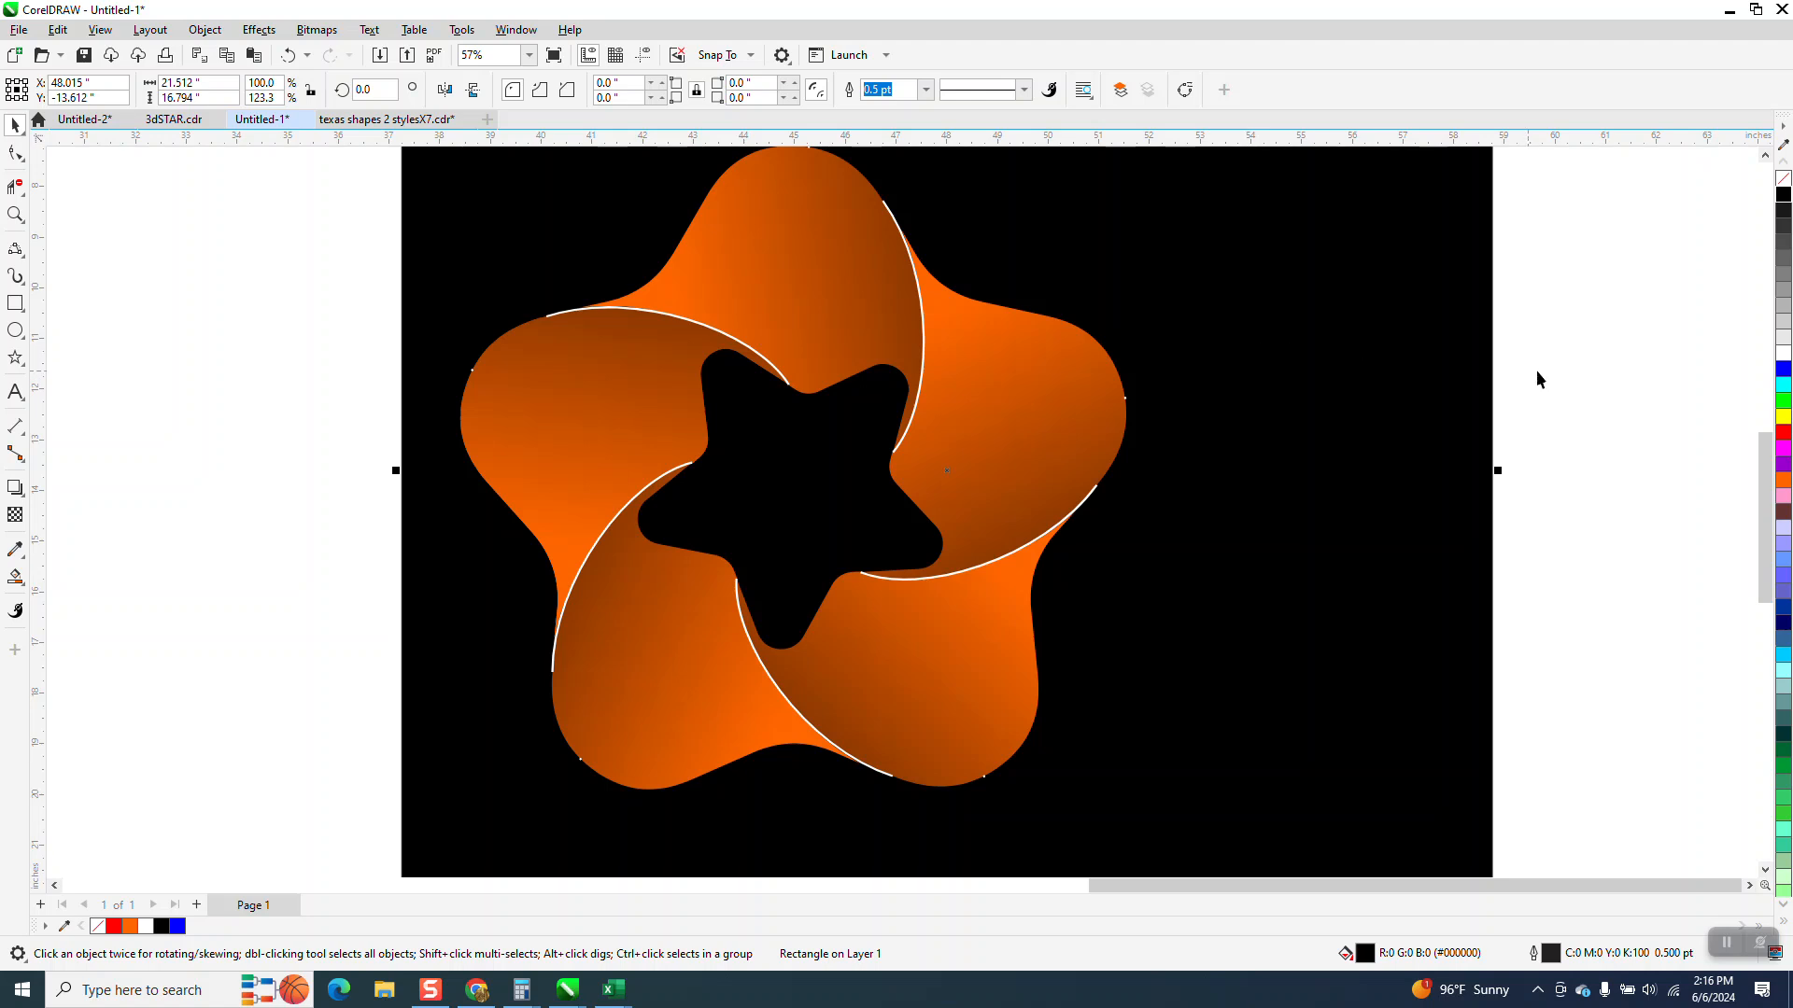
Draw a six-point star about 13 by 15 inches on the blank page
scroll(1541, 364, down, 4)
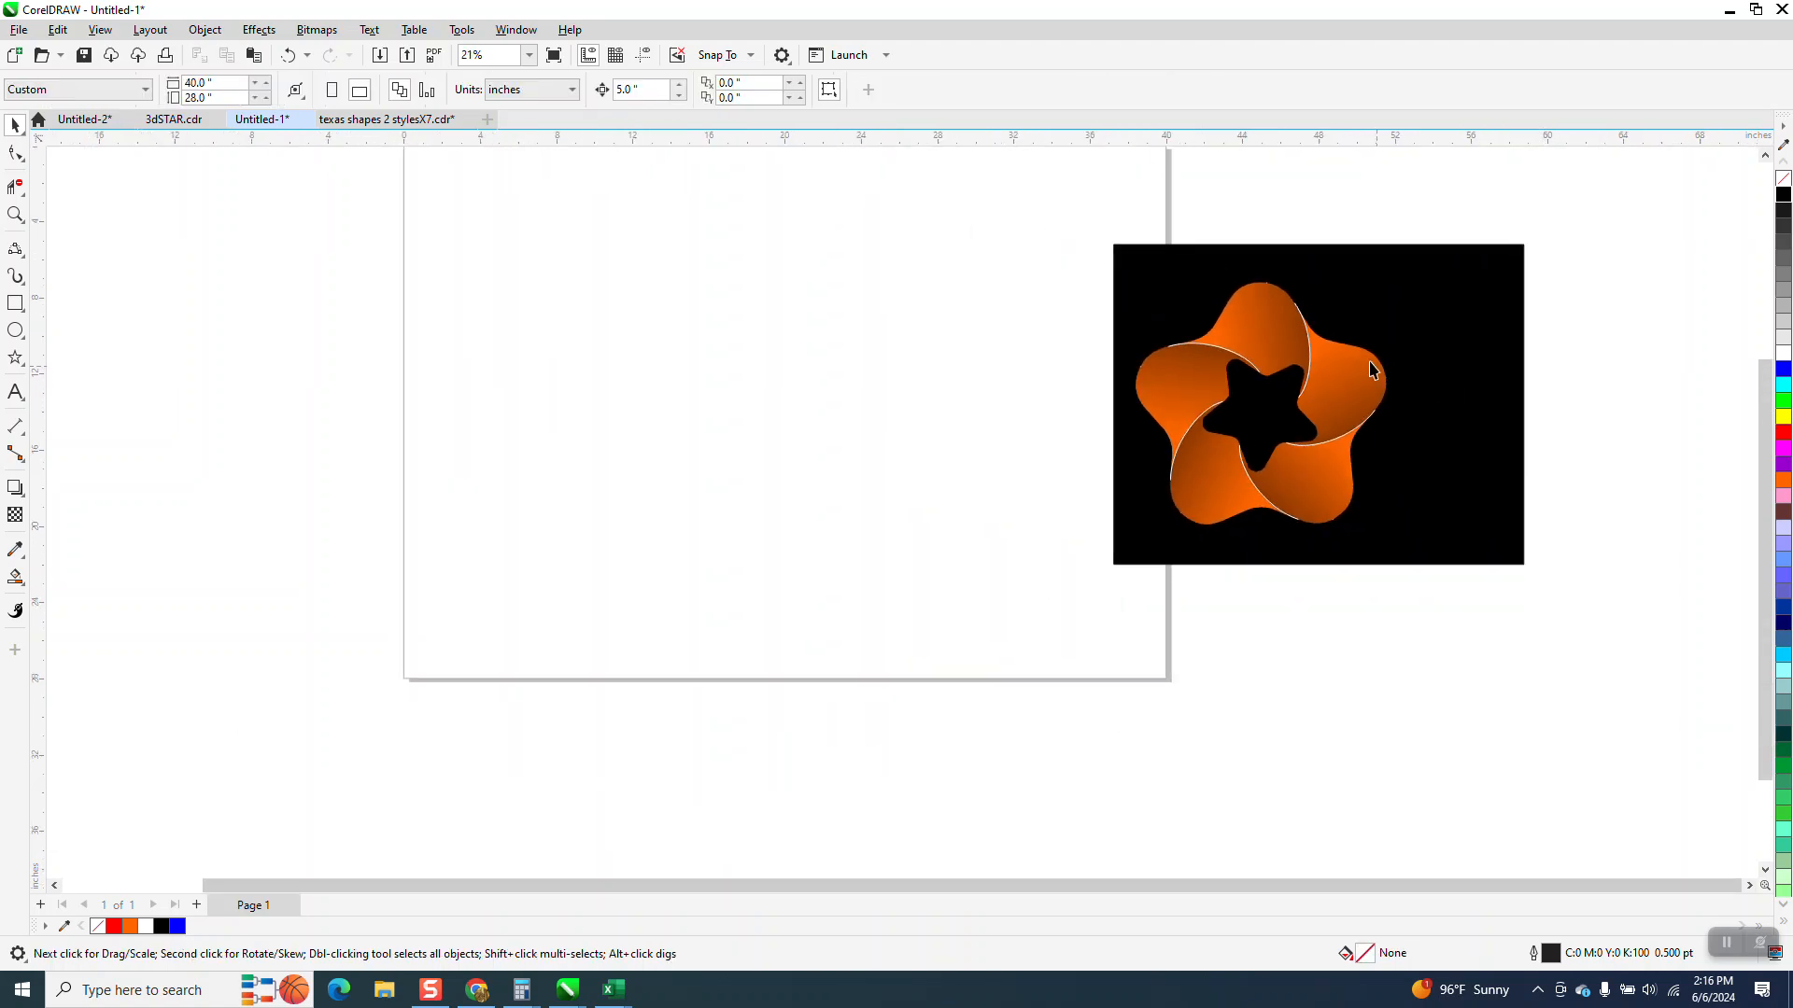
click(14, 216)
drag(473, 168, 1172, 608)
click(23, 374)
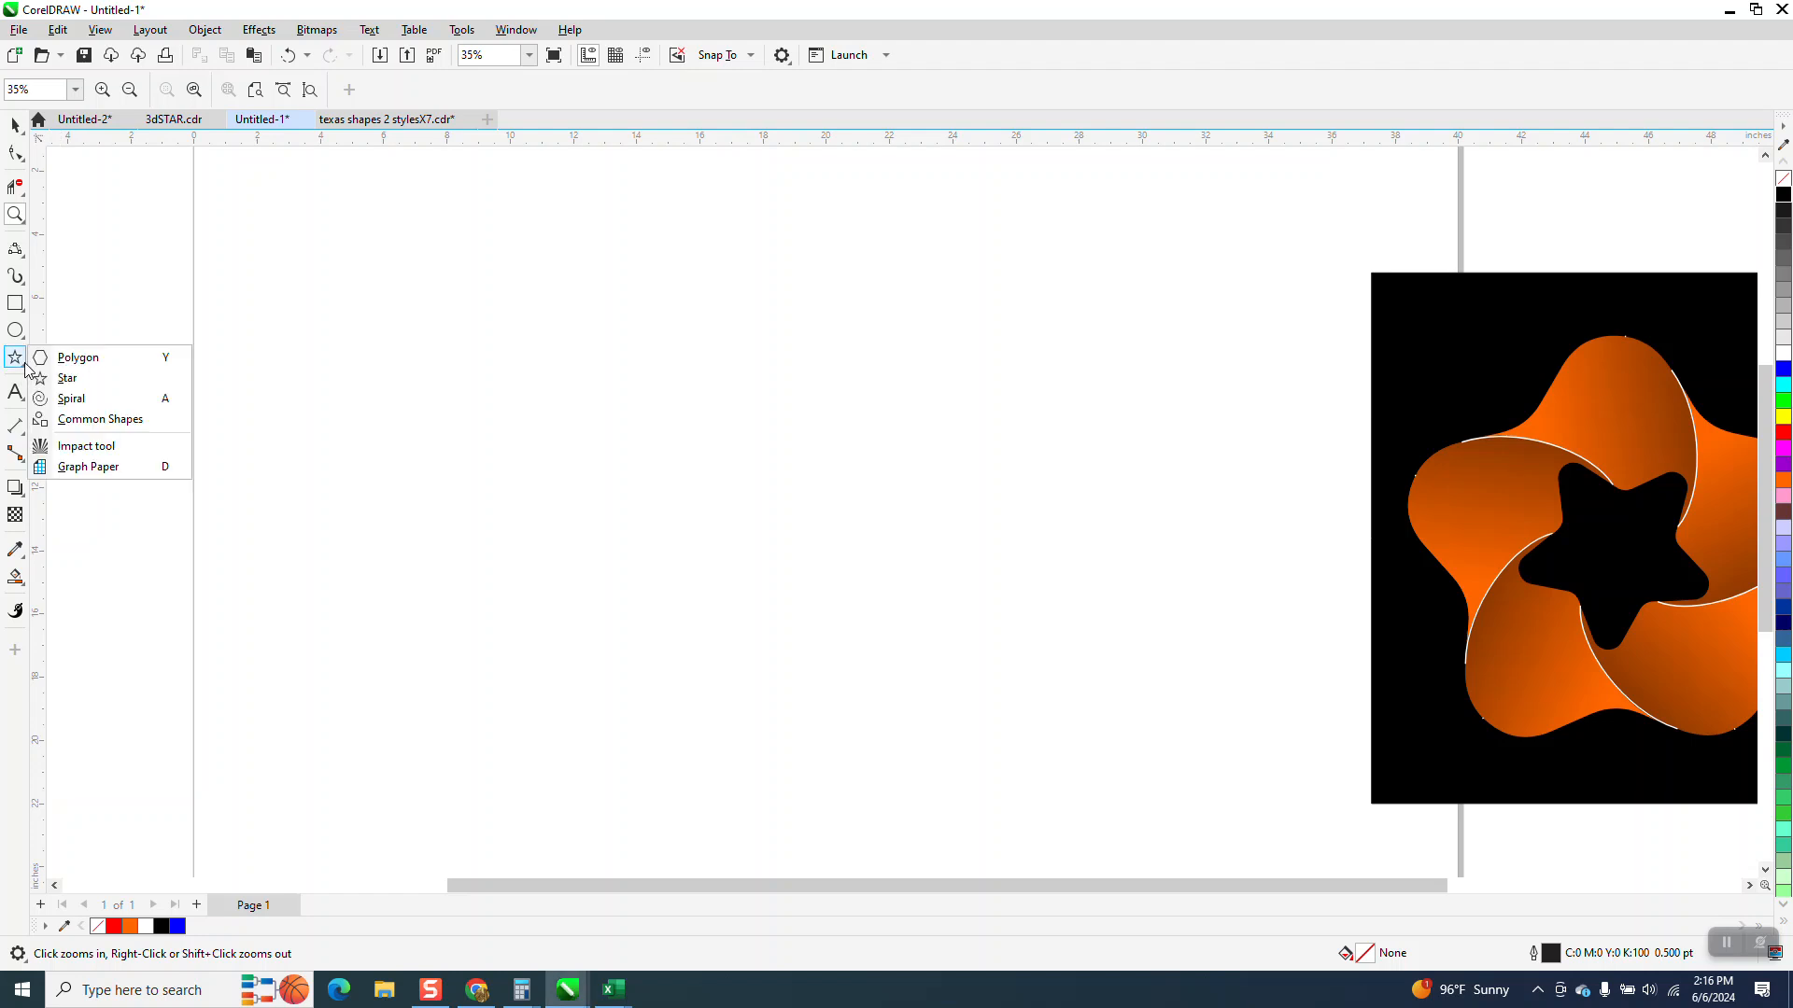
click(62, 377)
mouse_move(1041, 315)
mouse_down()
mouse_move(900, 492)
mouse_move(601, 628)
mouse_move(588, 620)
mouse_move(620, 584)
mouse_up()
click(642, 58)
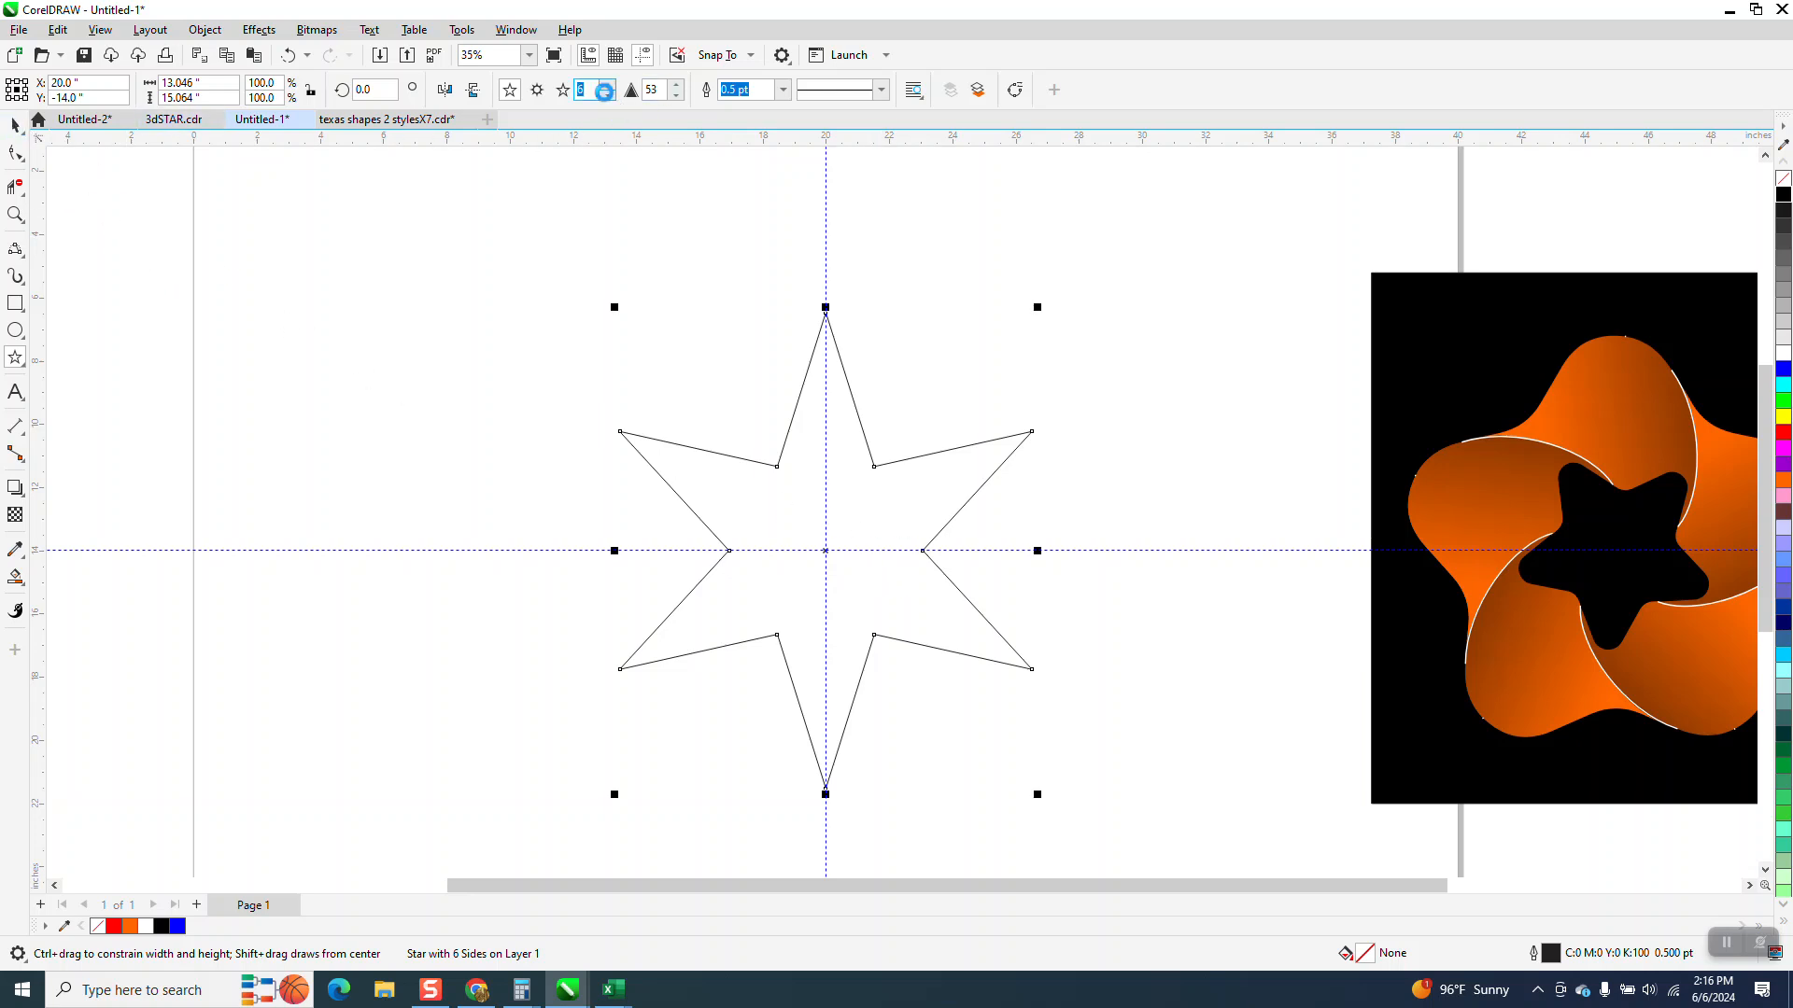
Set the star to 5 points with a sharpness of 38
click(608, 96)
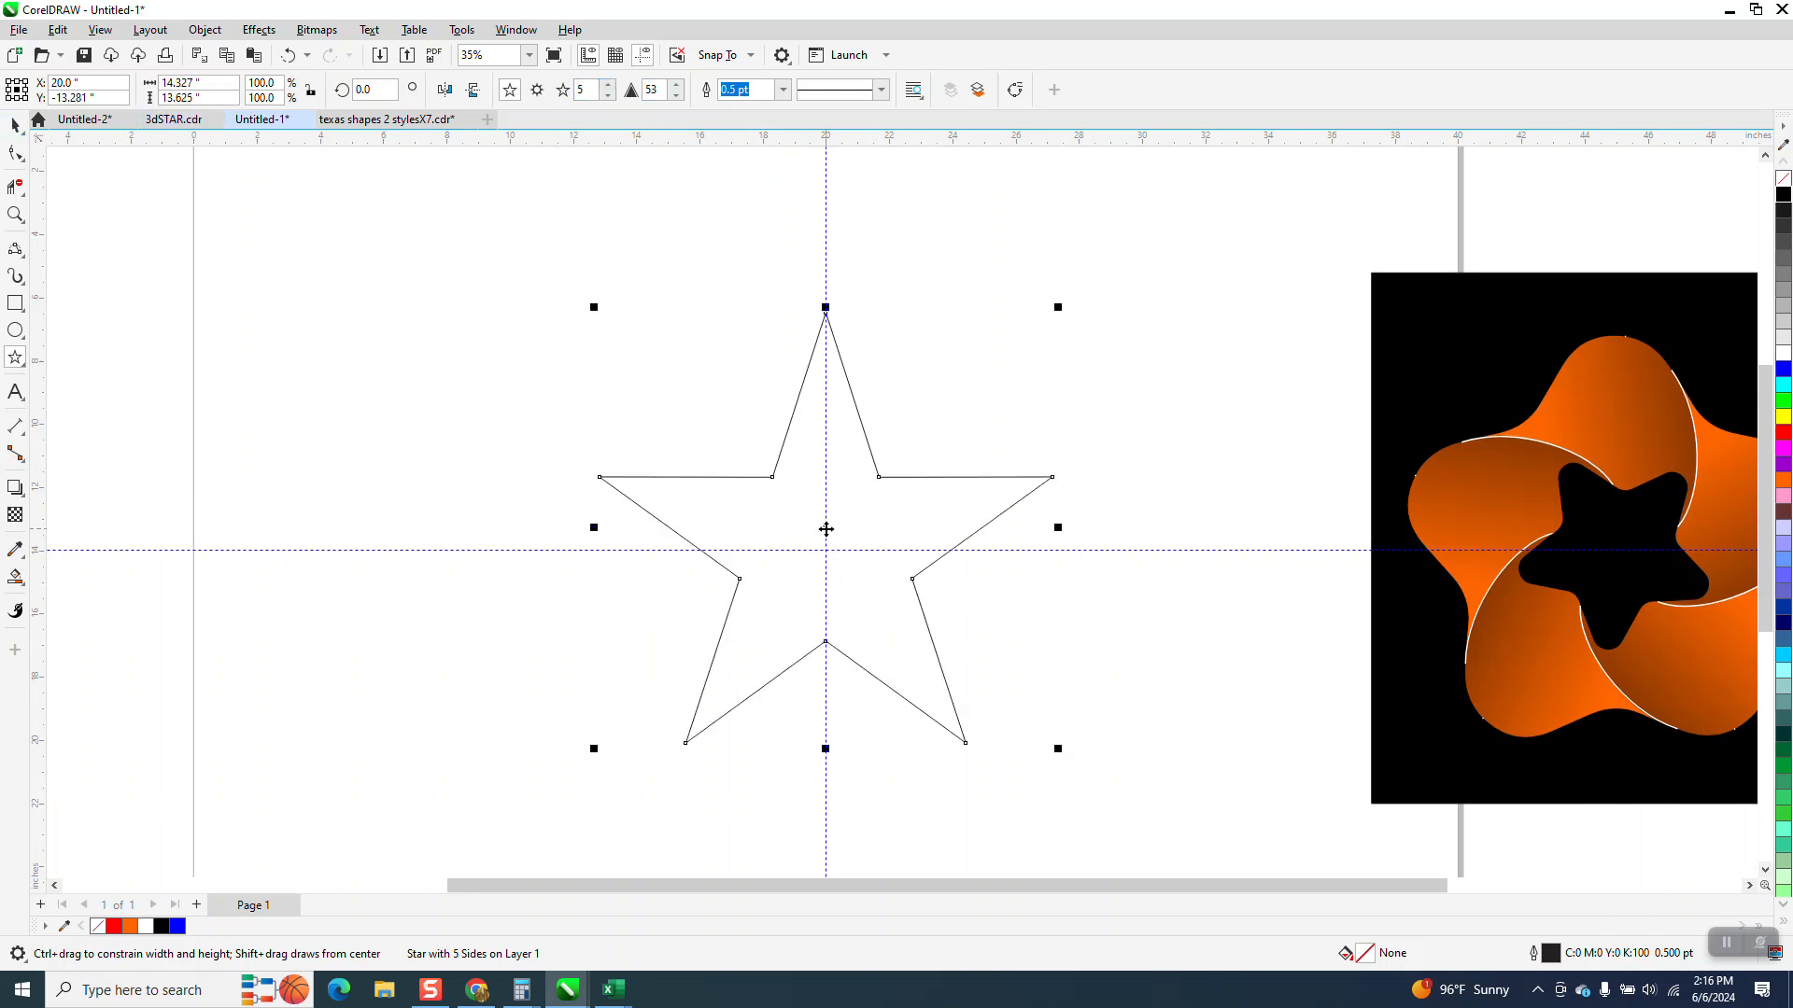
click(677, 97)
click(677, 96)
click(677, 96)
click(676, 95)
click(676, 96)
click(676, 96)
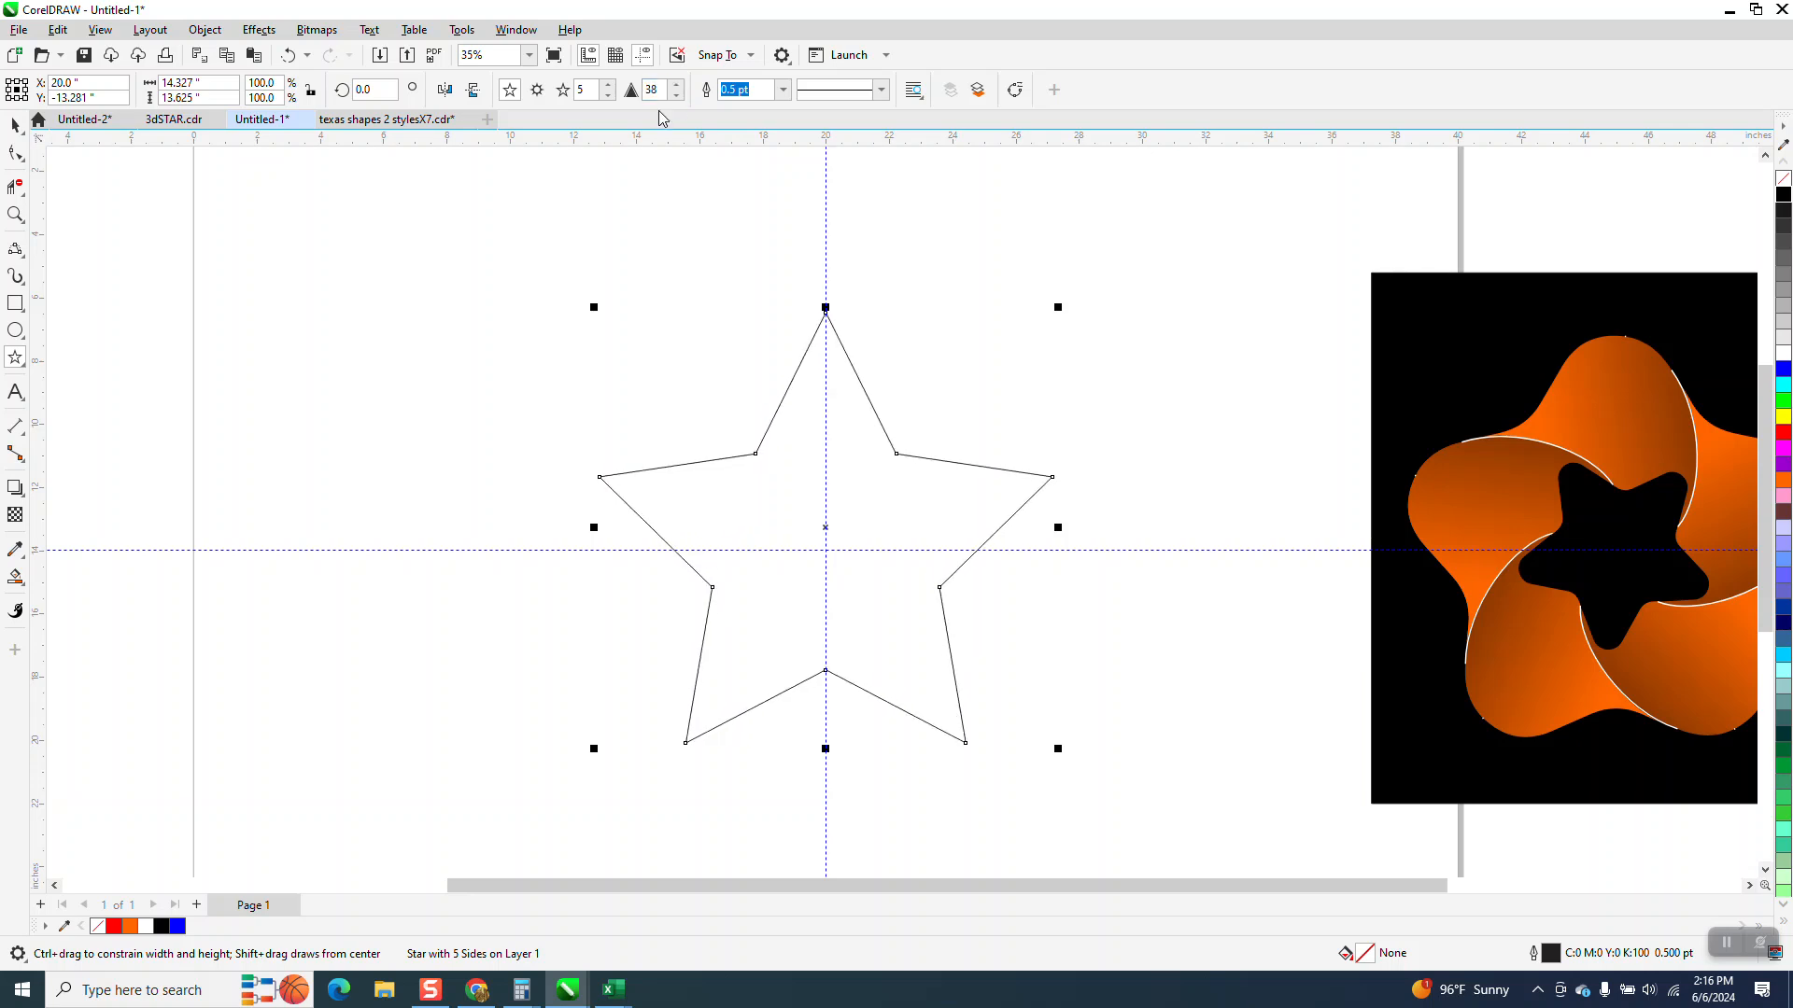
Convert the star to curves
click(204, 29)
mouse_move(284, 352)
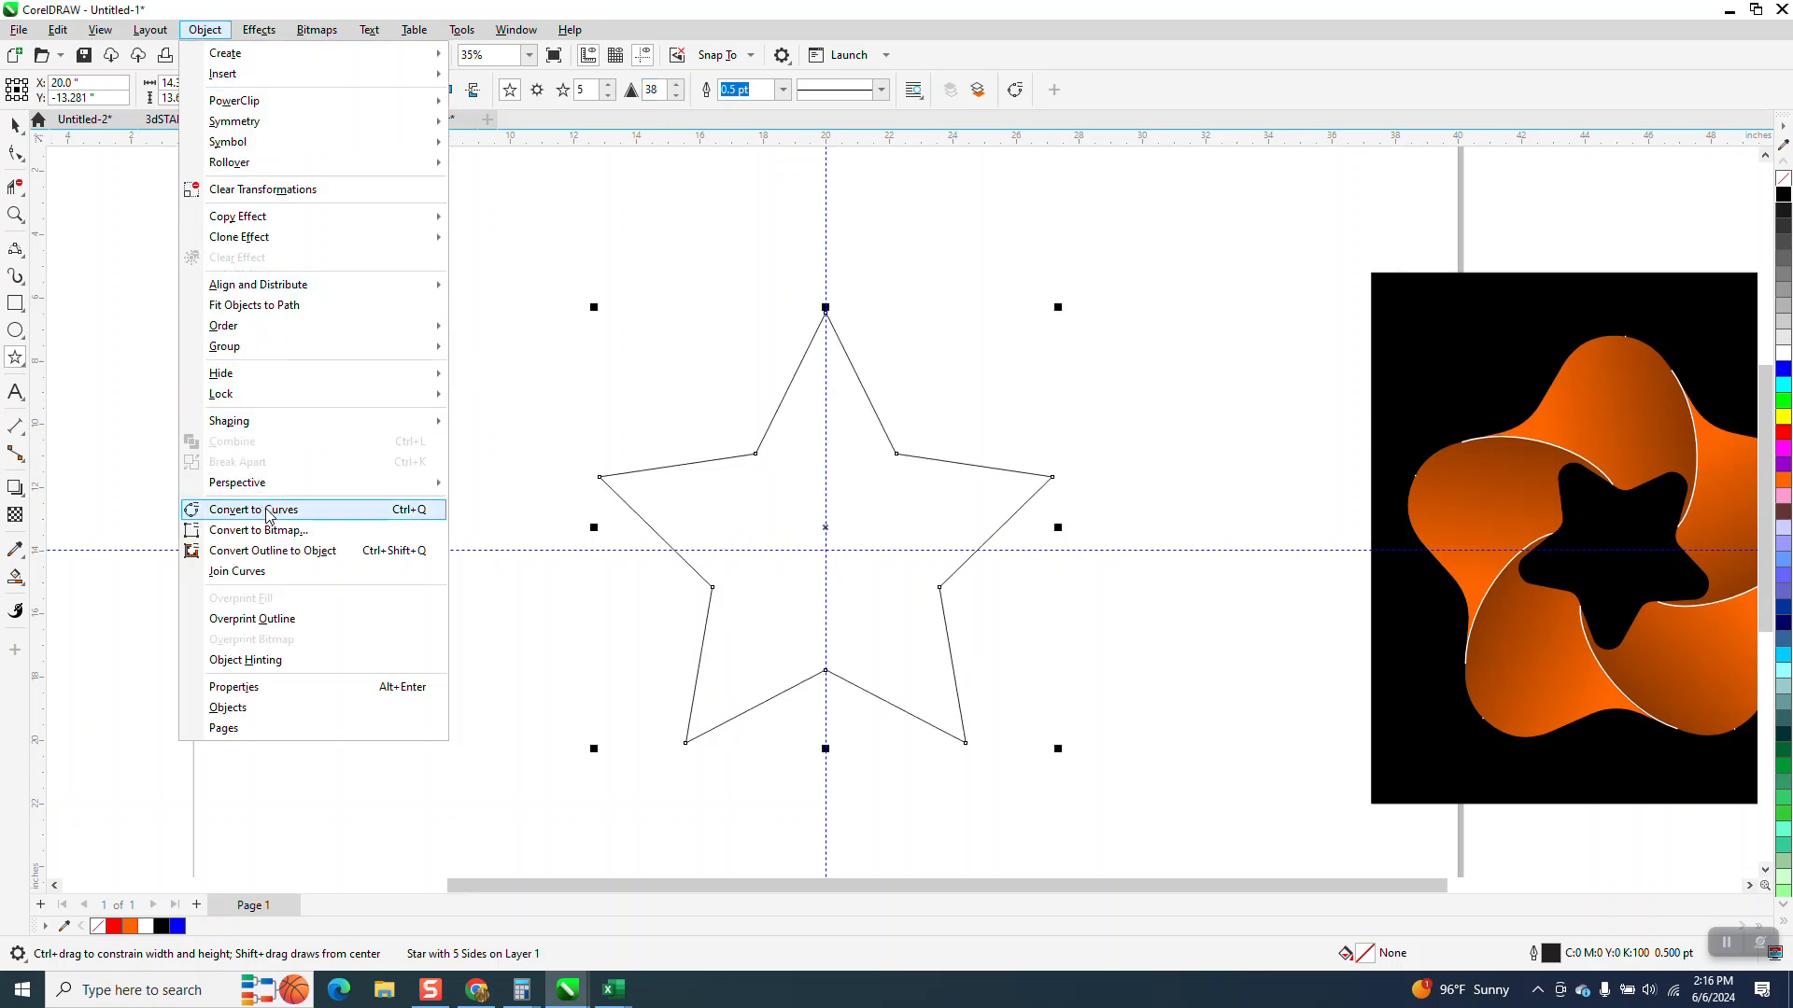
click(268, 511)
Select all of the star's nodes with the Shape tool and open the Corners docker
click(17, 153)
drag(511, 231, 1191, 840)
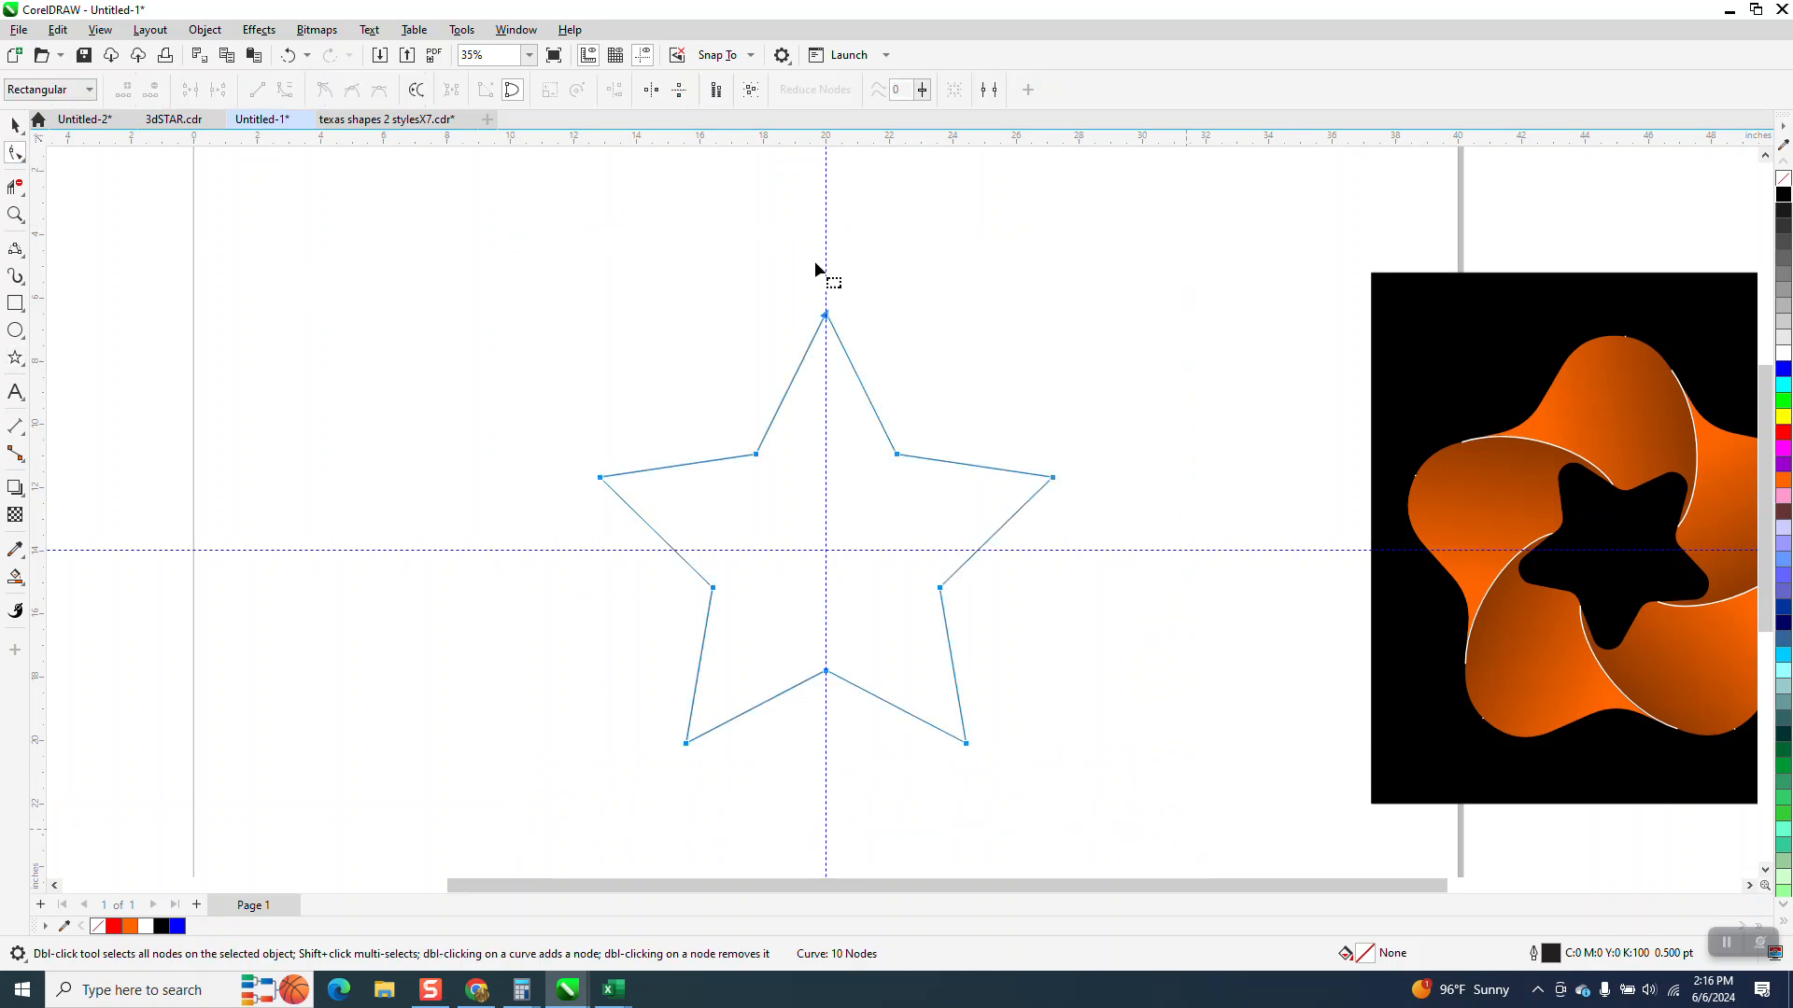
click(516, 28)
mouse_move(579, 285)
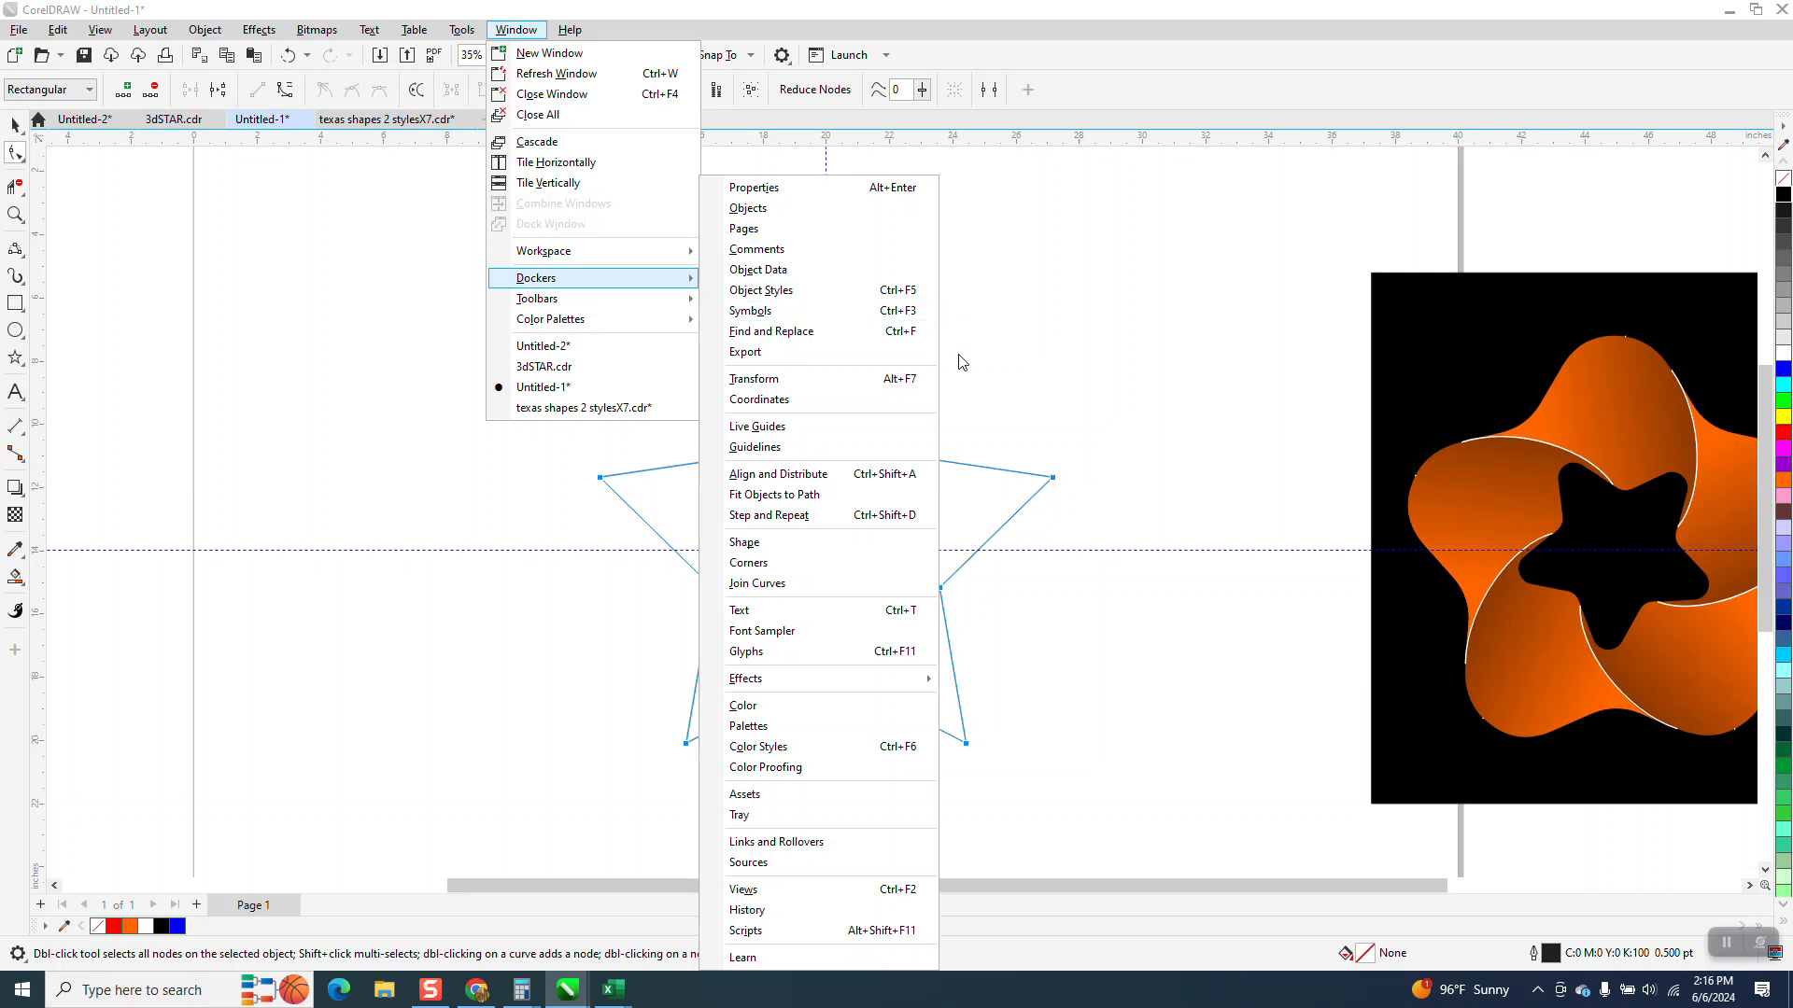
click(763, 560)
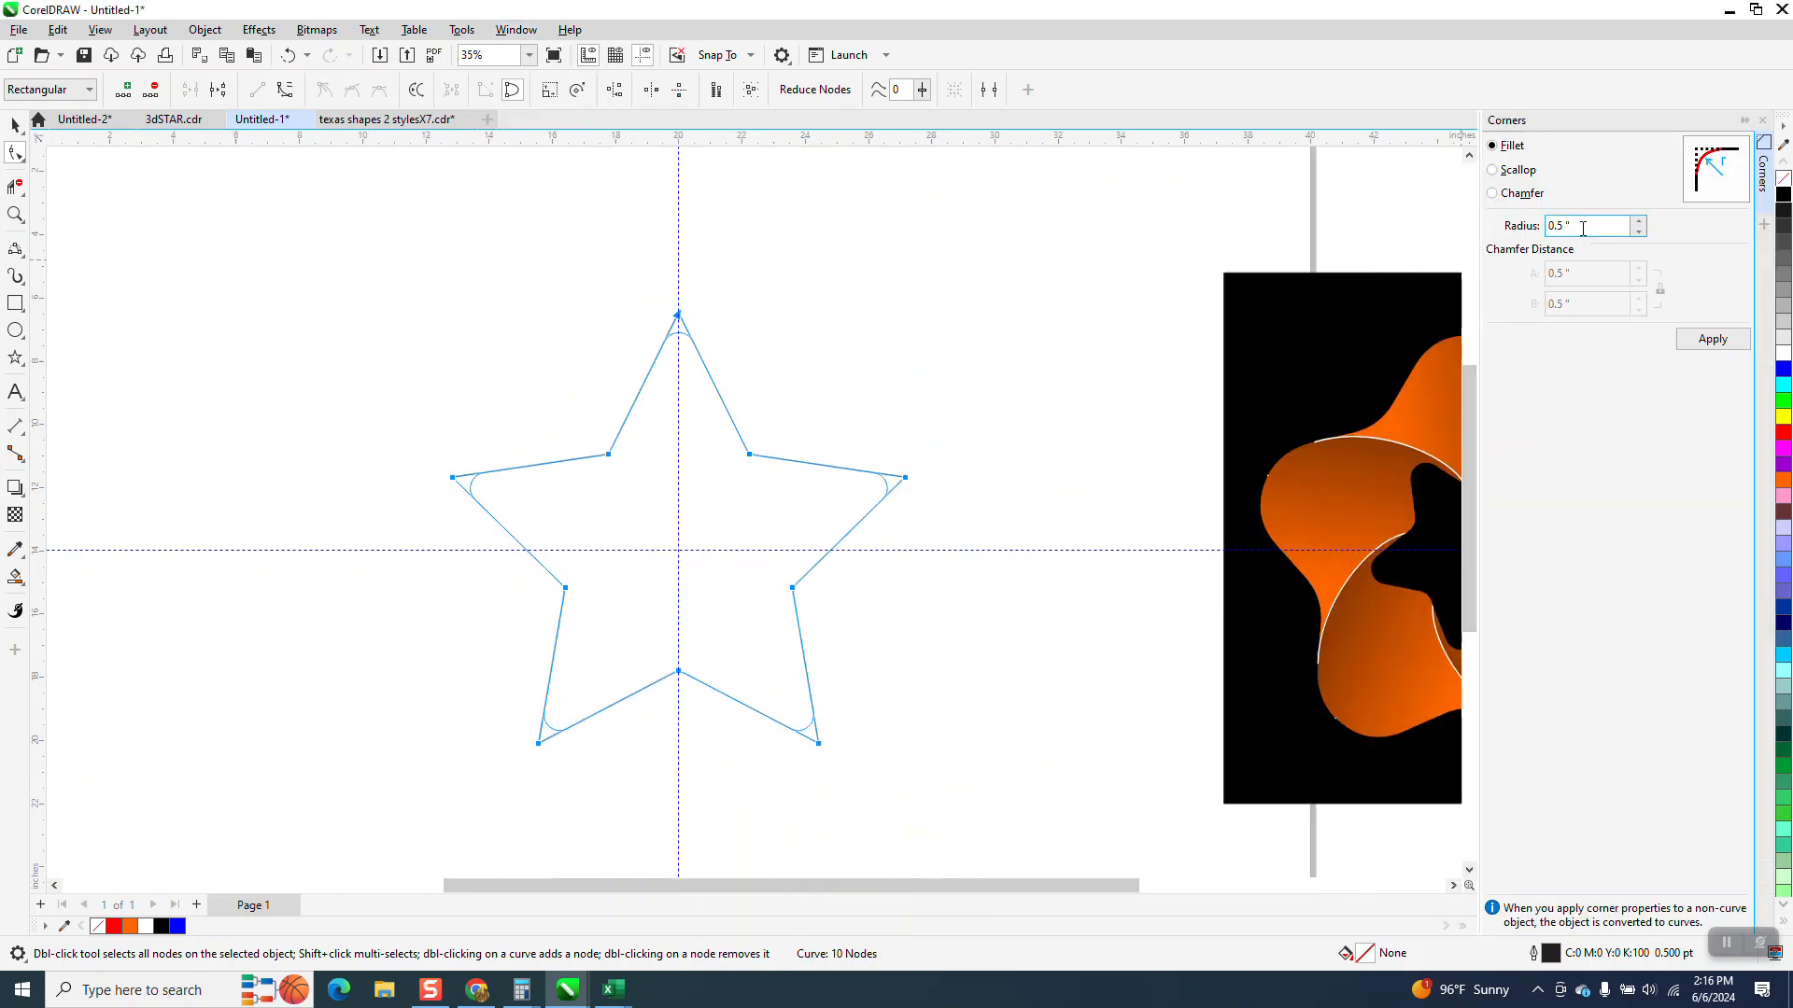
Try to fillet the star's corners with a 2 inch radius, undoing each attempt
text(2)
key(Return)
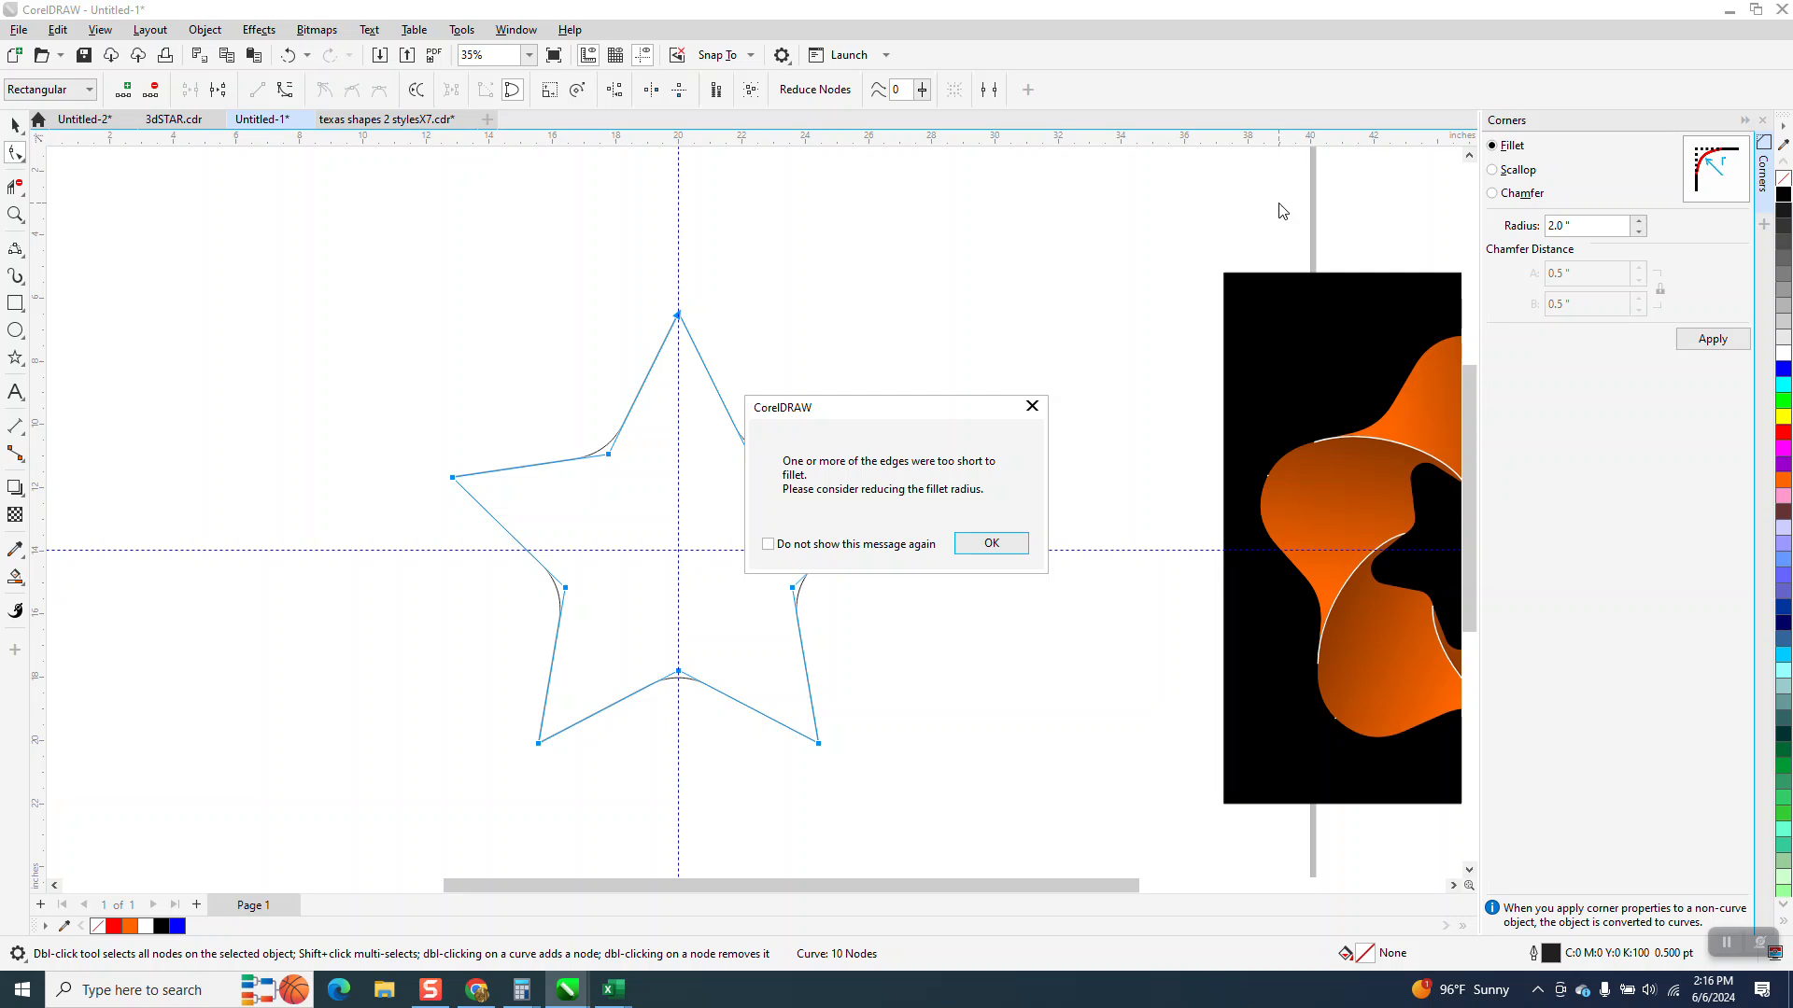
click(993, 544)
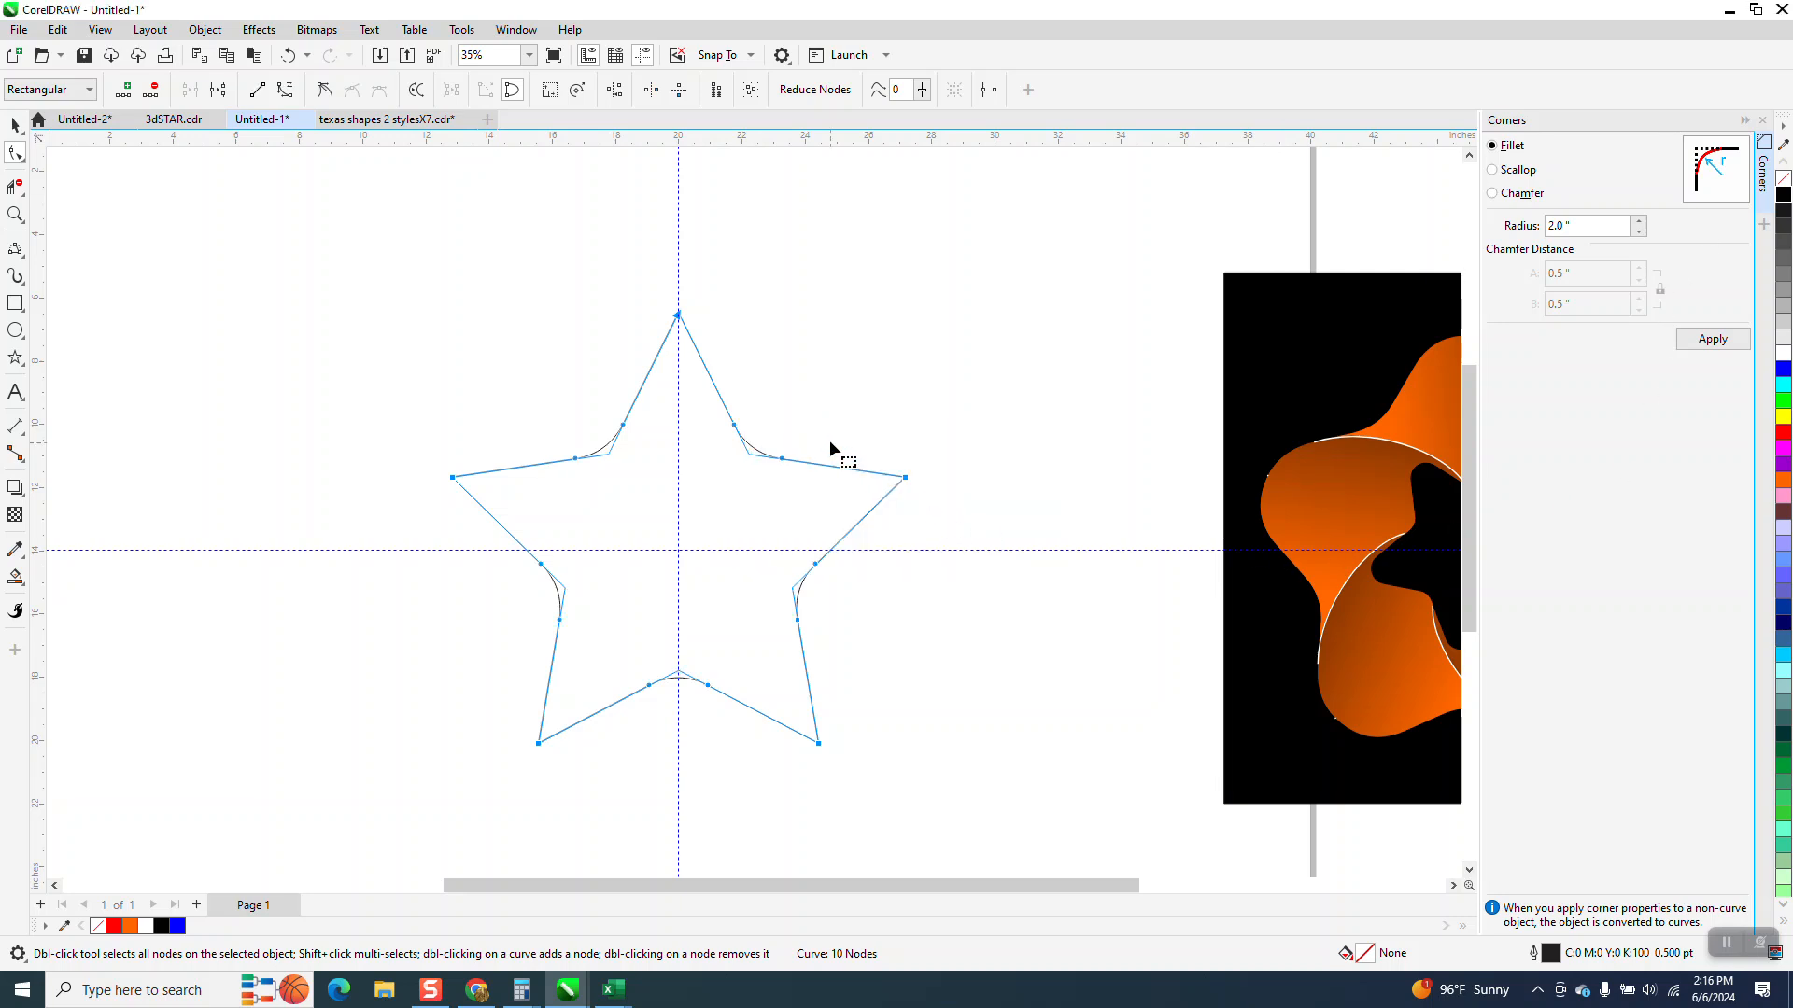
click(288, 55)
drag(392, 208, 971, 812)
click(1718, 339)
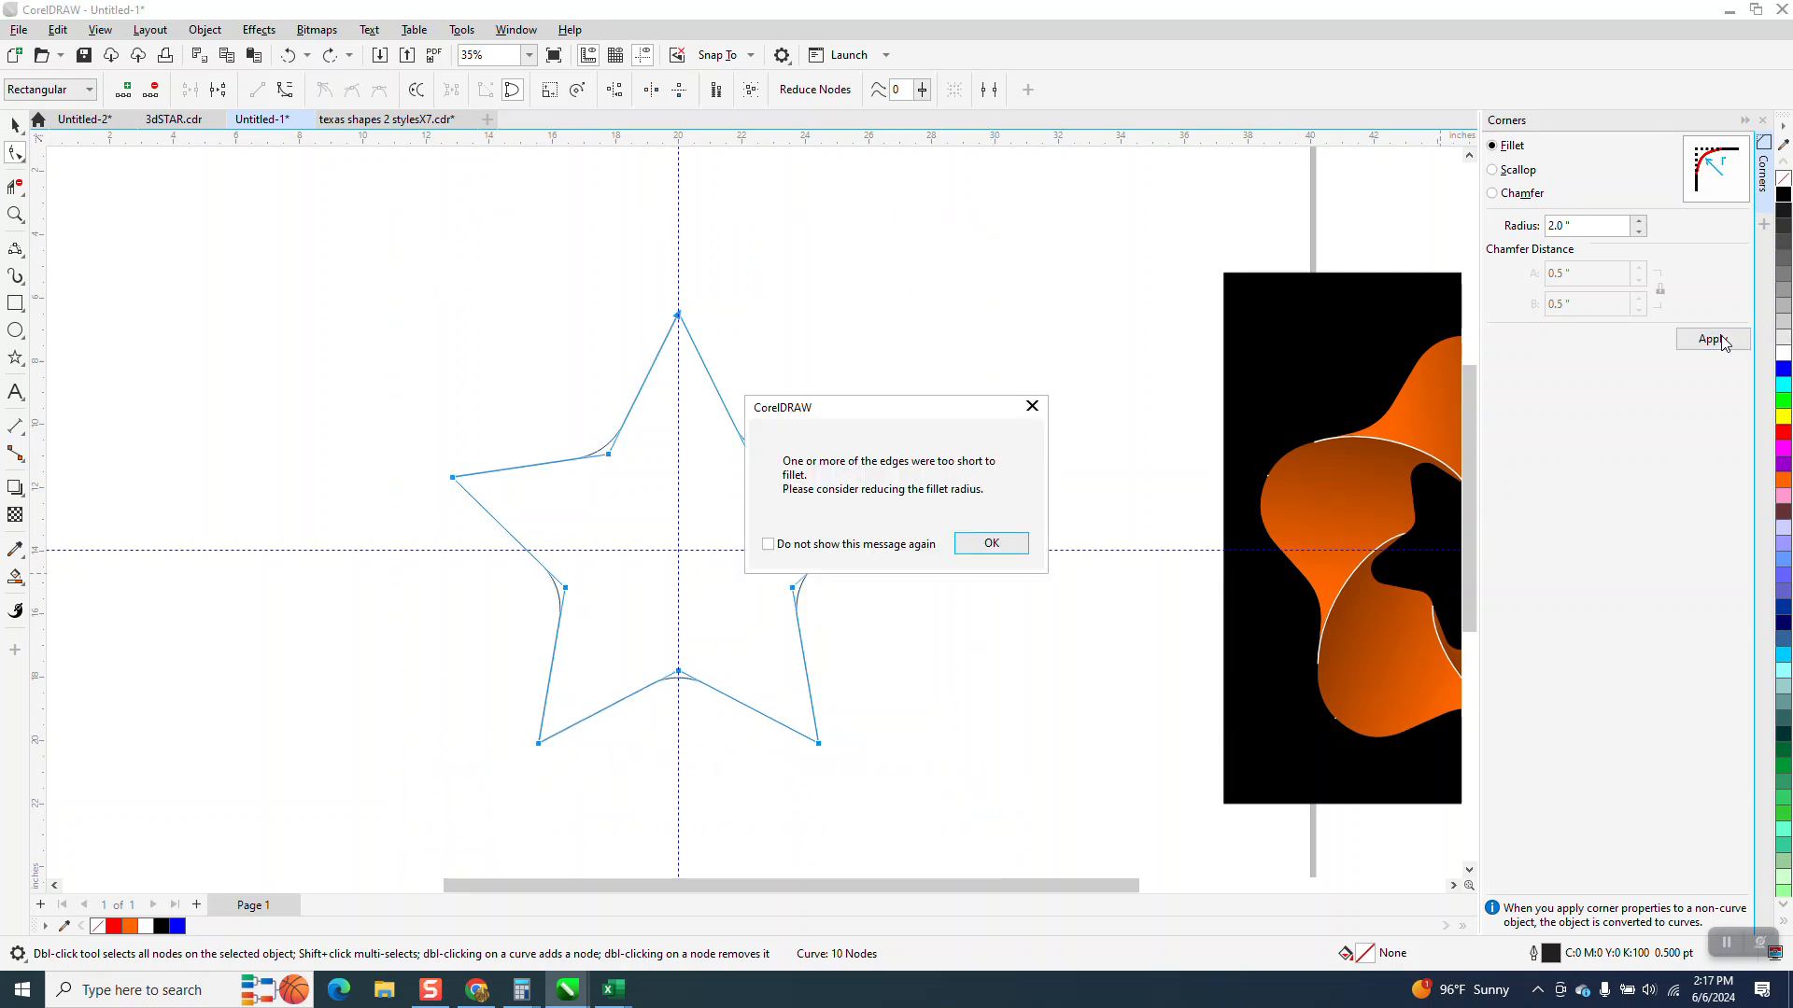
click(1014, 549)
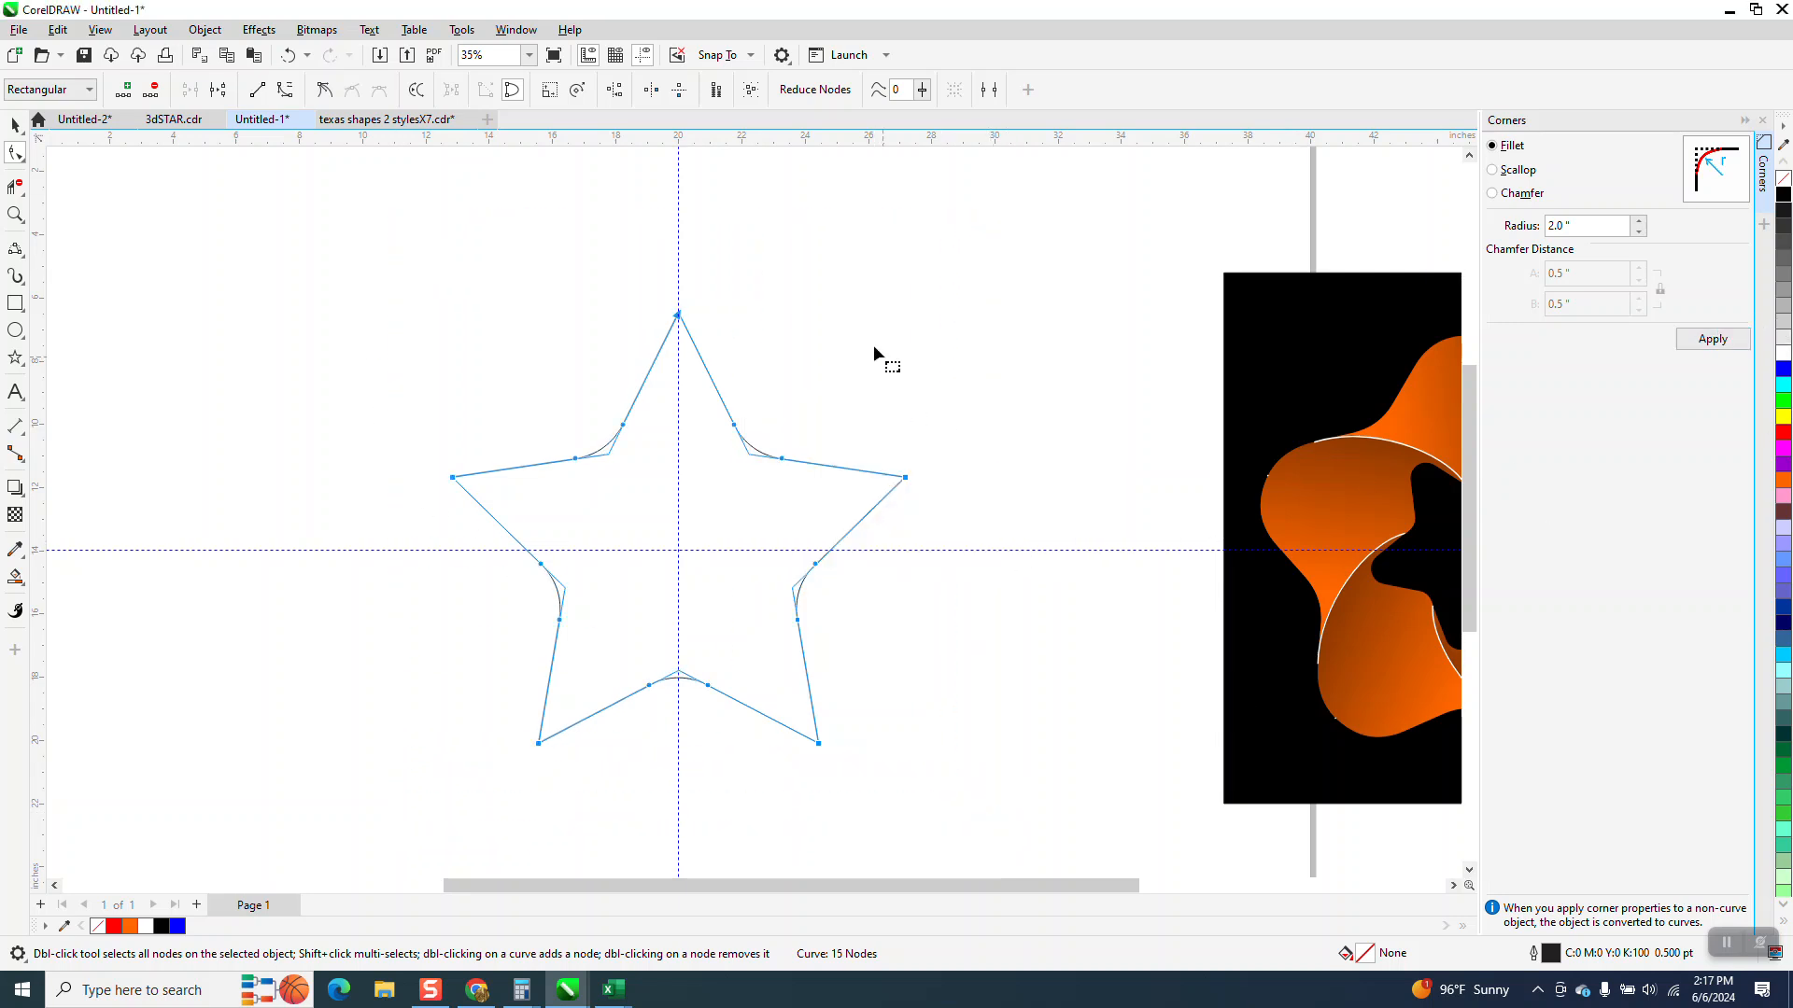
click(288, 58)
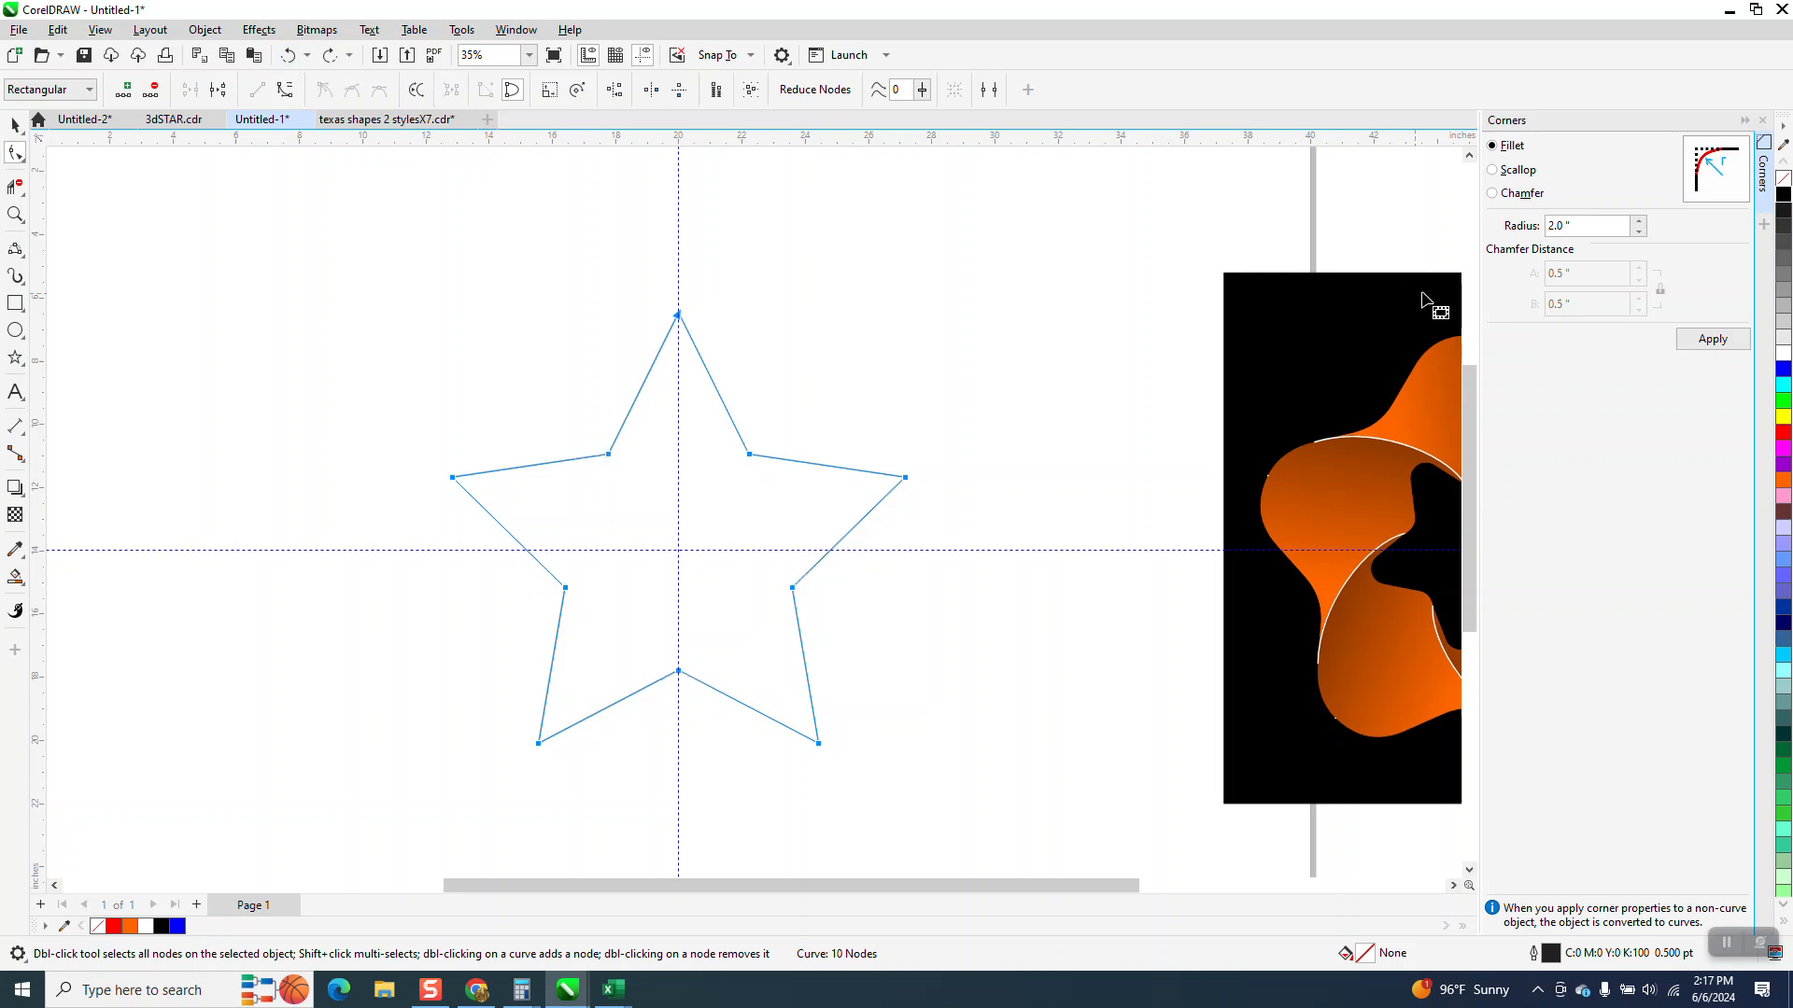
Fillet all the star's corners with a 1 inch radius
click(1601, 229)
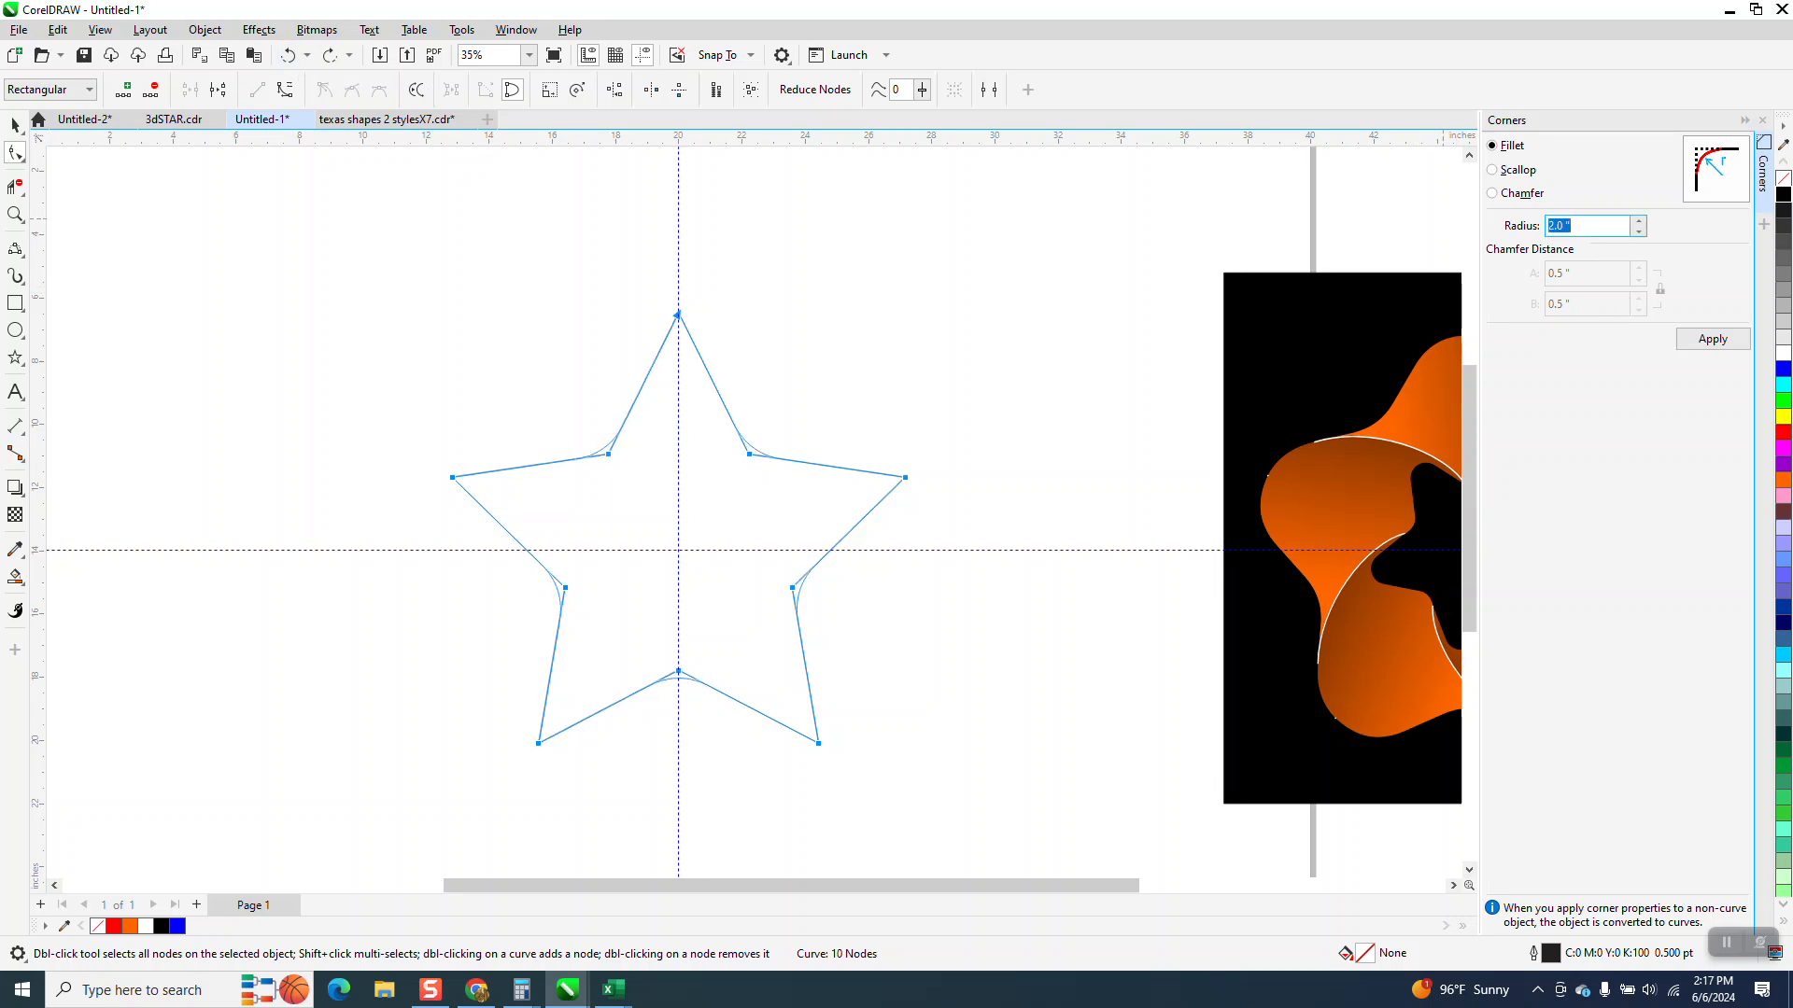
click(1726, 342)
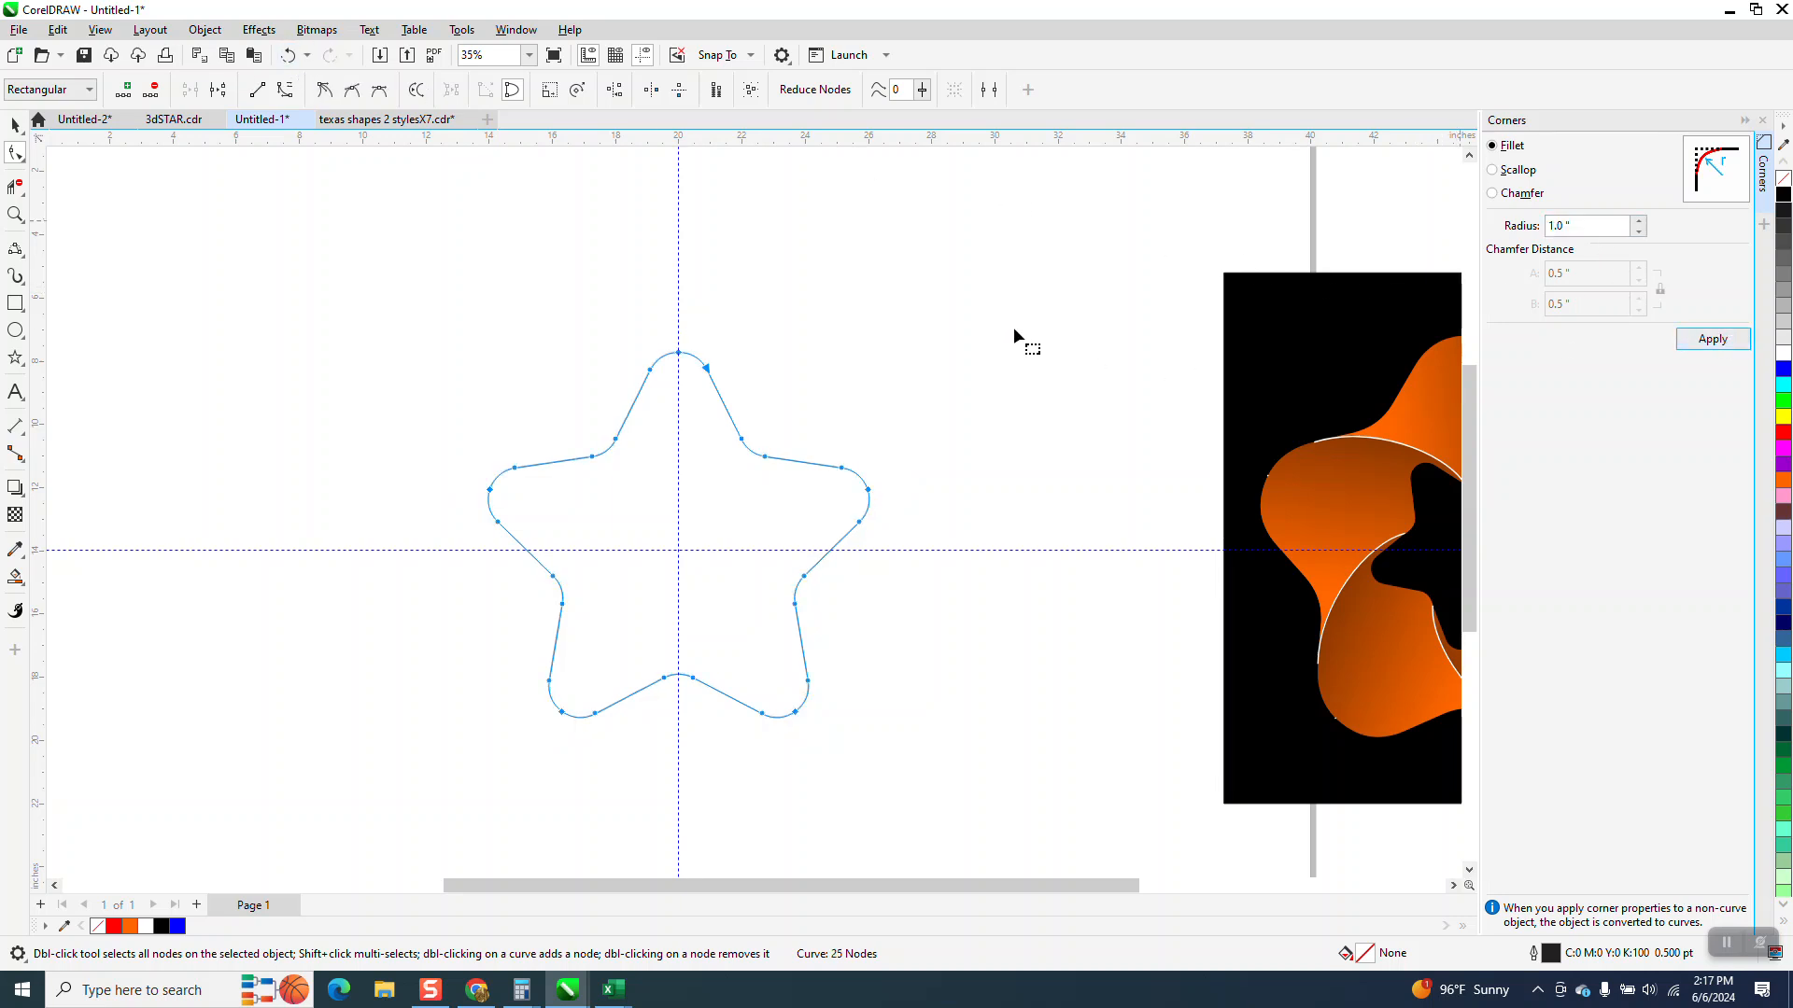
click(15, 124)
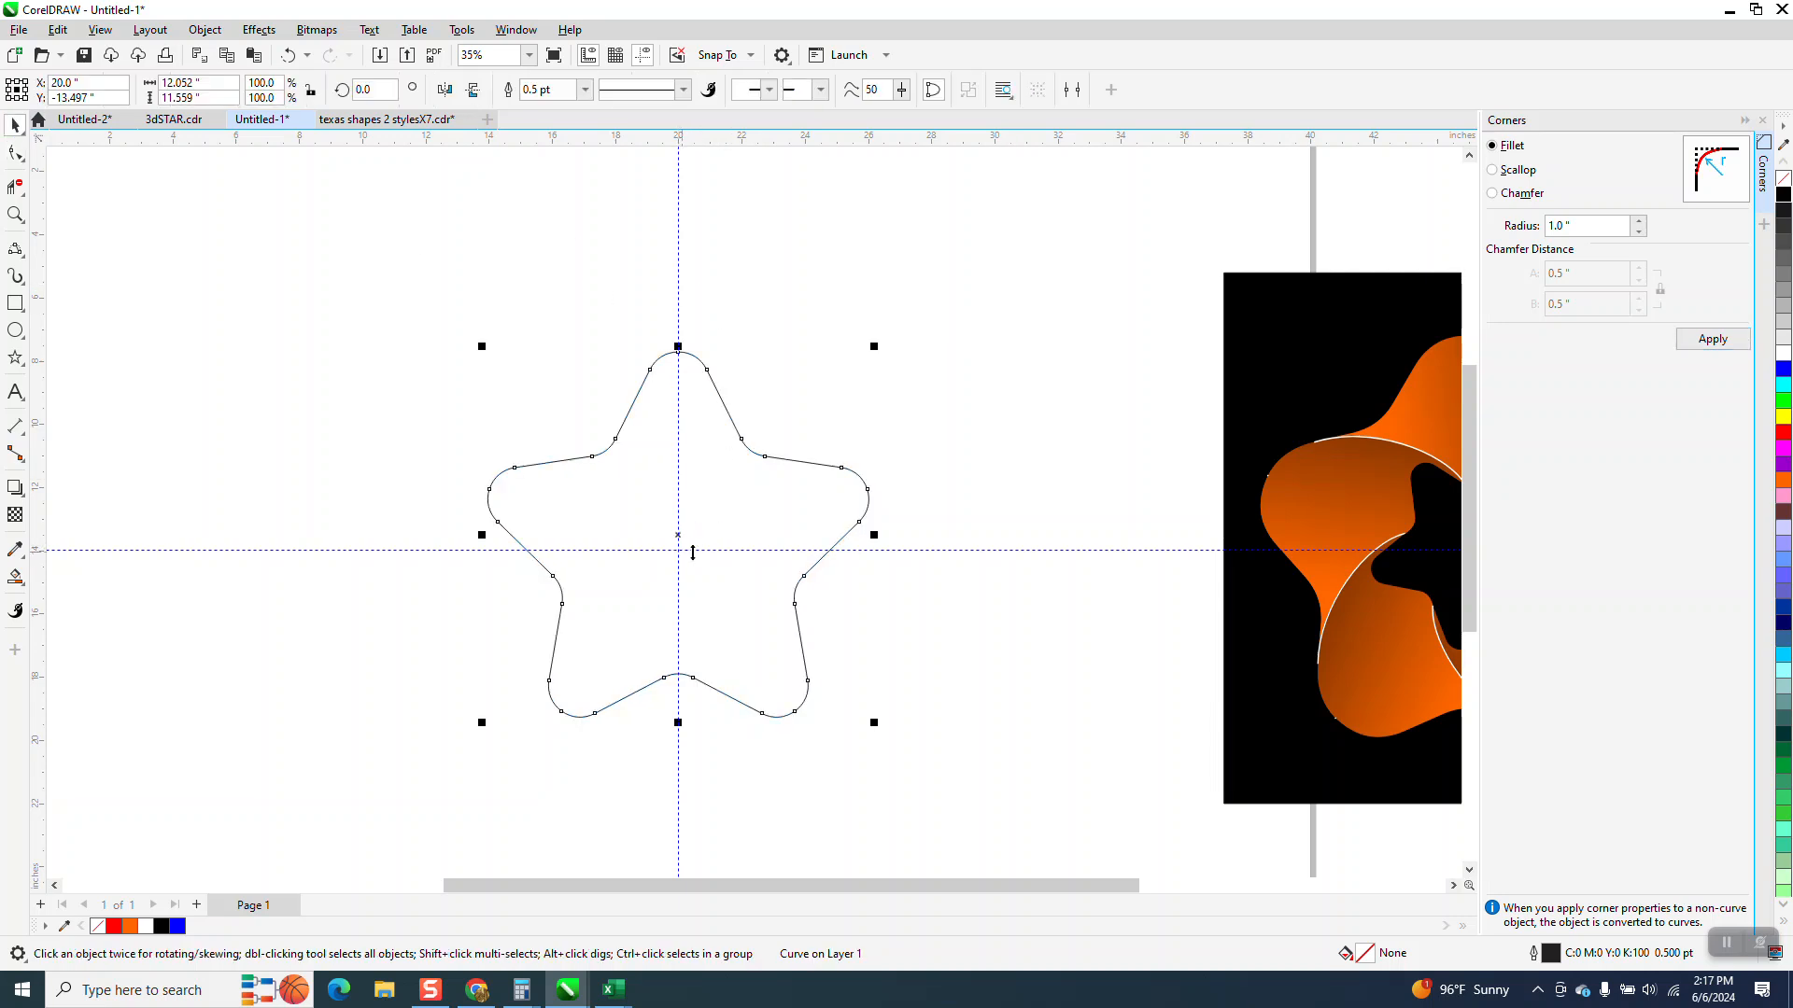
Draw a small six-point star about 5.2 by 6 inches and centre it on the page
click(15, 358)
drag(378, 338, 208, 528)
key(p)
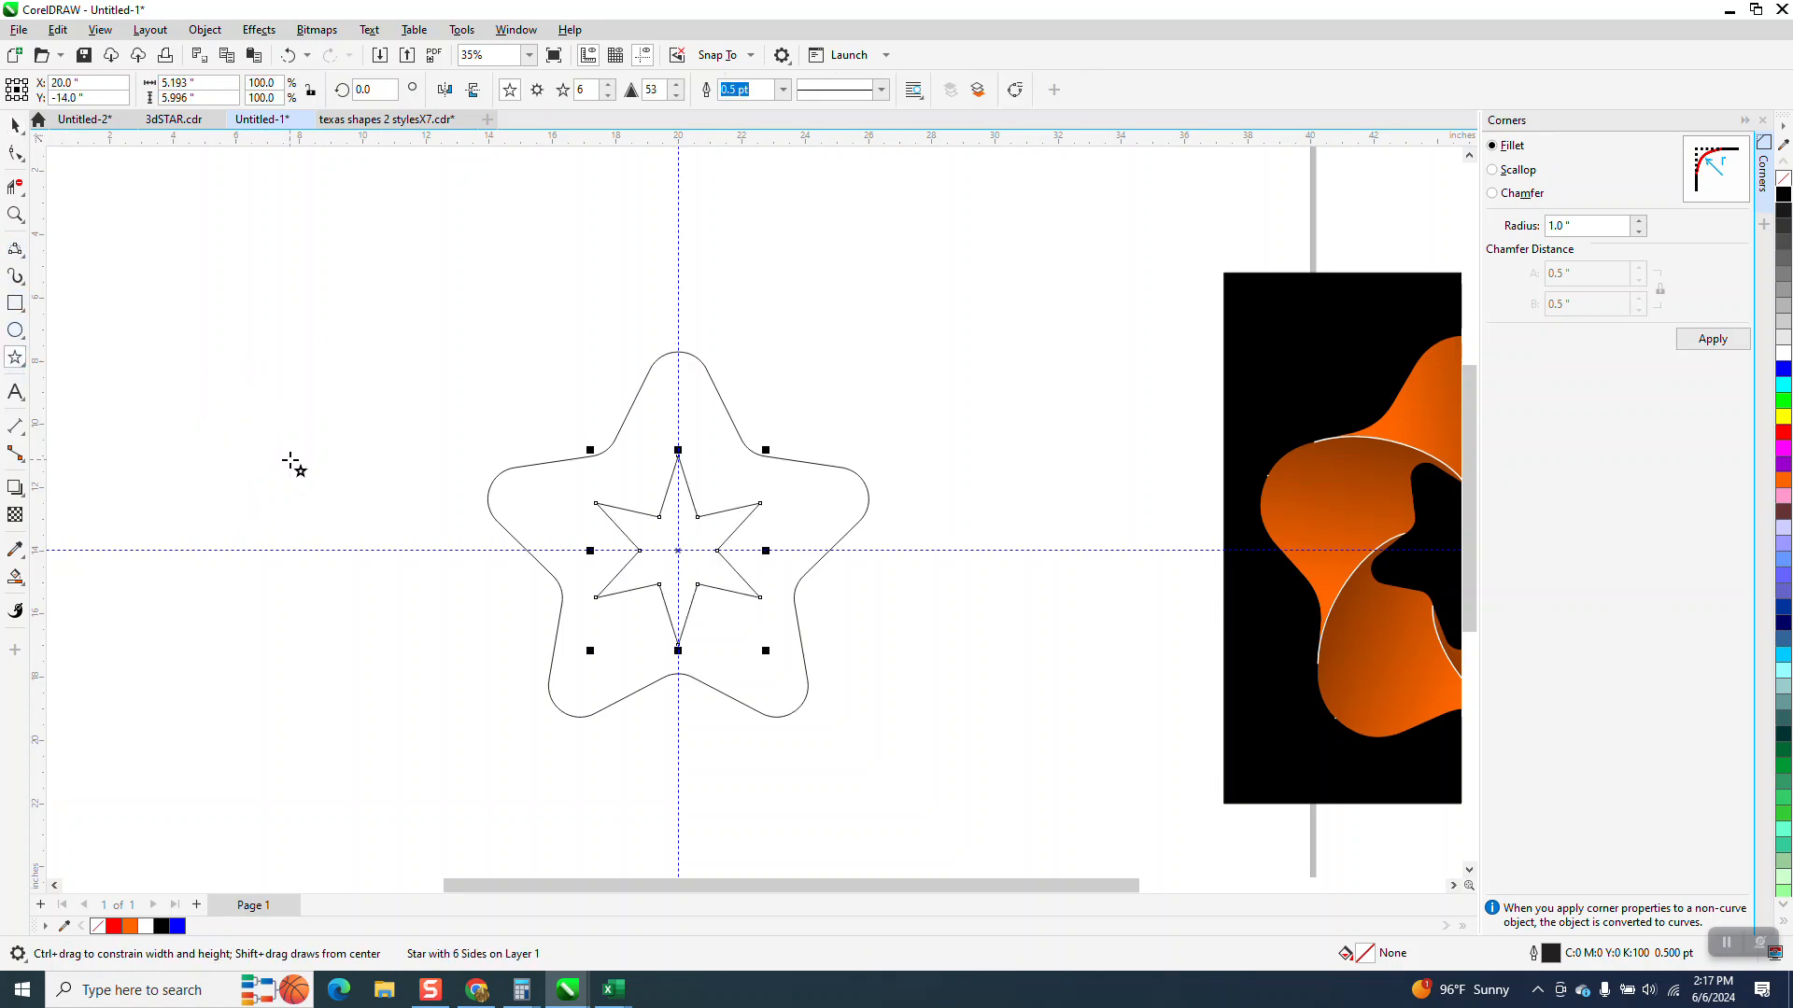
Set the small star to 5 points with a sharpness of 30
click(608, 95)
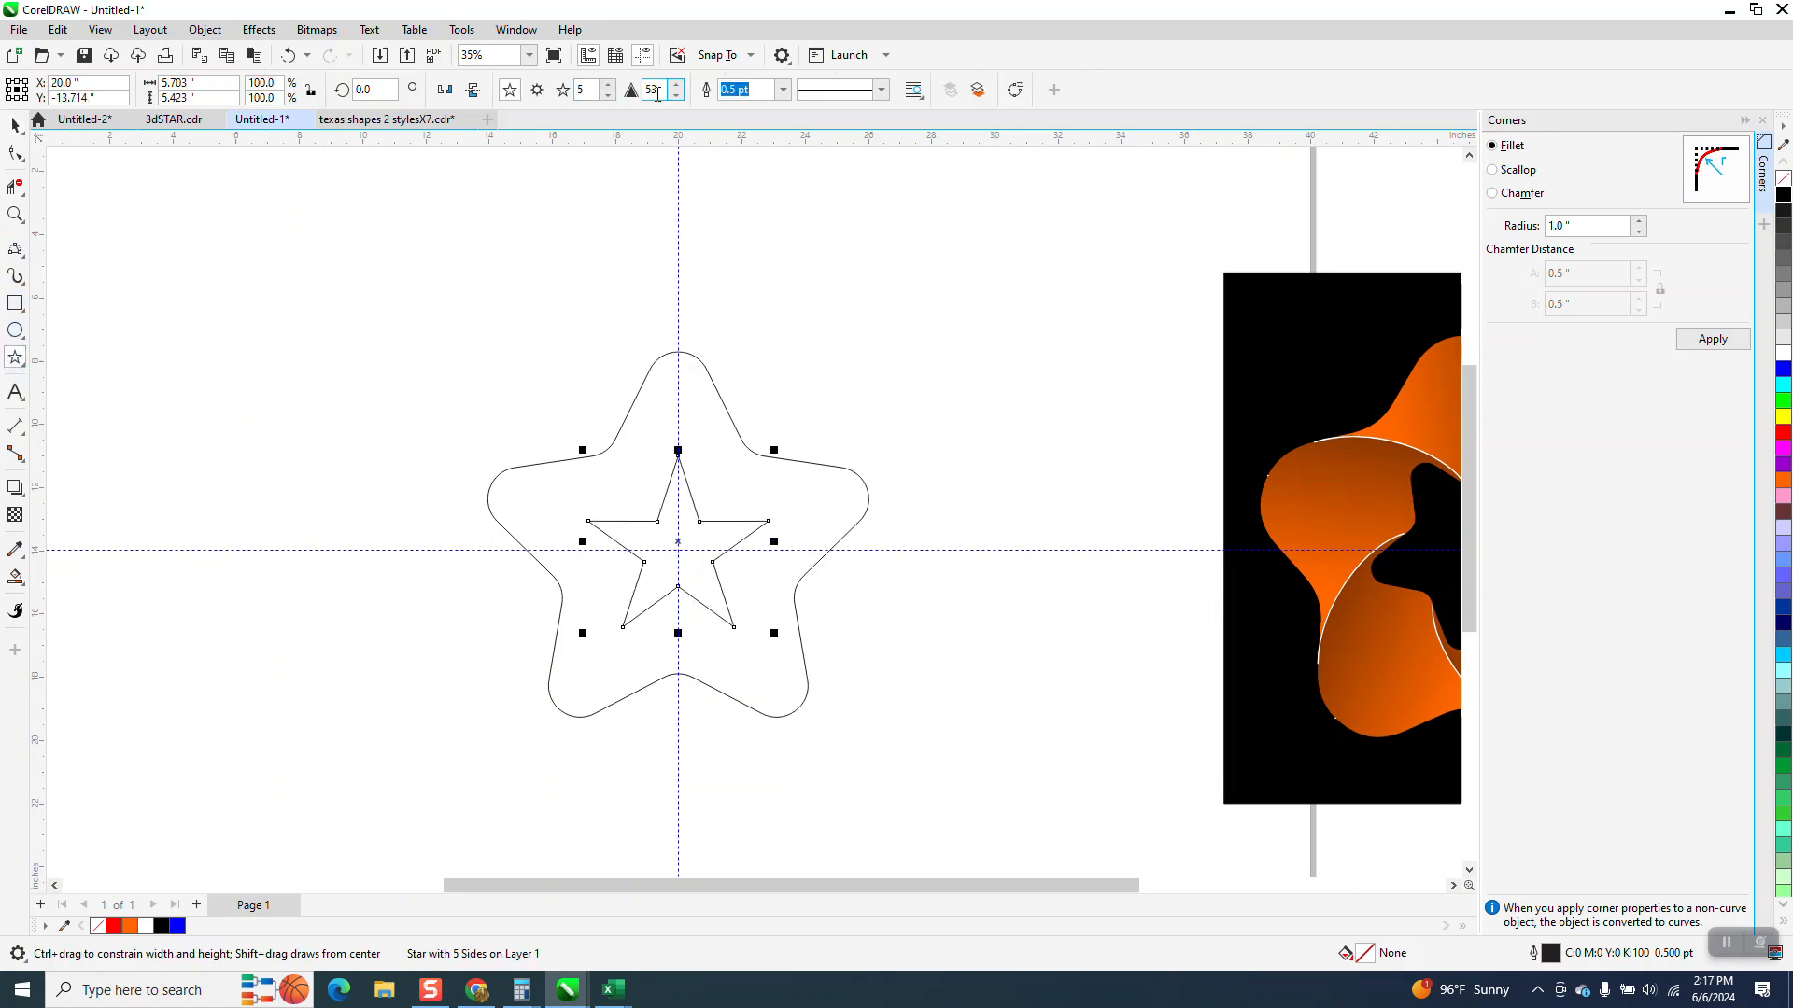
click(676, 94)
click(676, 94)
click(676, 94)
click(676, 94)
click(676, 94)
Convert the small star to curves
click(206, 29)
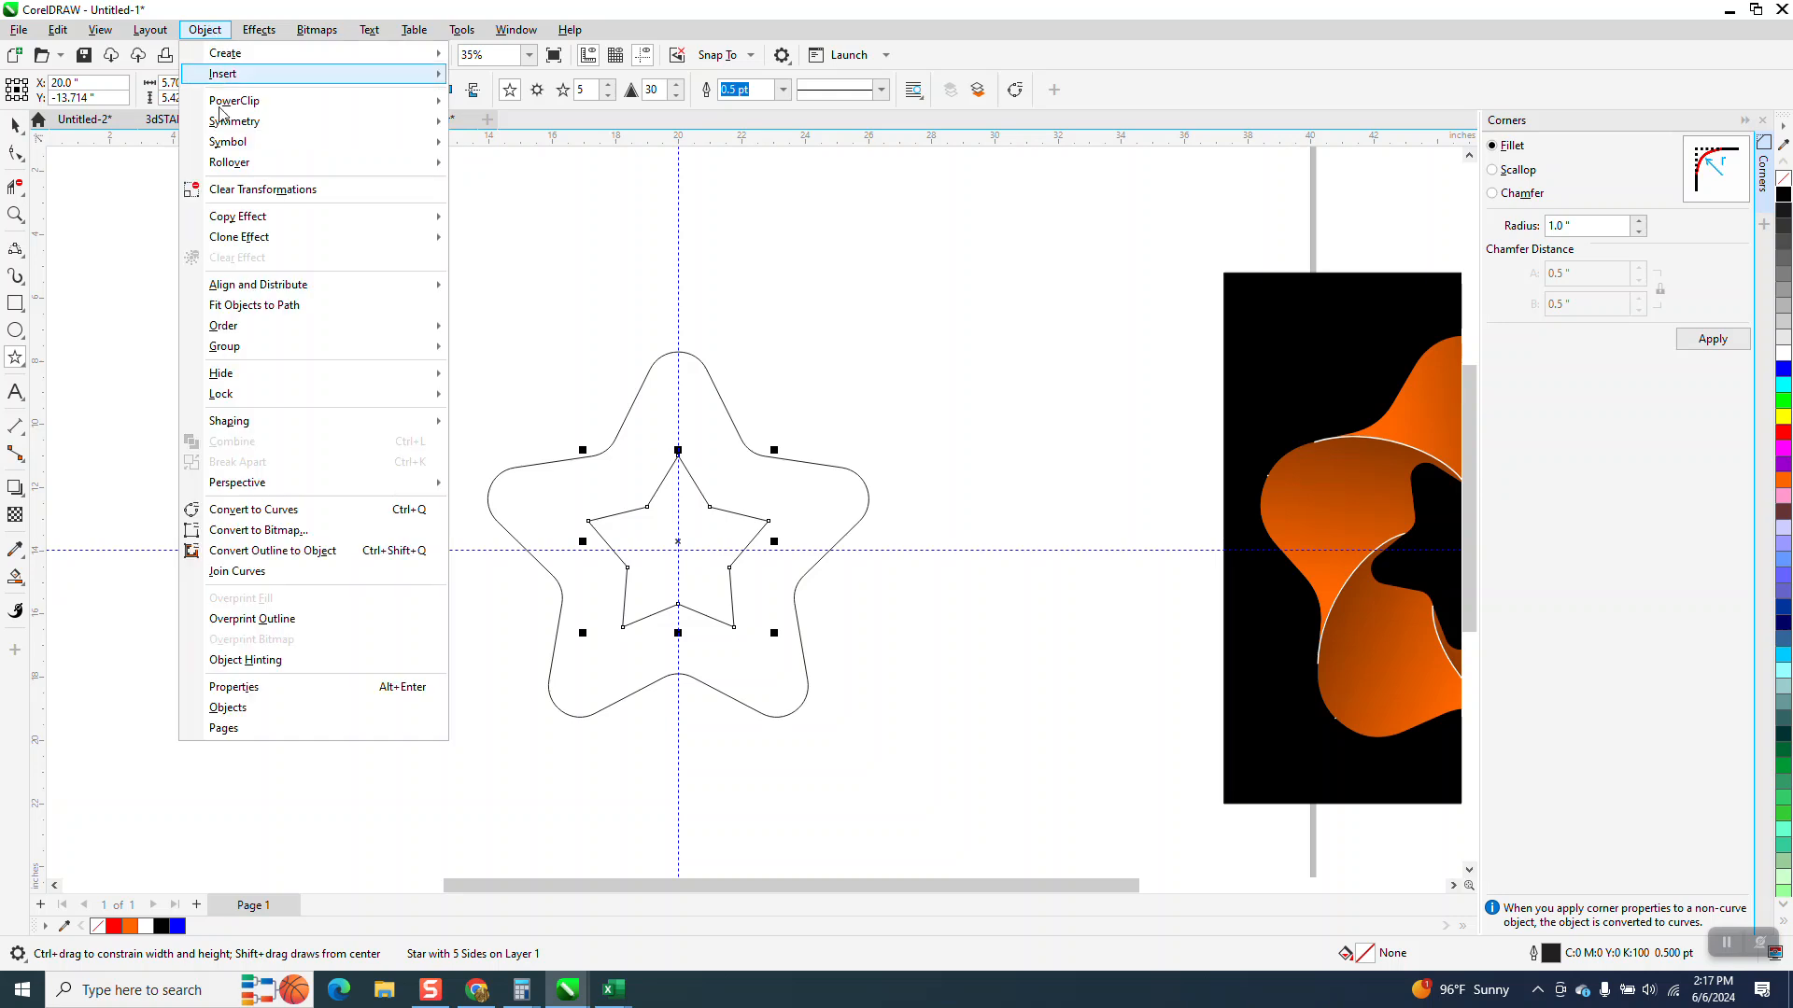
click(250, 509)
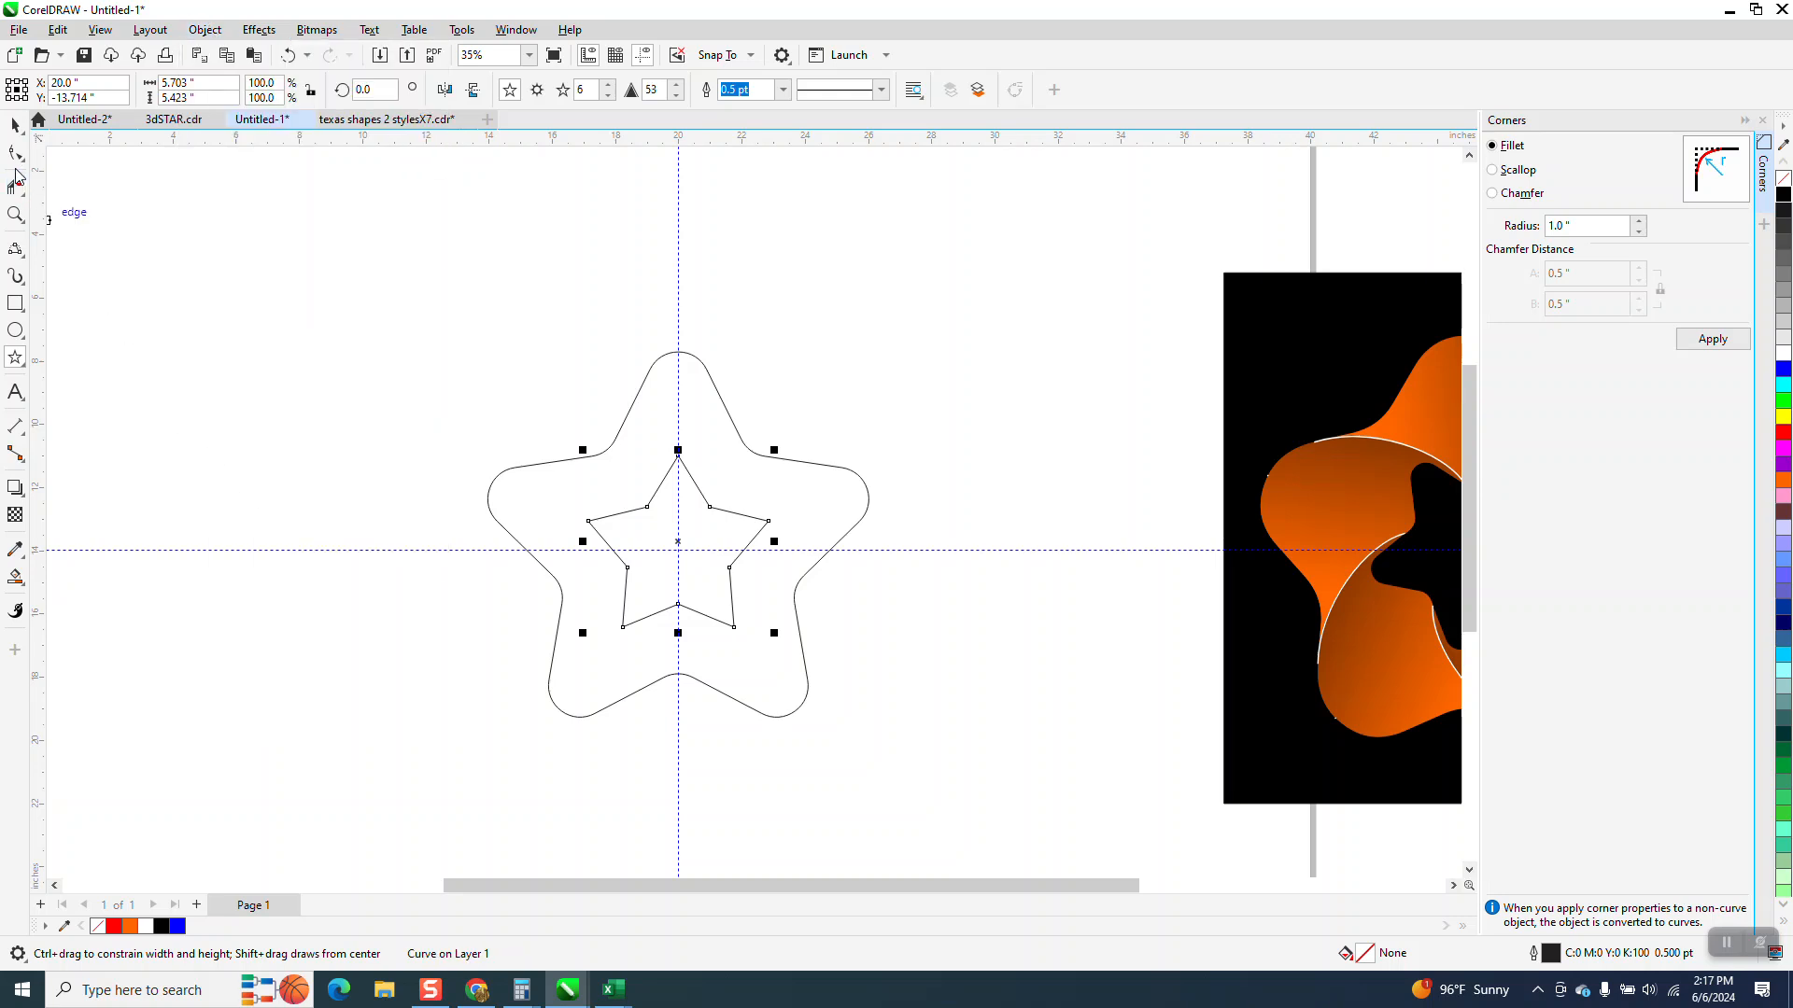
Fillet all corners of the small star with a 0.5 inch radius
key(F10)
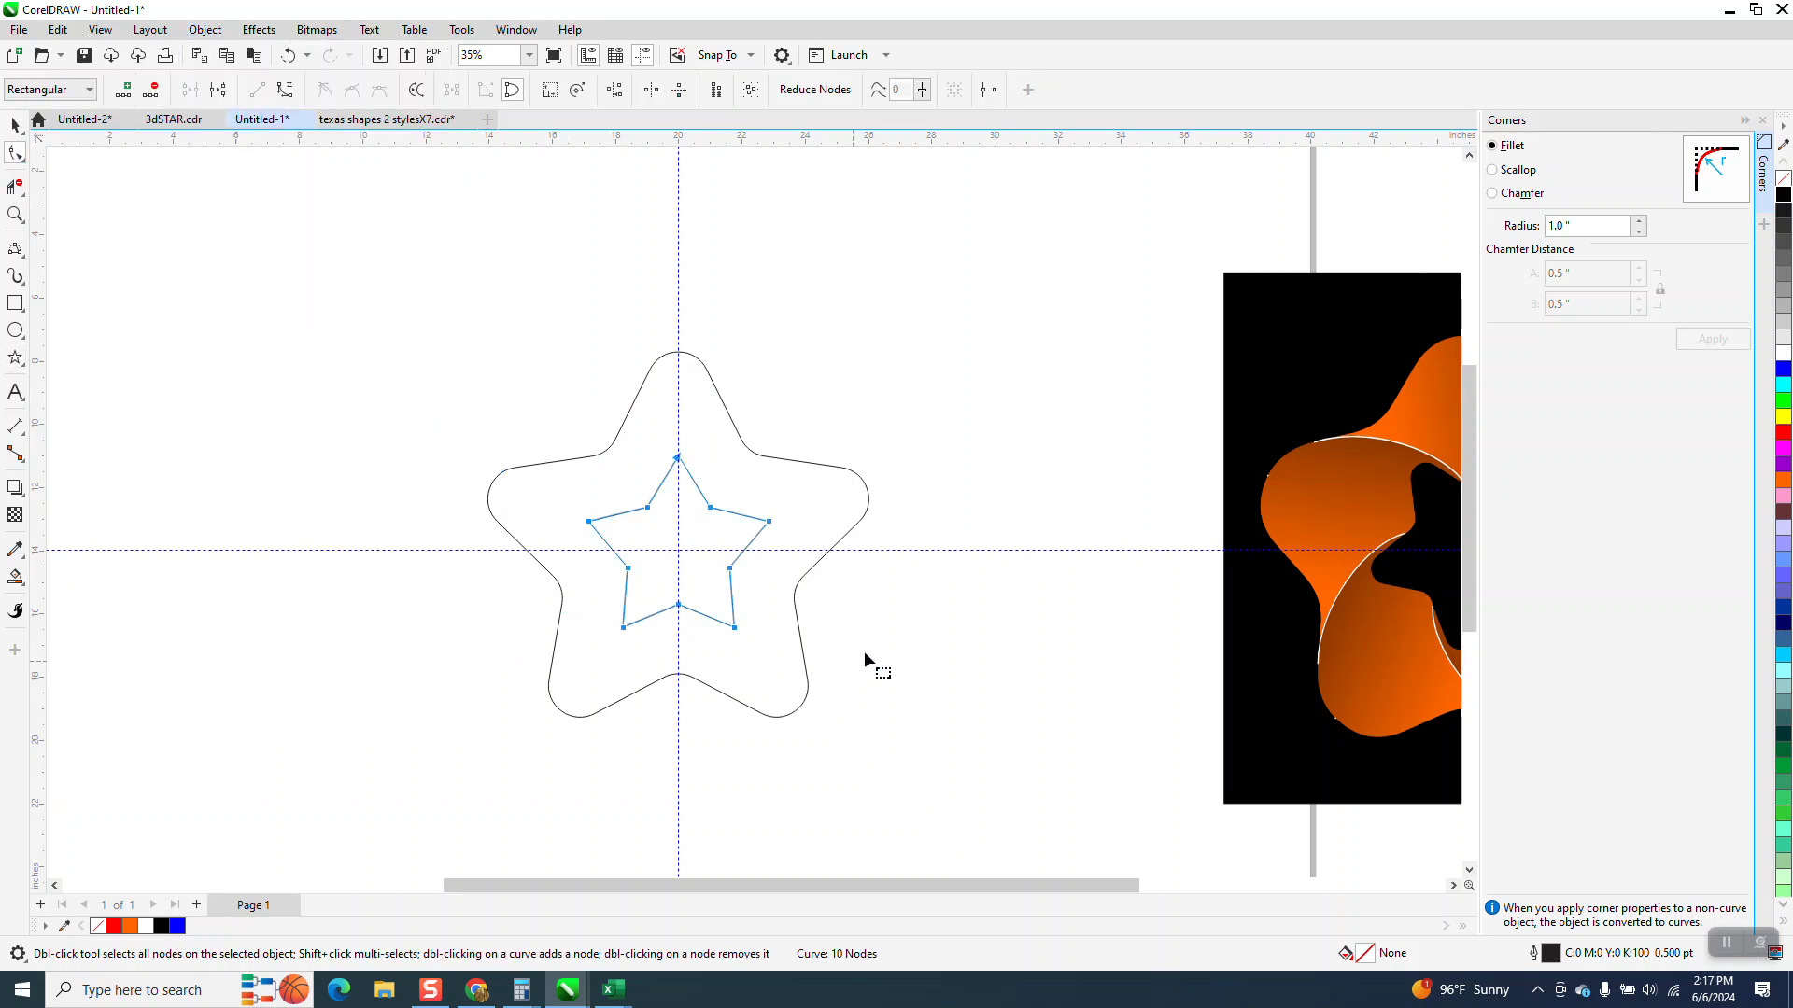
double_click(1578, 225)
text(.5)
key(Return)
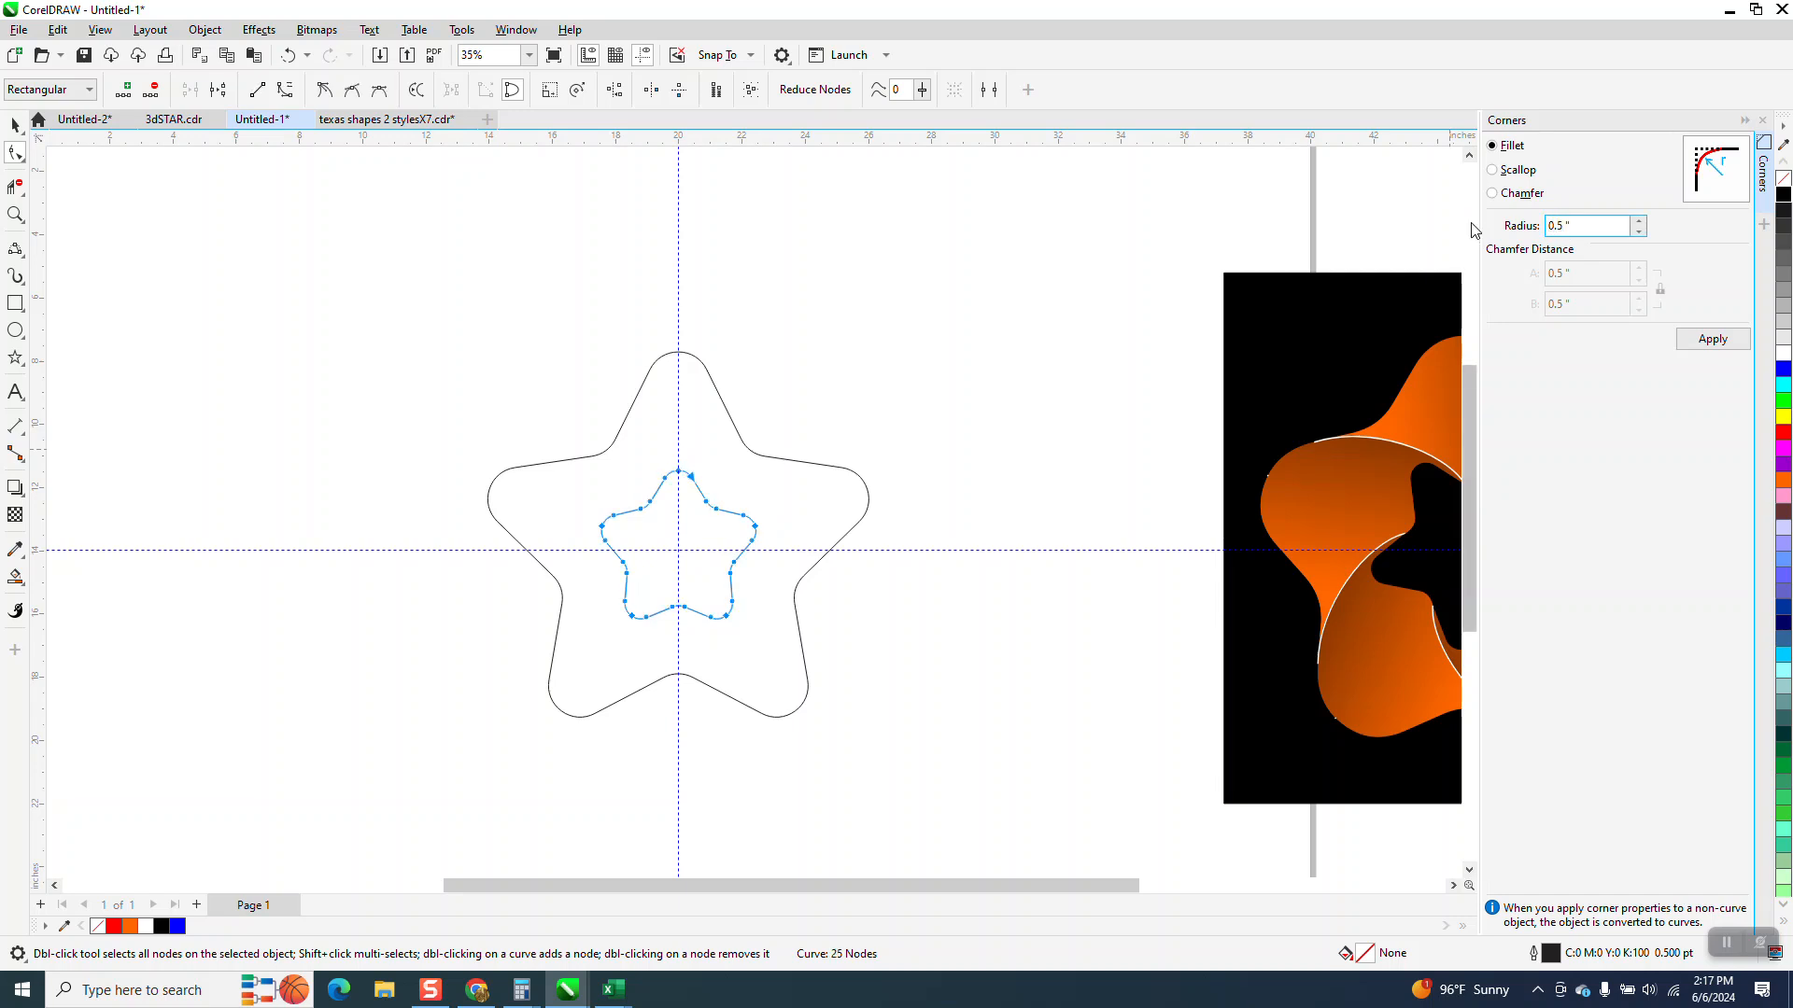
Rotate the small inner star by about 30 degrees
click(25, 128)
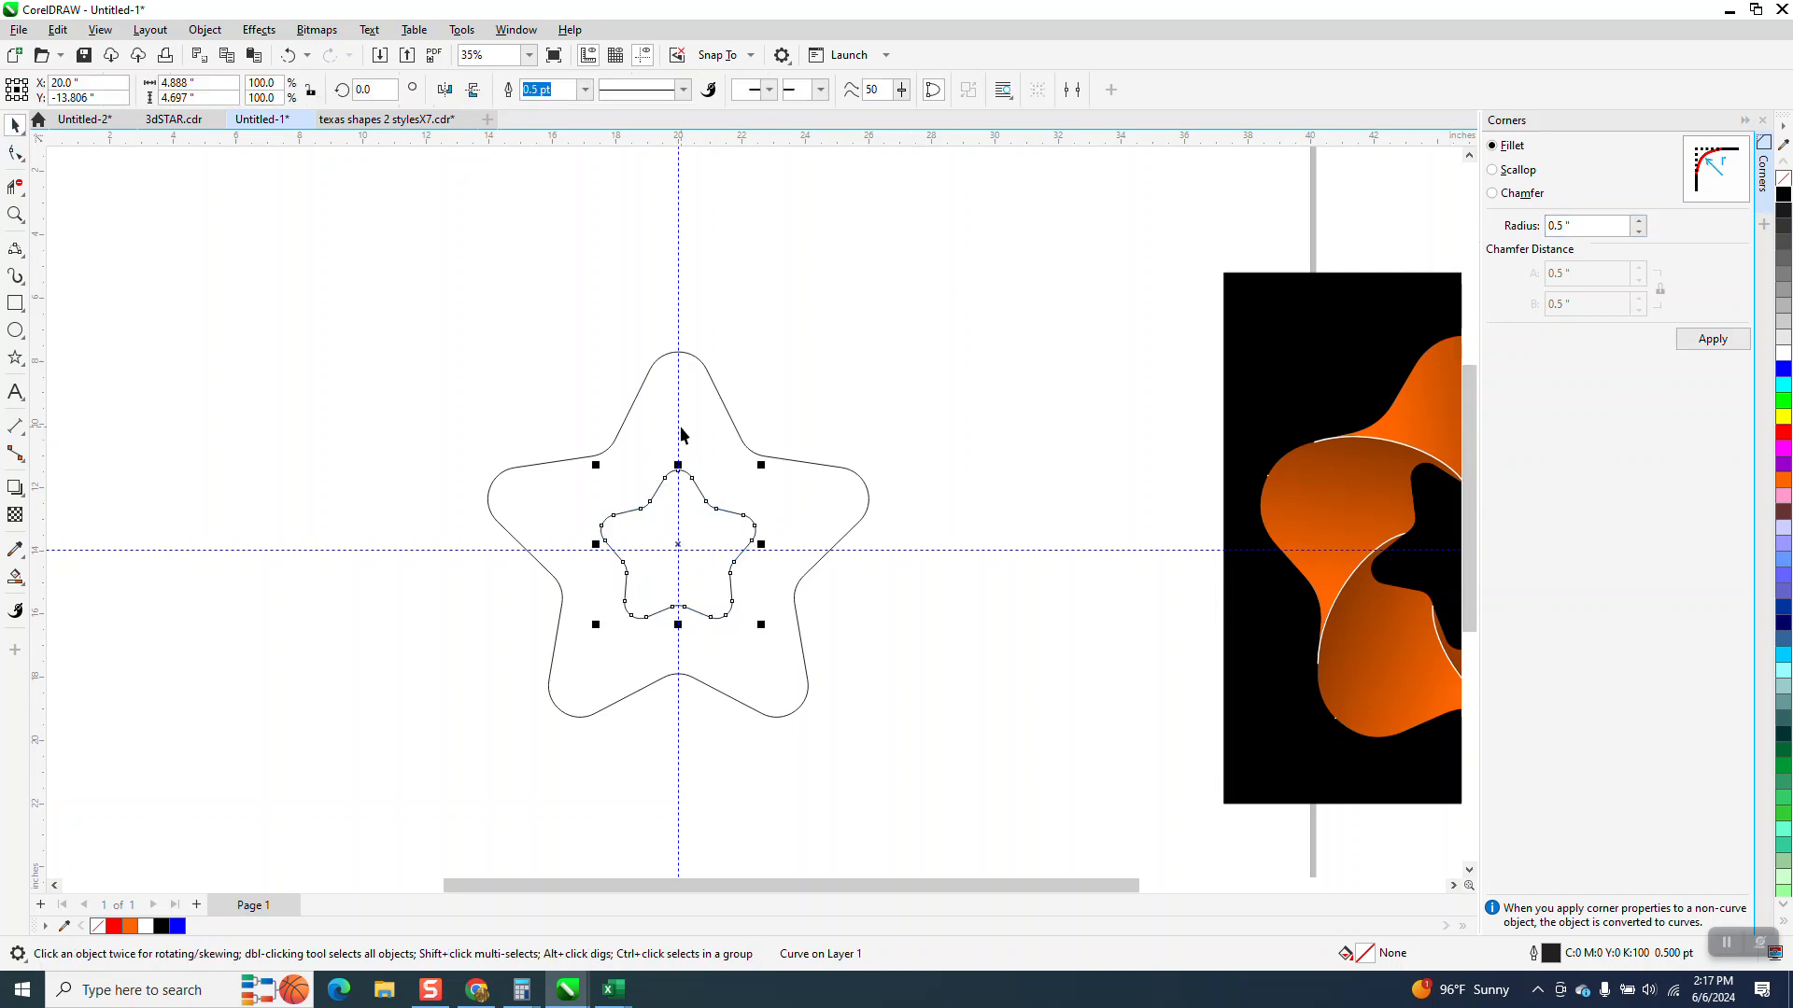
click(677, 548)
drag(763, 462, 697, 440)
drag(782, 476, 778, 482)
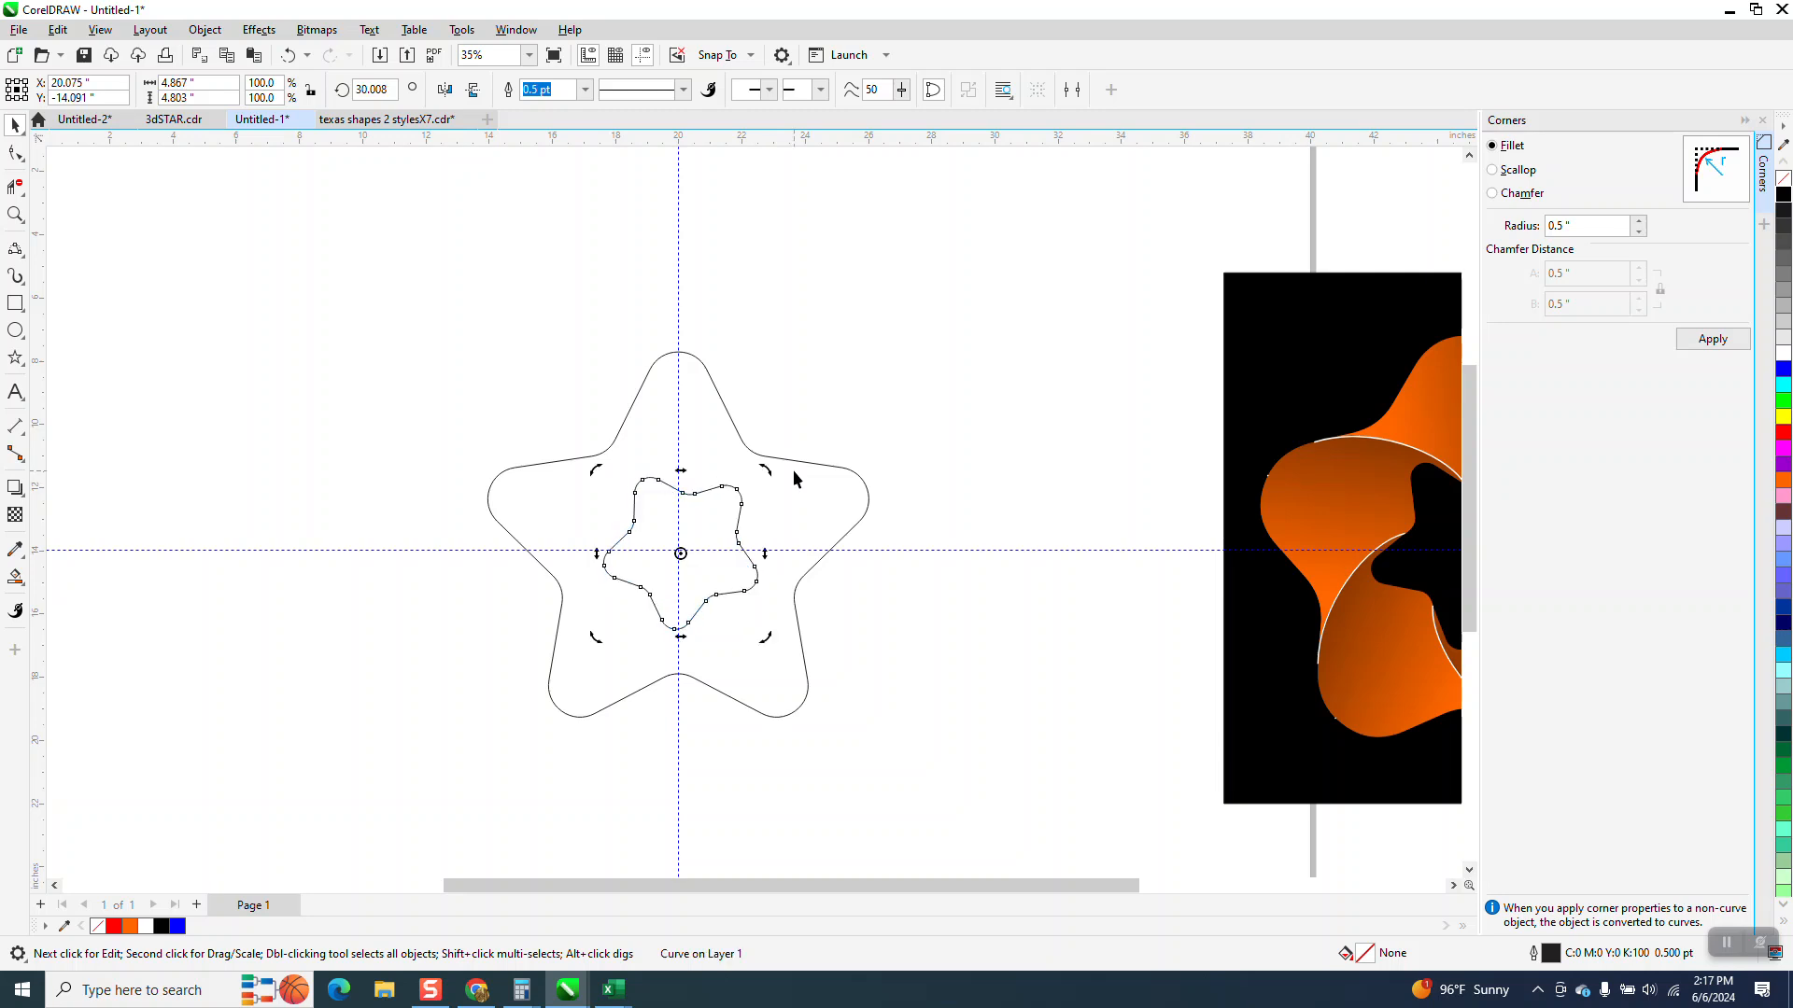
Draw a 3-point curve about 5.3 inches tall from the outer star's top point down to the inner star
click(15, 214)
drag(407, 274, 1174, 859)
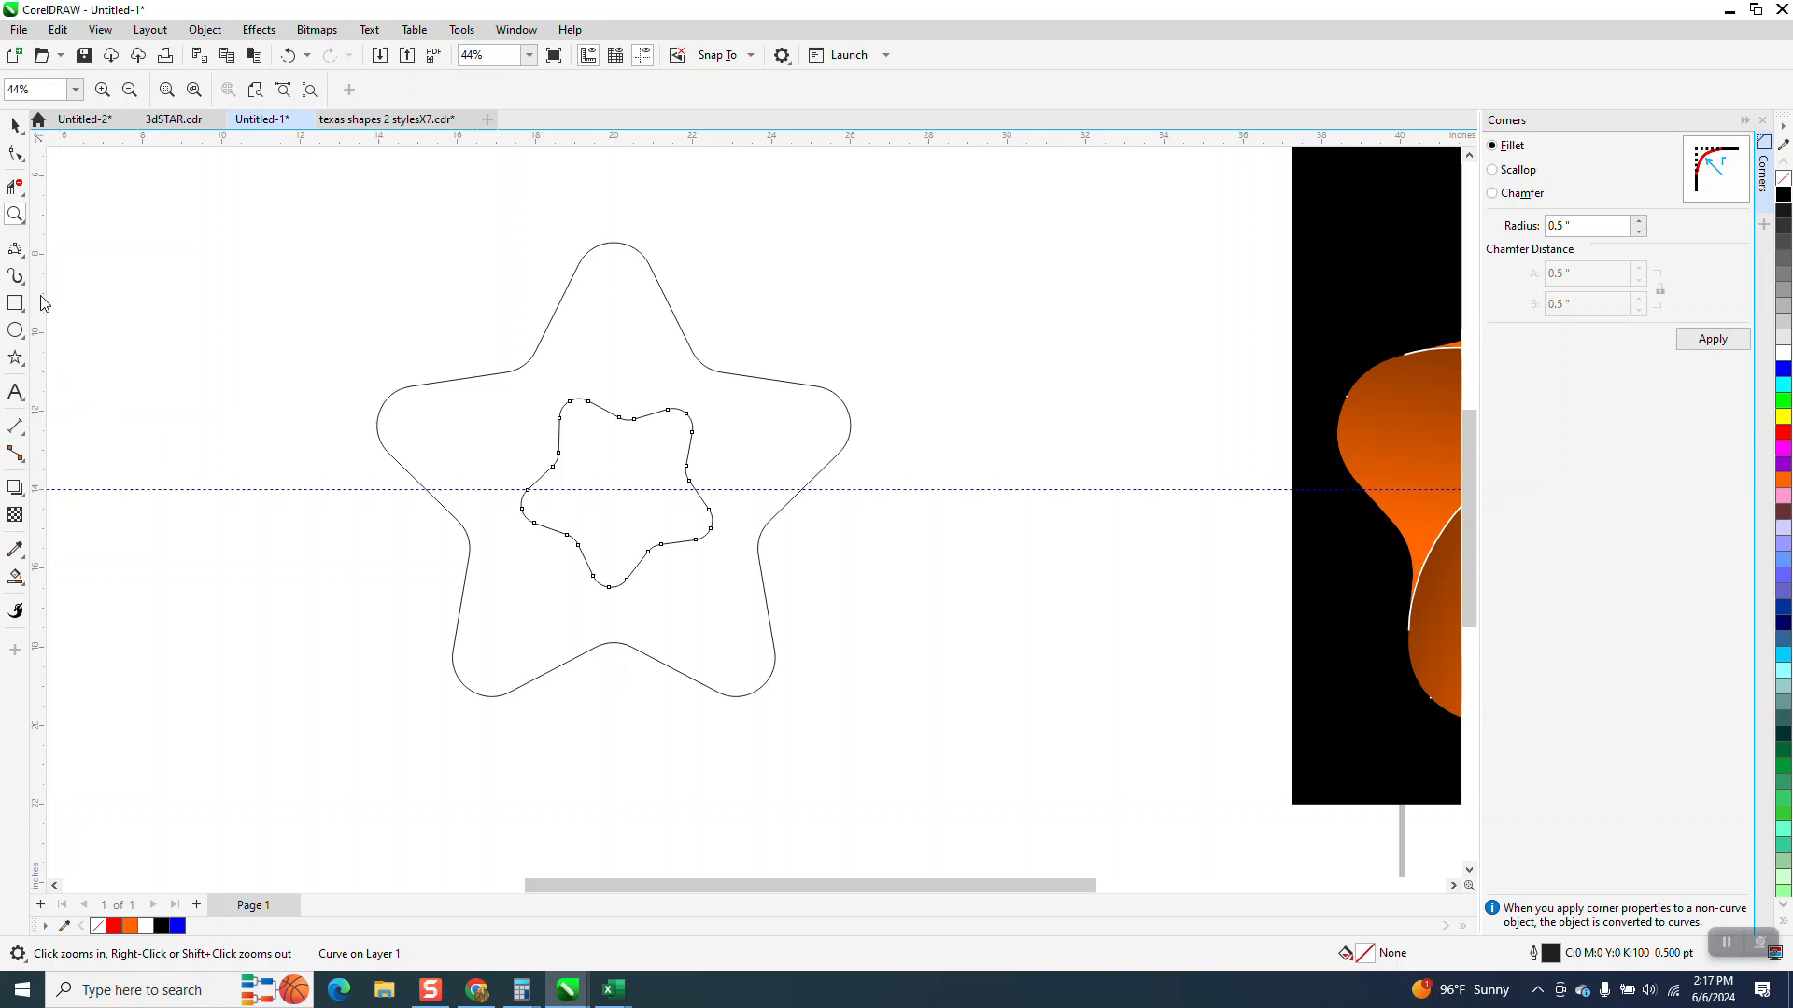
click(26, 259)
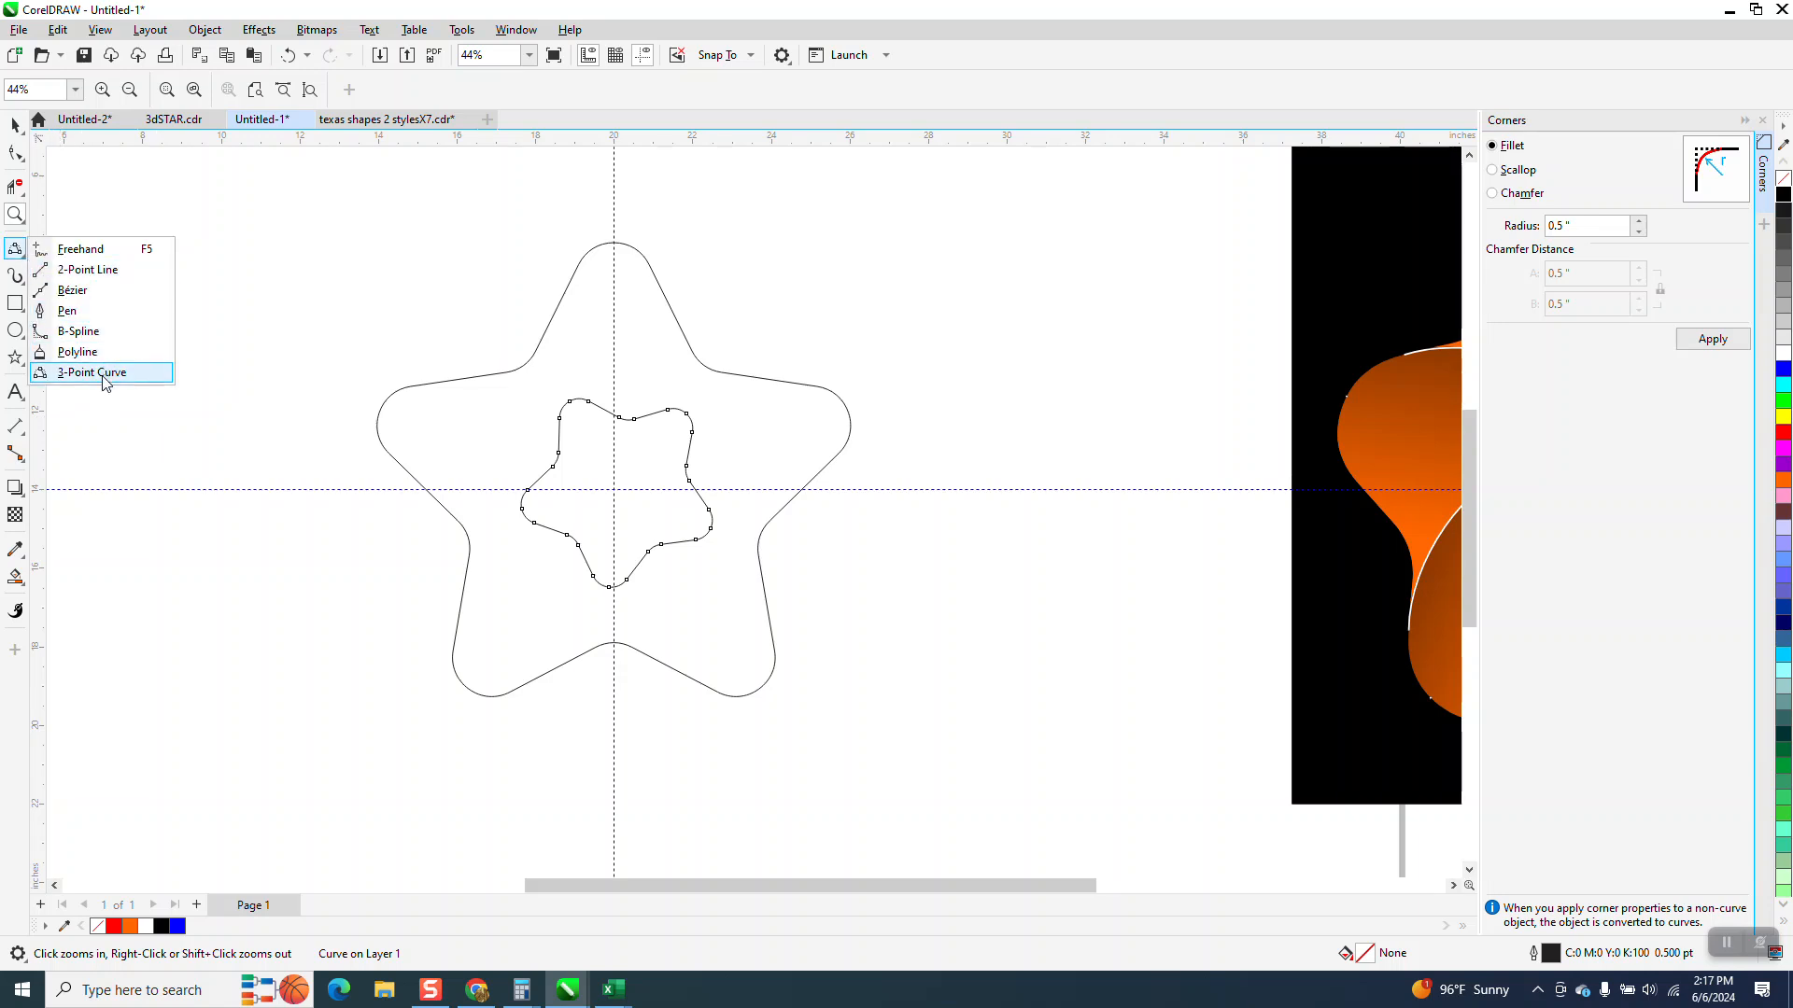
click(92, 371)
drag(650, 267, 688, 473)
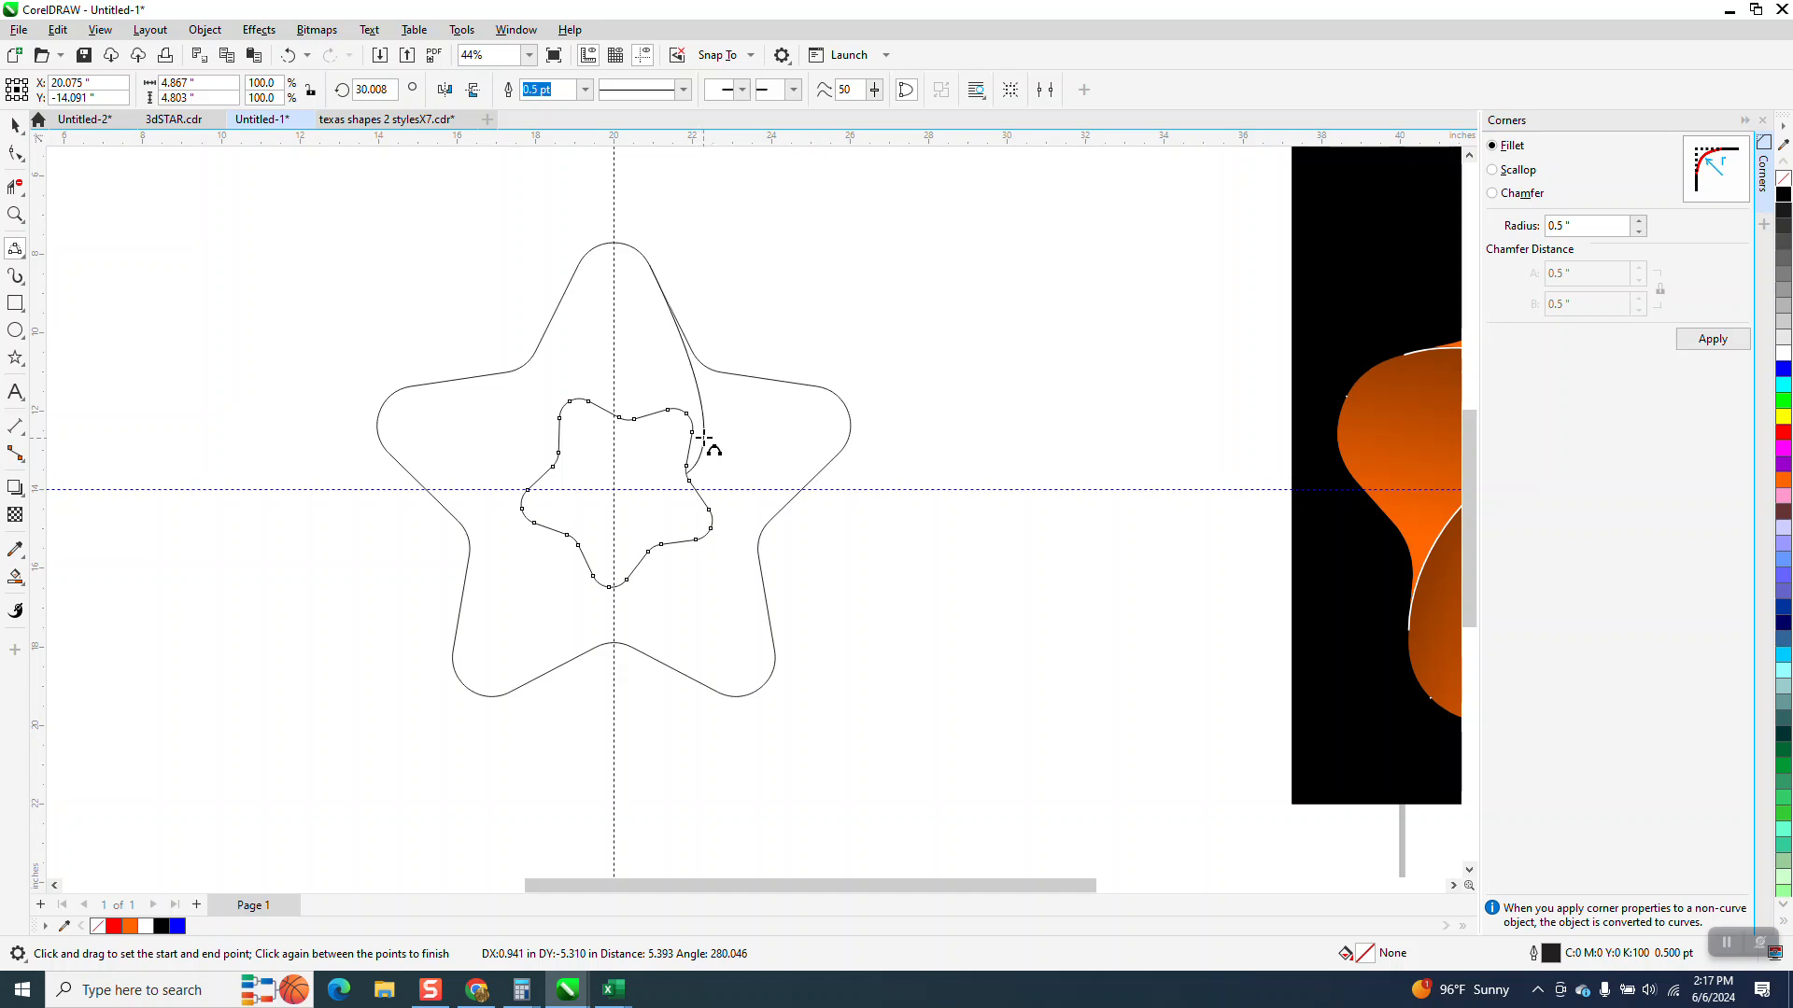
click(700, 422)
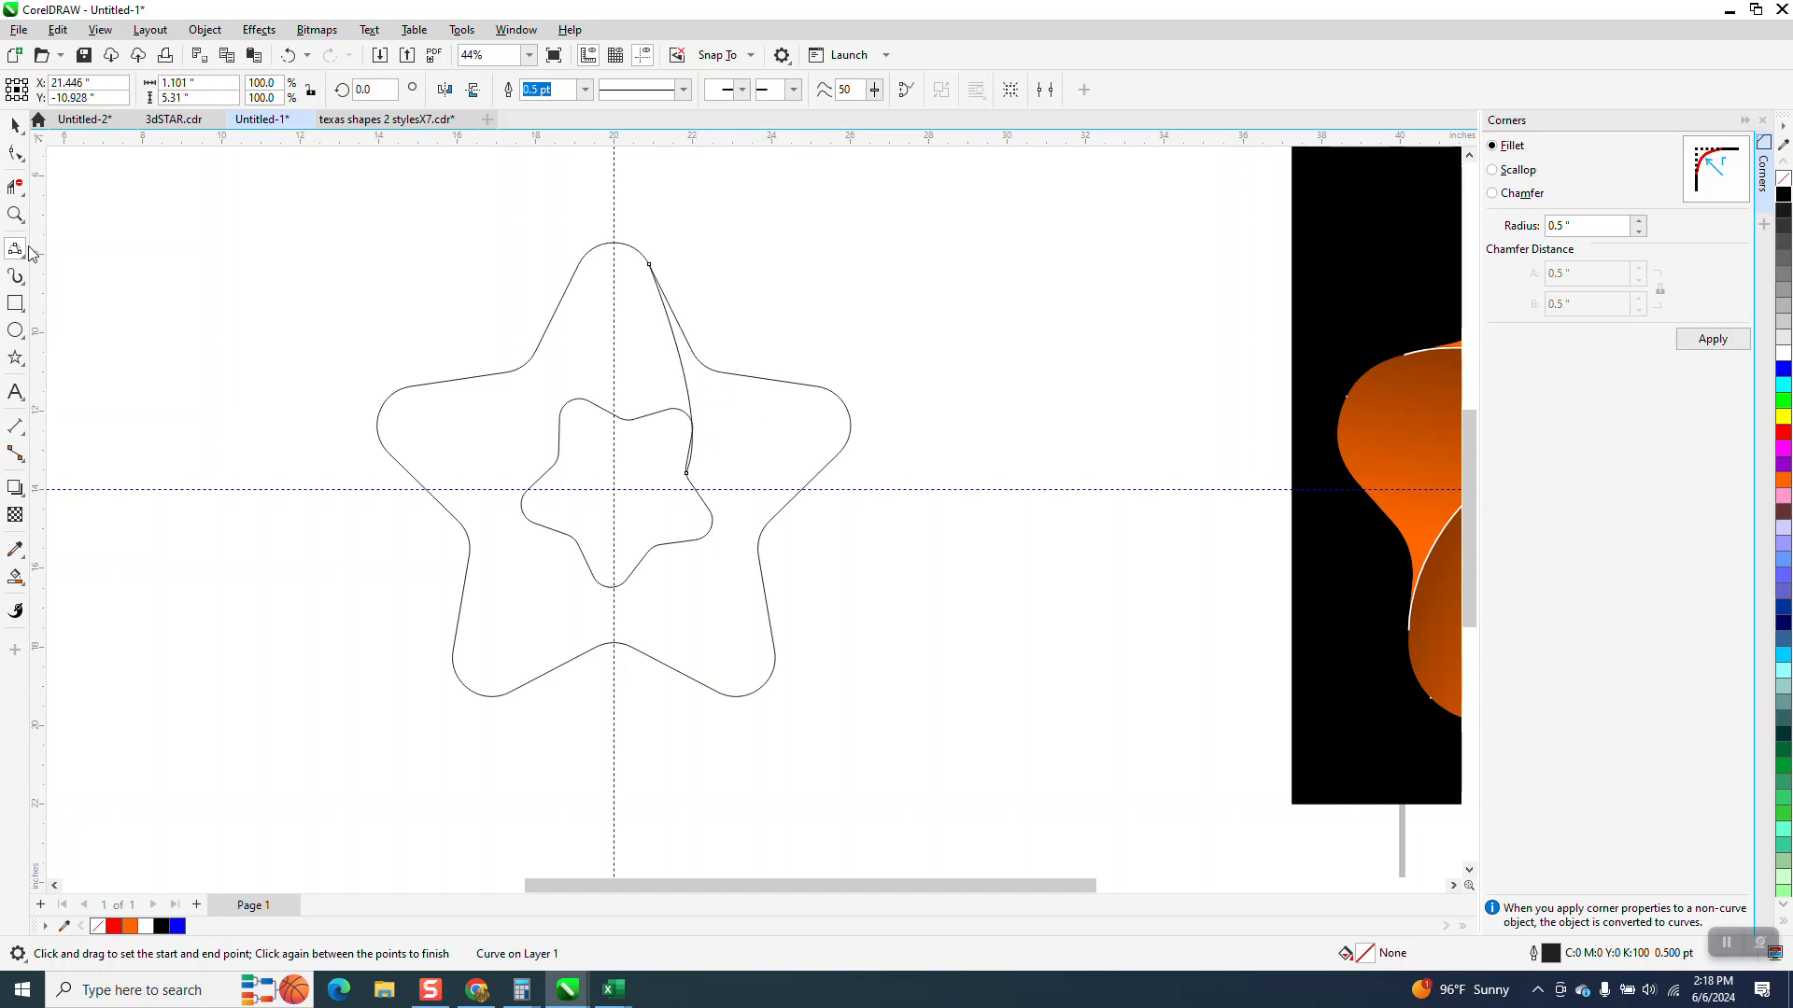
Adjust the curve's lower end node and its control handle near the inner star
click(15, 213)
drag(533, 358, 948, 613)
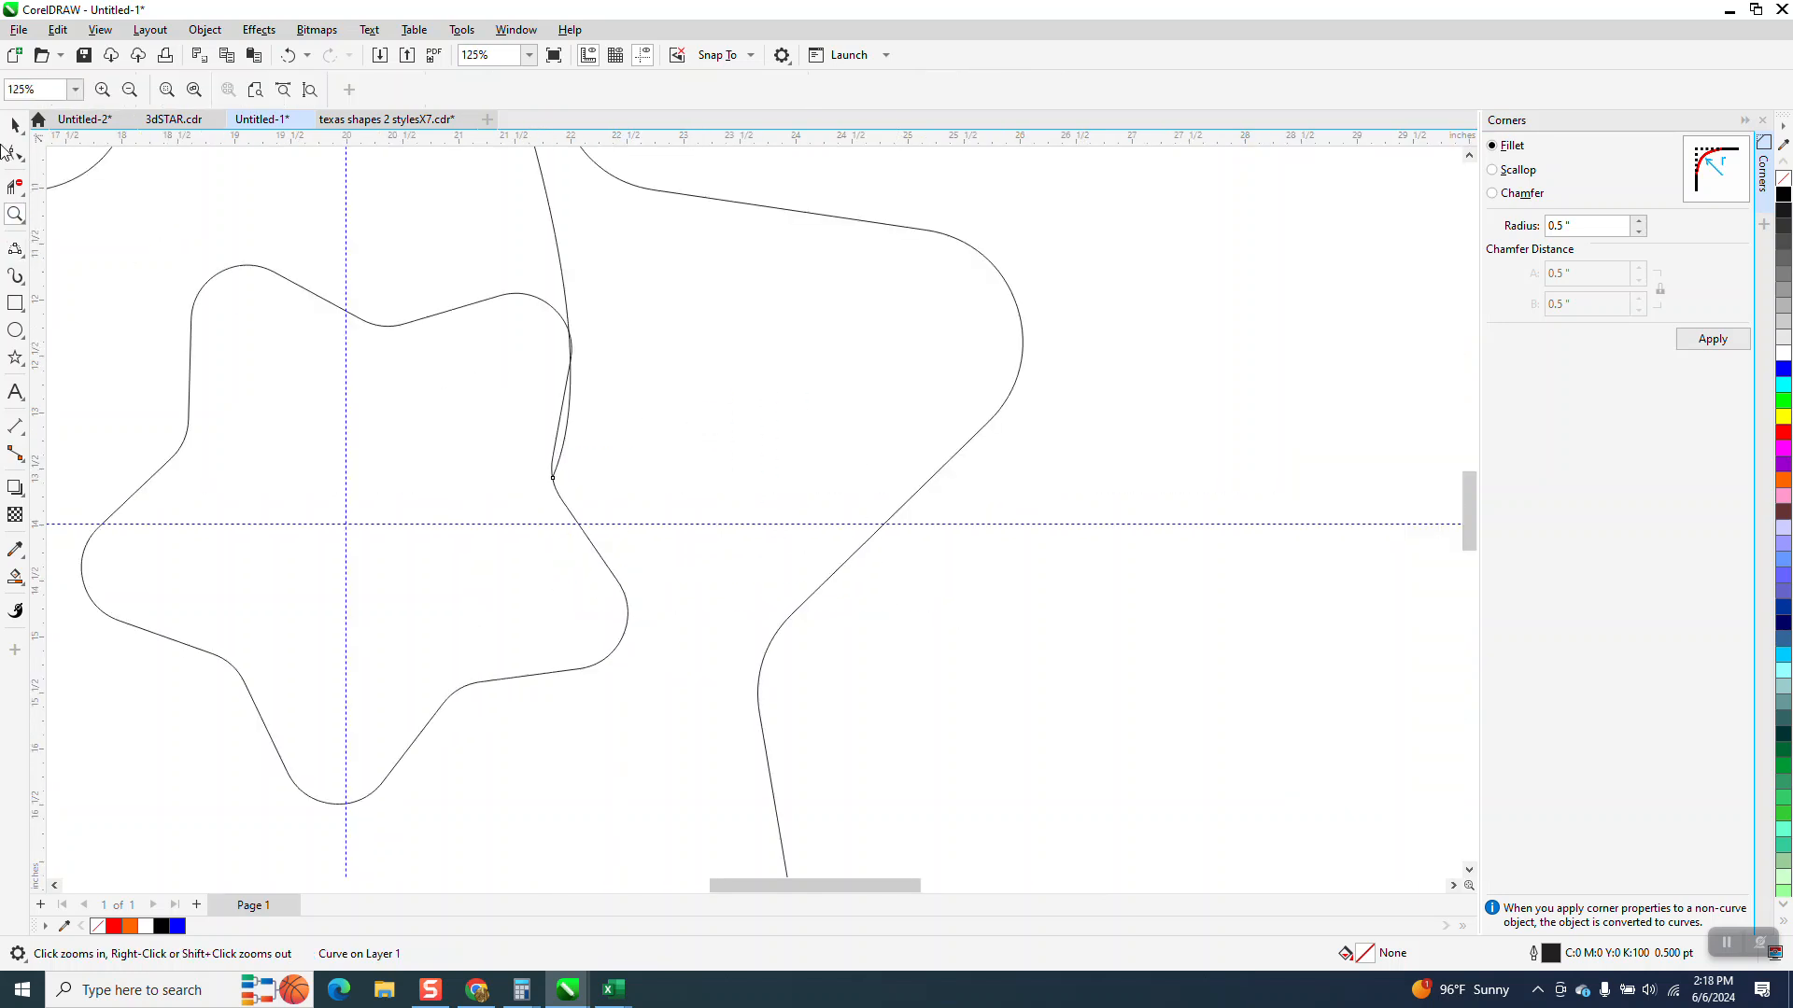
key(F10)
click(556, 479)
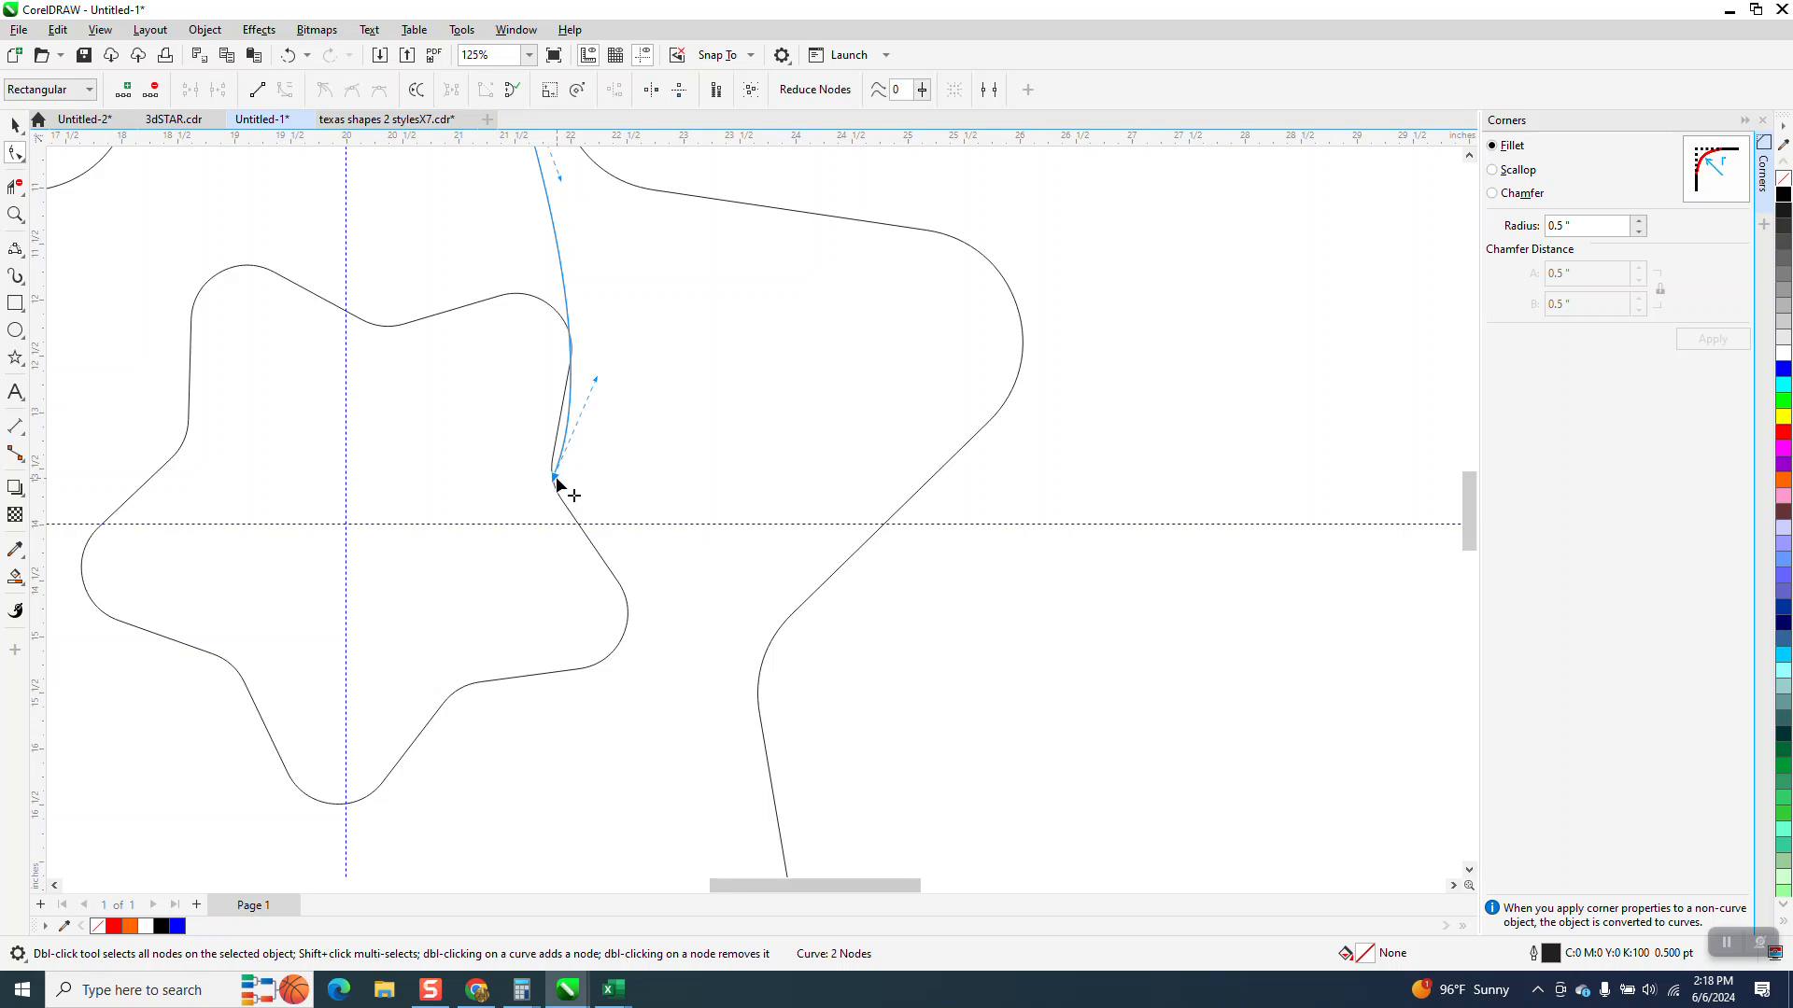
drag(555, 479, 551, 496)
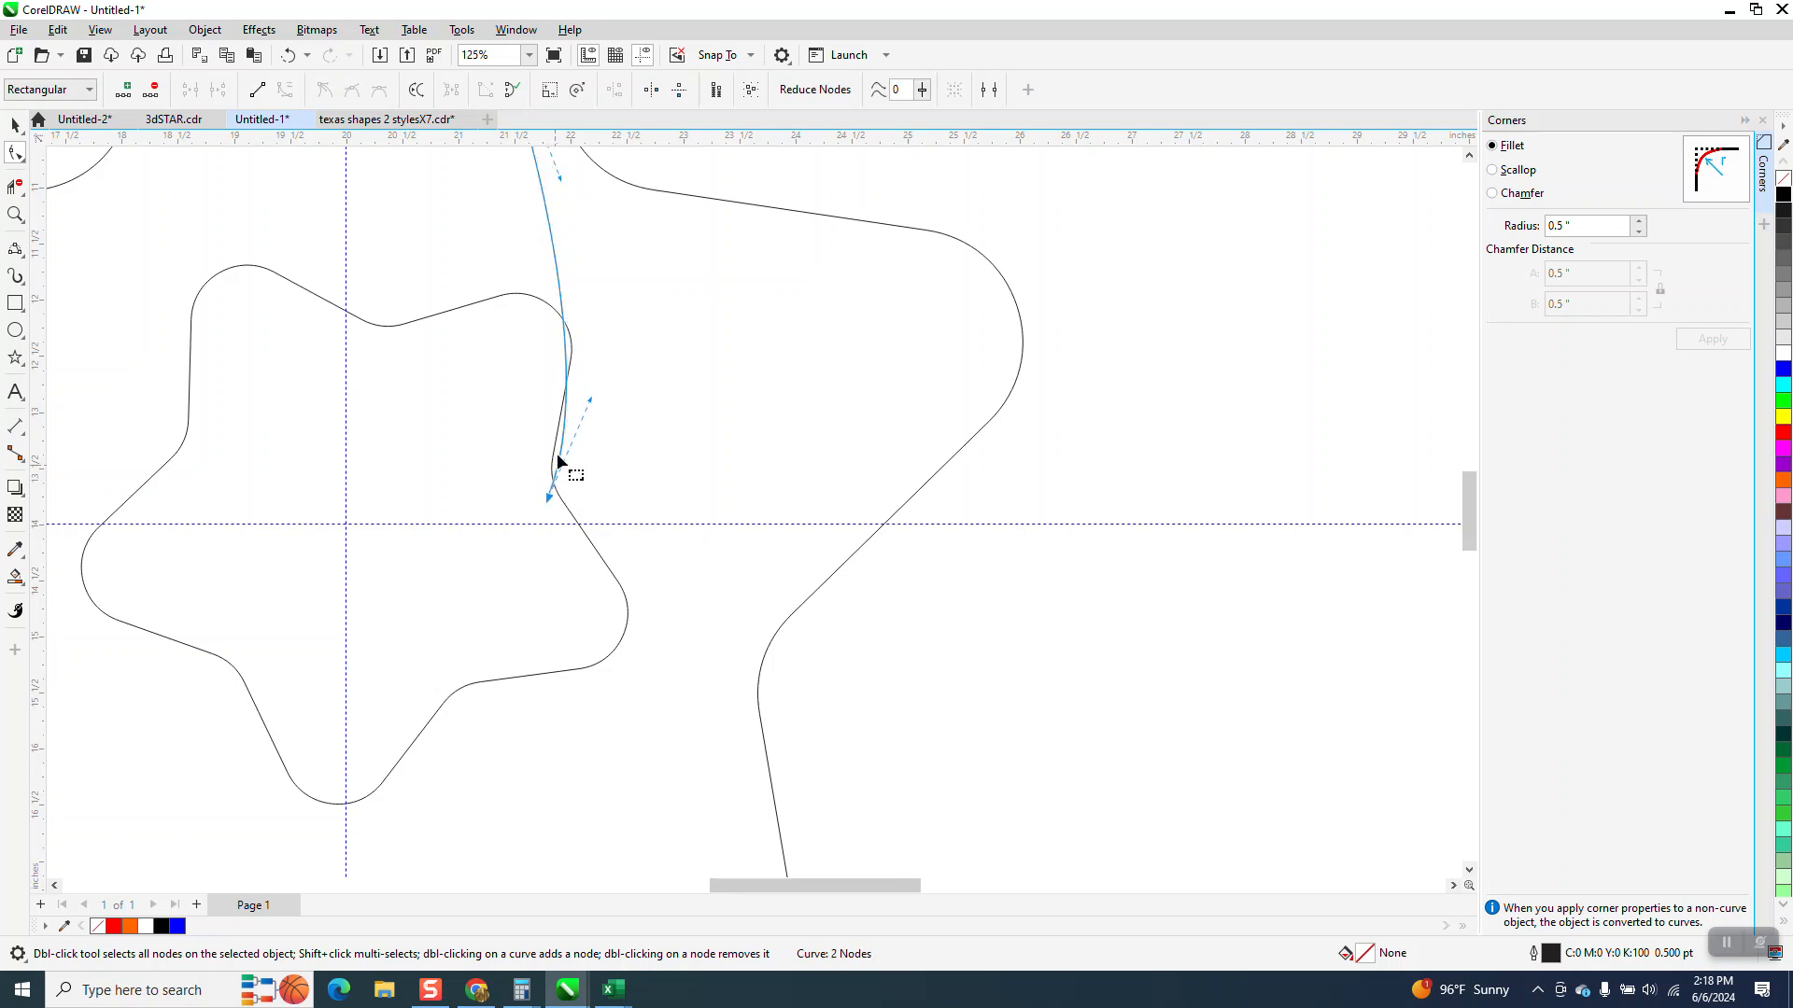
drag(595, 403, 620, 392)
scroll(681, 463, down, 2)
scroll(692, 461, down, 1)
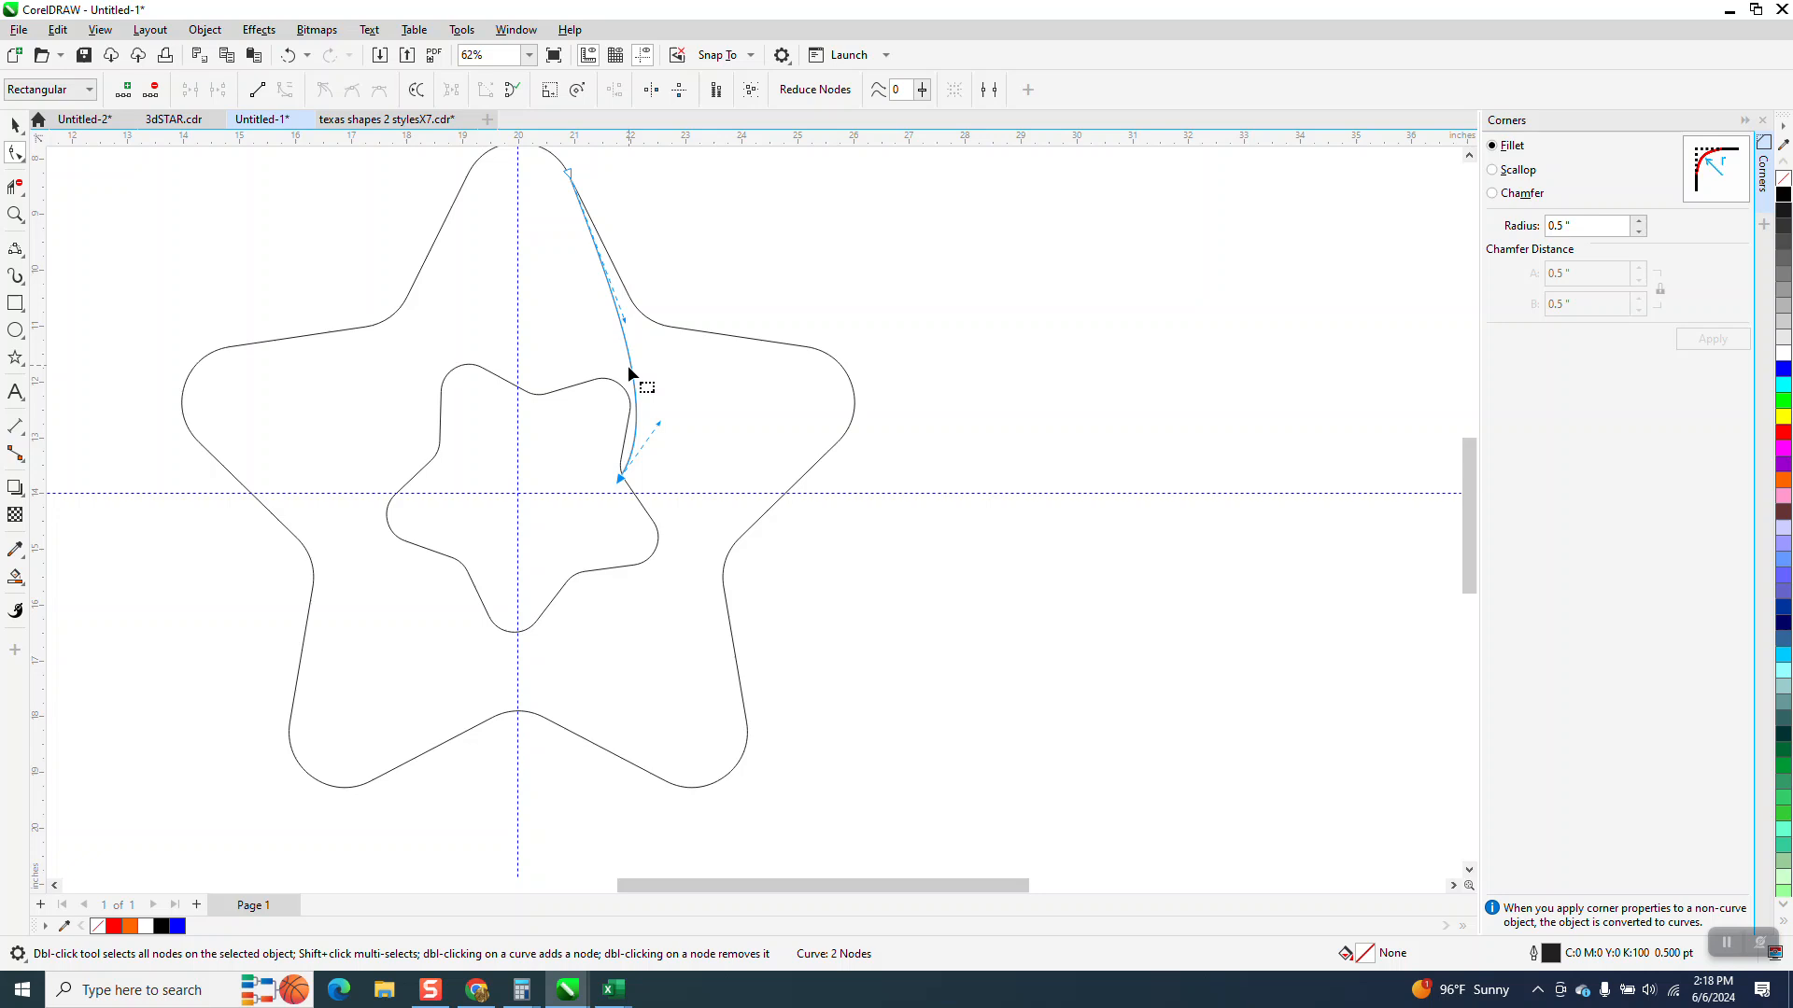
Undo the curve's node edits and the 3-point curve itself
click(15, 125)
click(290, 56)
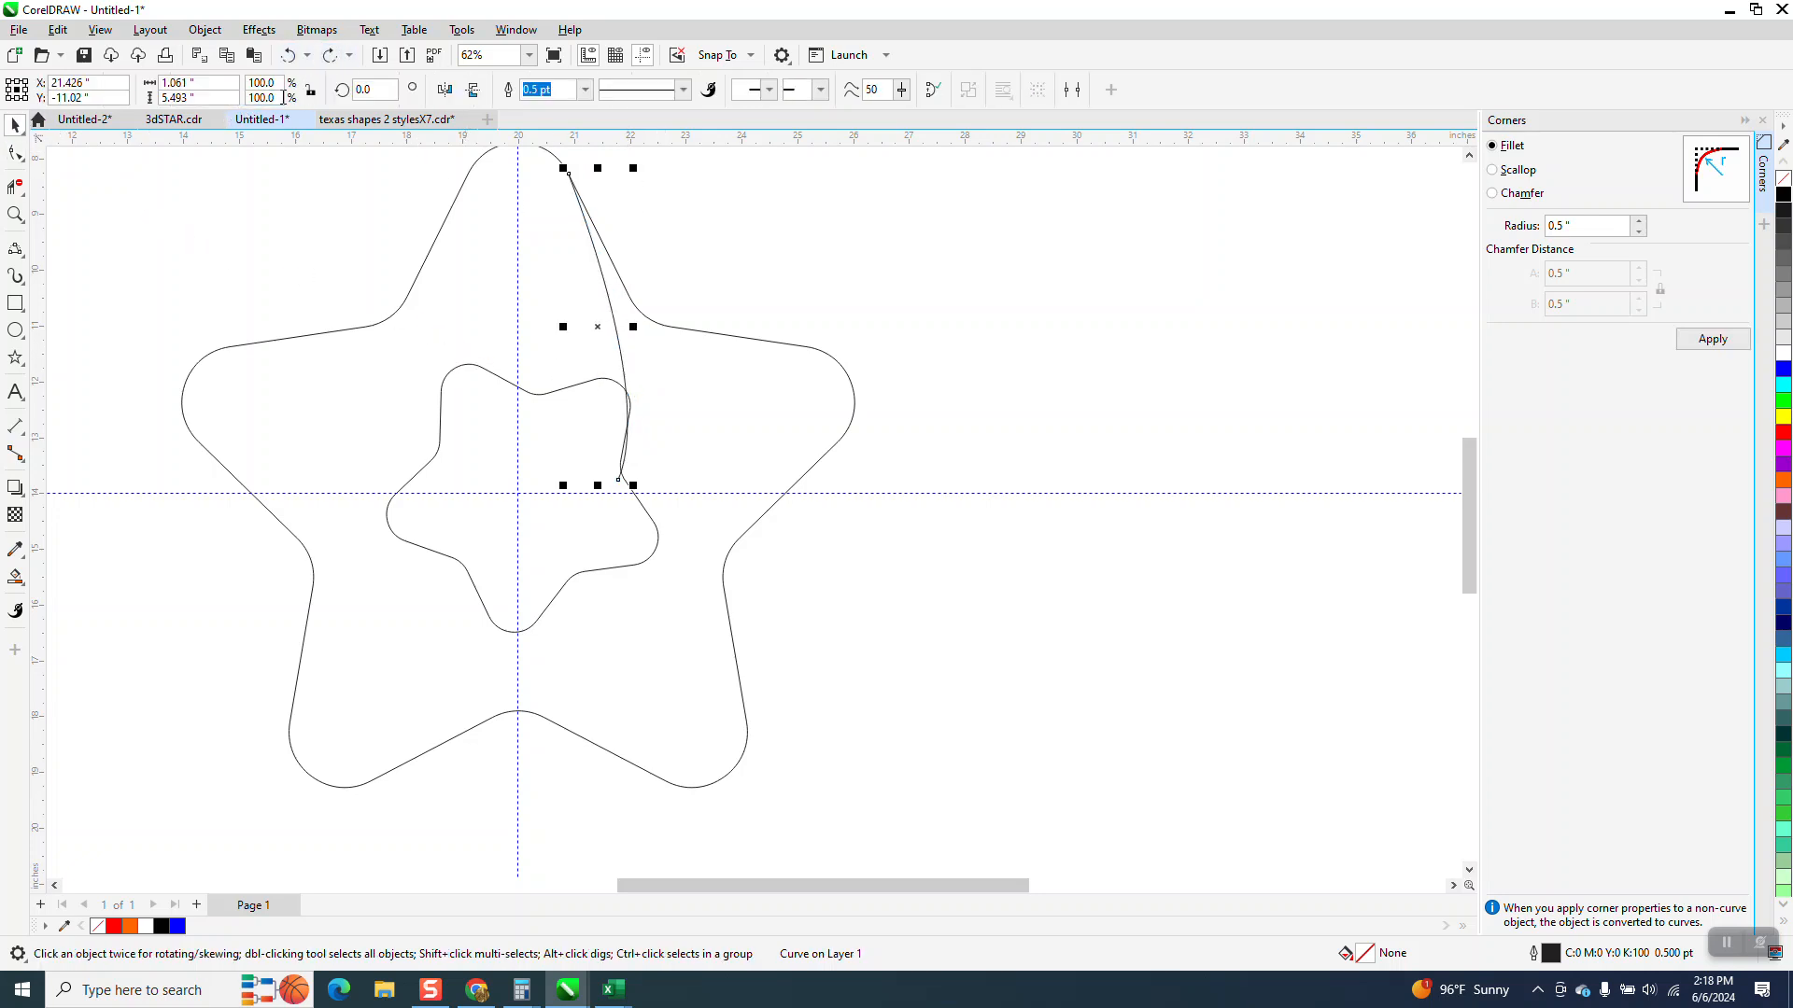
click(289, 57)
click(290, 57)
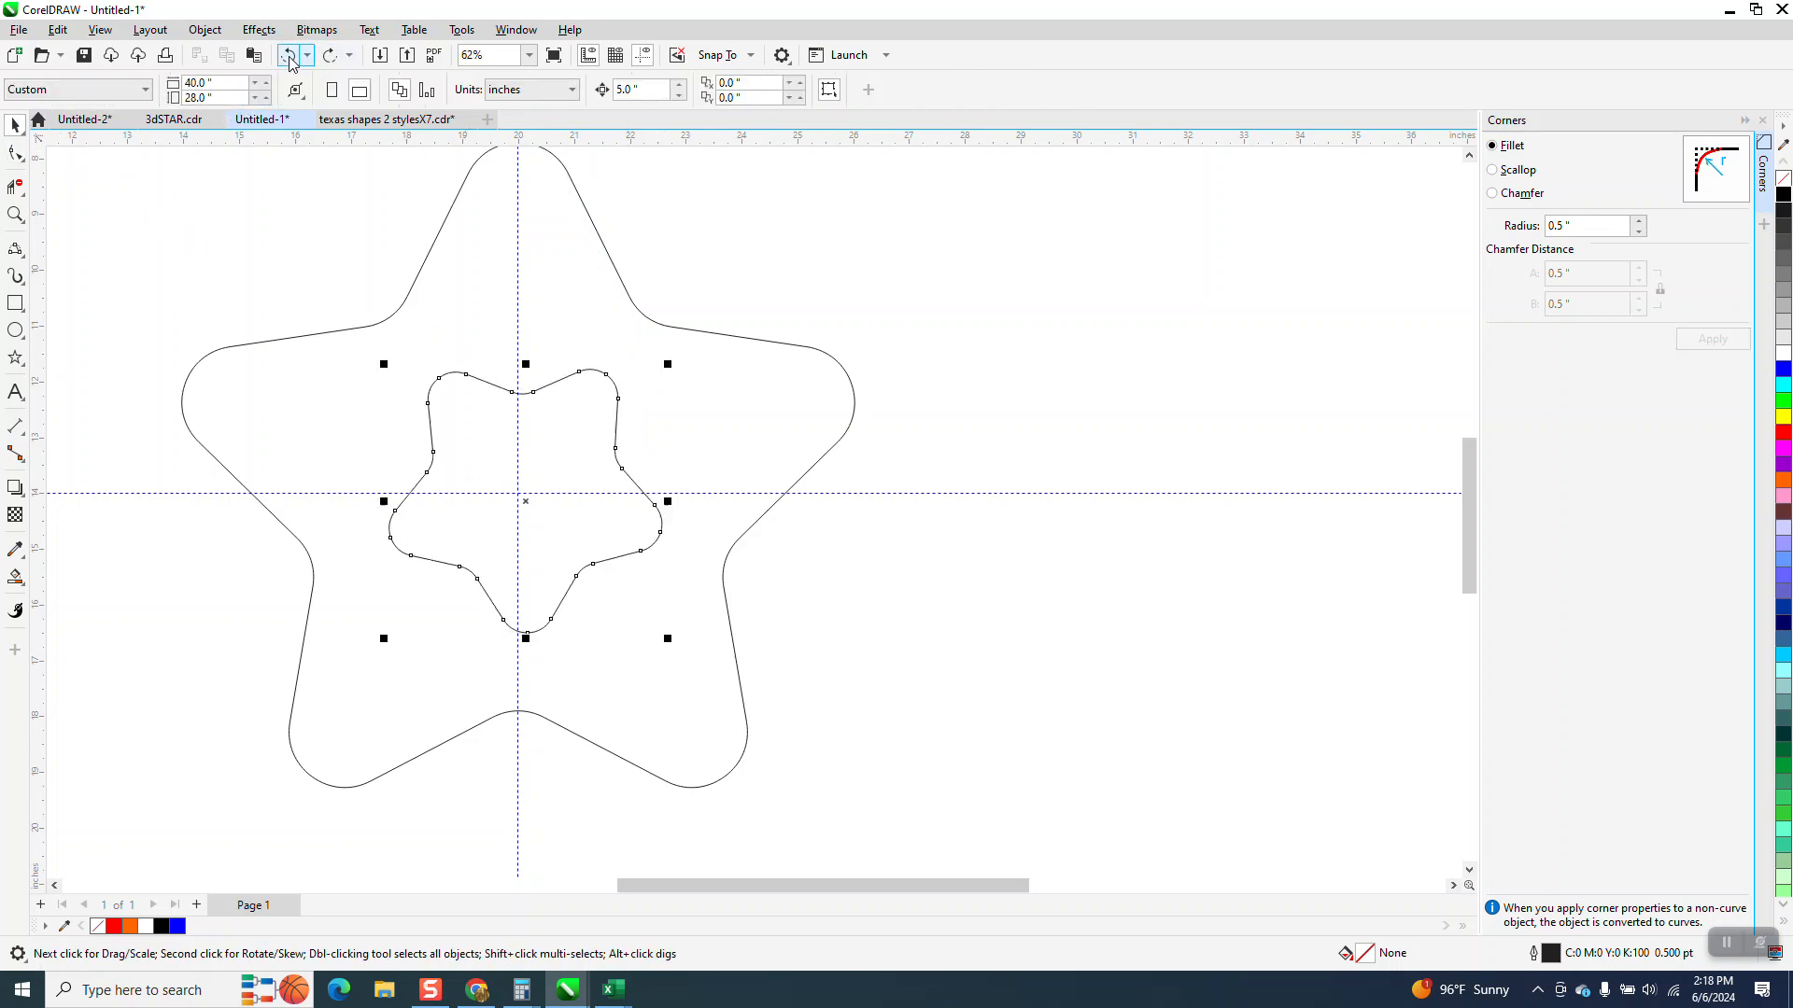
Undo the previous rotation and set the inner star's rotation angle to 35.5 degrees
click(289, 56)
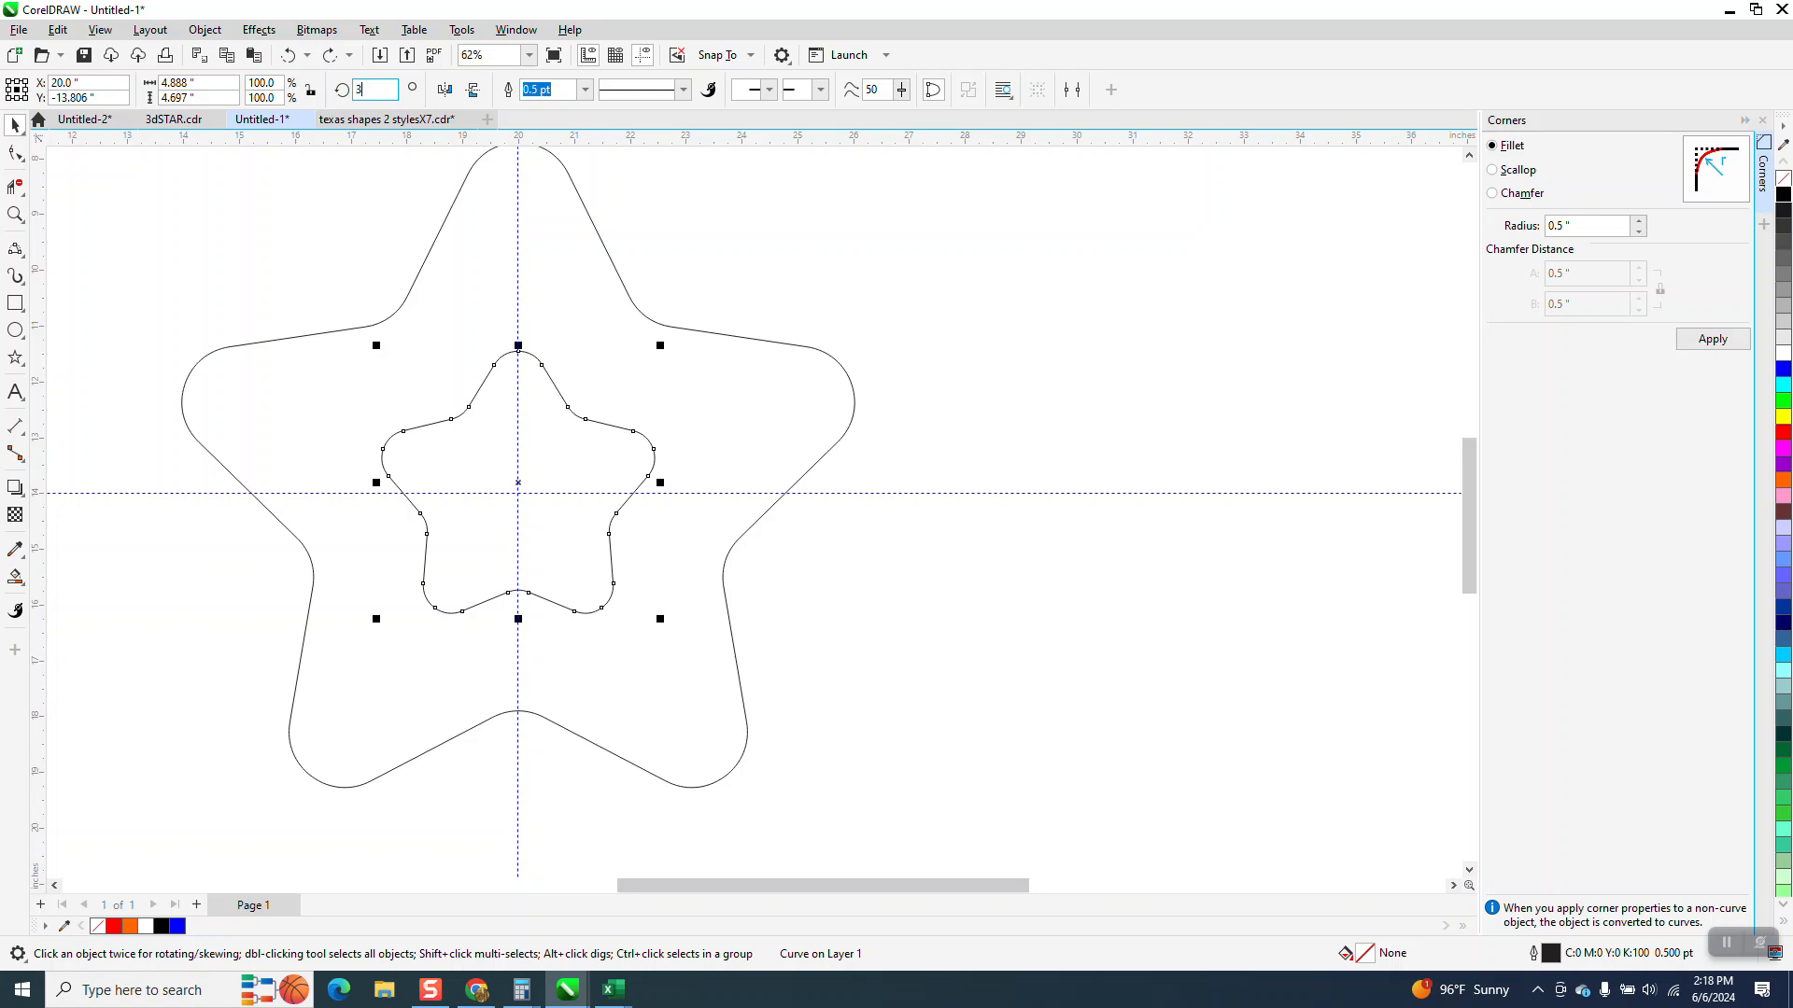
key(Return)
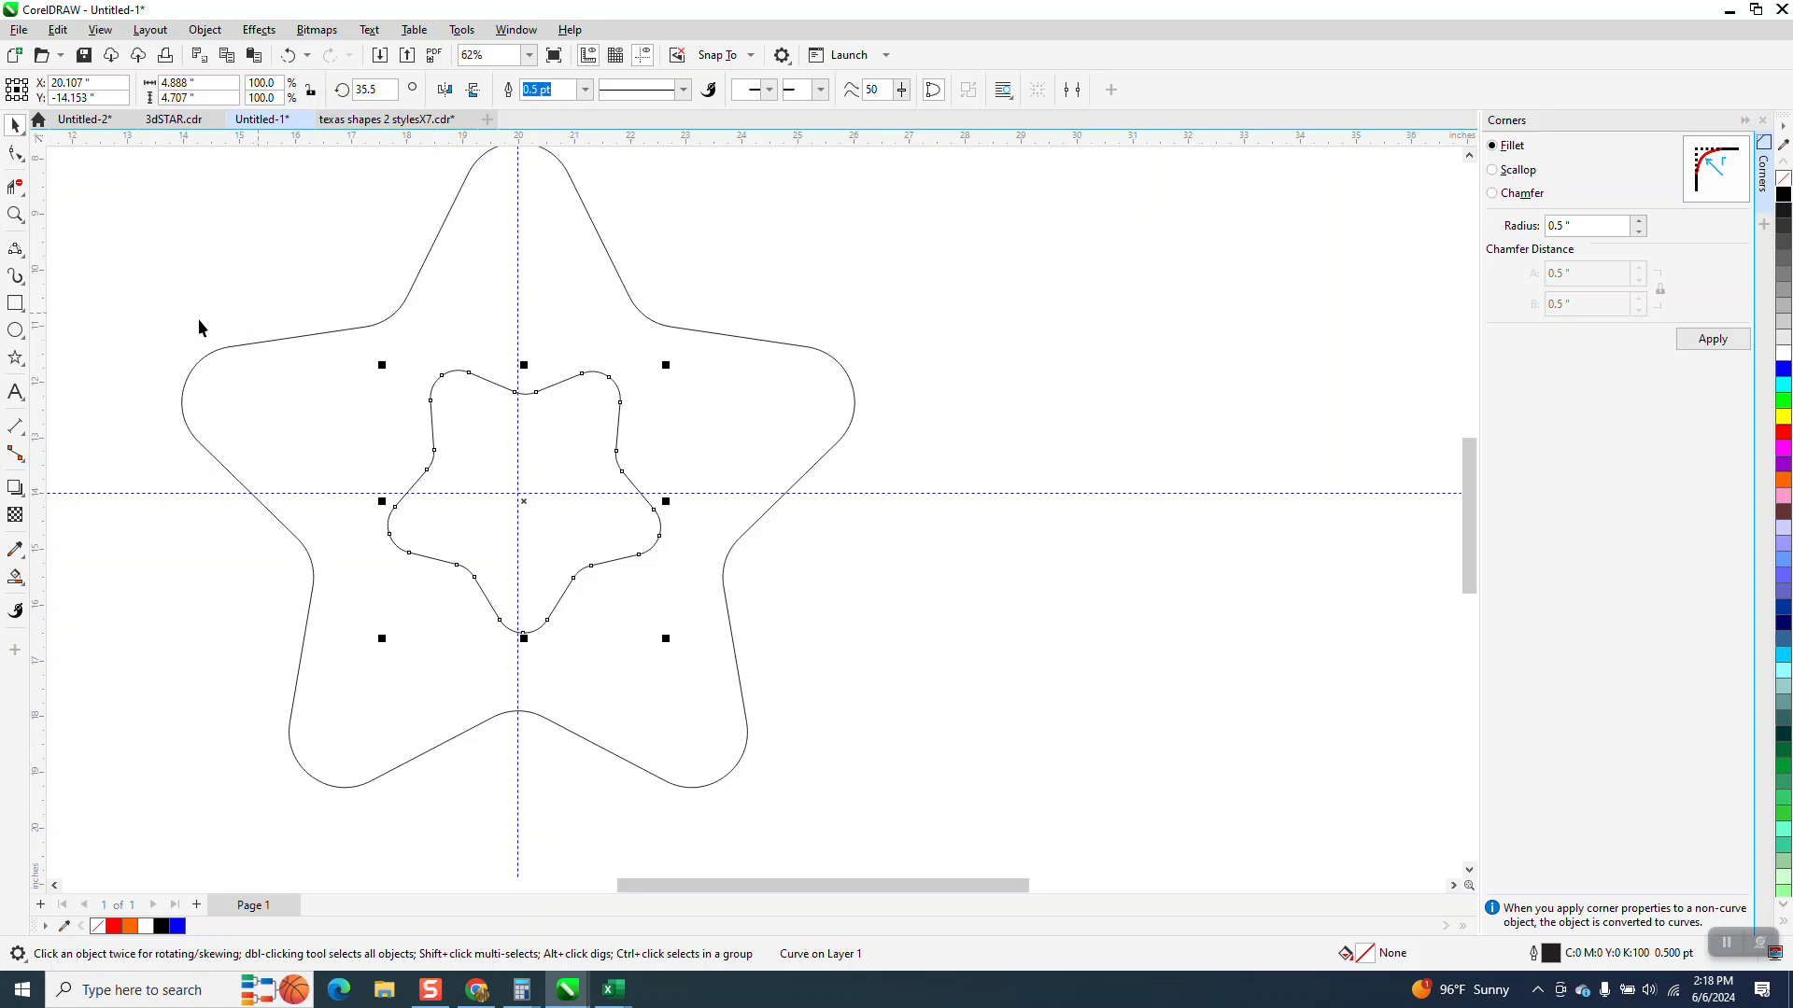
Draw a 3-point curve about 5.2 inches tall from the inner star up to the outer star's top point
click(25, 262)
click(91, 373)
drag(618, 453, 581, 219)
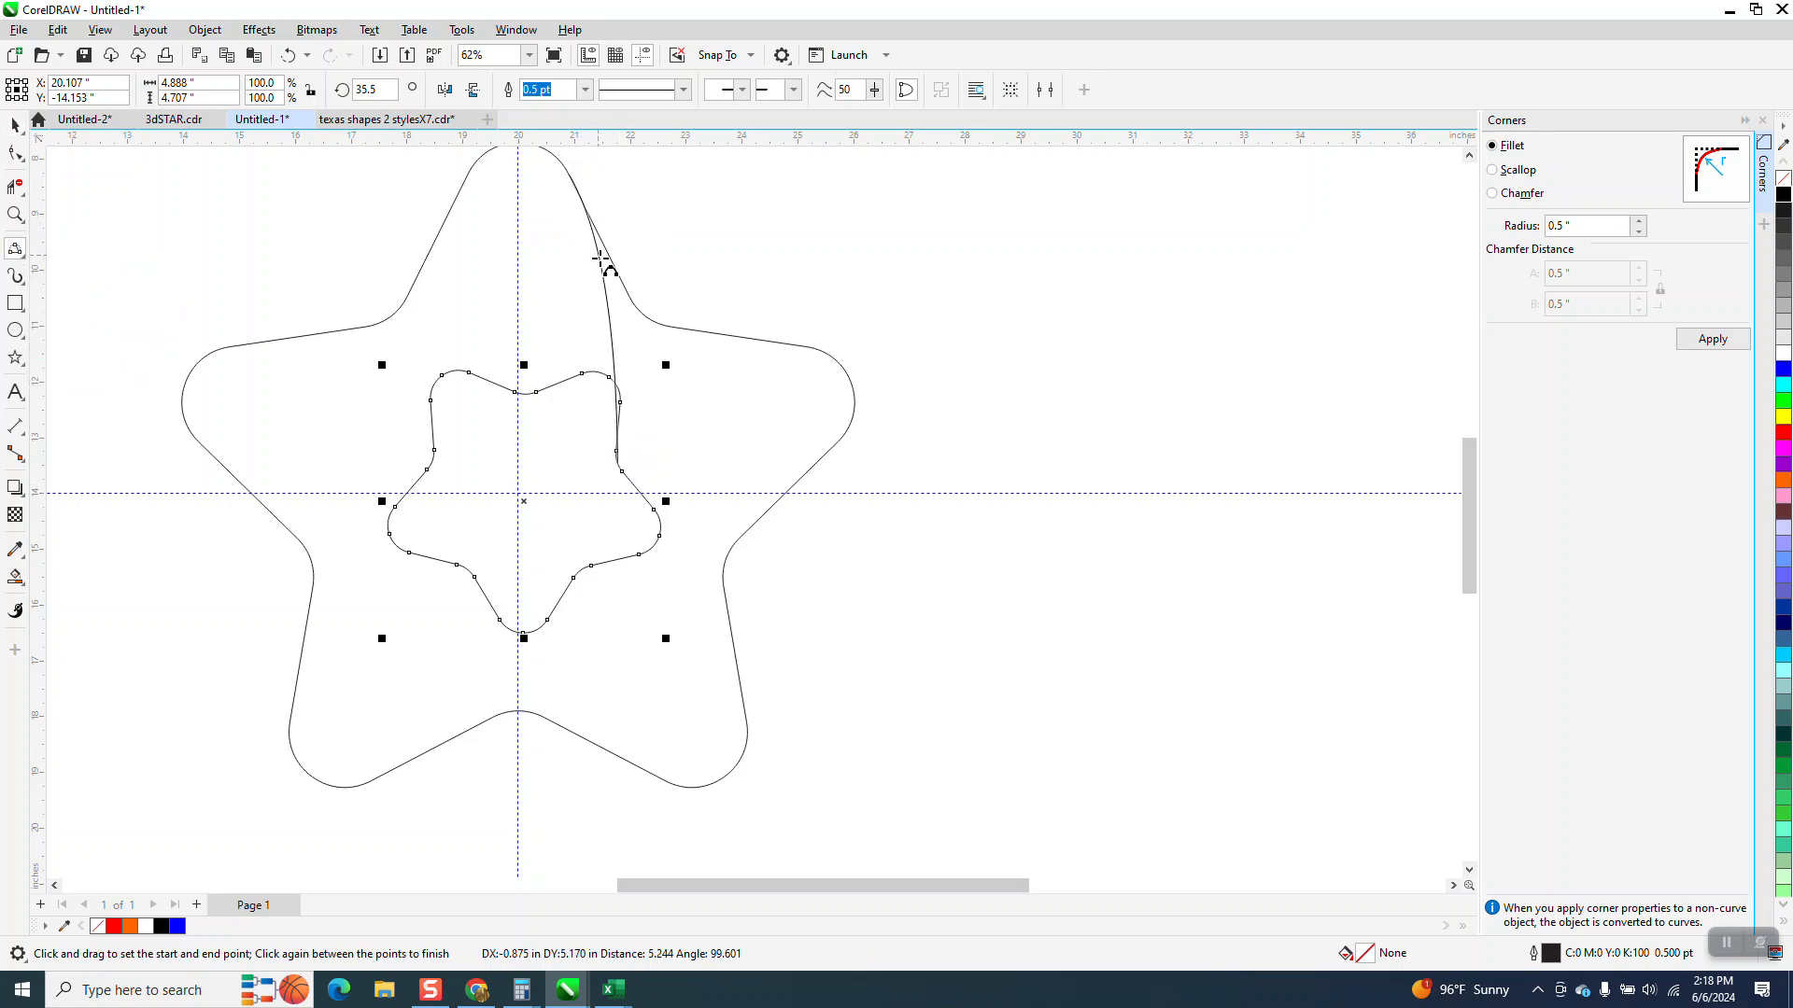
click(628, 331)
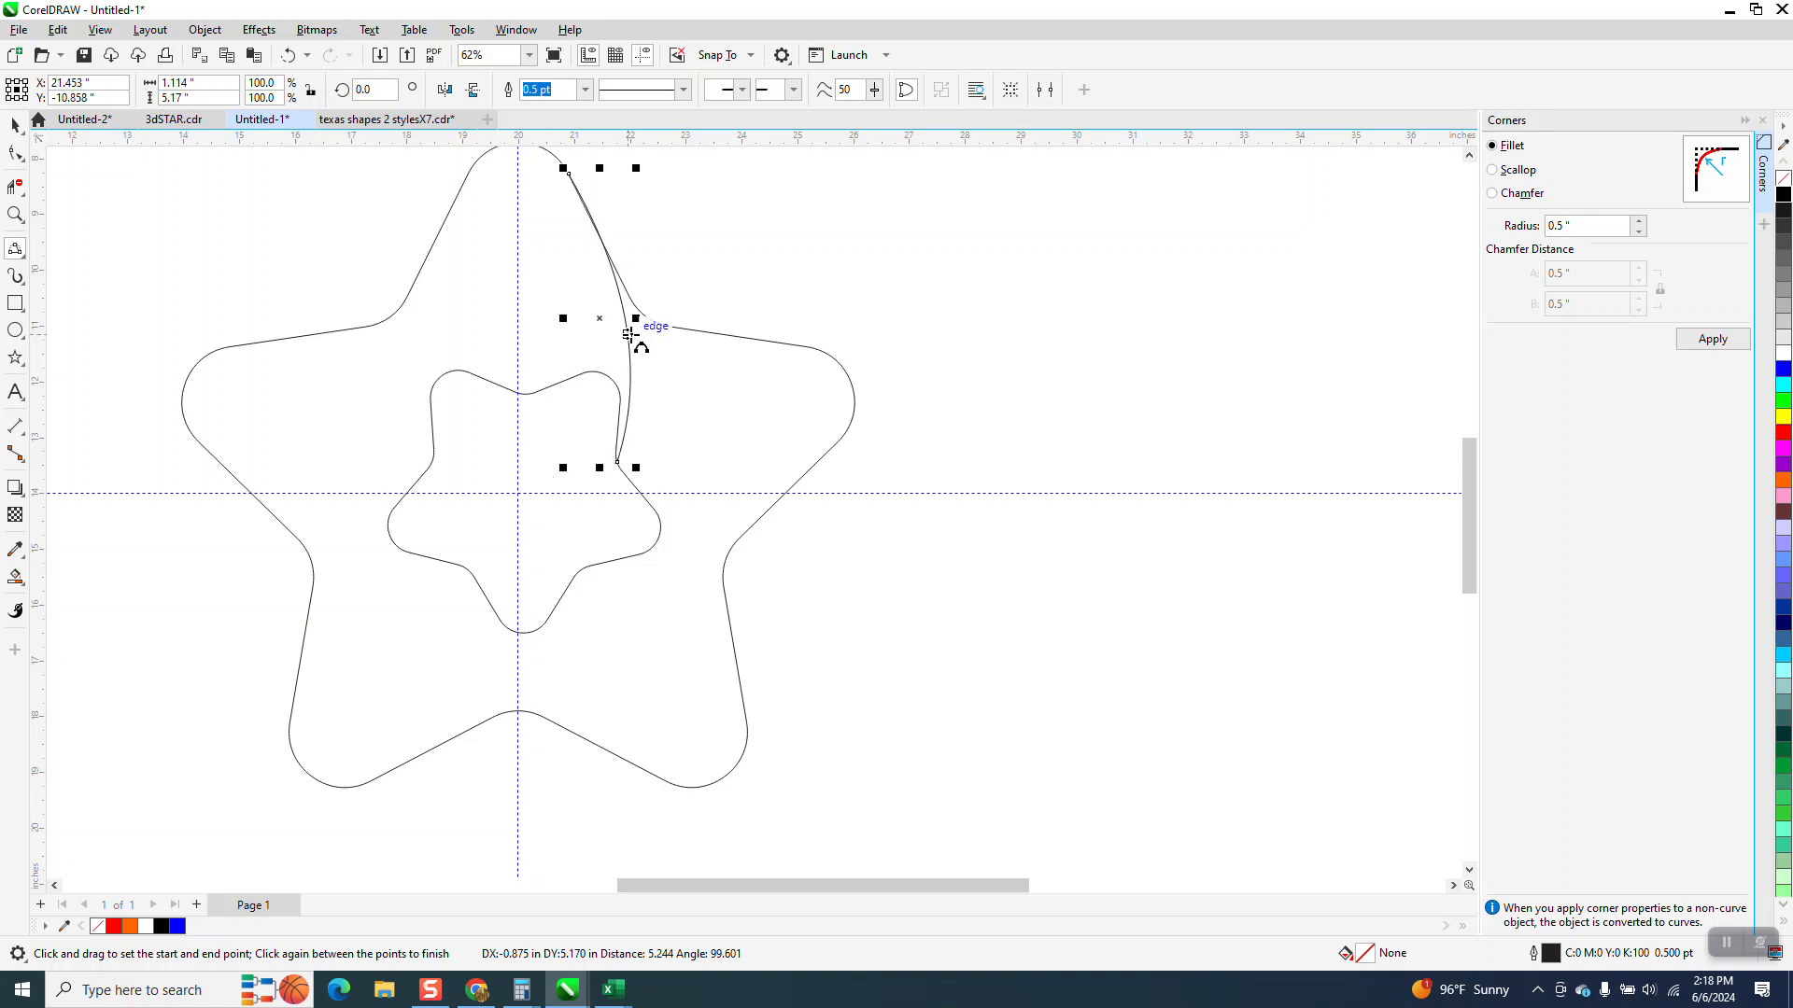
Zoom in and move the curve's upper node onto the outer star's top point, adjusting both control handles
click(15, 214)
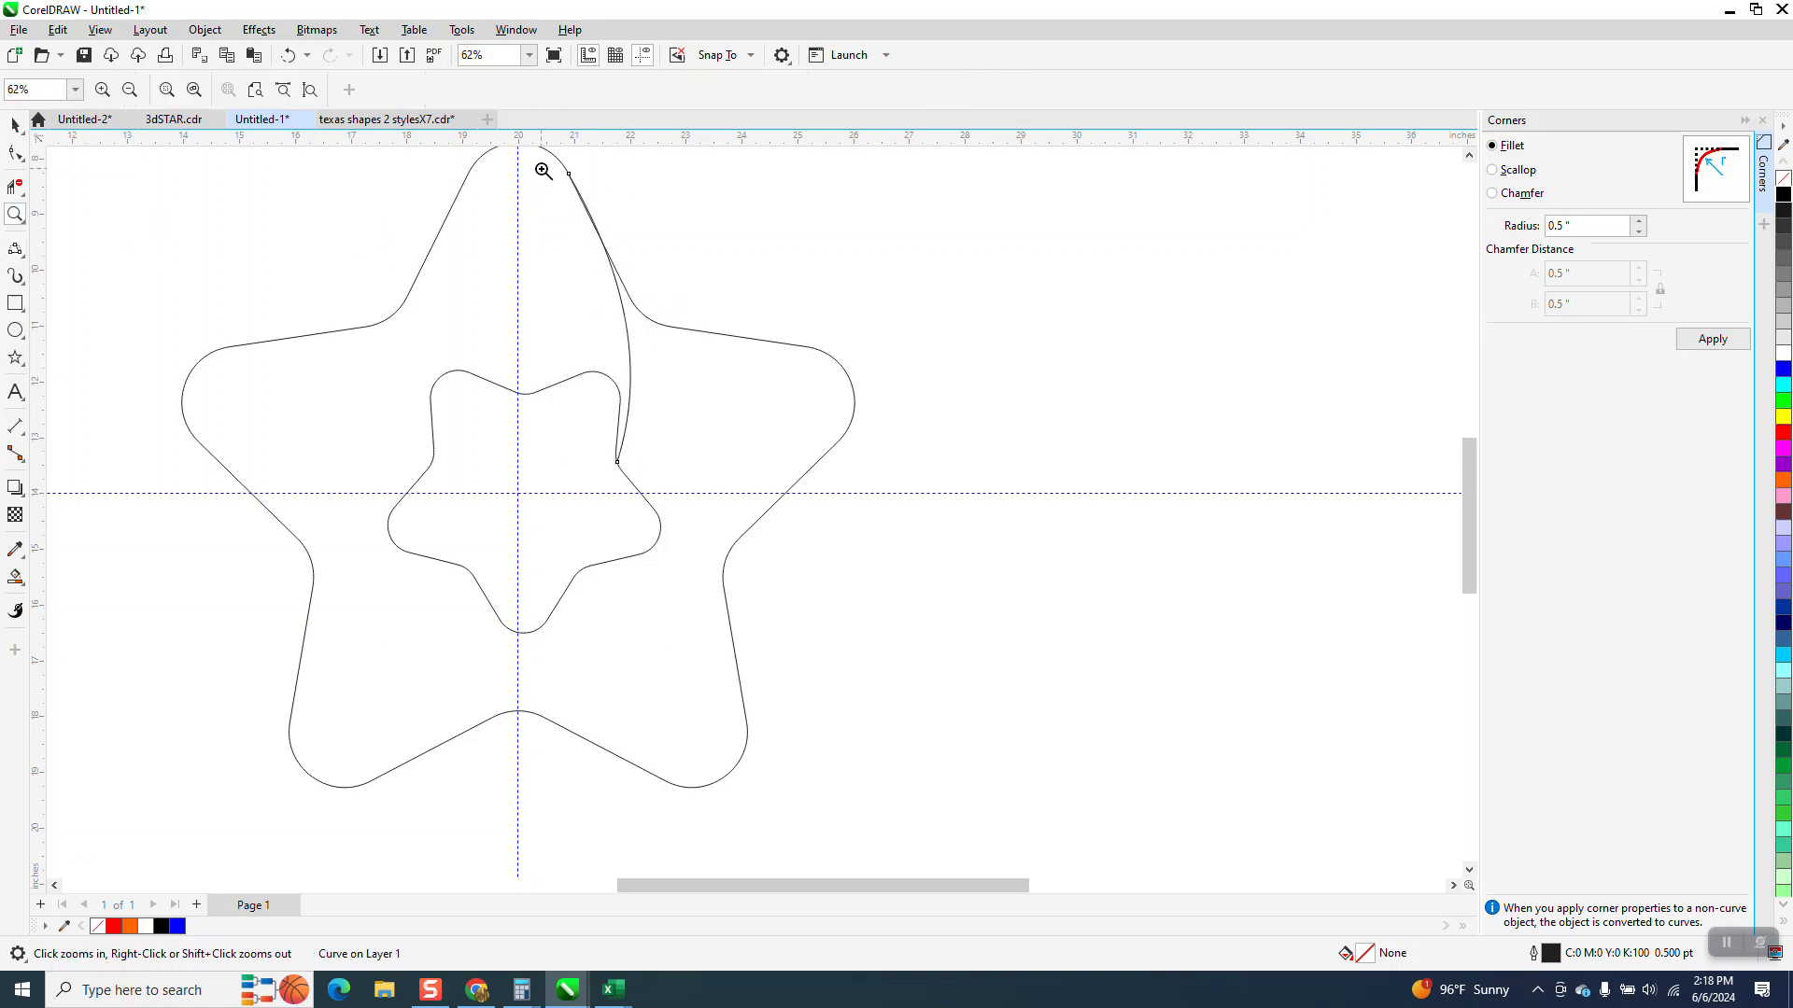
drag(541, 170, 749, 365)
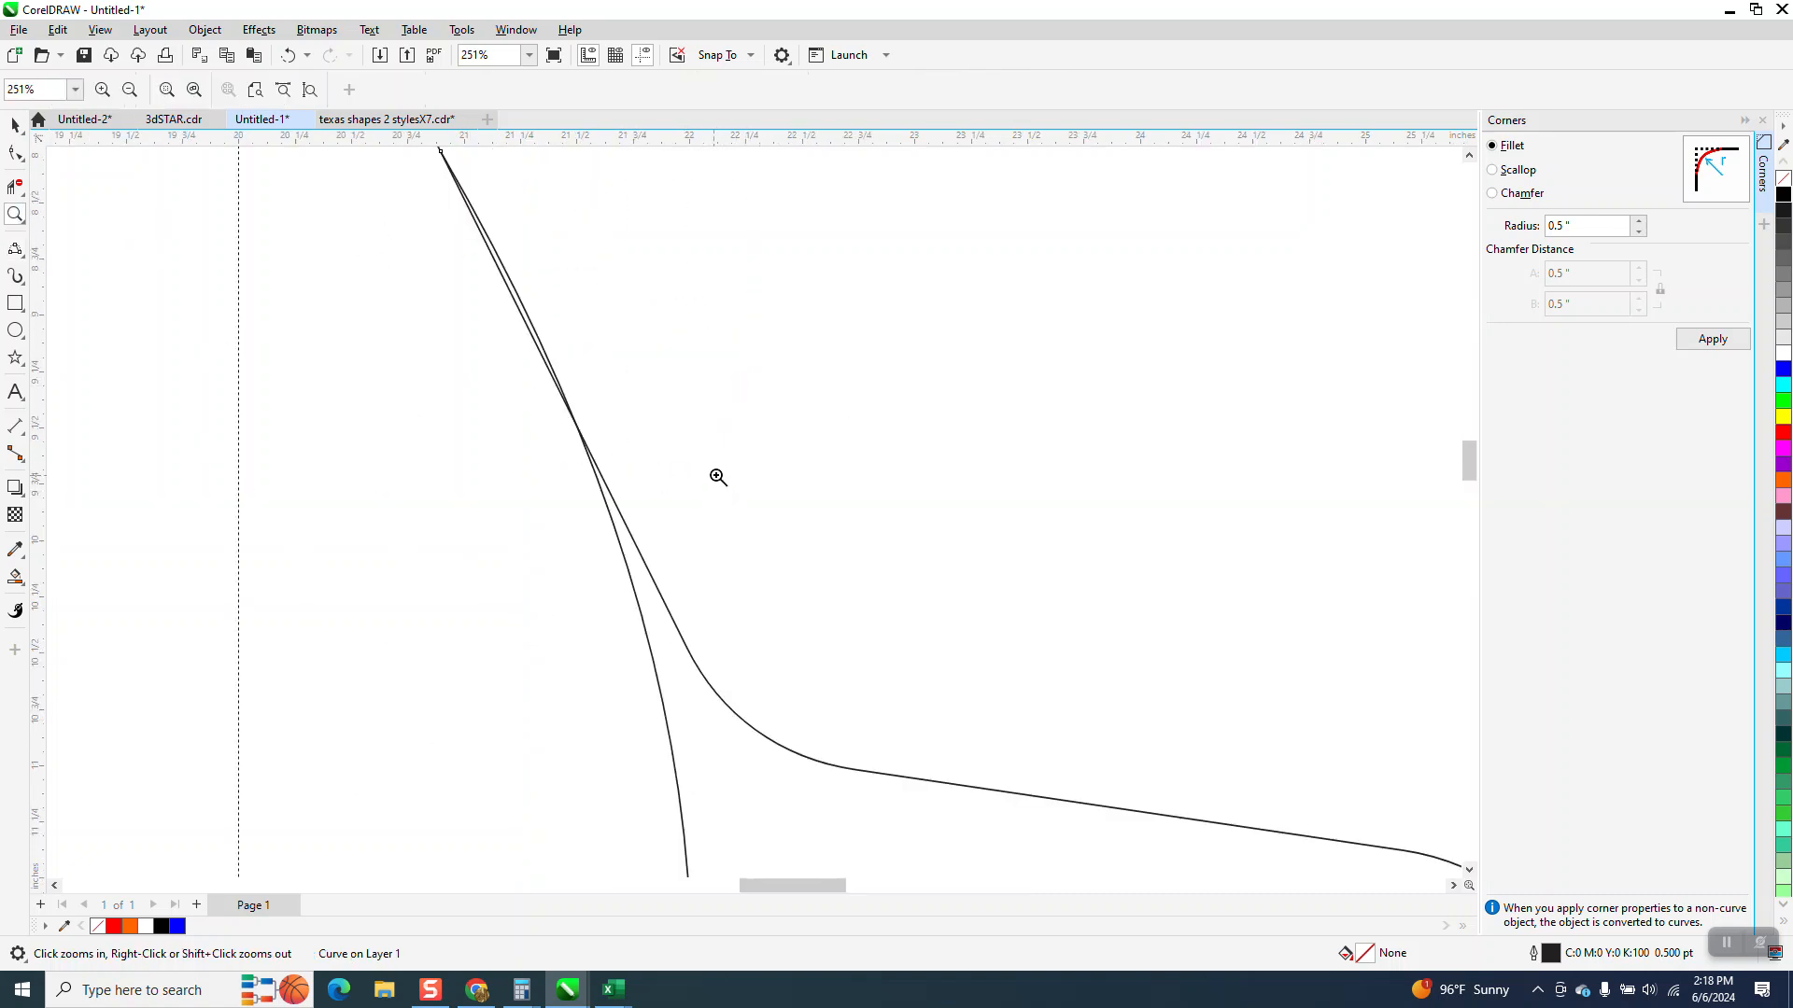
click(14, 155)
scroll(914, 665, down, 2)
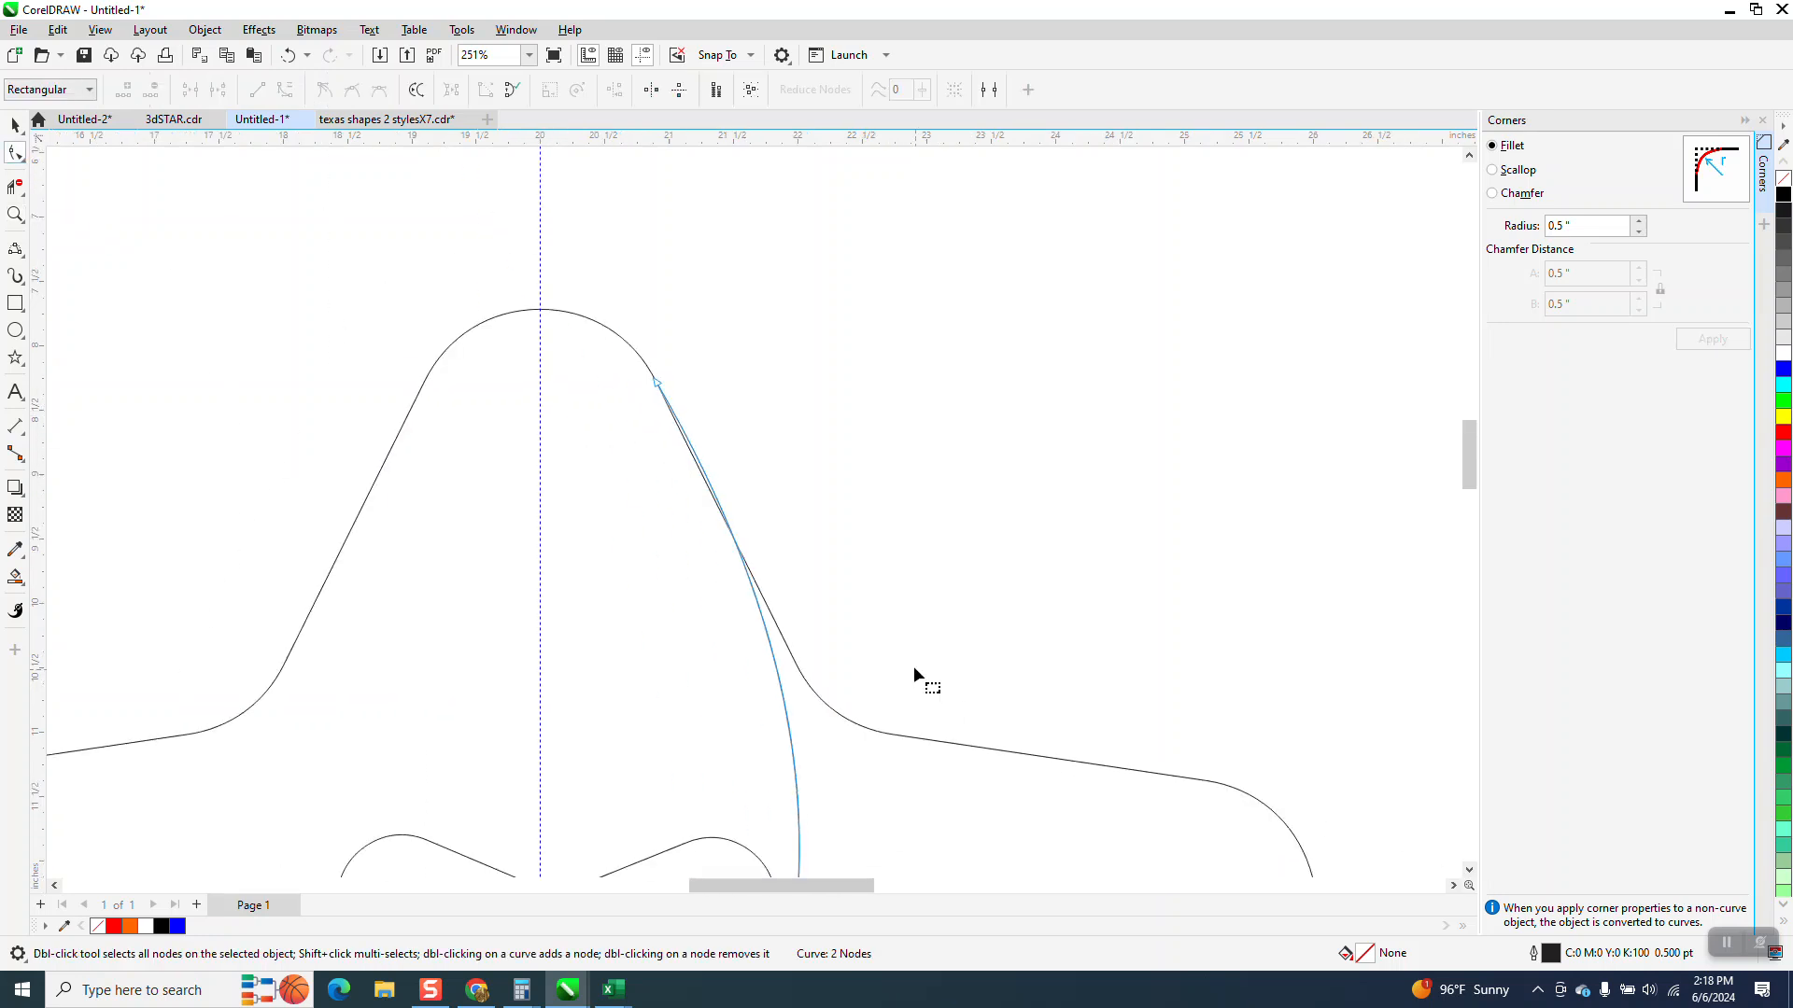
click(656, 384)
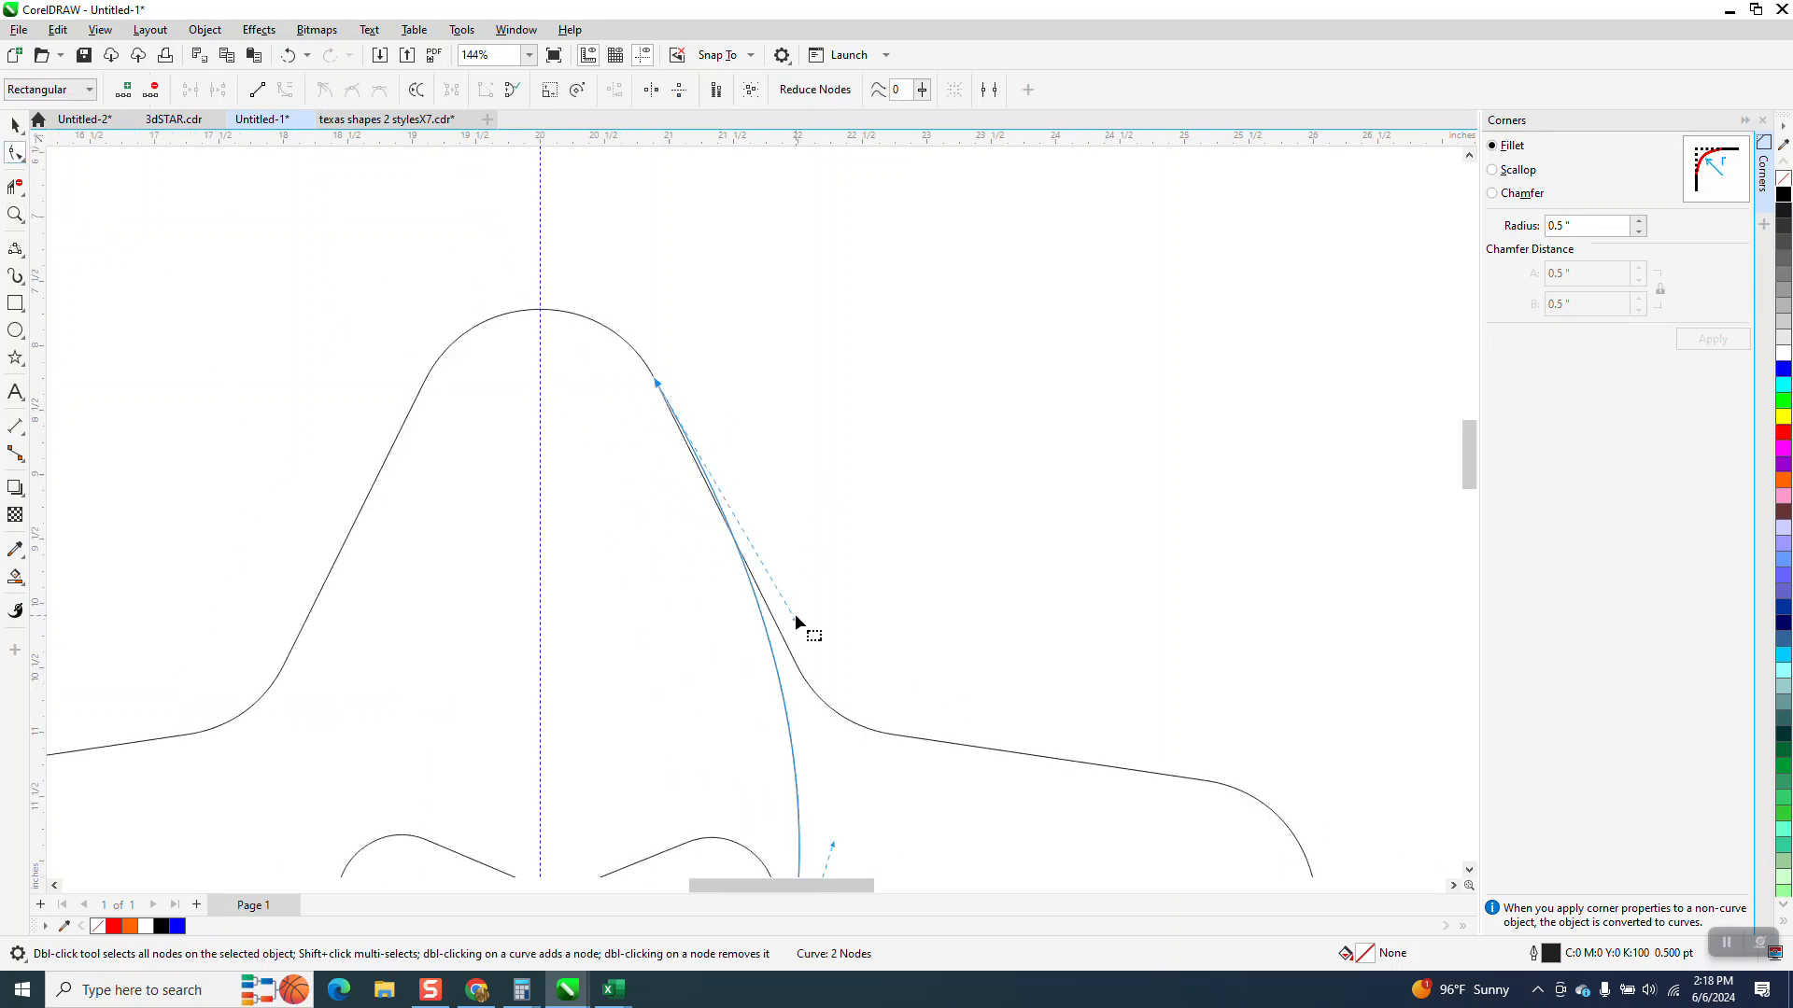
click(653, 463)
click(657, 387)
drag(798, 624, 809, 607)
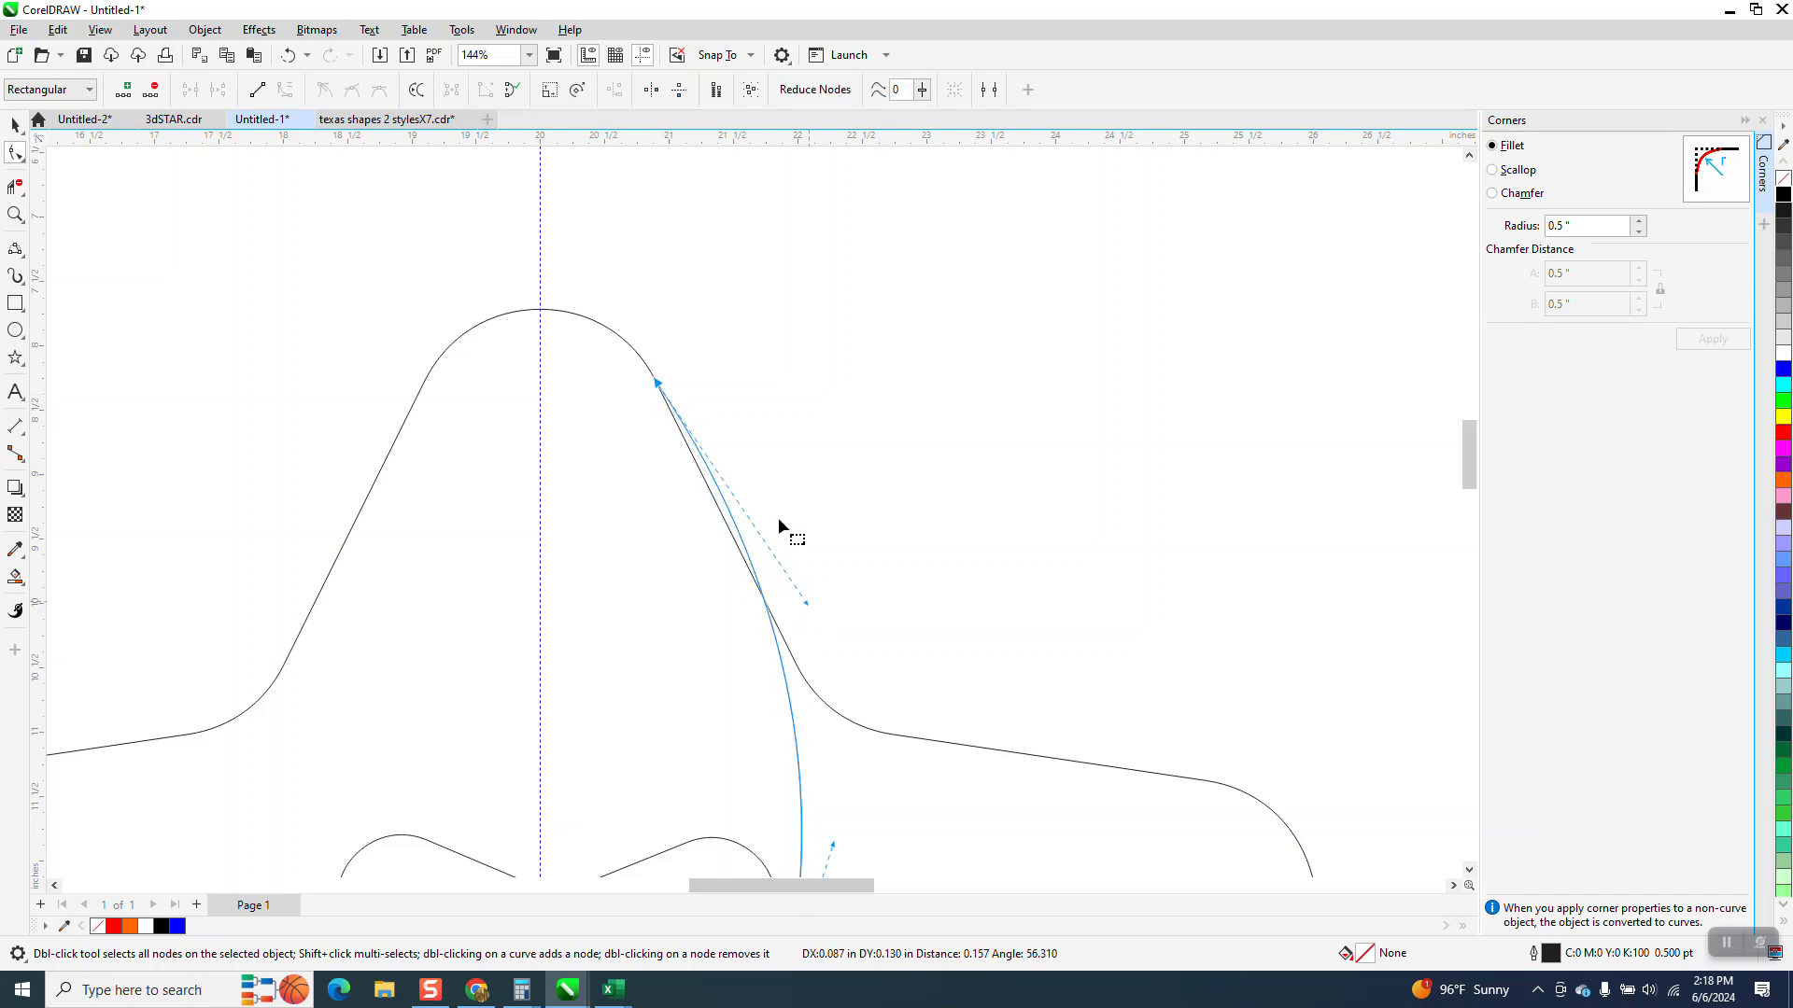
drag(656, 383, 586, 318)
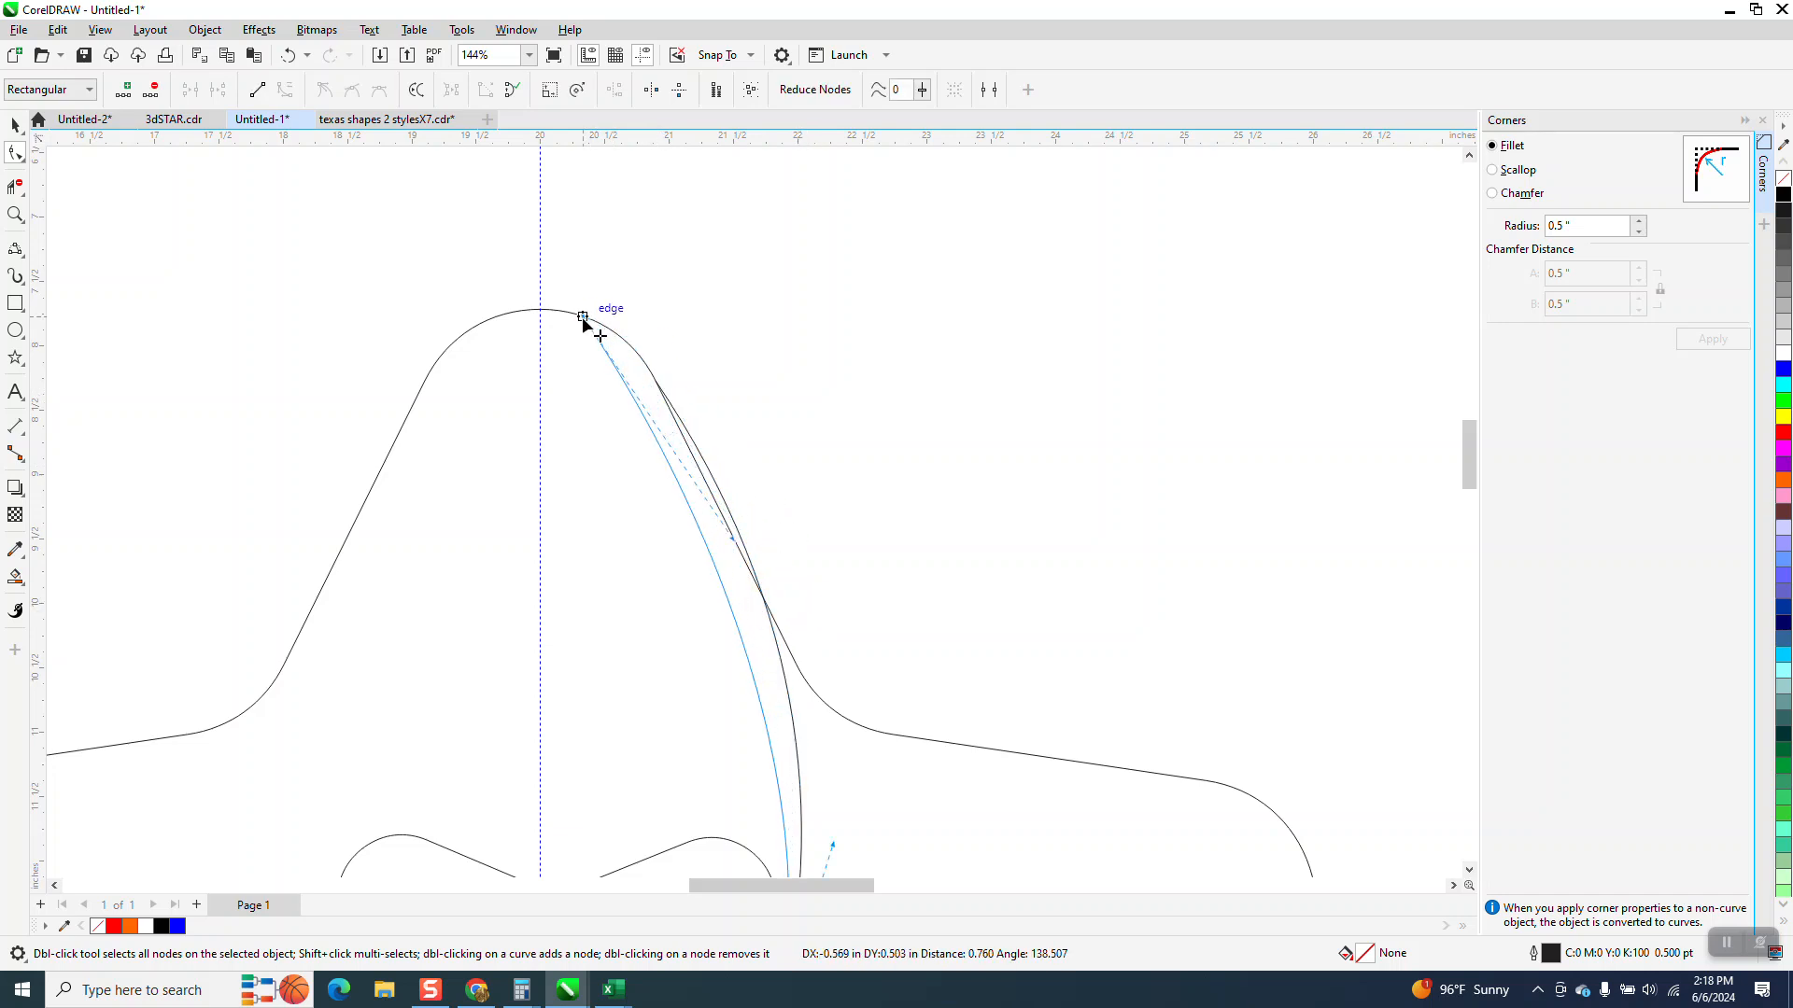
drag(734, 542, 779, 494)
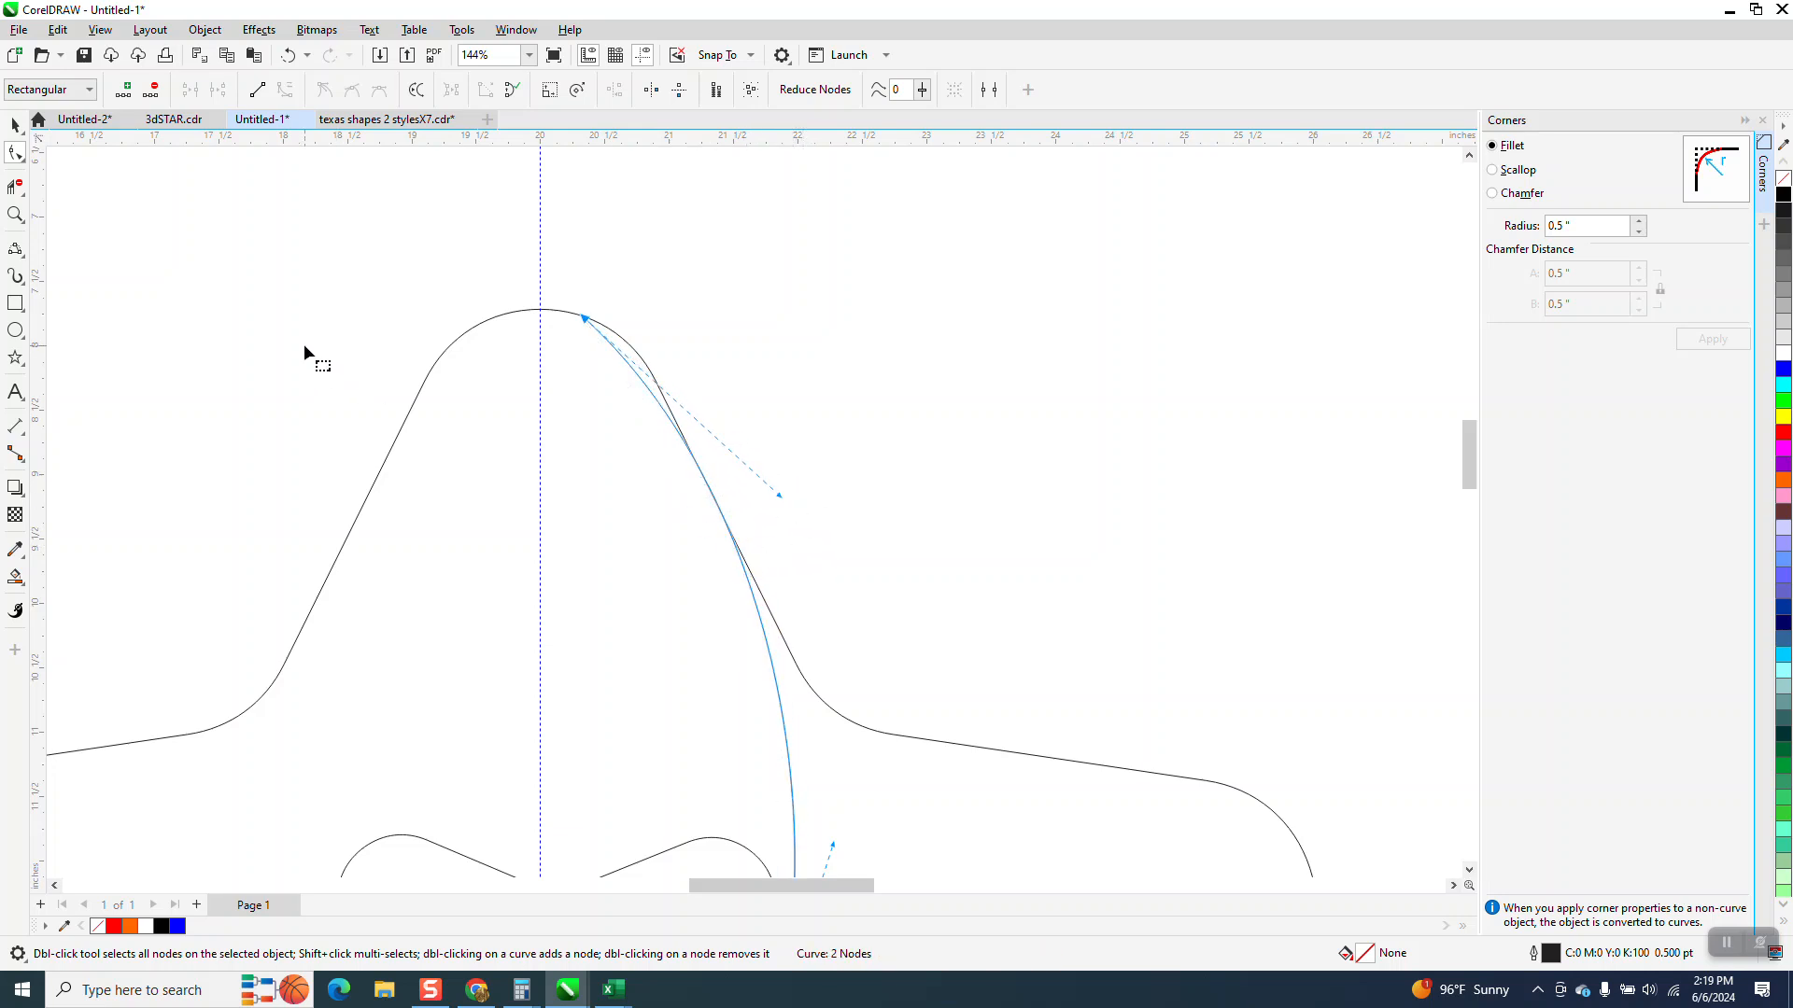
Try trimming the curve with Virtual Segment Delete, then undo the deletion
click(15, 187)
click(628, 353)
scroll(644, 342, down, 2)
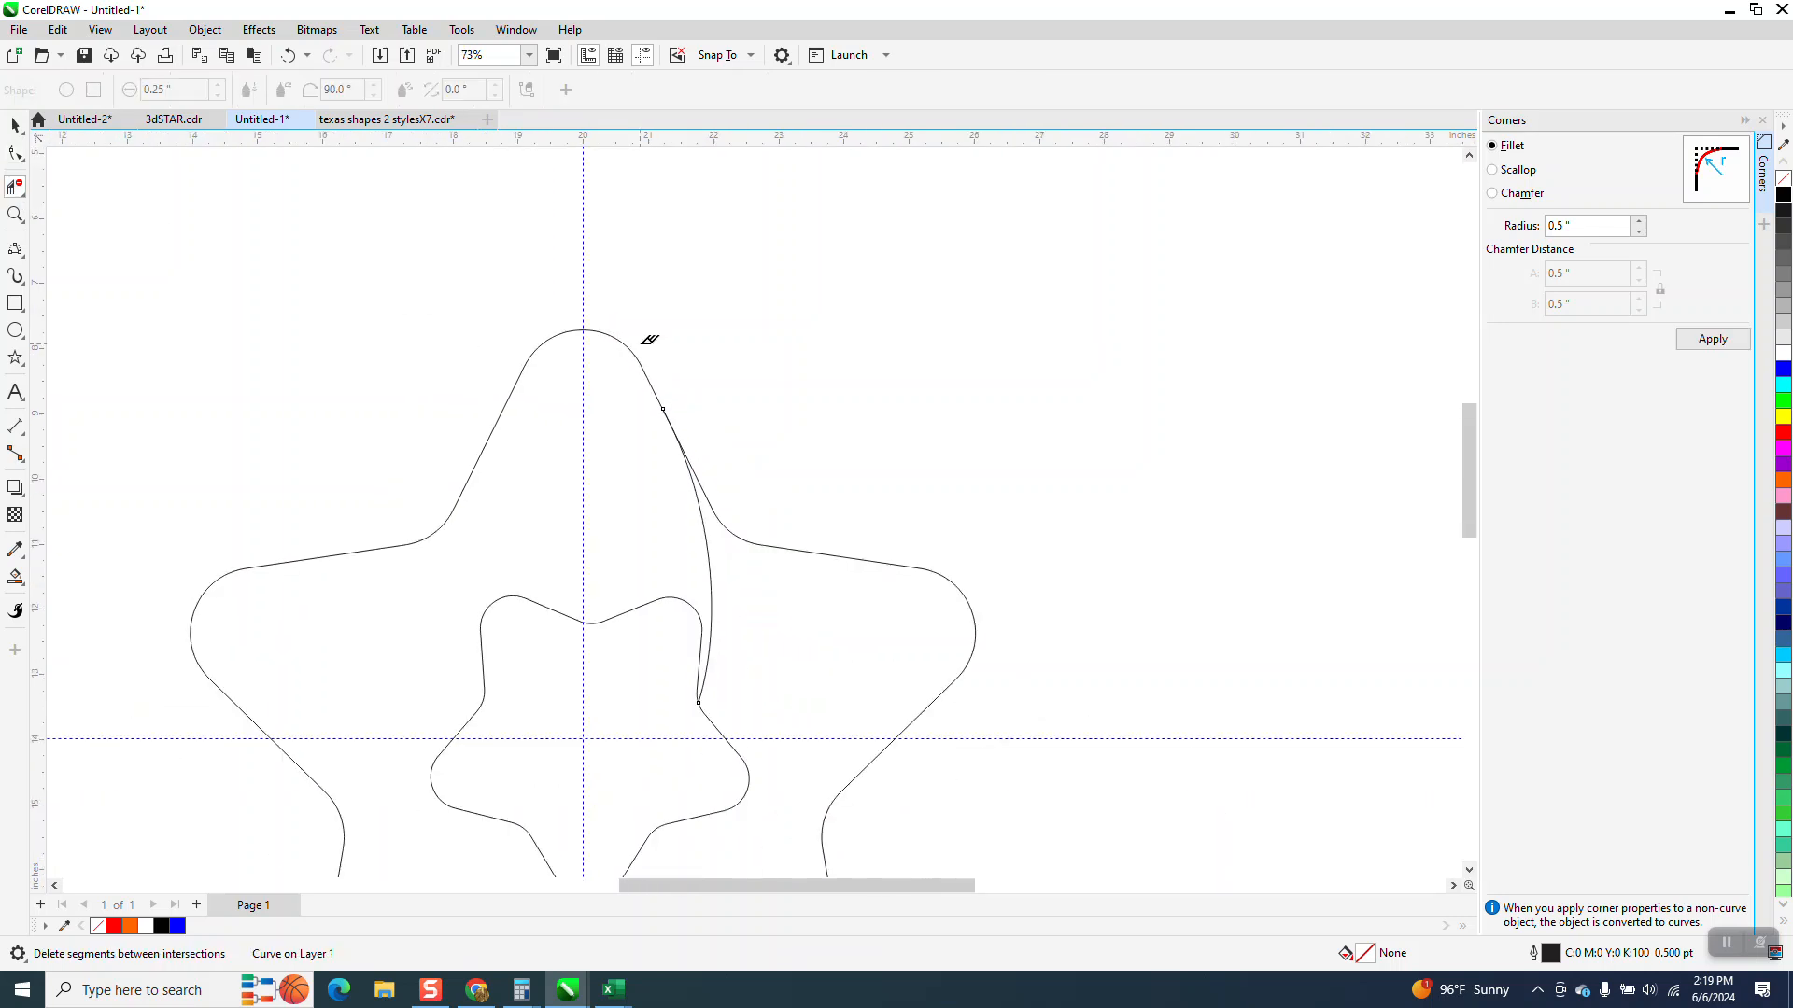
click(288, 55)
Drag the curve's upper node past the top point and bend the curve to run along the outer star's edge
click(15, 154)
drag(609, 336, 555, 339)
drag(652, 430, 735, 419)
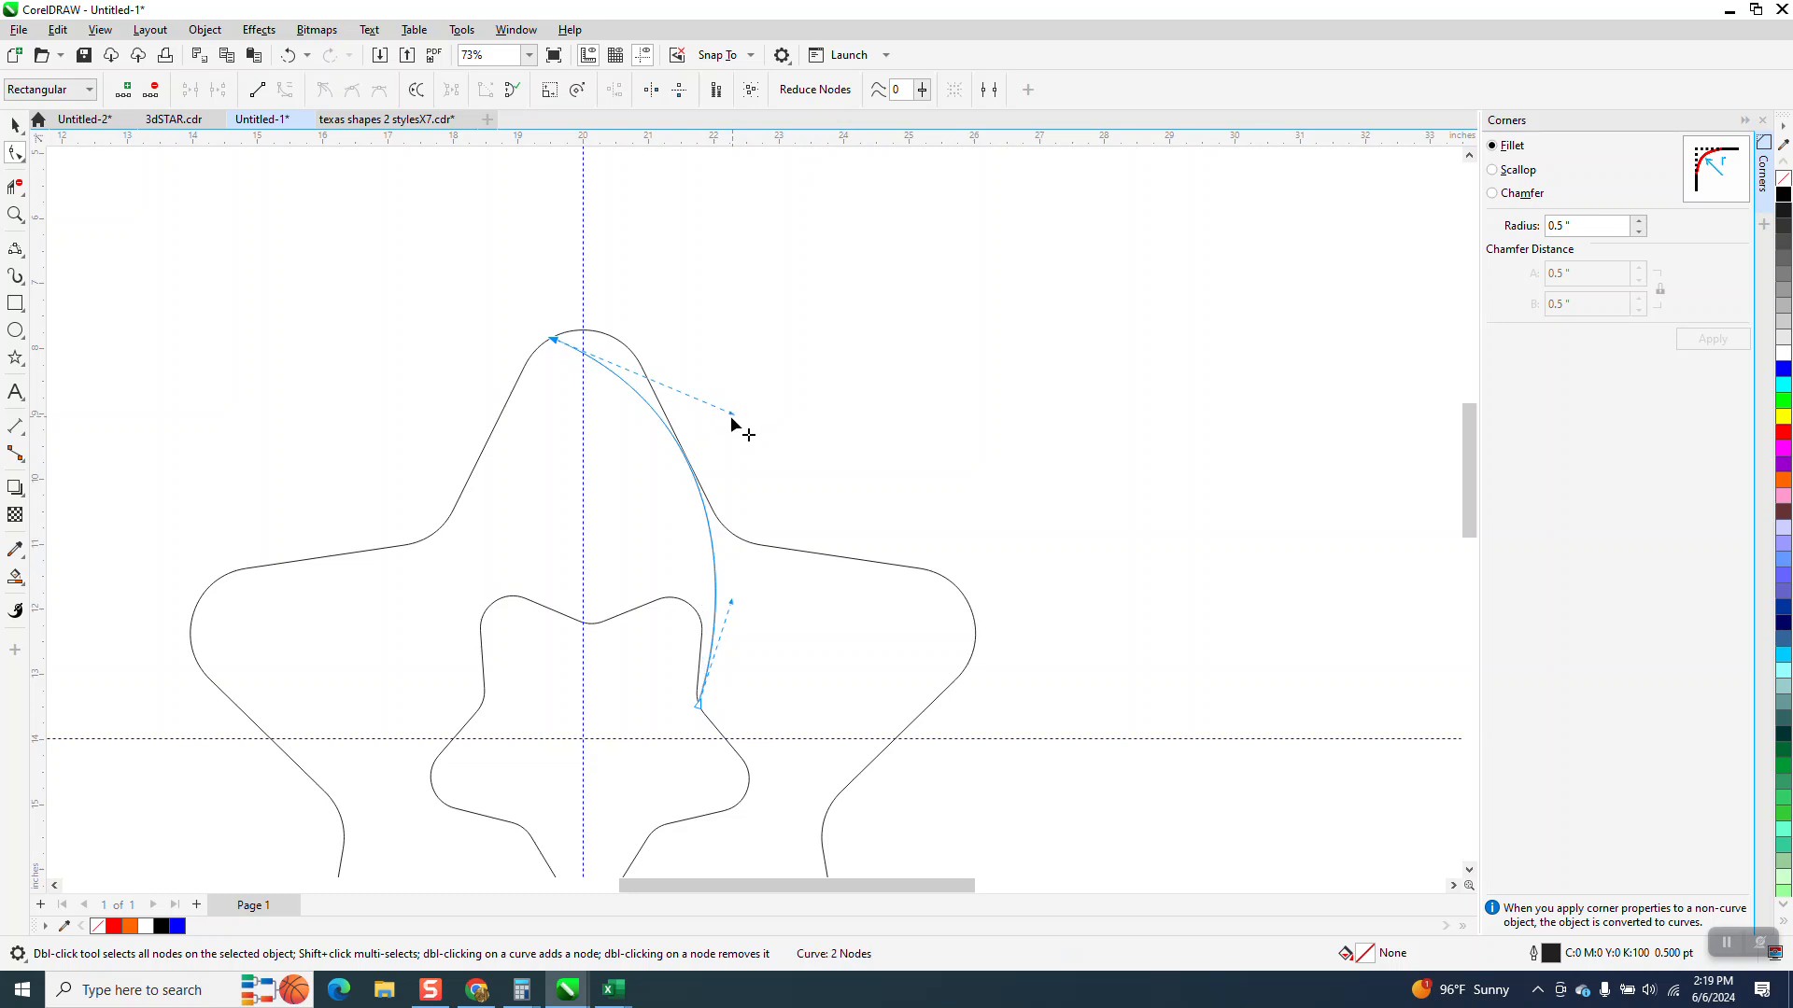
click(15, 214)
drag(632, 440, 762, 526)
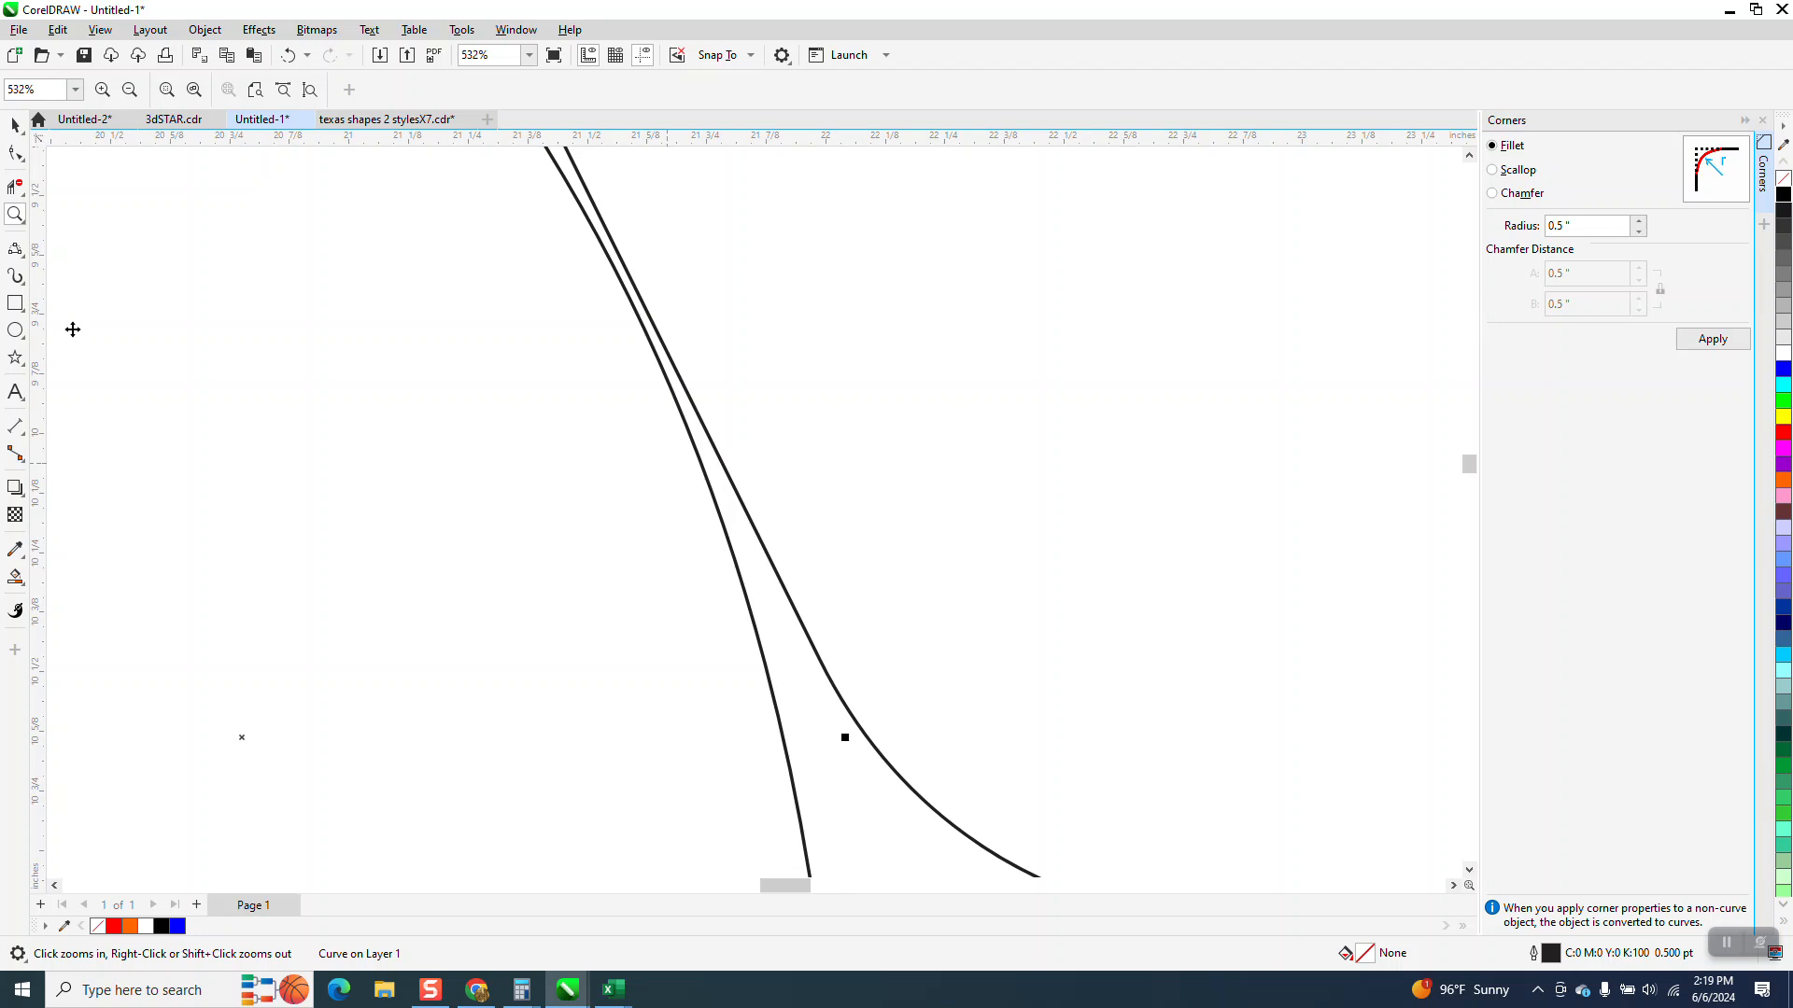
key(space)
click(15, 154)
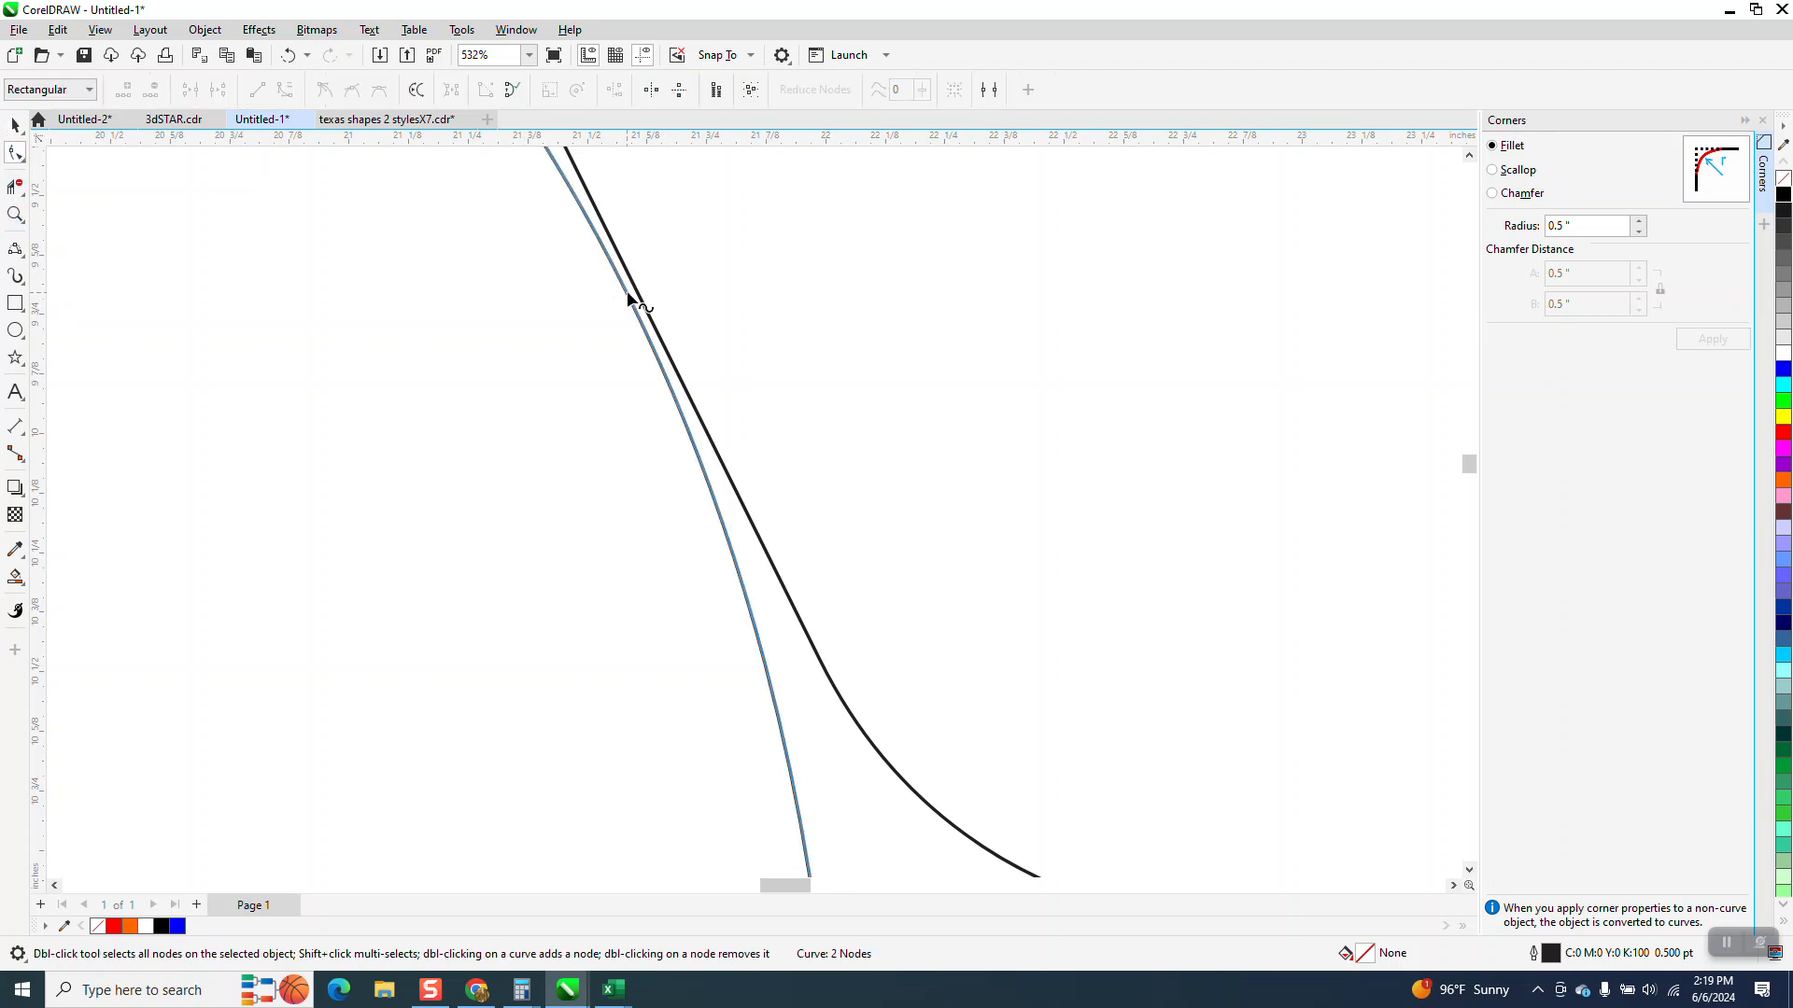
drag(627, 297, 641, 295)
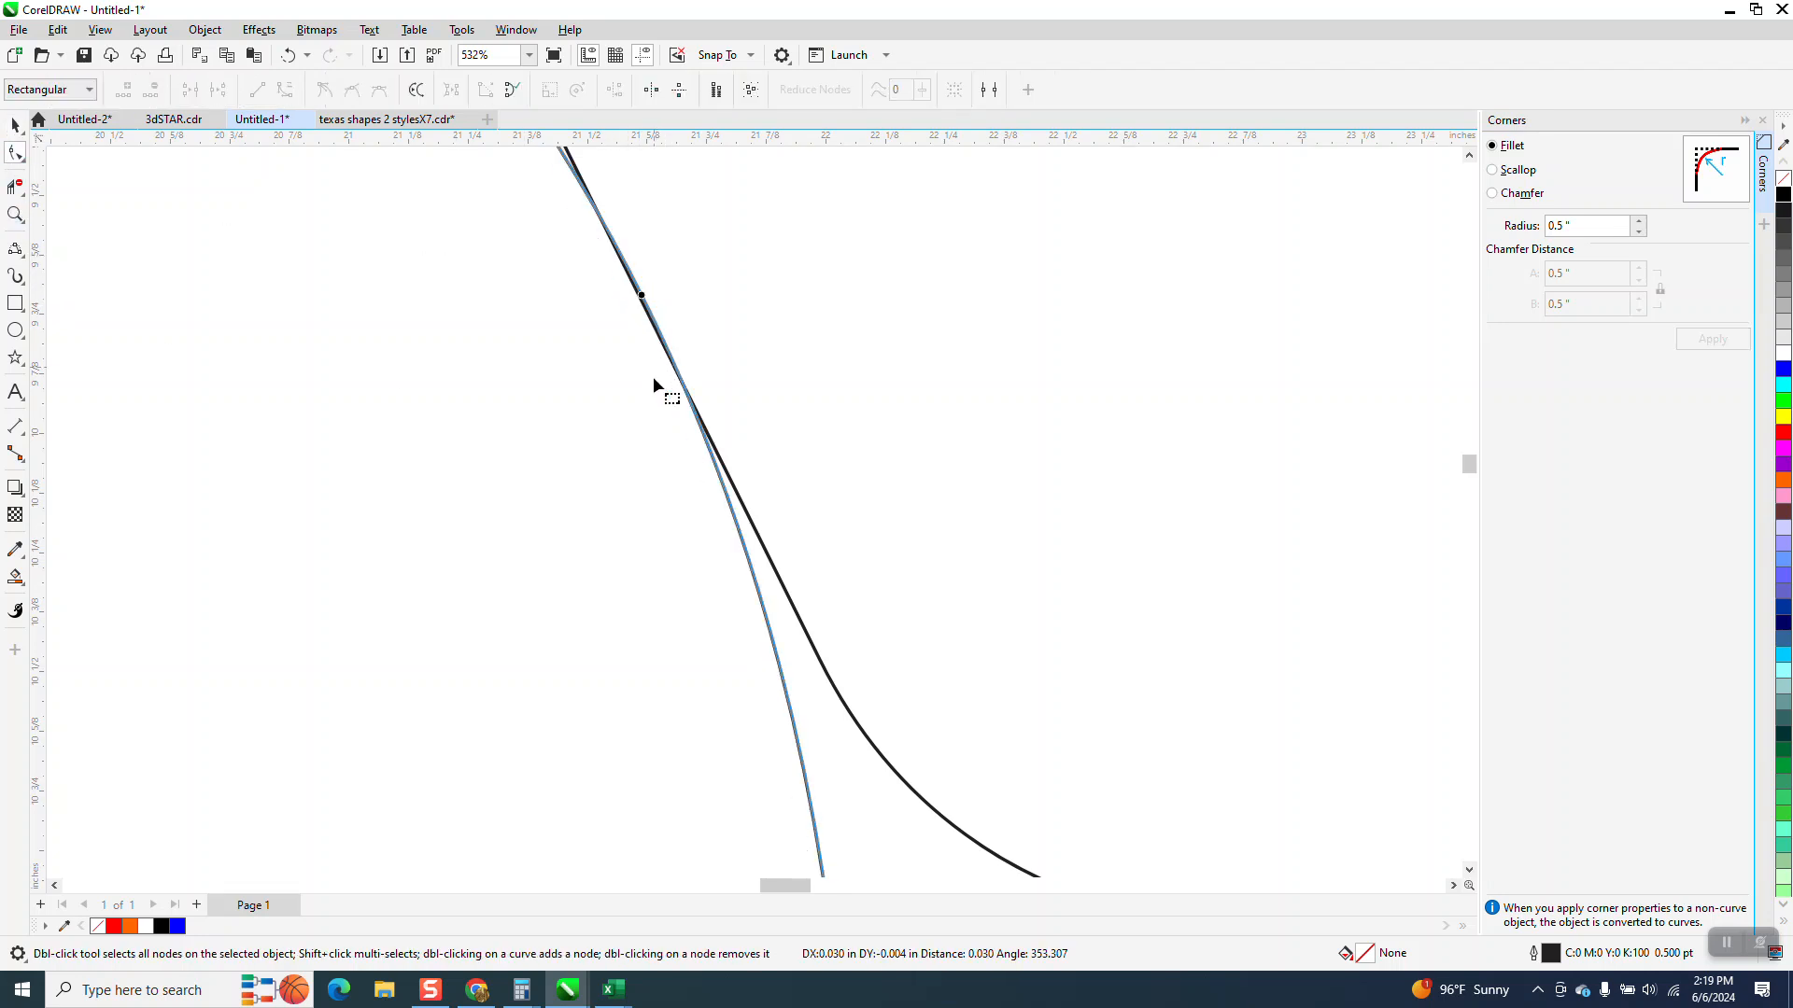
scroll(675, 476, down, 5)
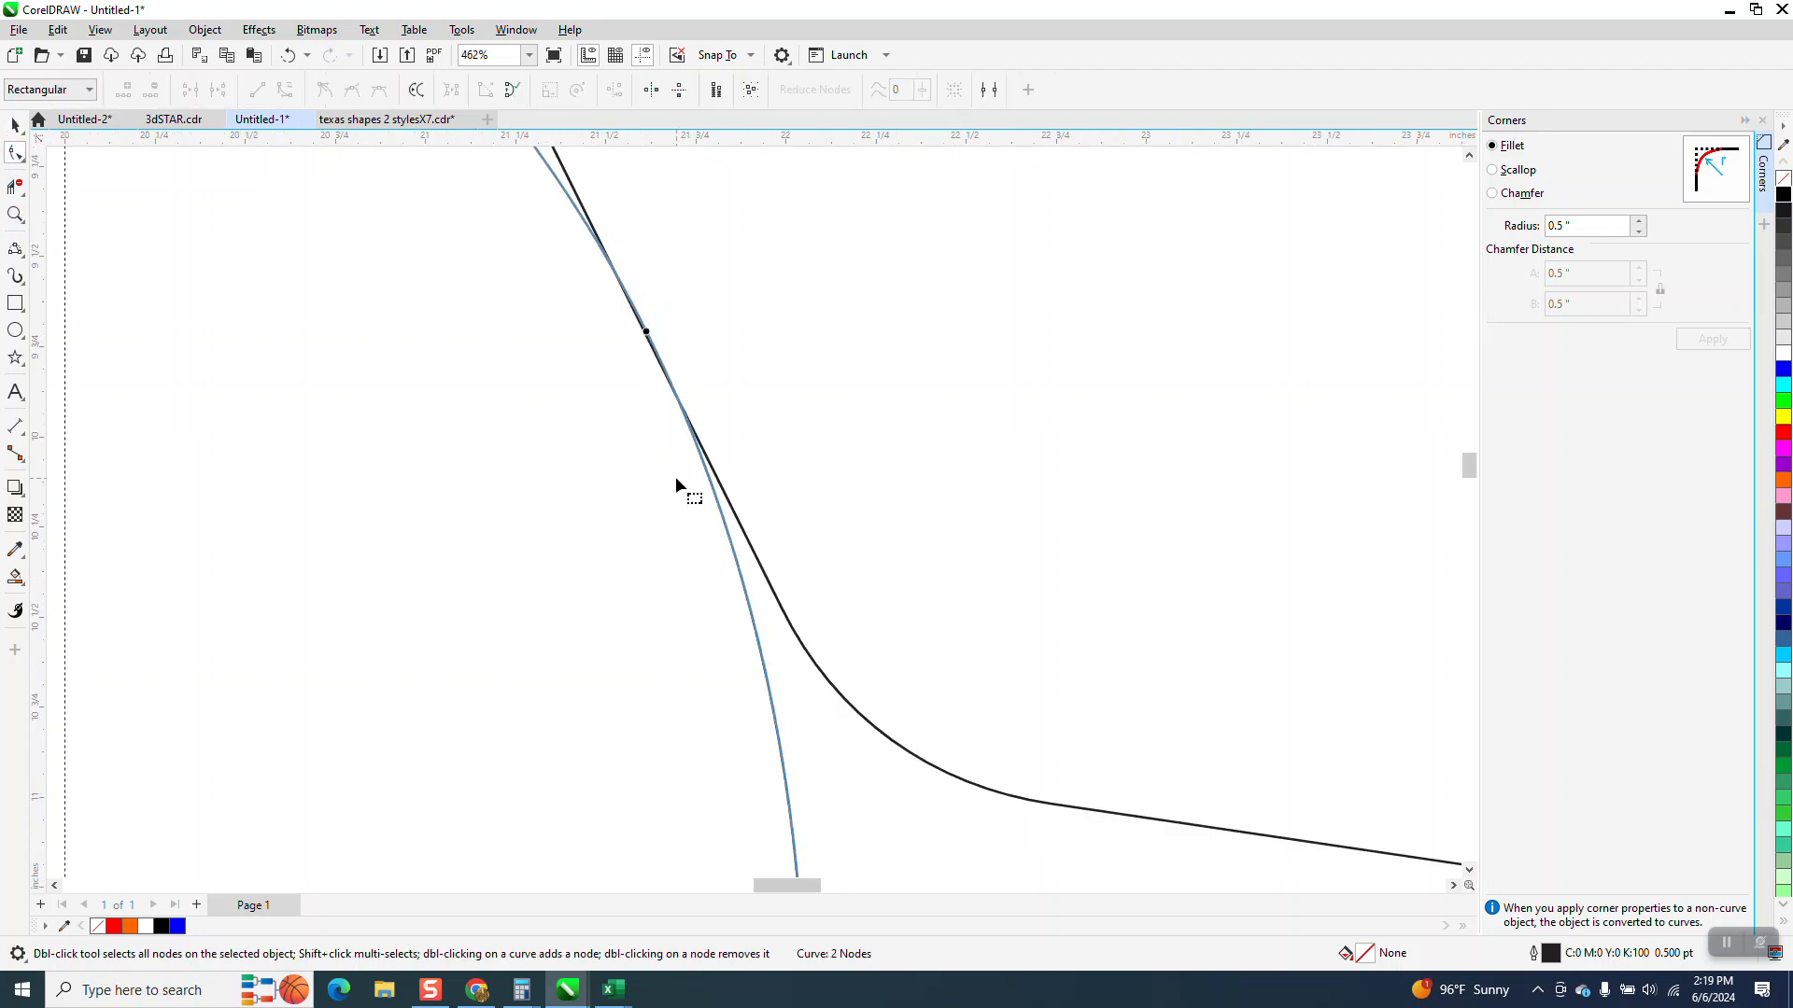
Delete the curve's overhanging upper segment beyond the outer star's edge with Virtual Segment Delete
click(16, 188)
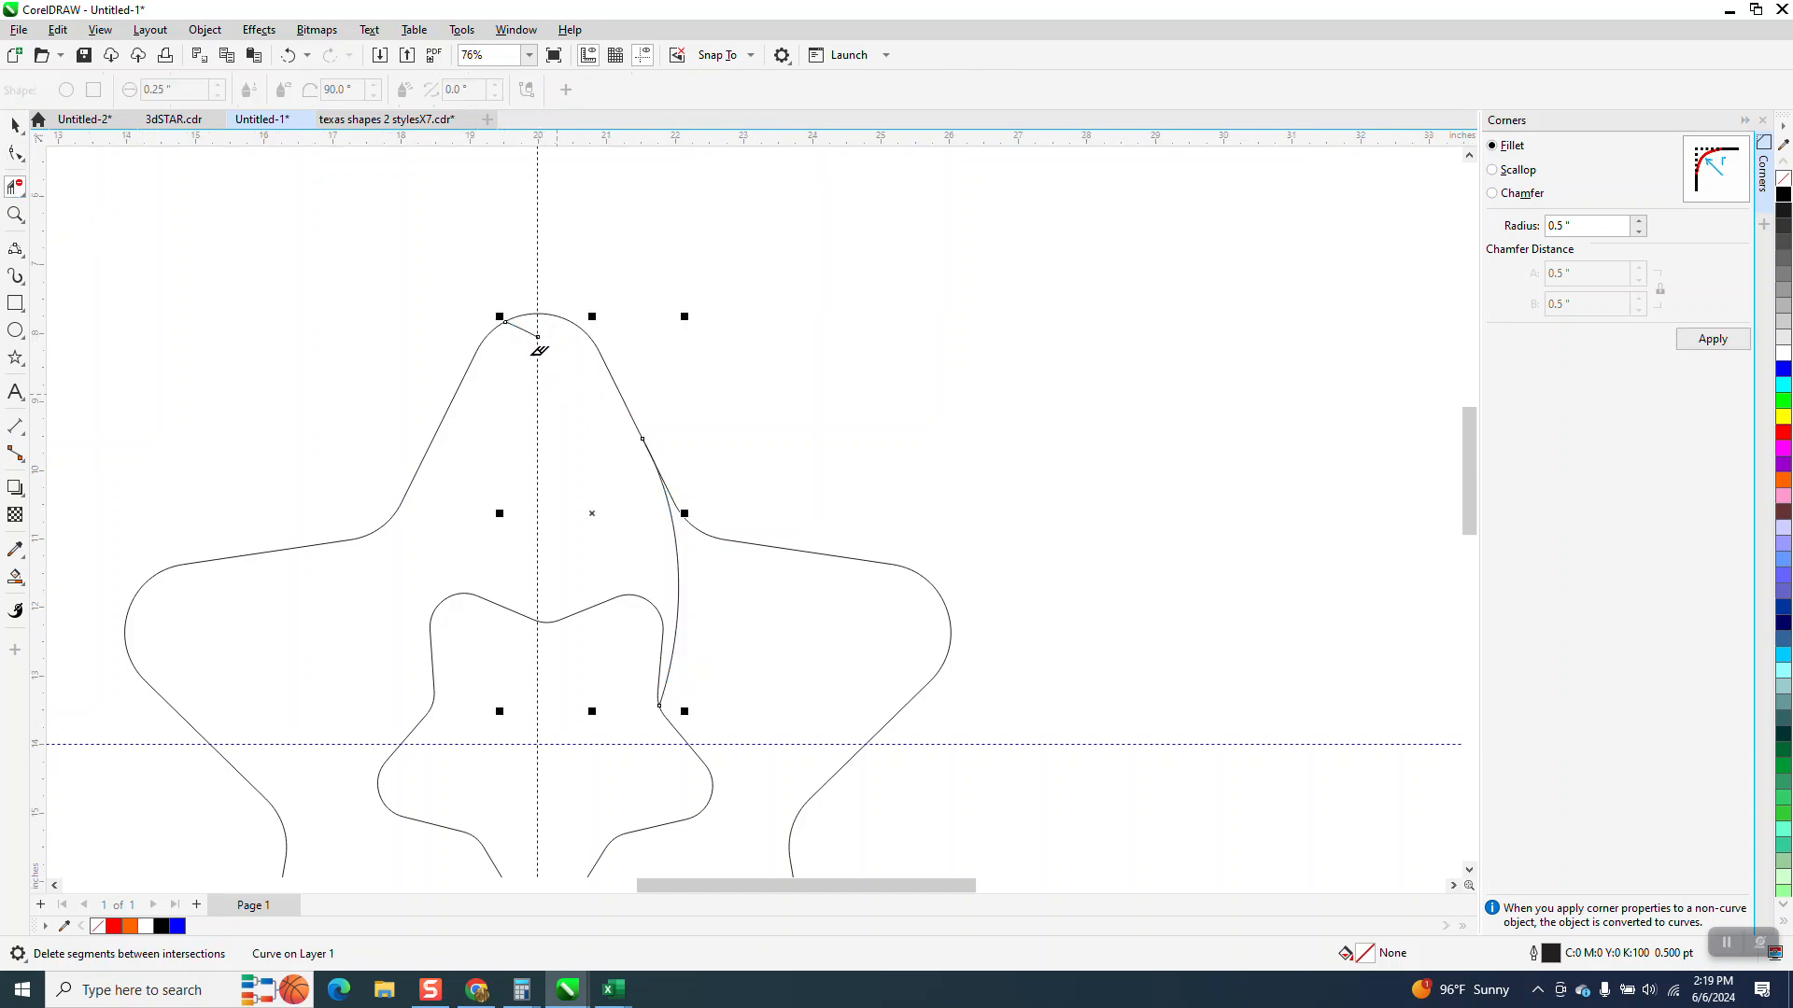
click(525, 323)
scroll(572, 476, down, 2)
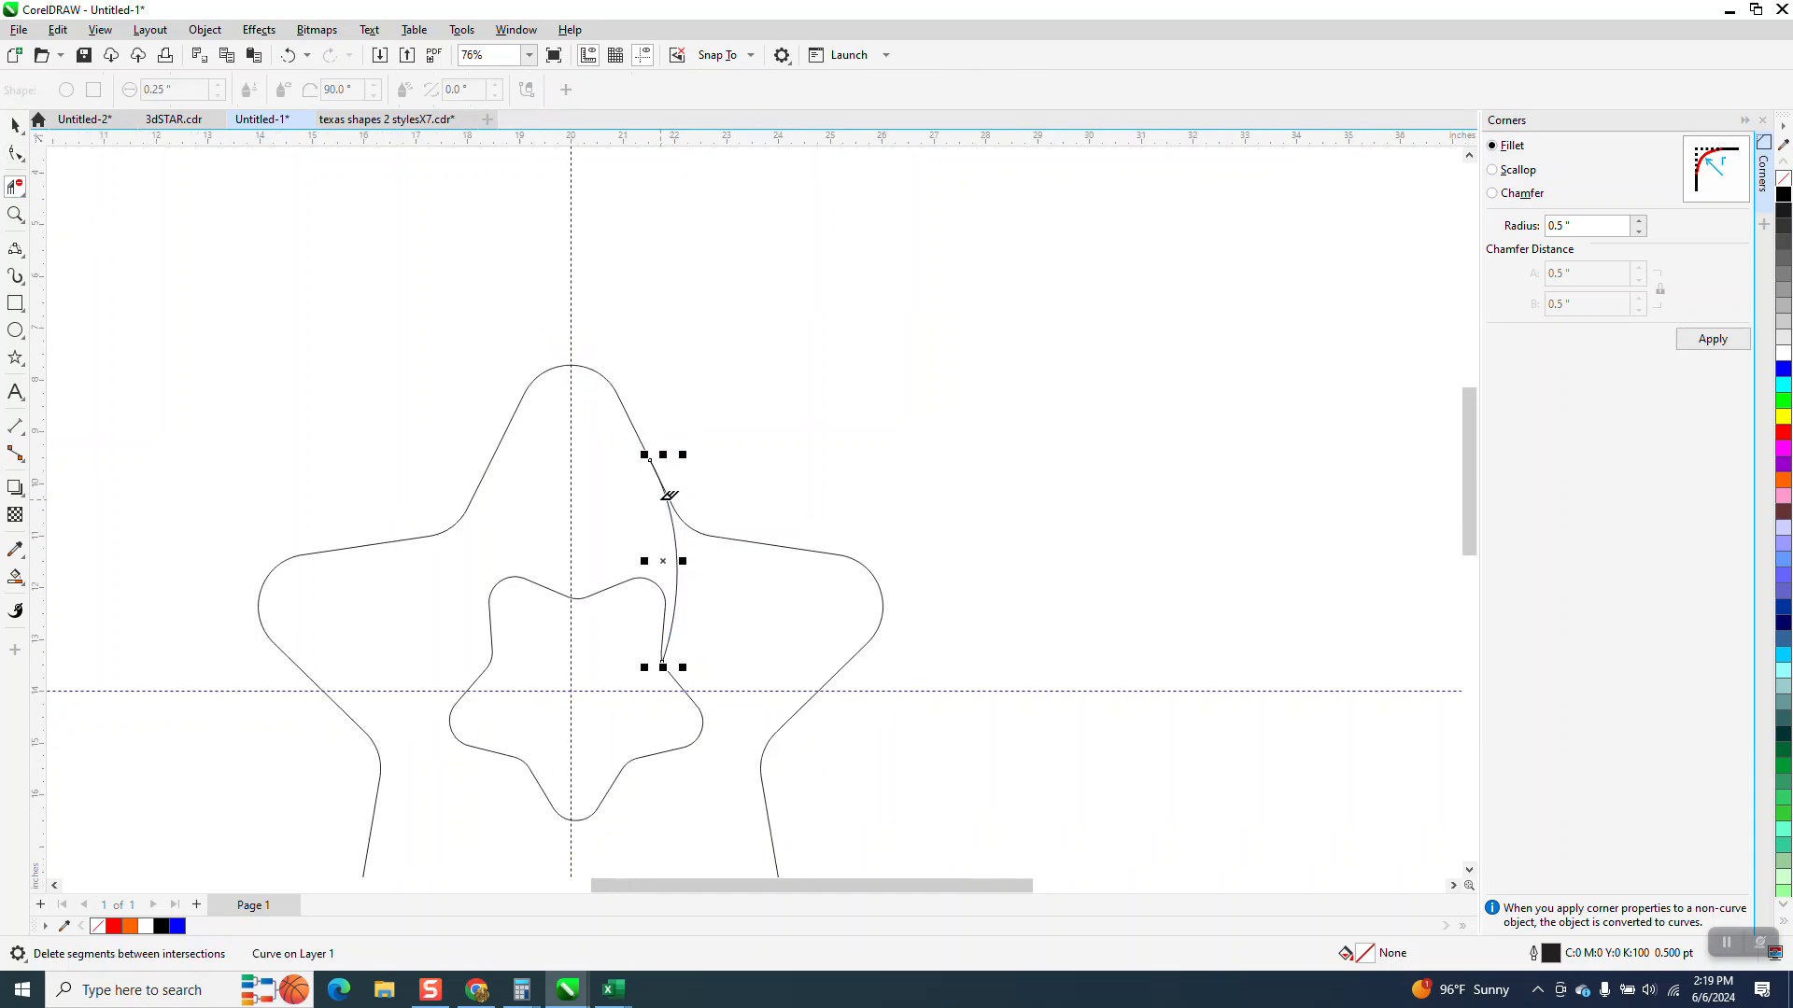
Place a copy of the curve off to the right of the star drawing
key(space)
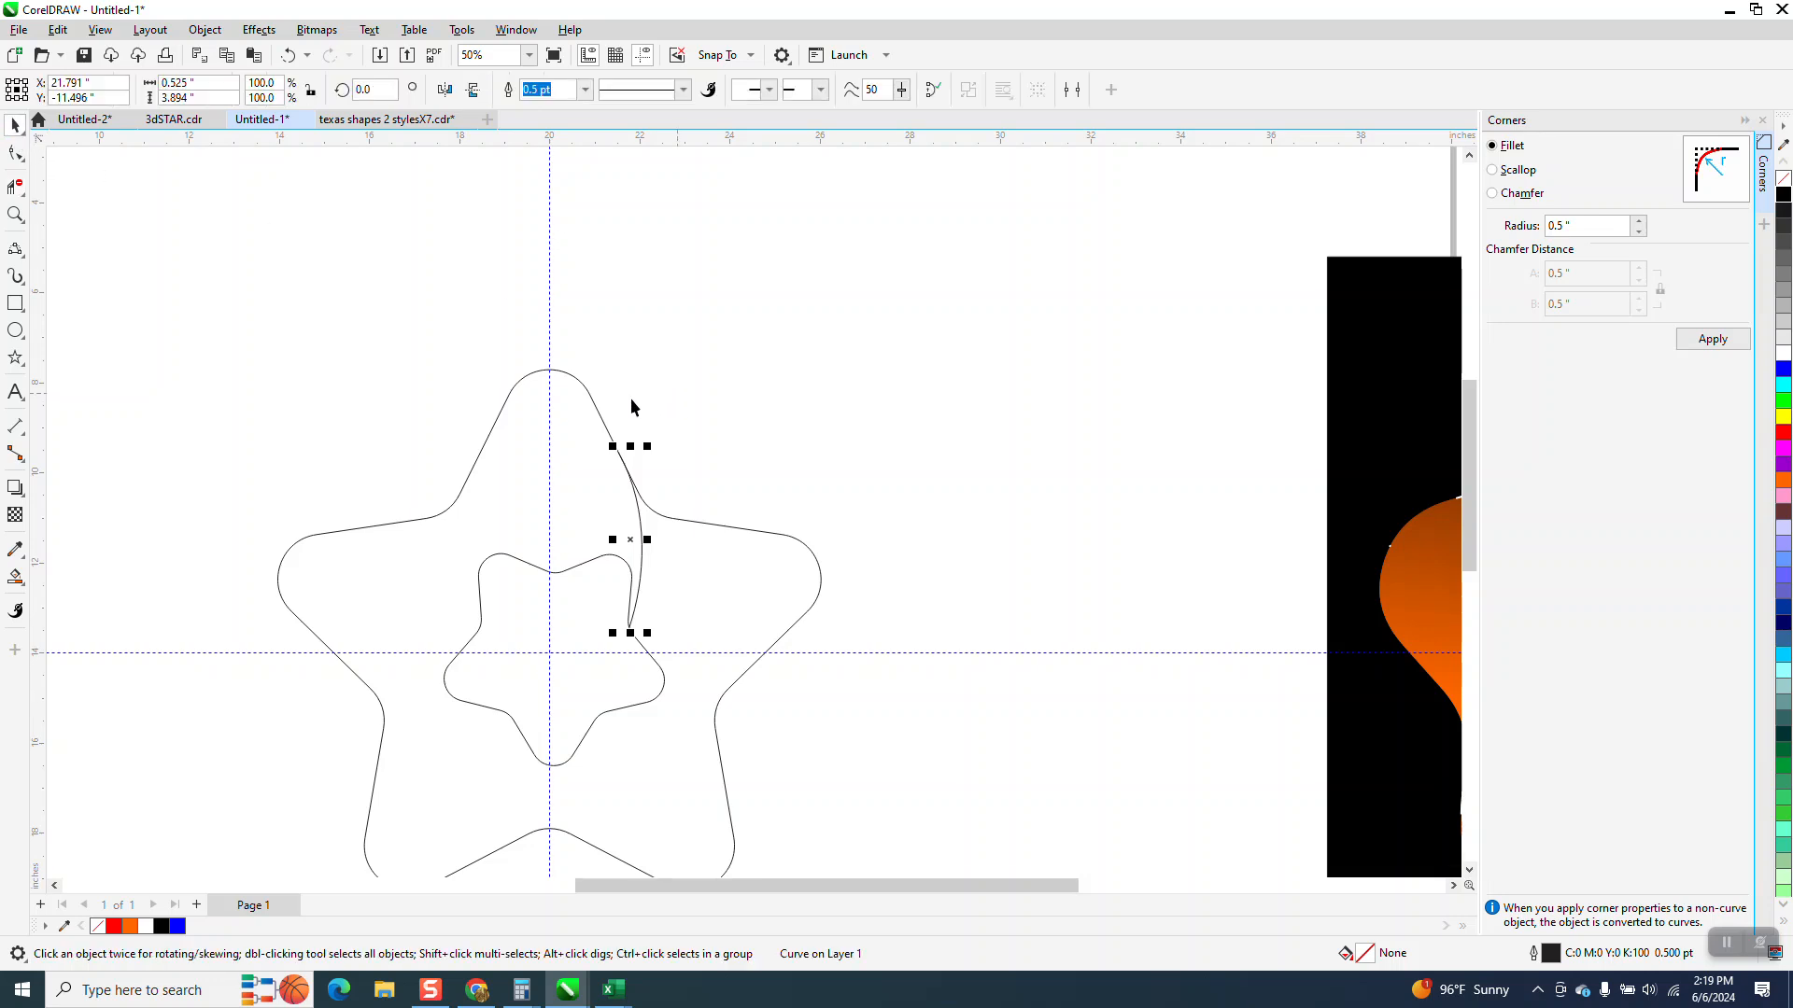
scroll(607, 420, down, 1)
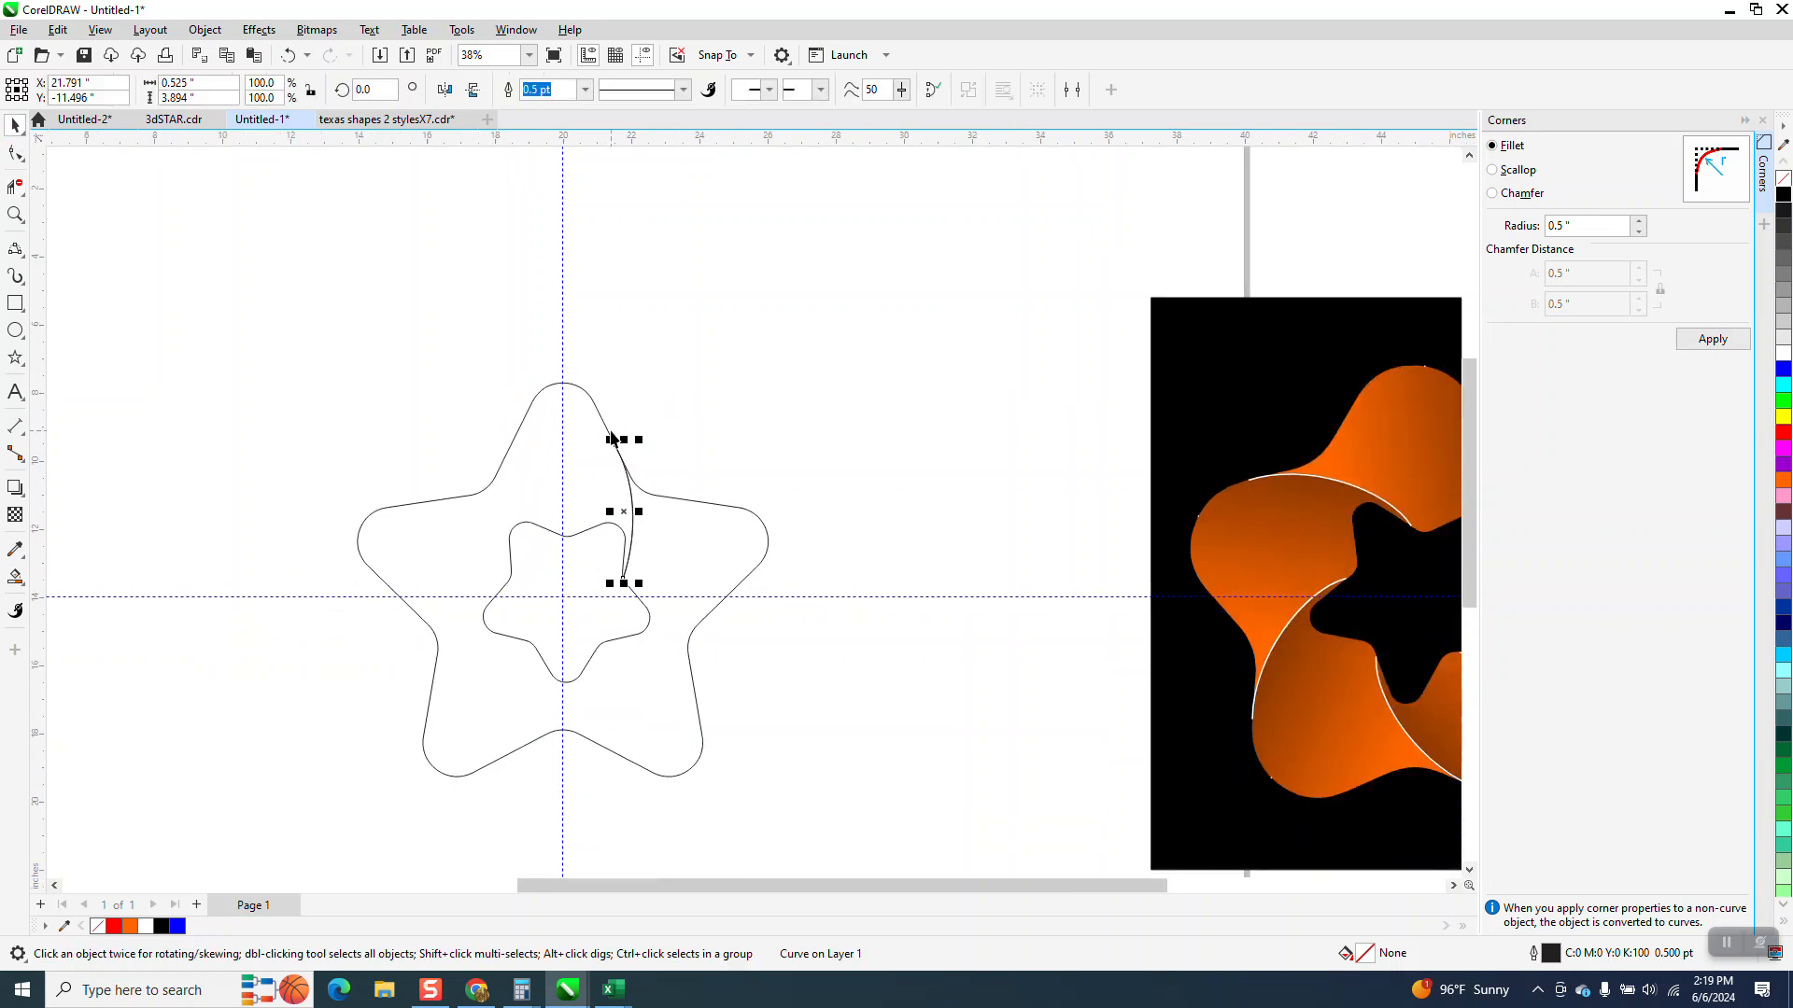
key(shift+Right)
key(shift+Right)
click(644, 503)
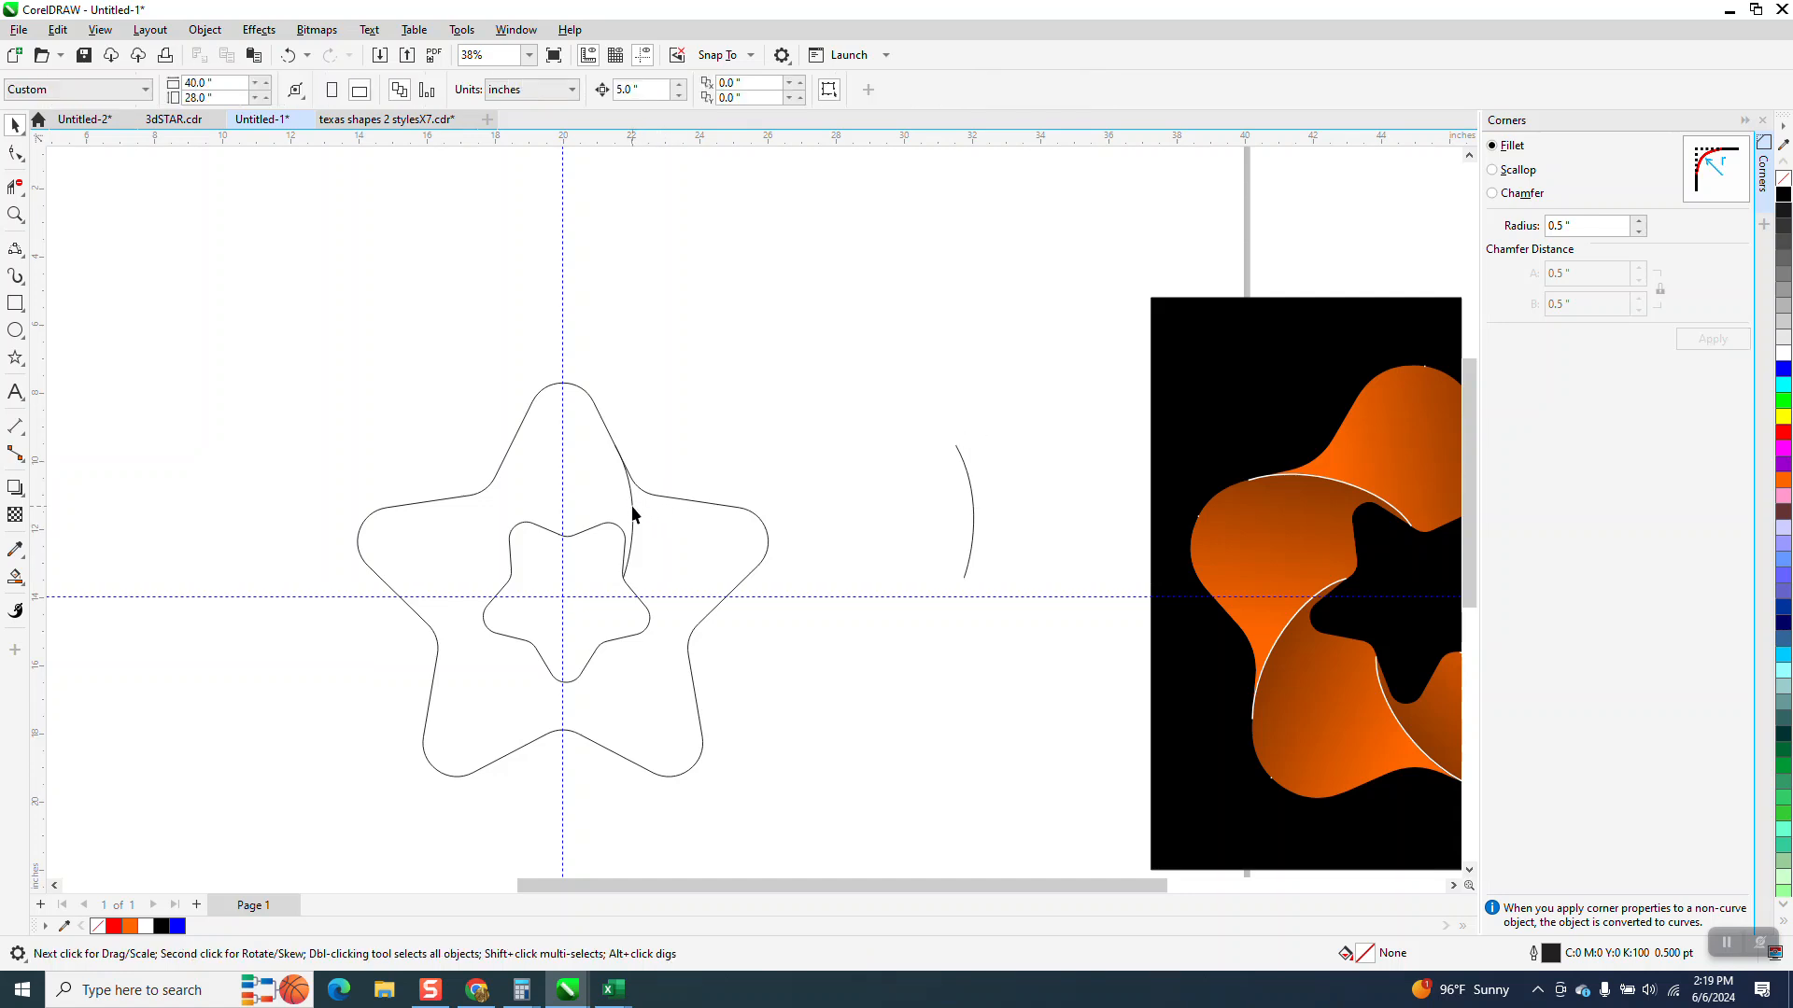
Rotate the curve inside the star by 72 degrees
click(633, 507)
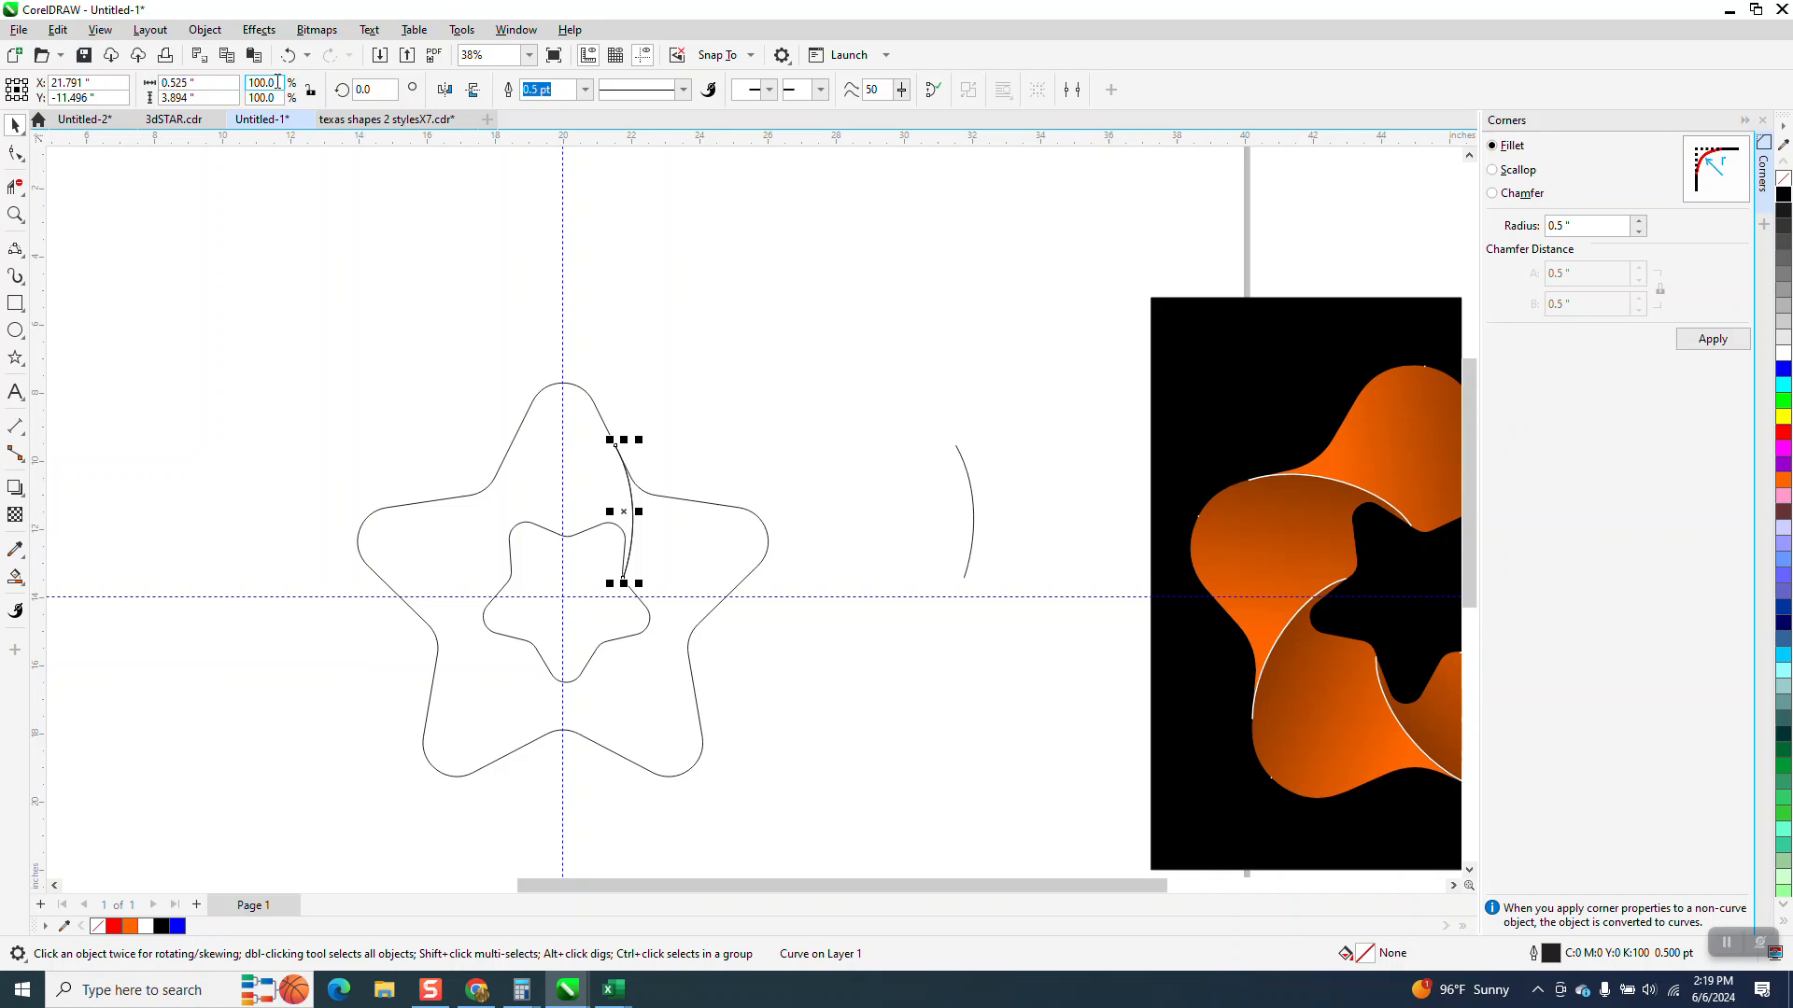
text(72)
key(Return)
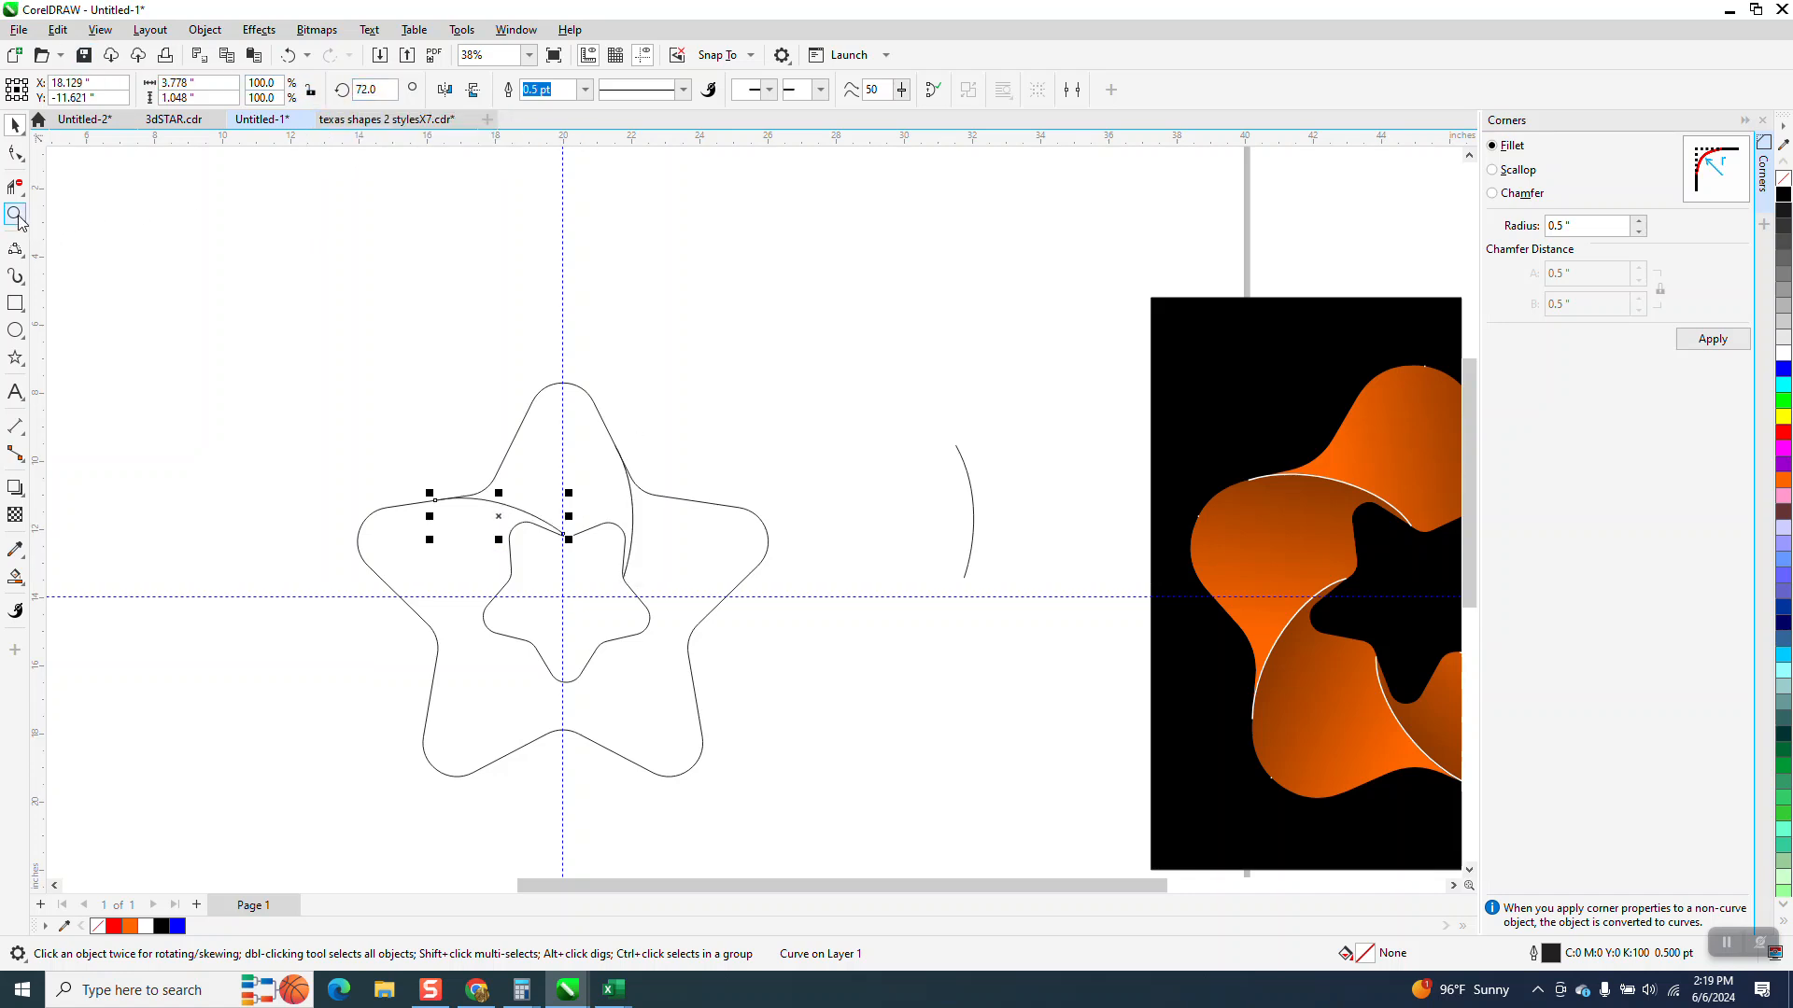
Snap the rotated curve's end node to the intersection on the inner star's top
click(15, 214)
drag(399, 450, 693, 647)
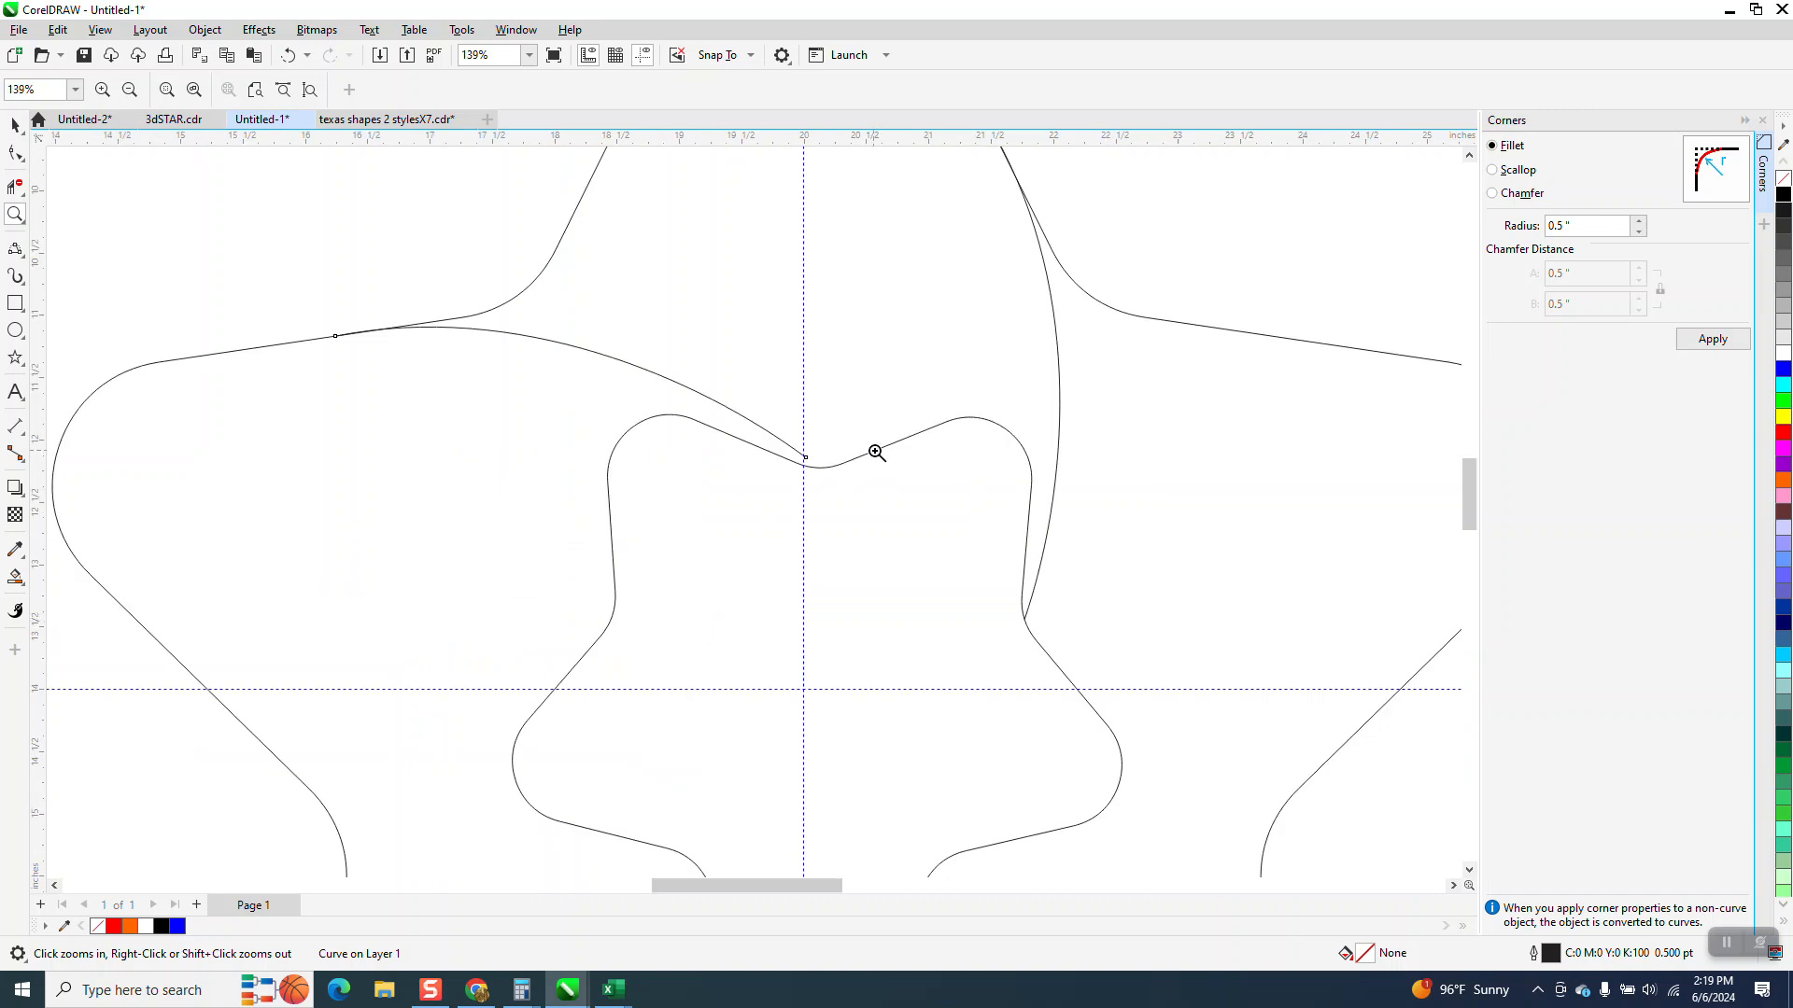
click(15, 154)
click(807, 459)
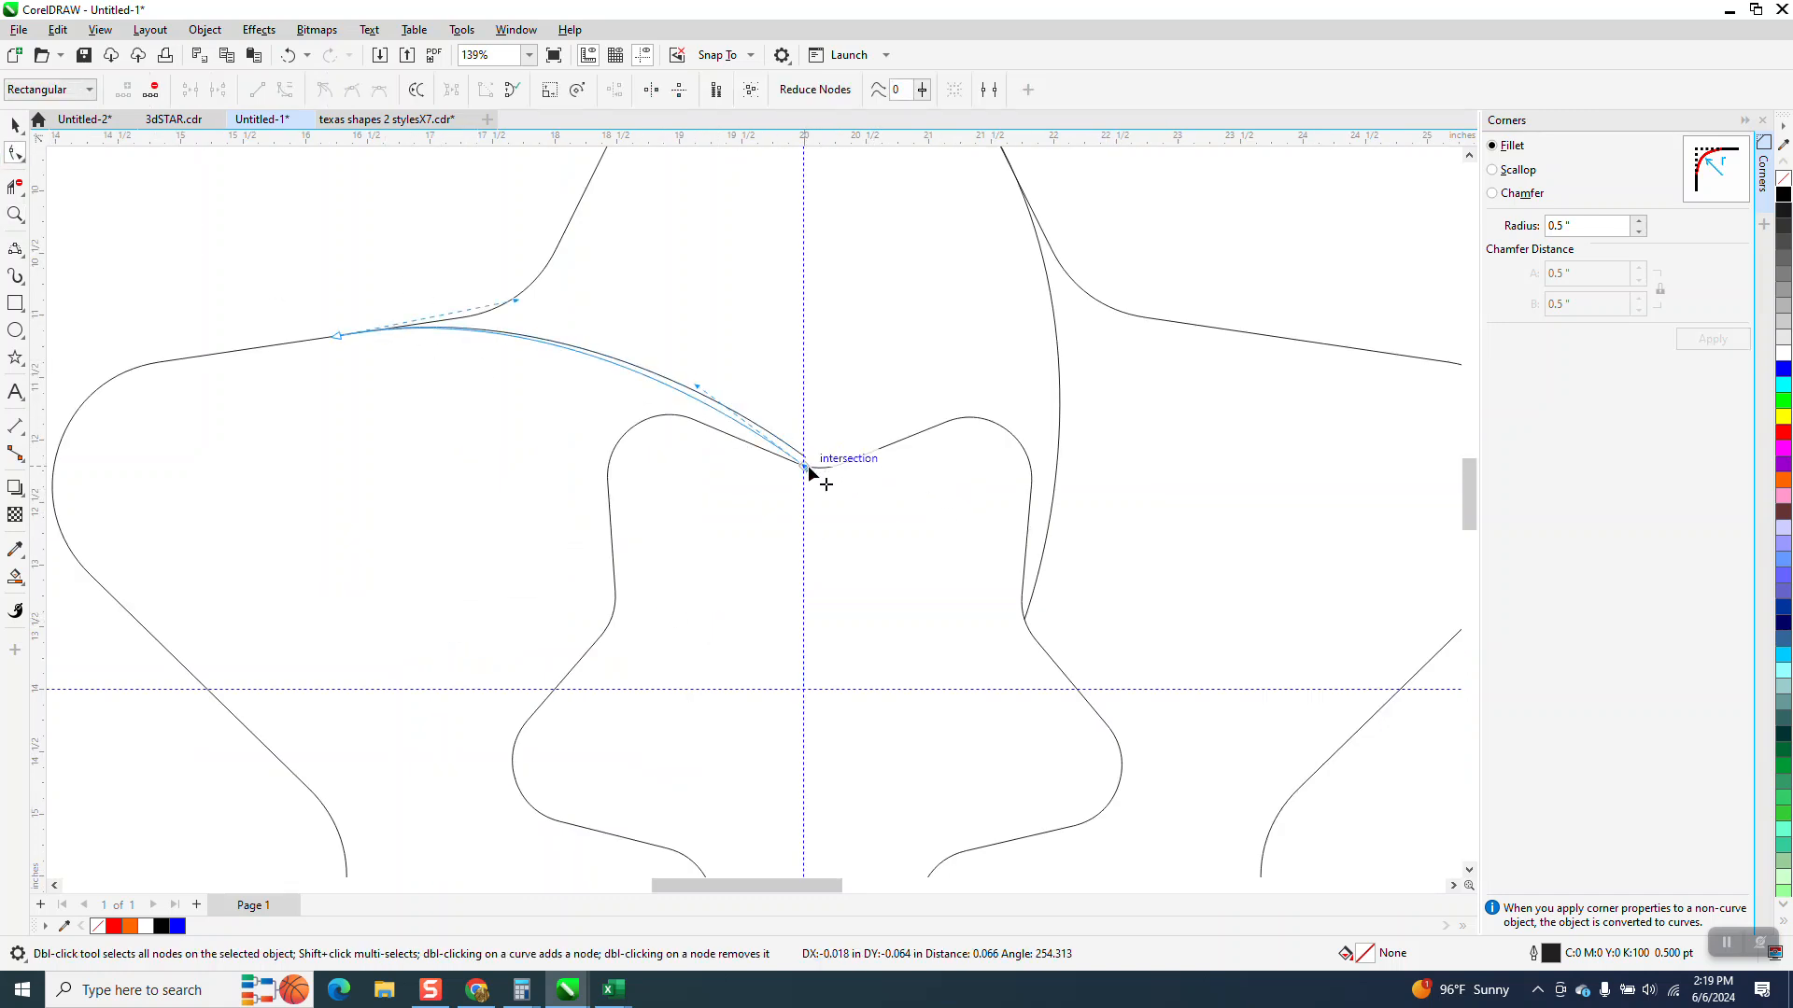
scroll(677, 403, down, 3)
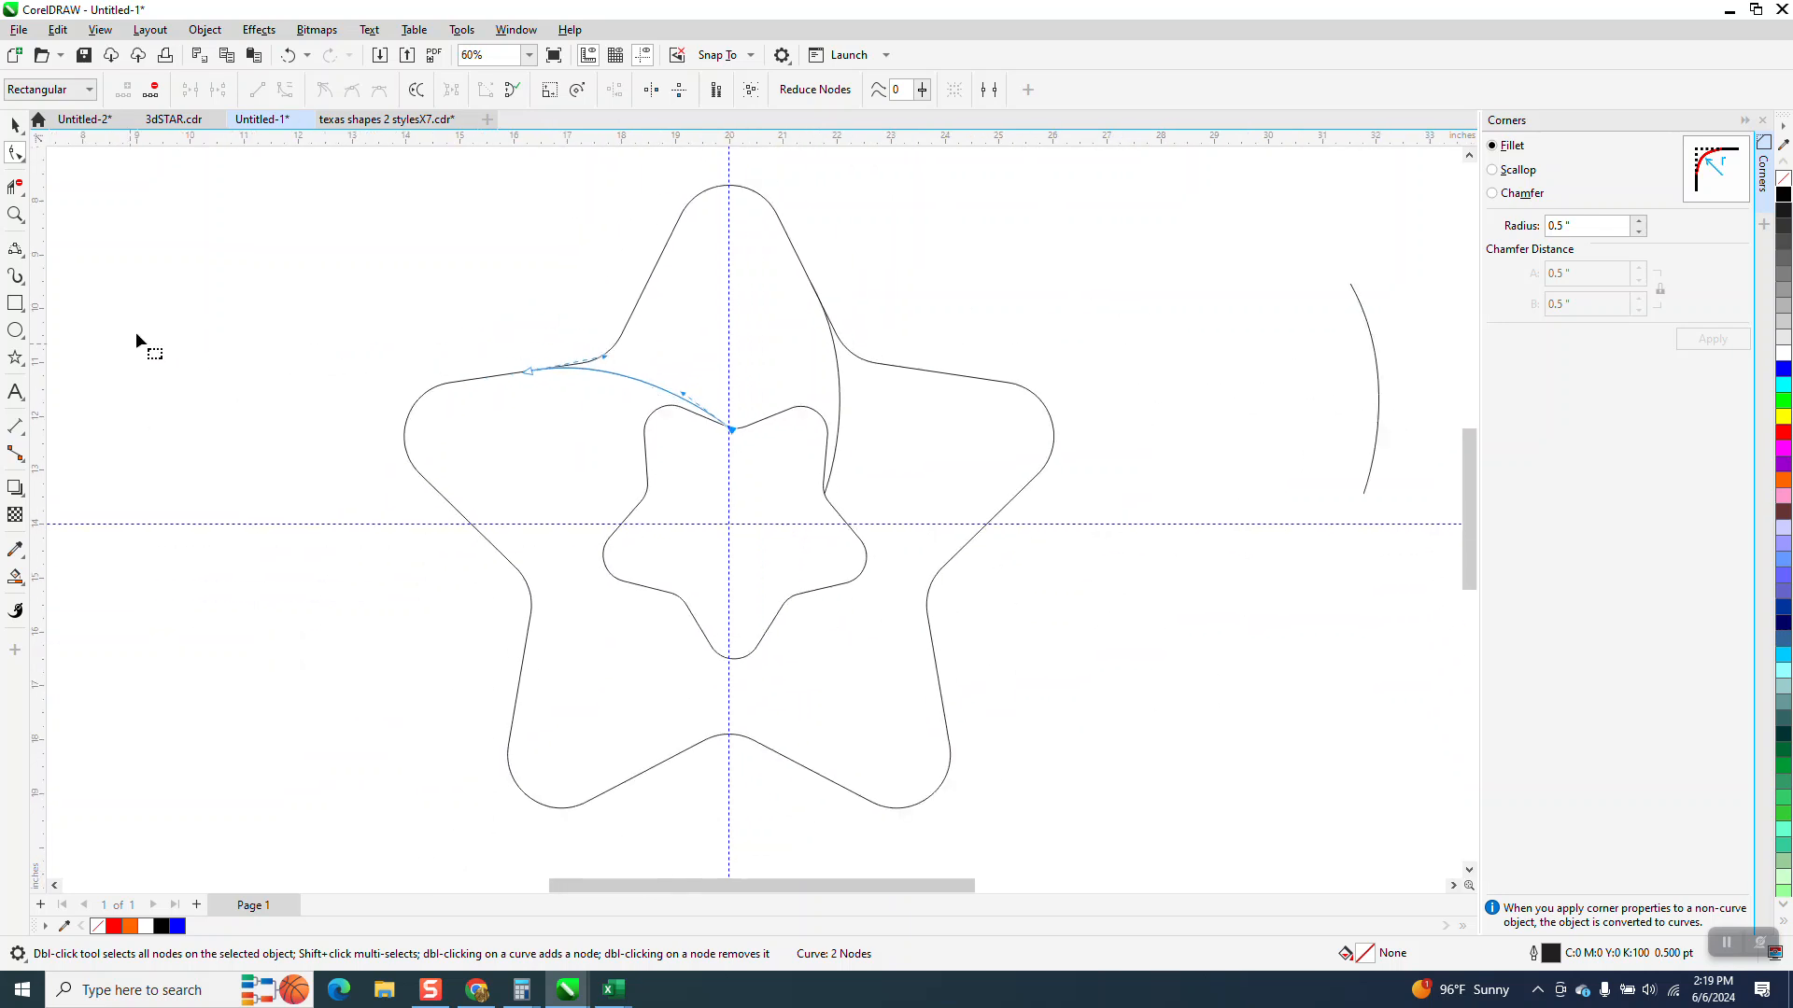
scroll(243, 412, down, 1)
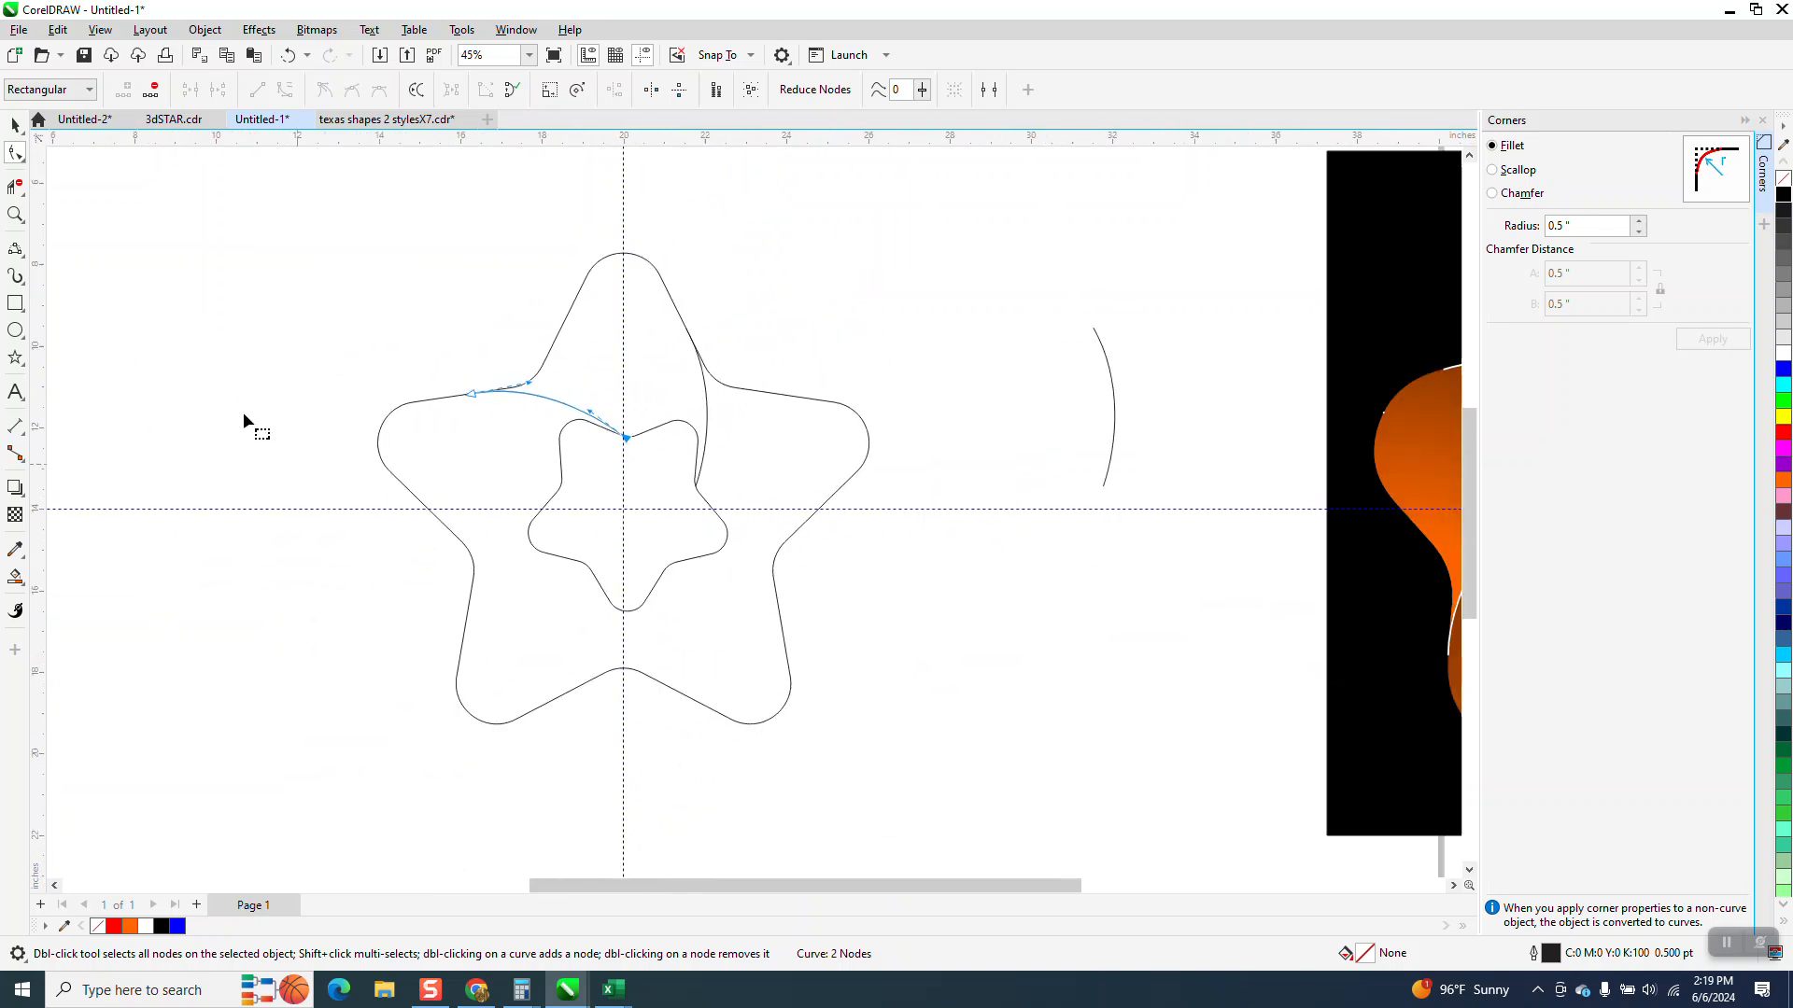
Draw a rectangle around the star's upper half and smart-fill the top point region between the curves
click(15, 304)
drag(407, 223, 810, 540)
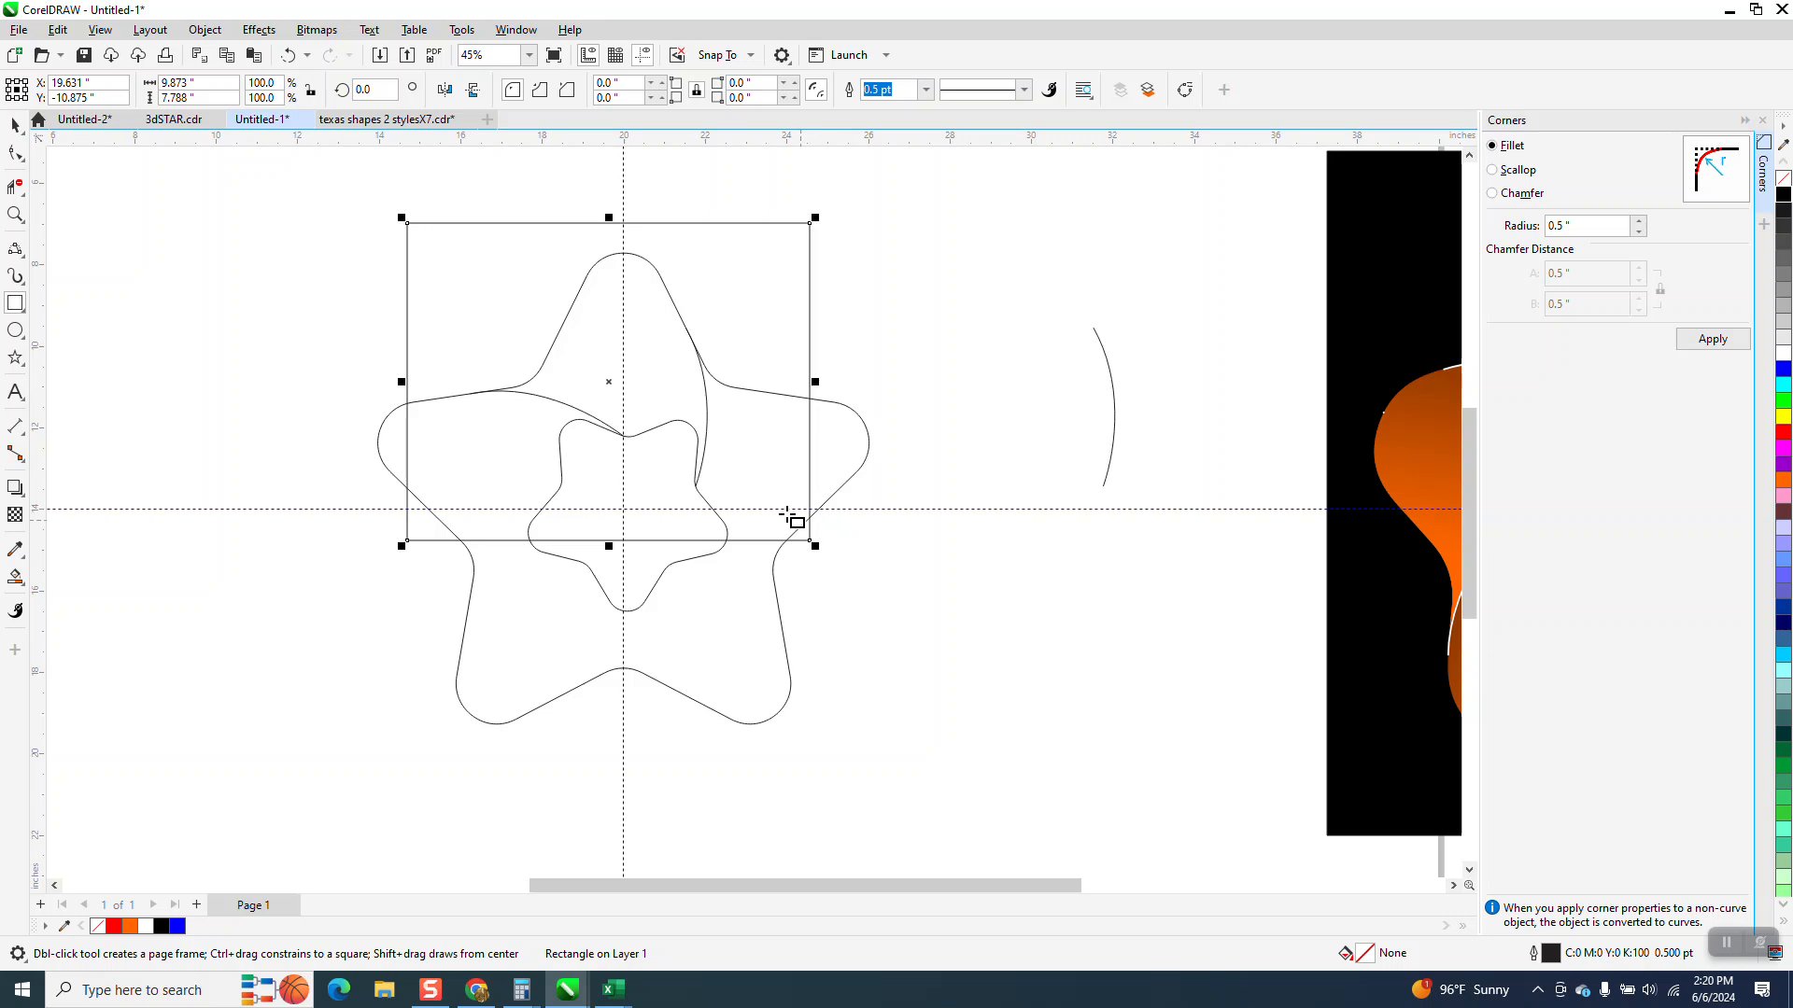
click(15, 578)
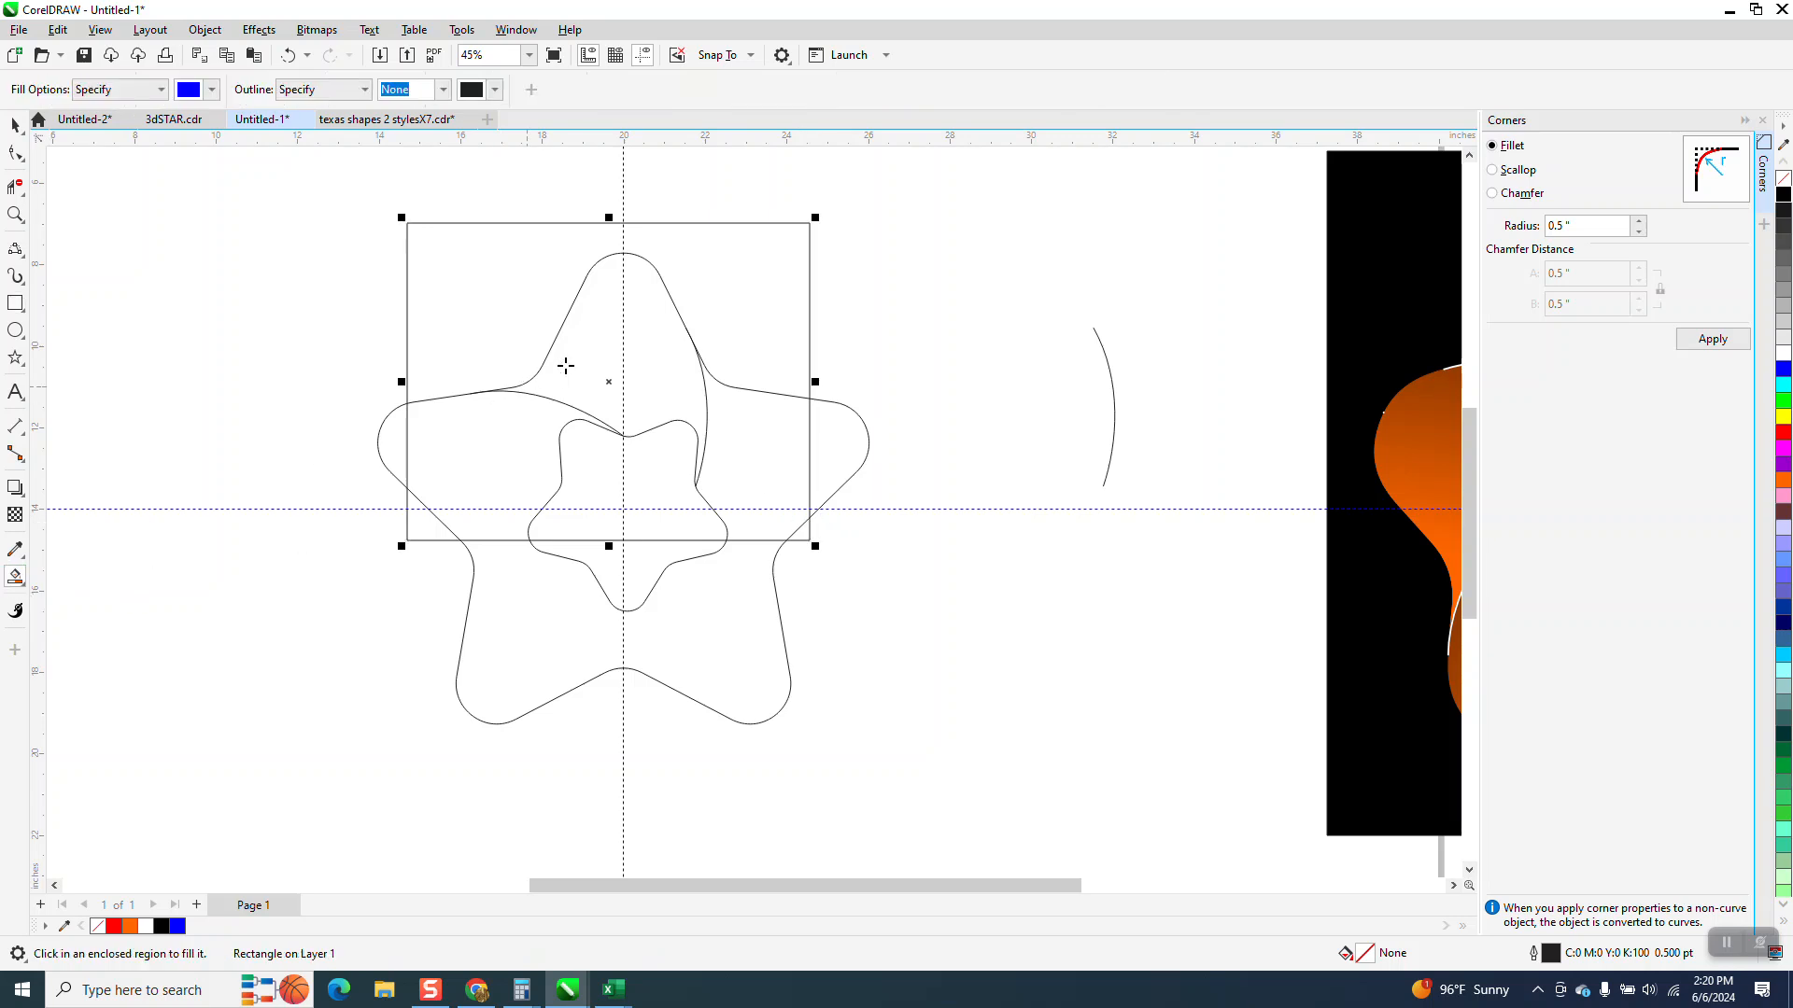
click(602, 352)
scroll(772, 418, down, 2)
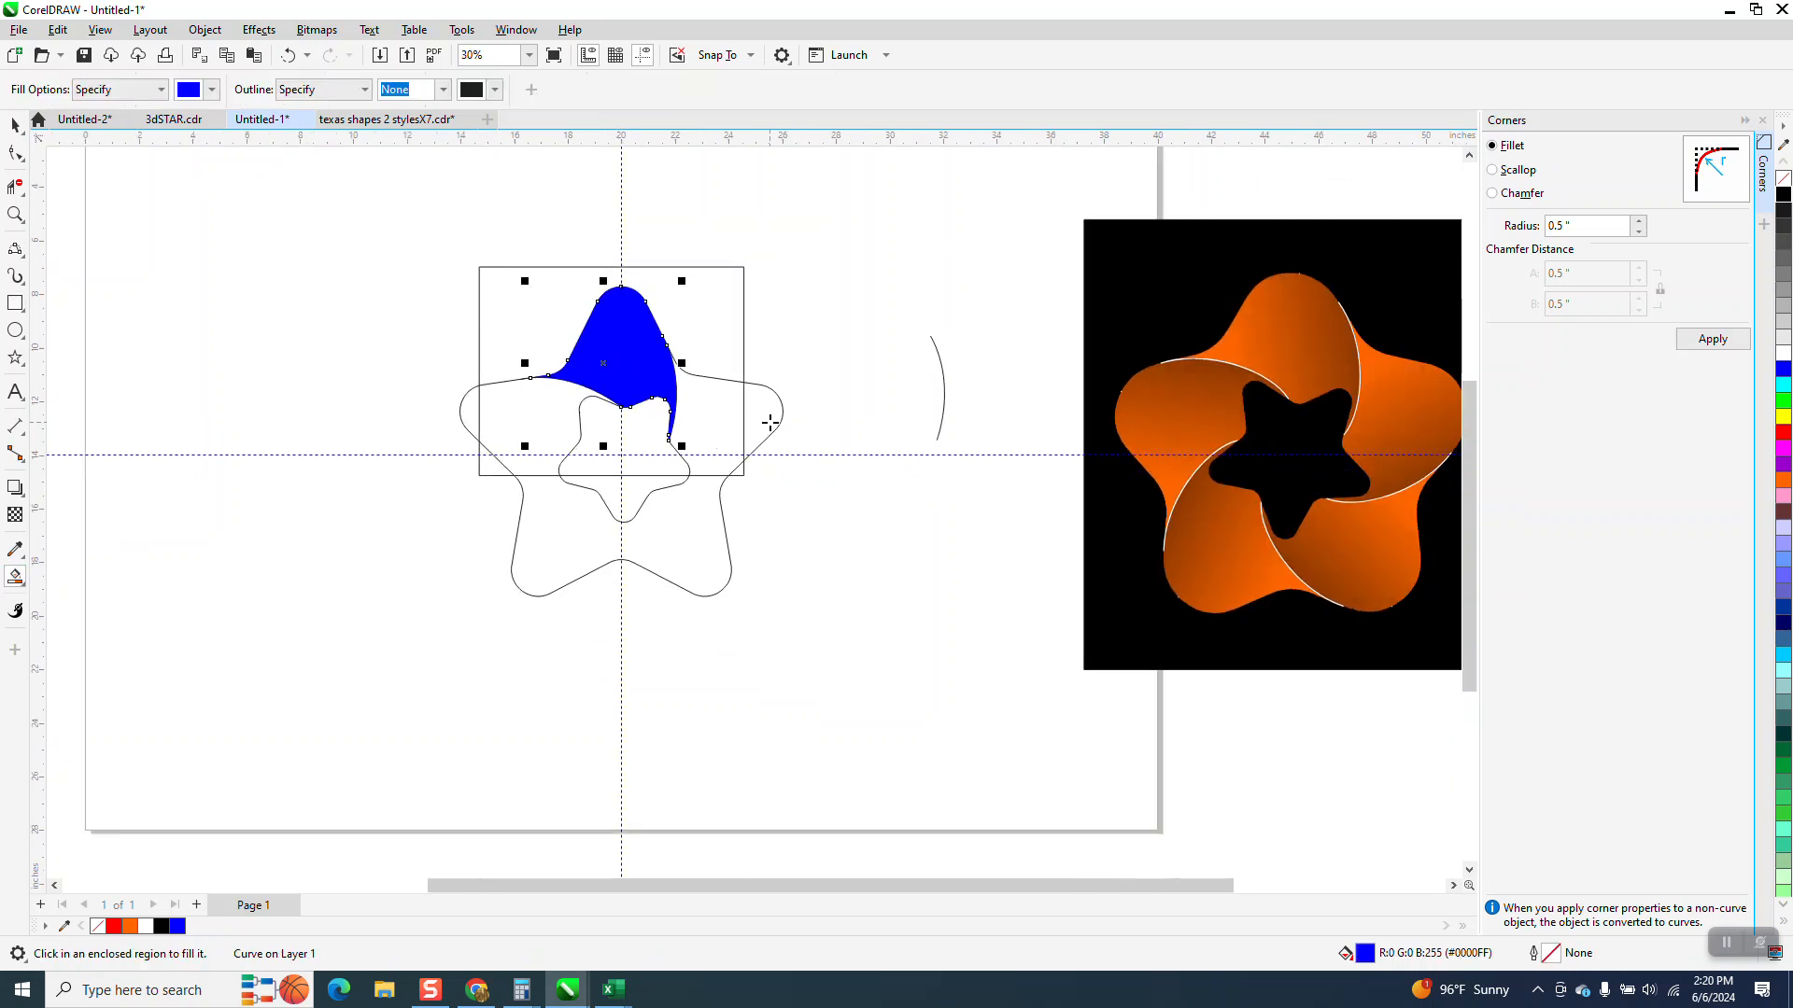
Nudge the filled piece and the outline drawing apart so the new shape stands separately
key(Up)
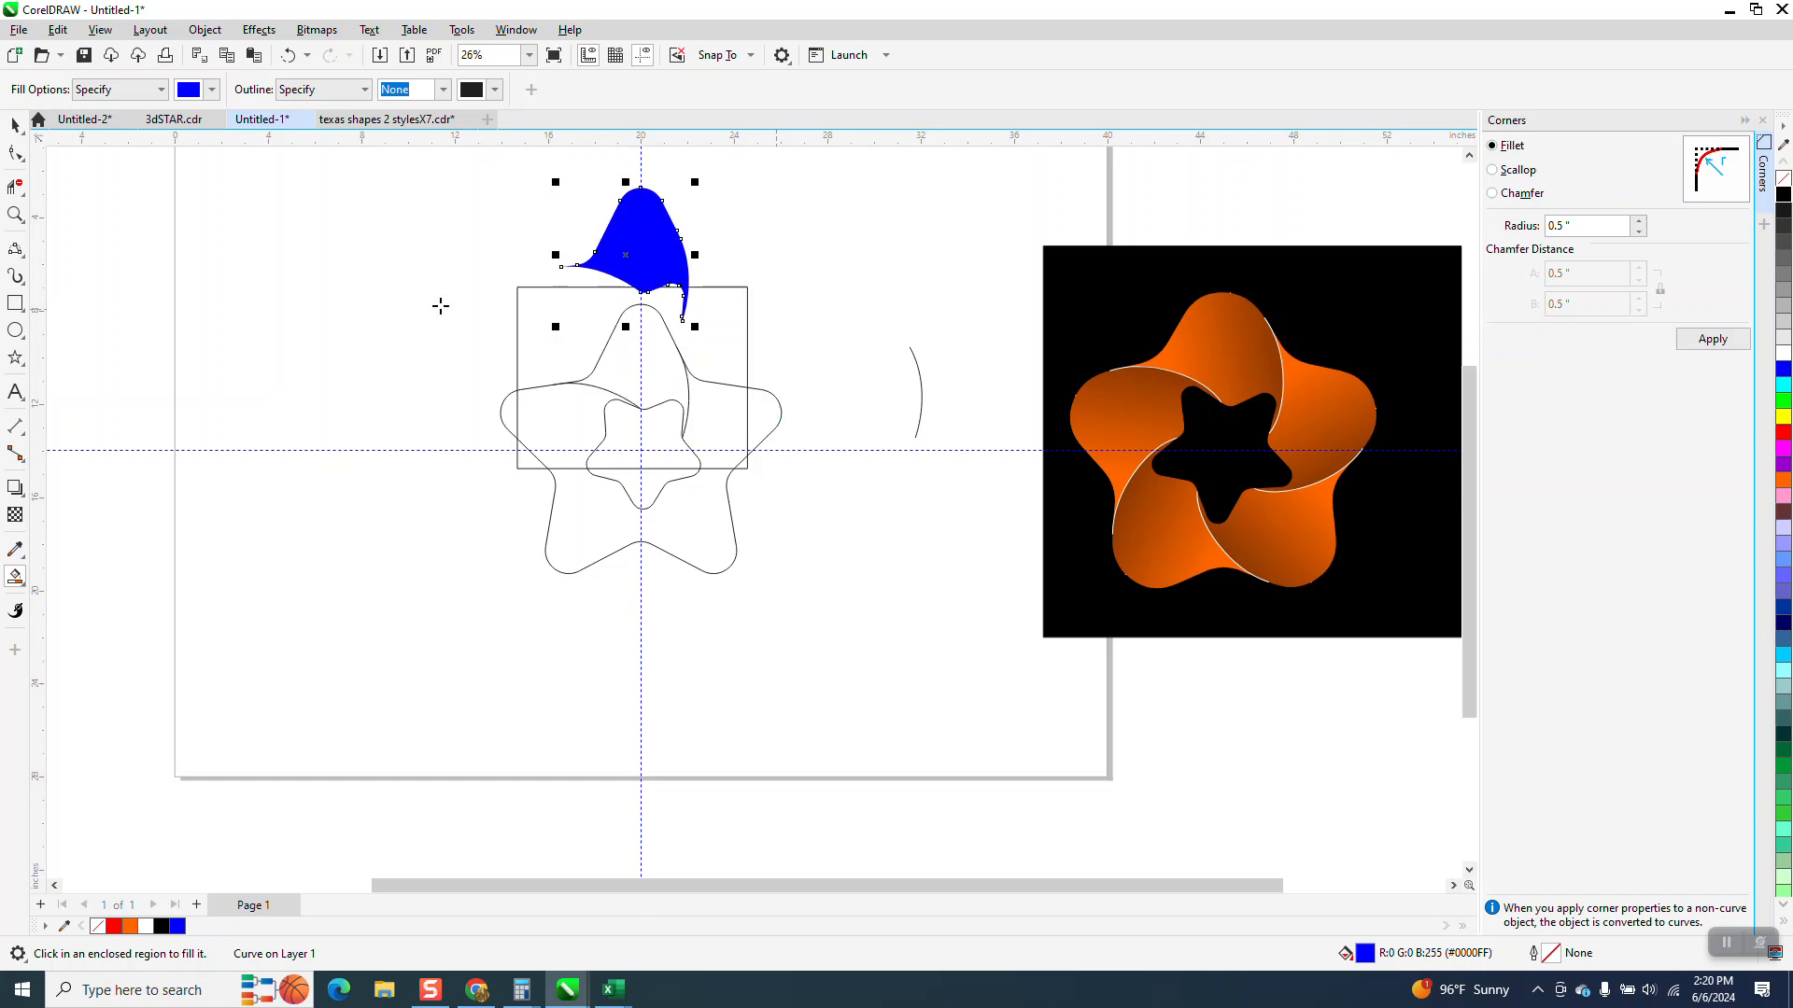
click(10, 122)
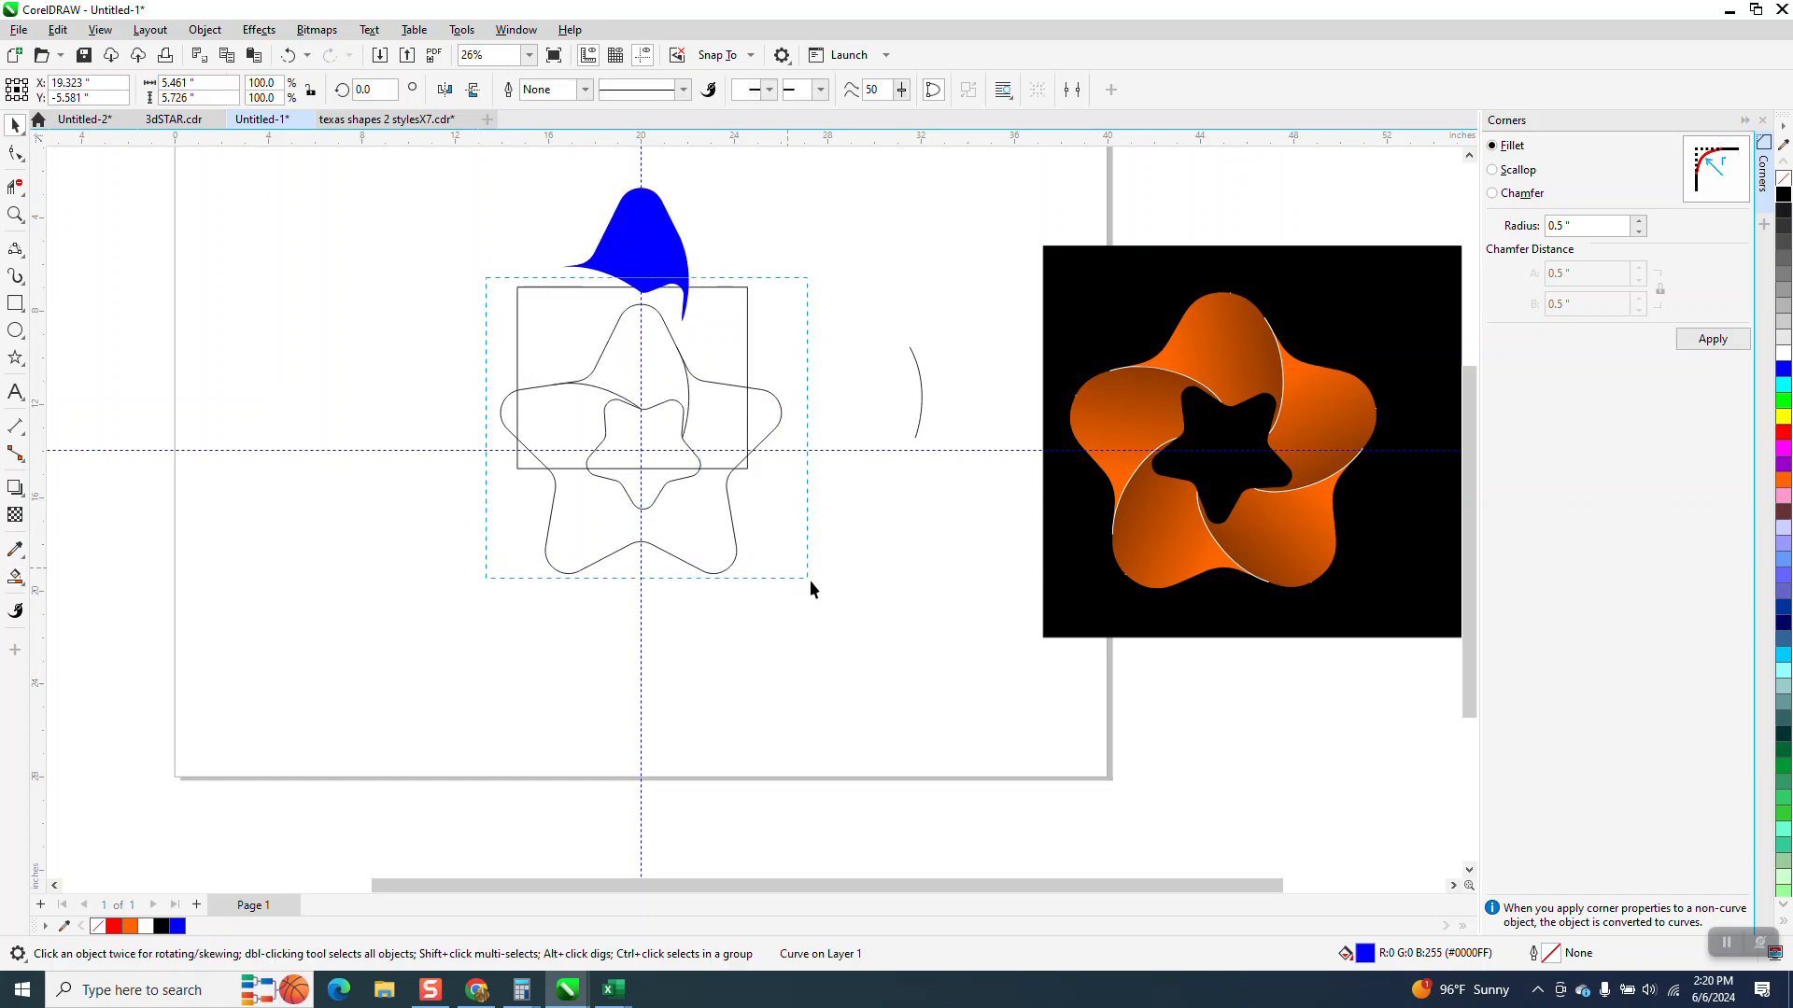
drag(797, 569, 799, 570)
key(Down)
key(Down)
key(Down)
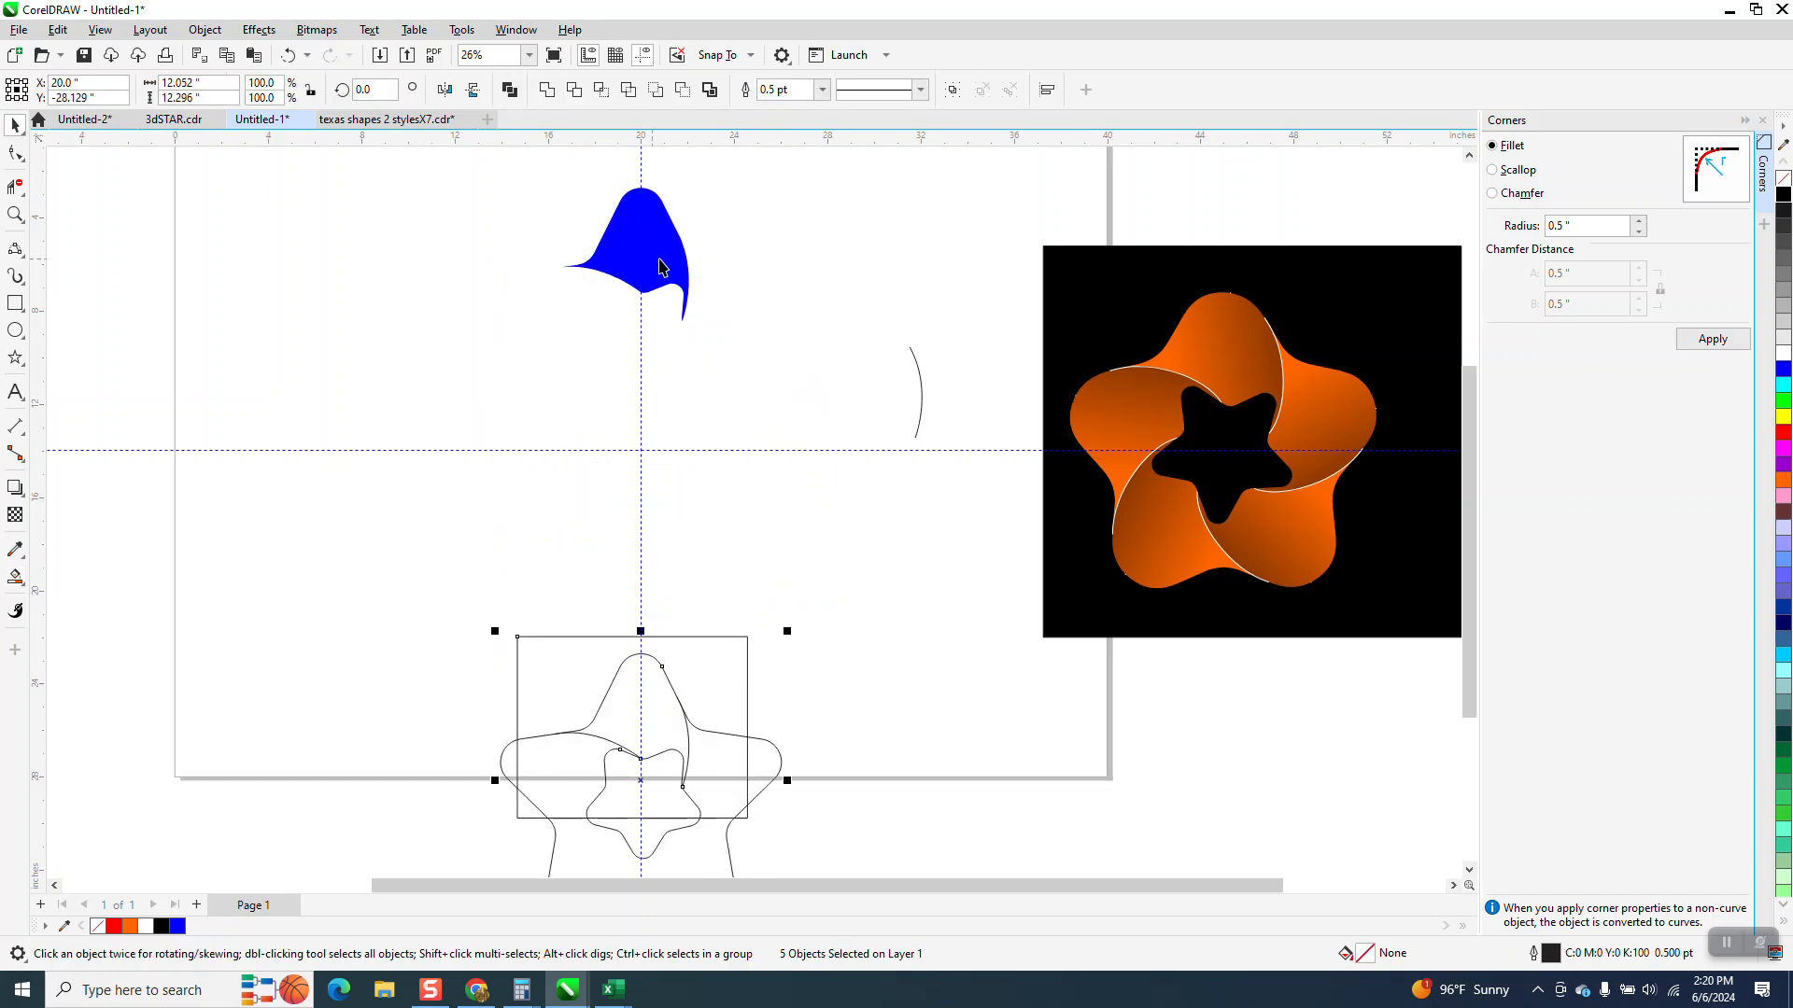
click(668, 273)
key(Down)
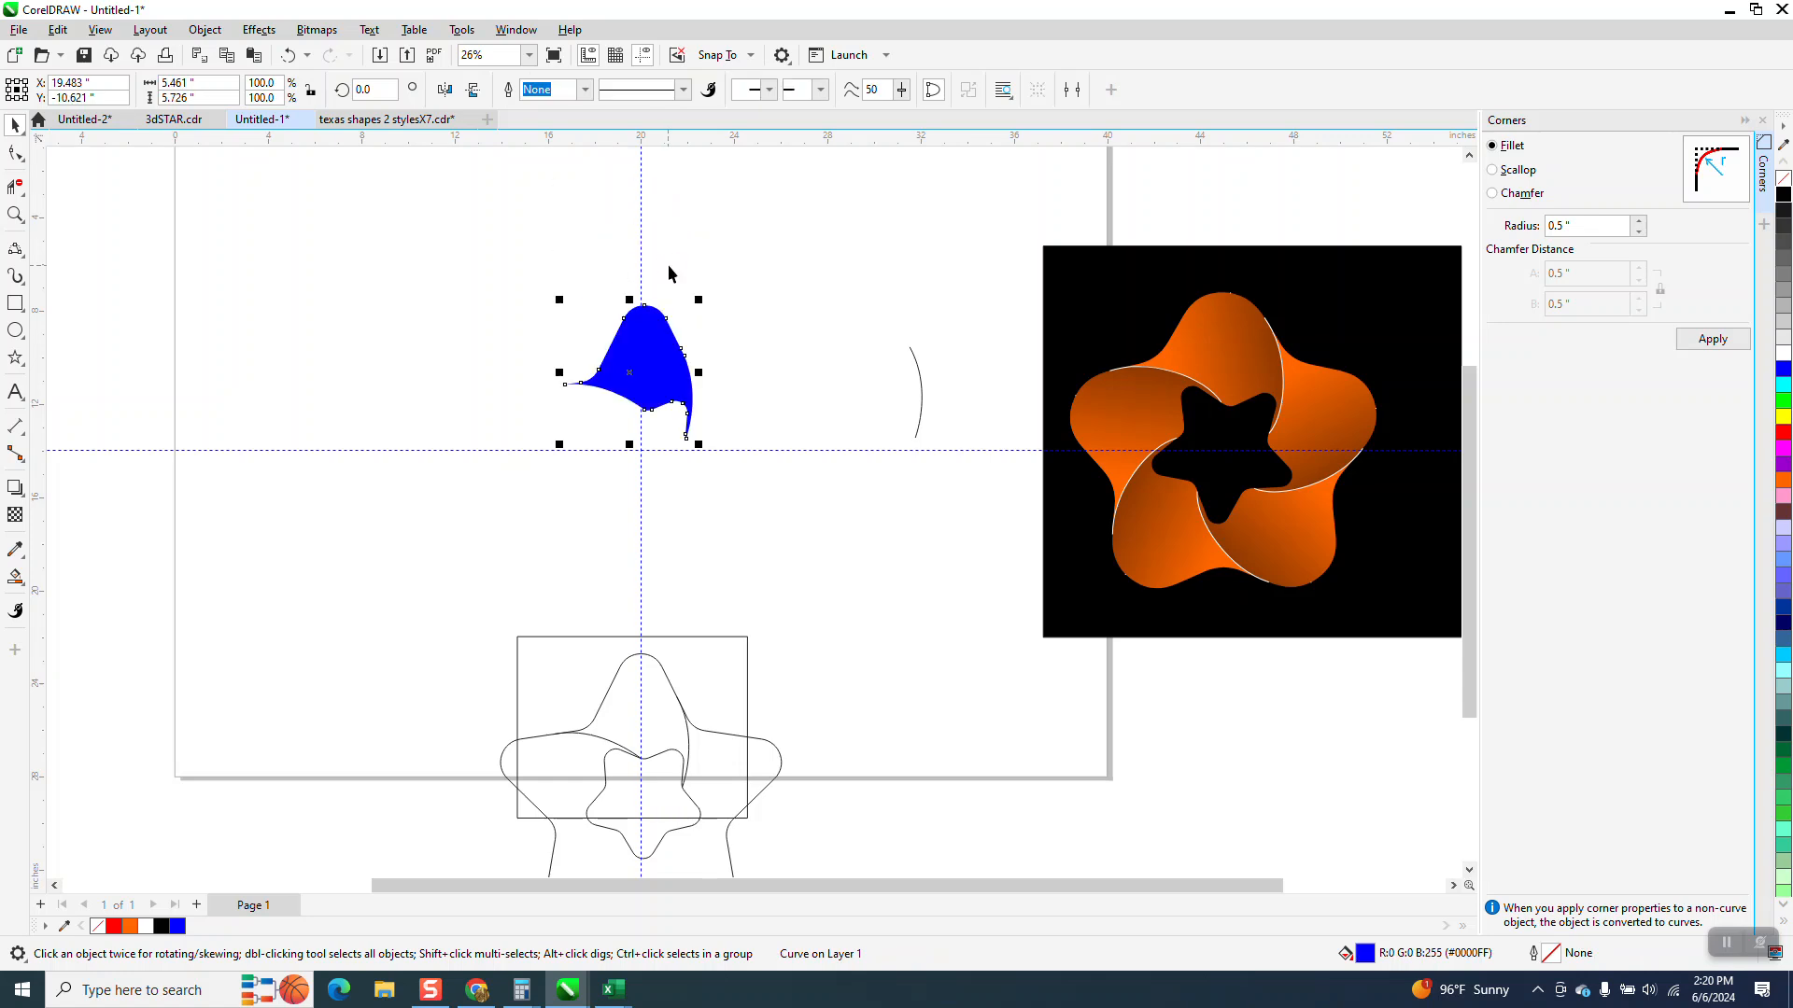
Turn the blue piece into a black outline and smart-fill its interior with orange
click(1784, 184)
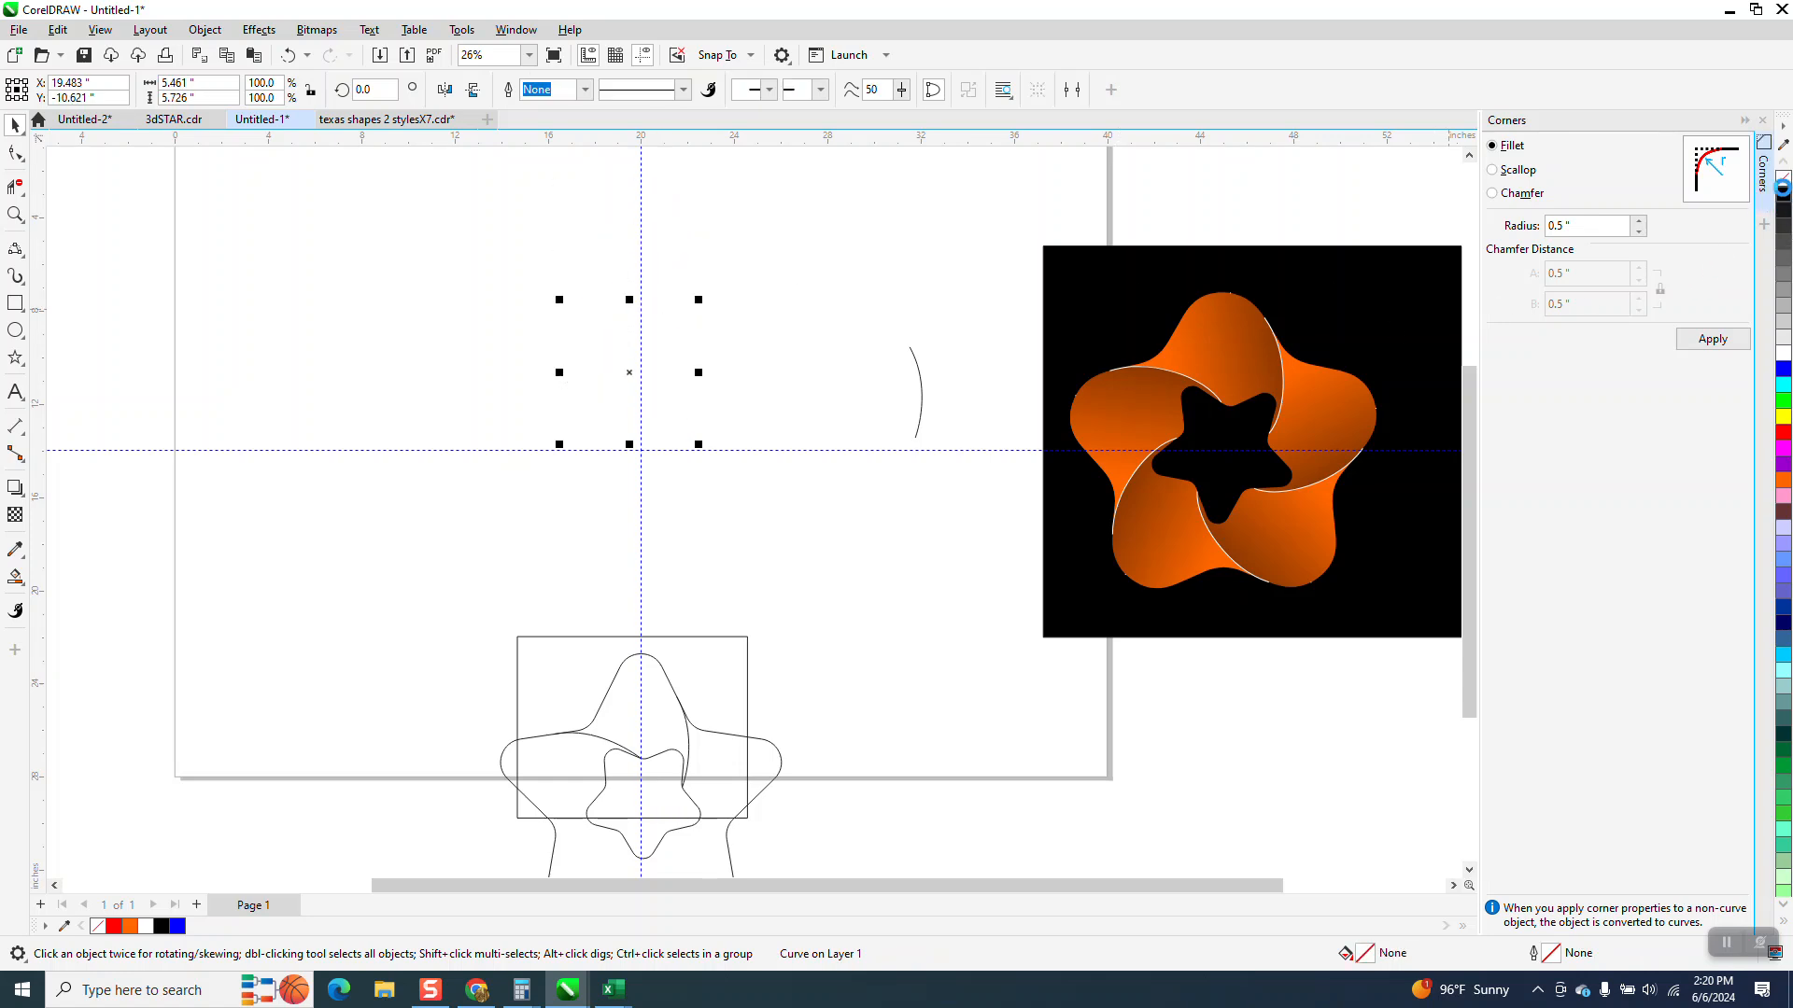
right_click(1783, 193)
click(15, 577)
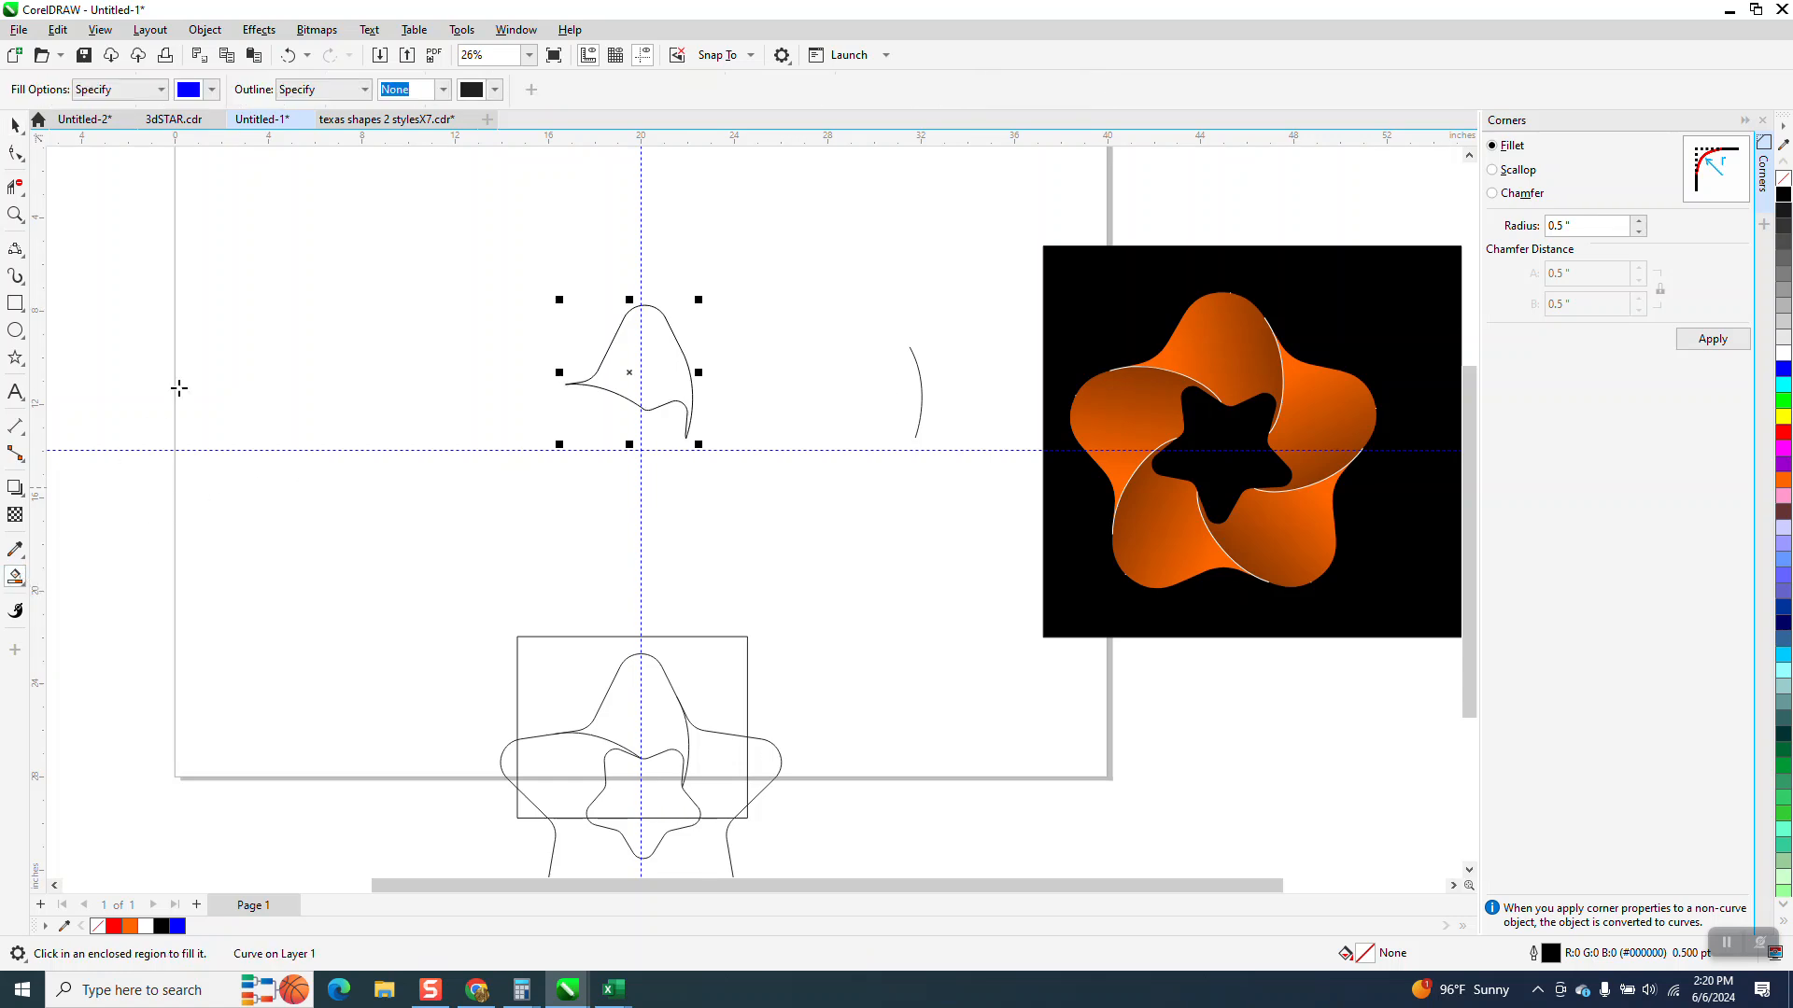
click(212, 89)
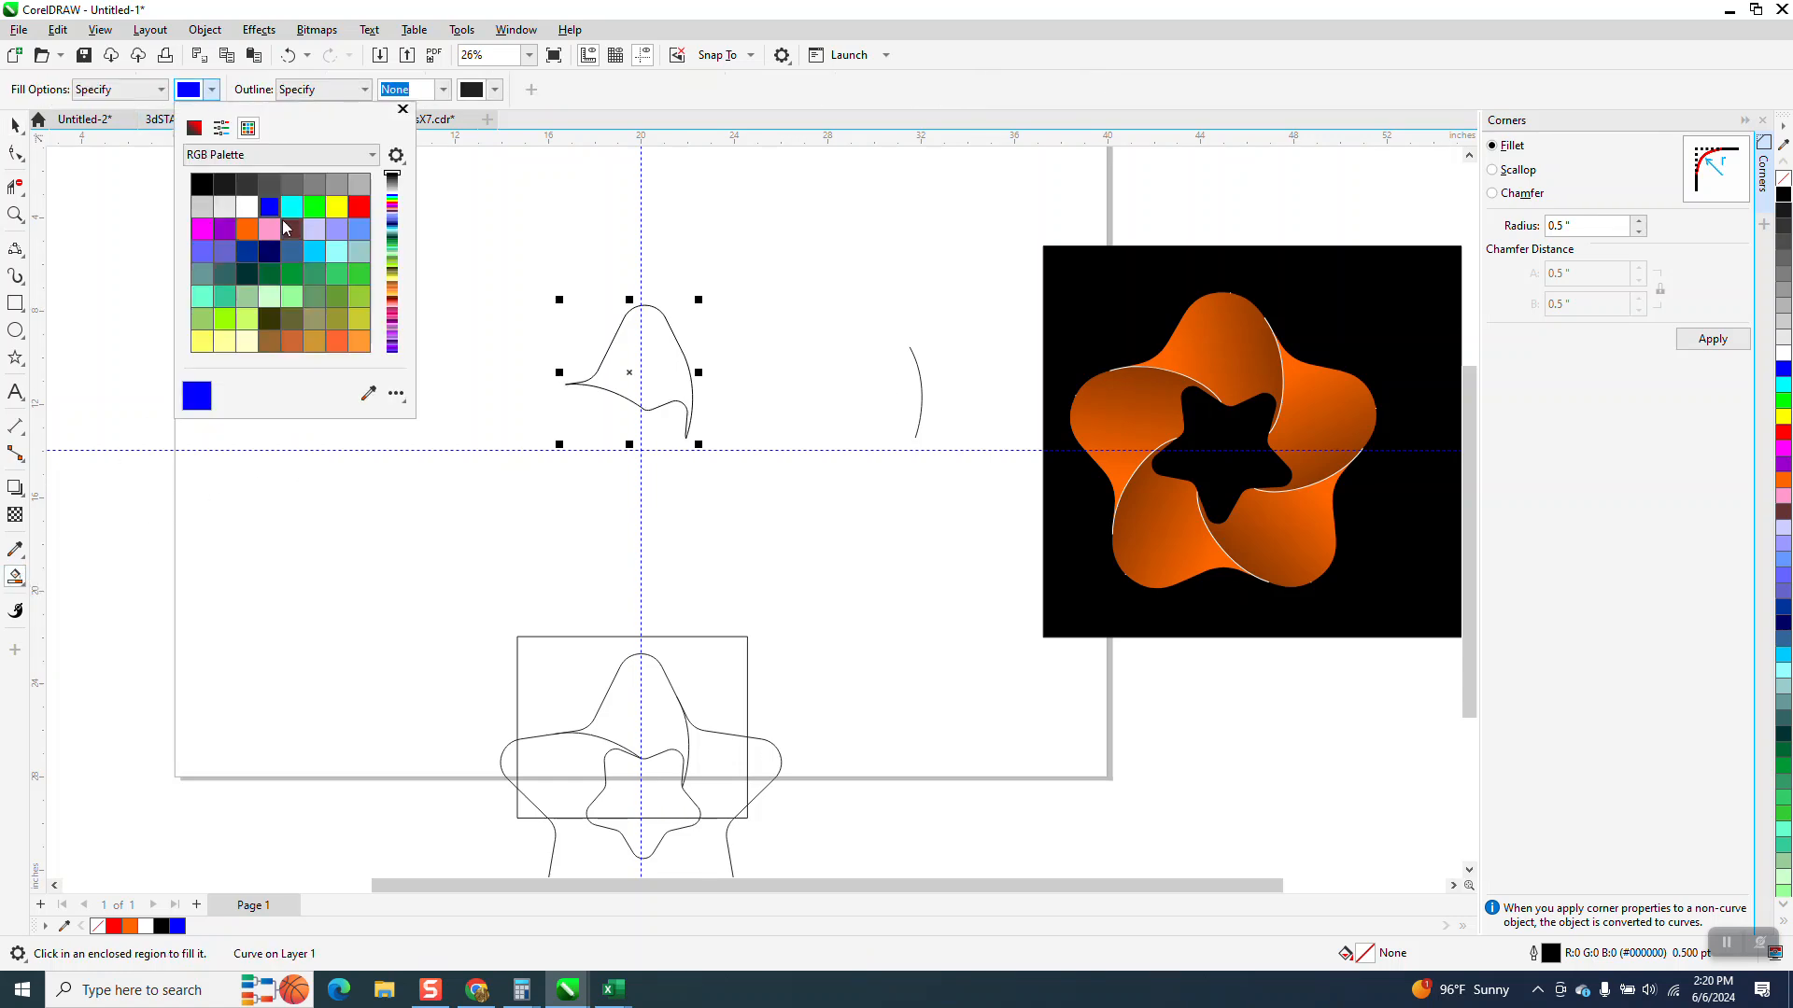
click(248, 230)
click(659, 383)
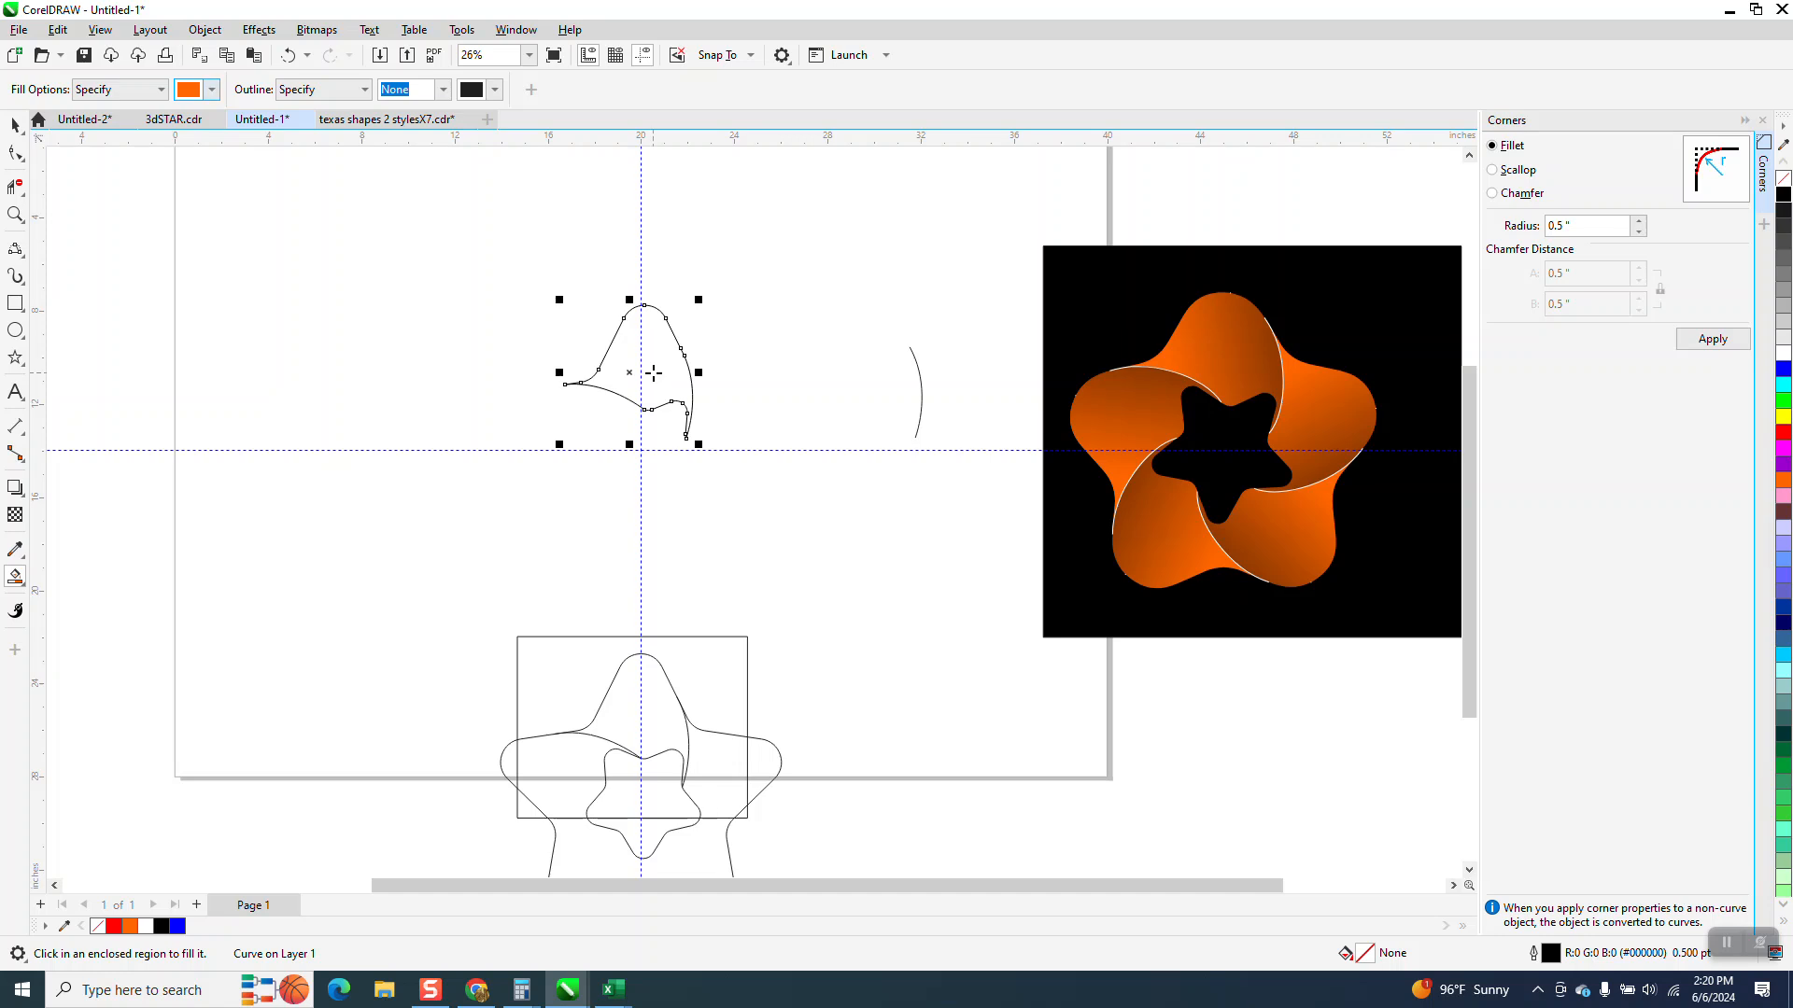
click(654, 374)
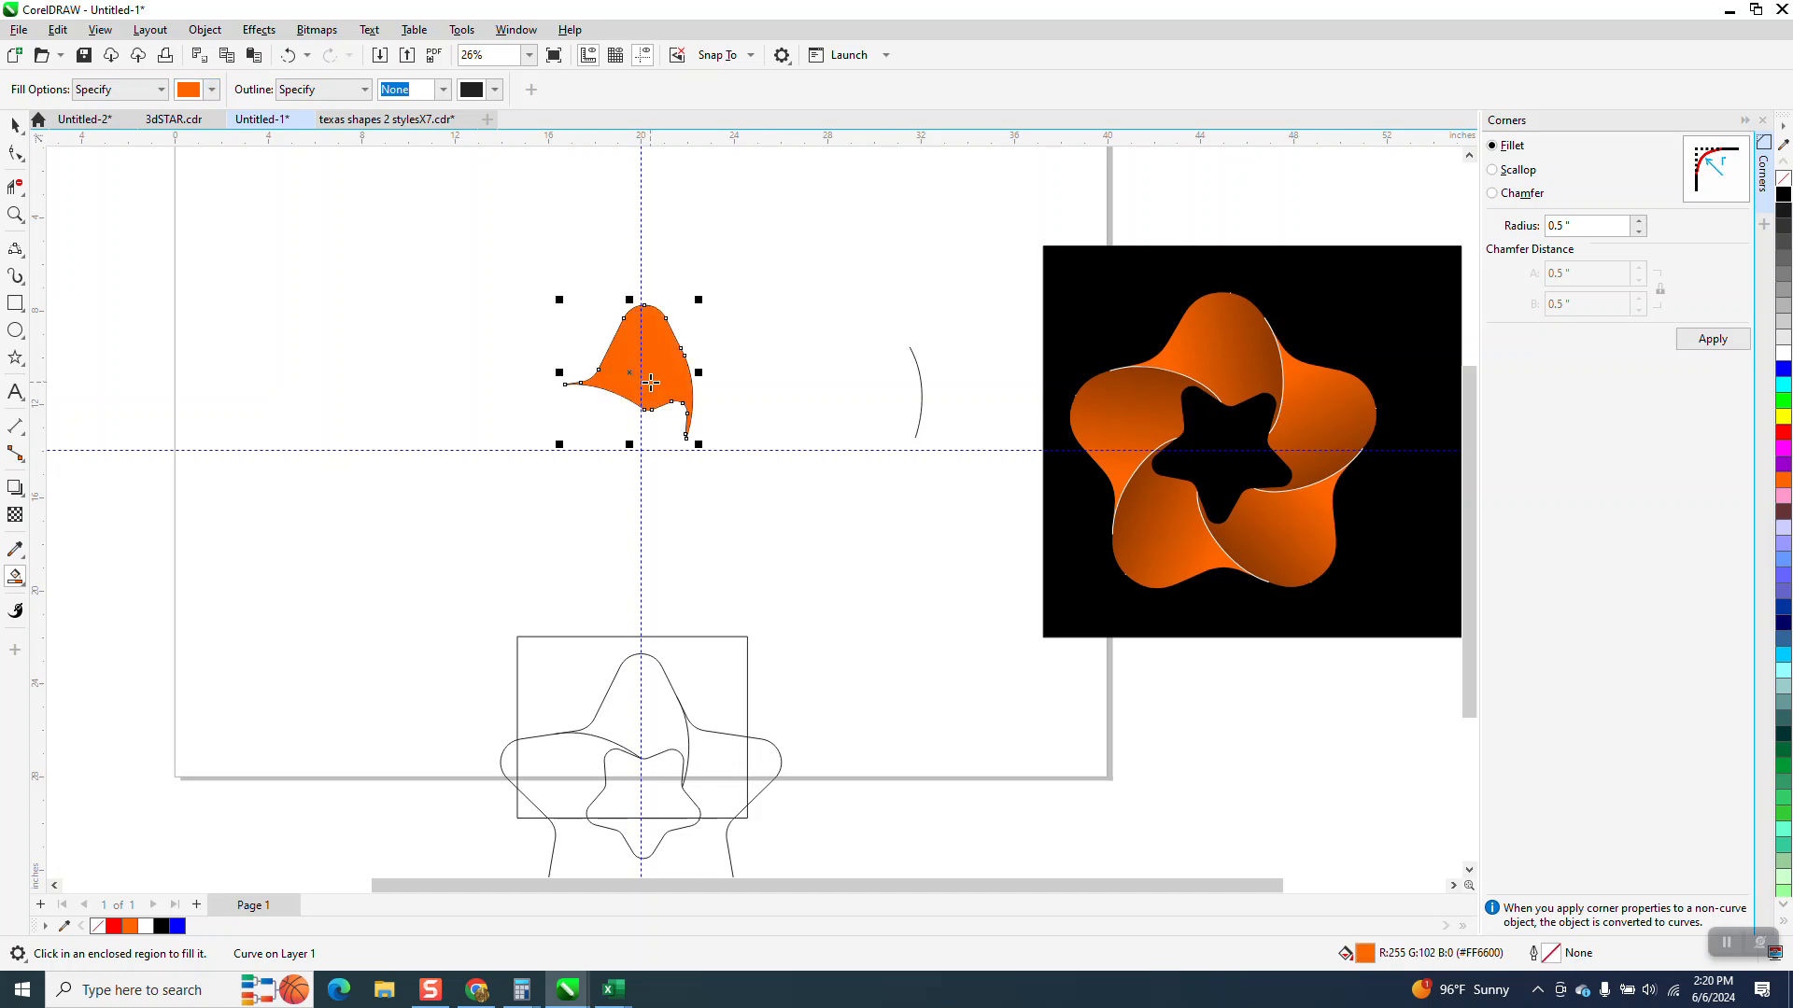
Nudge the orange piece and its outline copy apart so the orange shape stands on its own
key(Left)
click(15, 124)
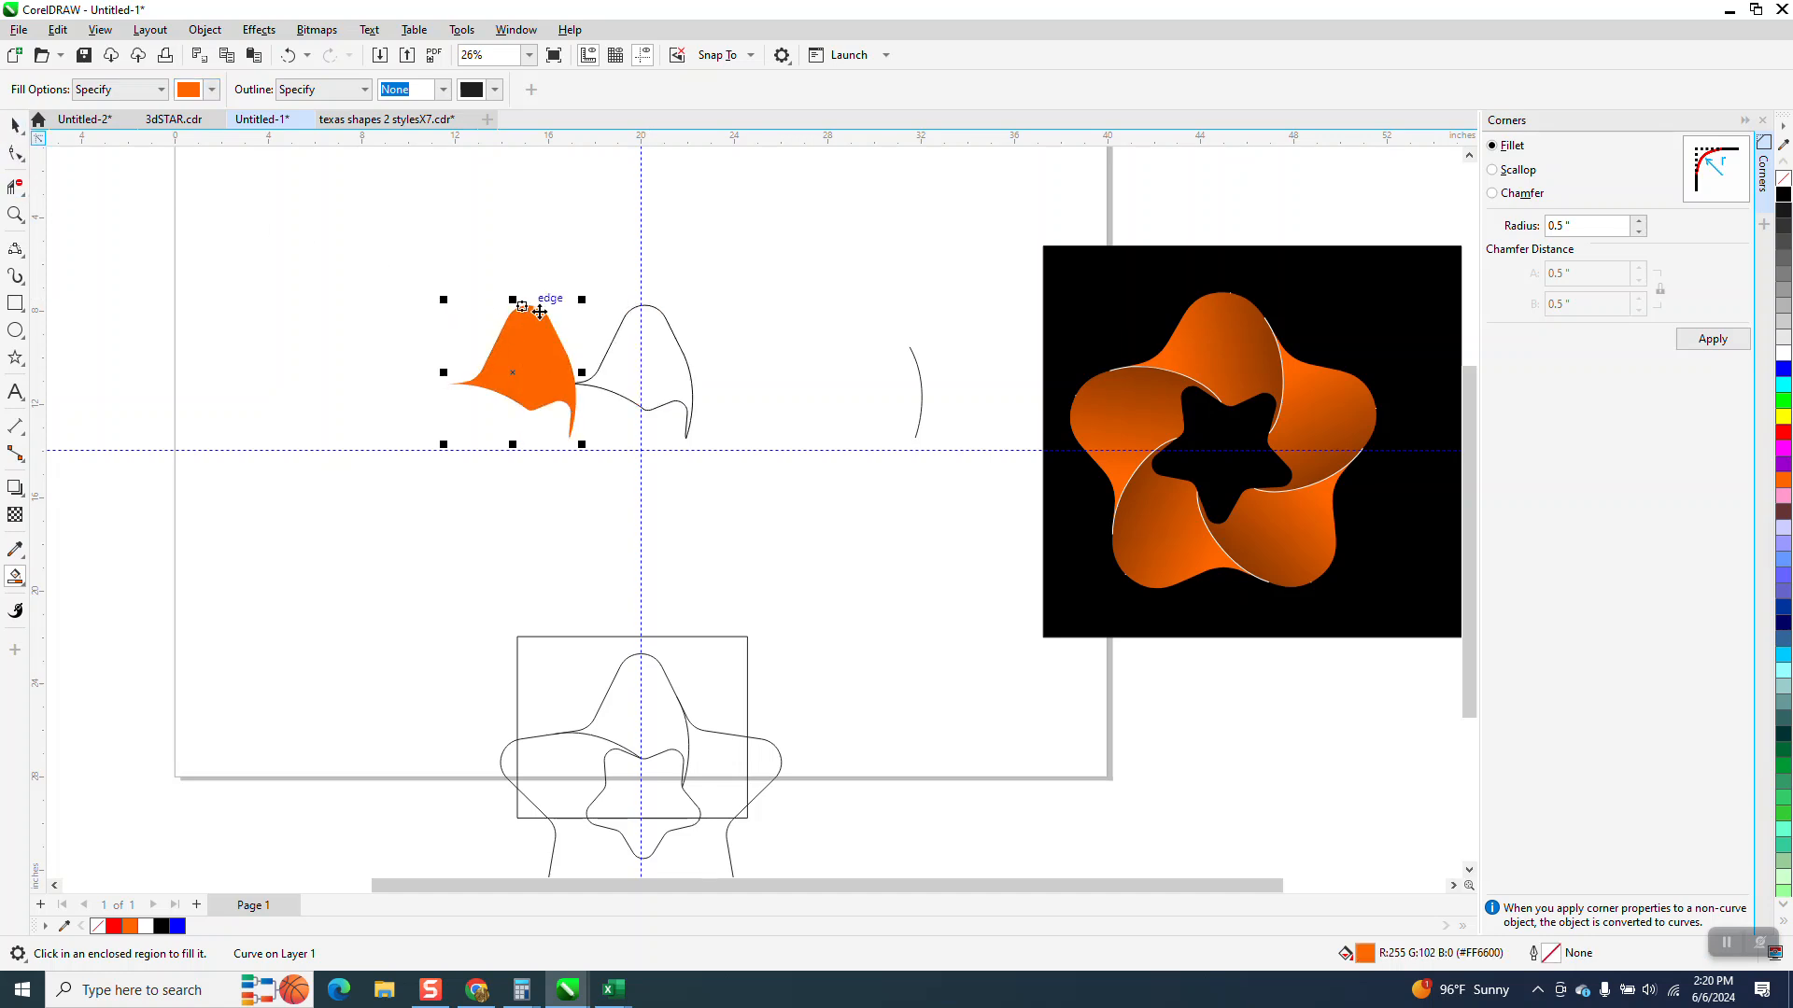
click(679, 355)
key(Up)
key(Up)
click(569, 385)
key(Down)
key(Up)
key(Right)
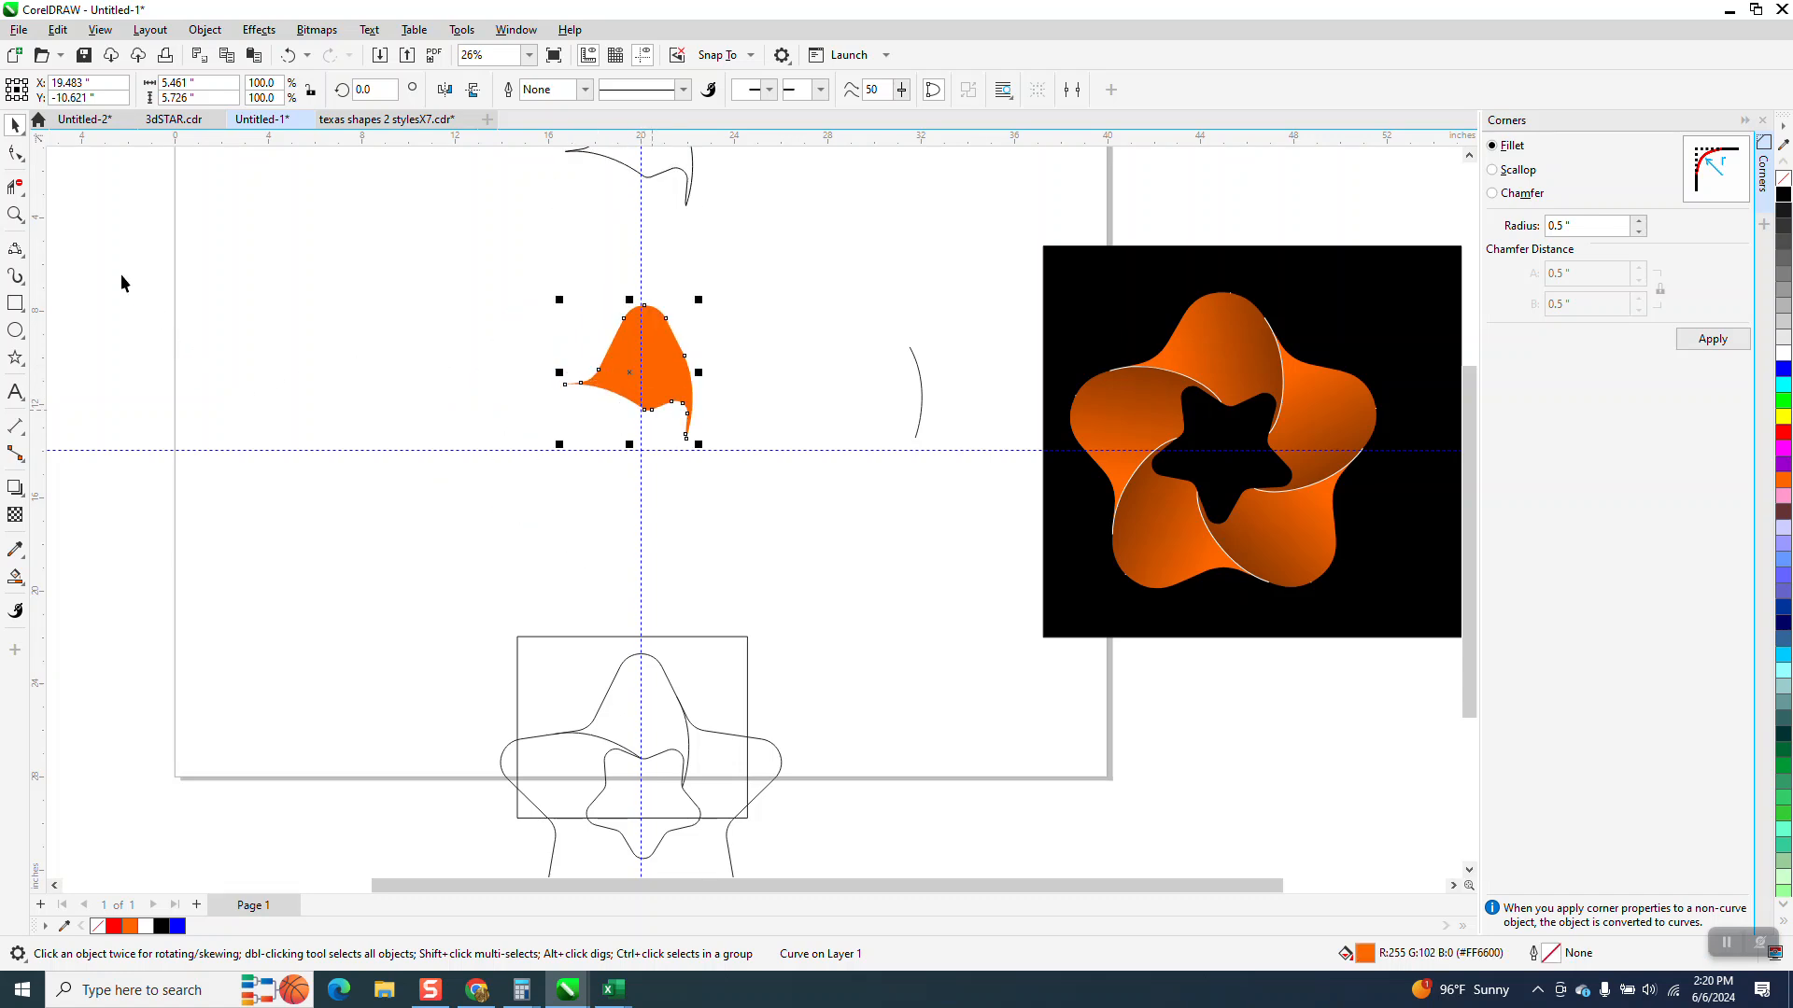
Apply a linear fountain fill to the orange piece, blending from orange to black toward its upper right
click(17, 216)
drag(396, 272, 833, 536)
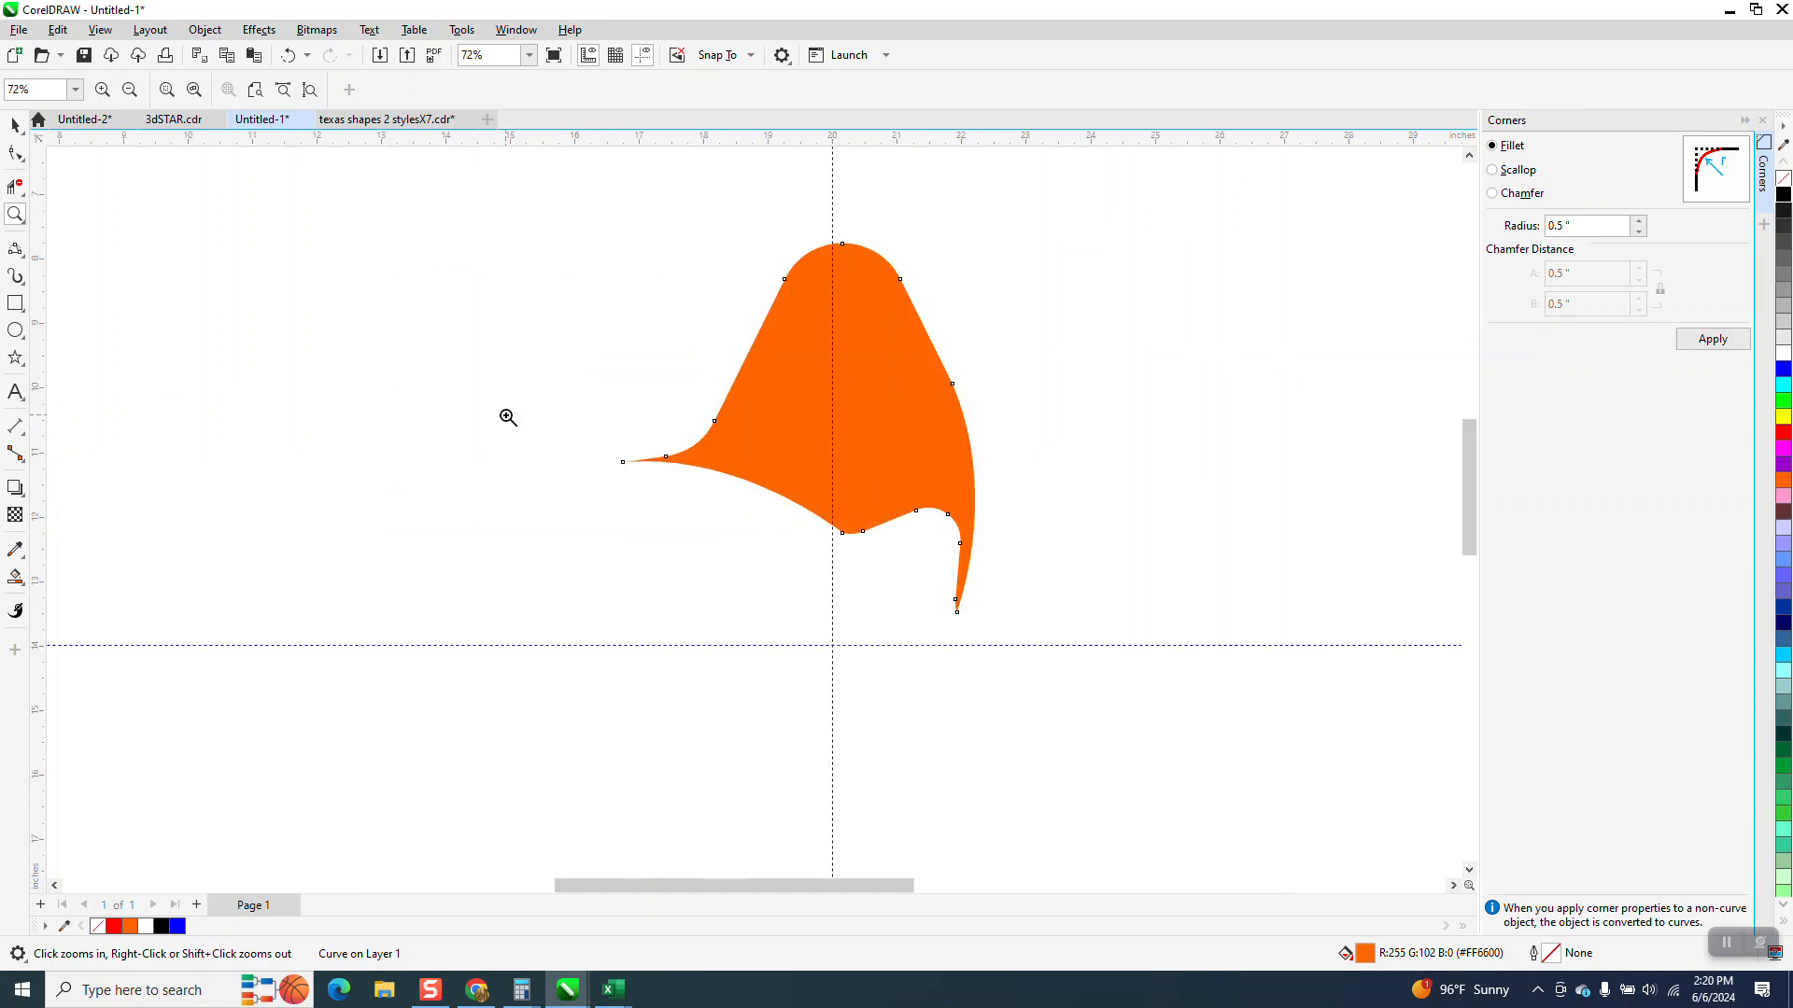
click(23, 588)
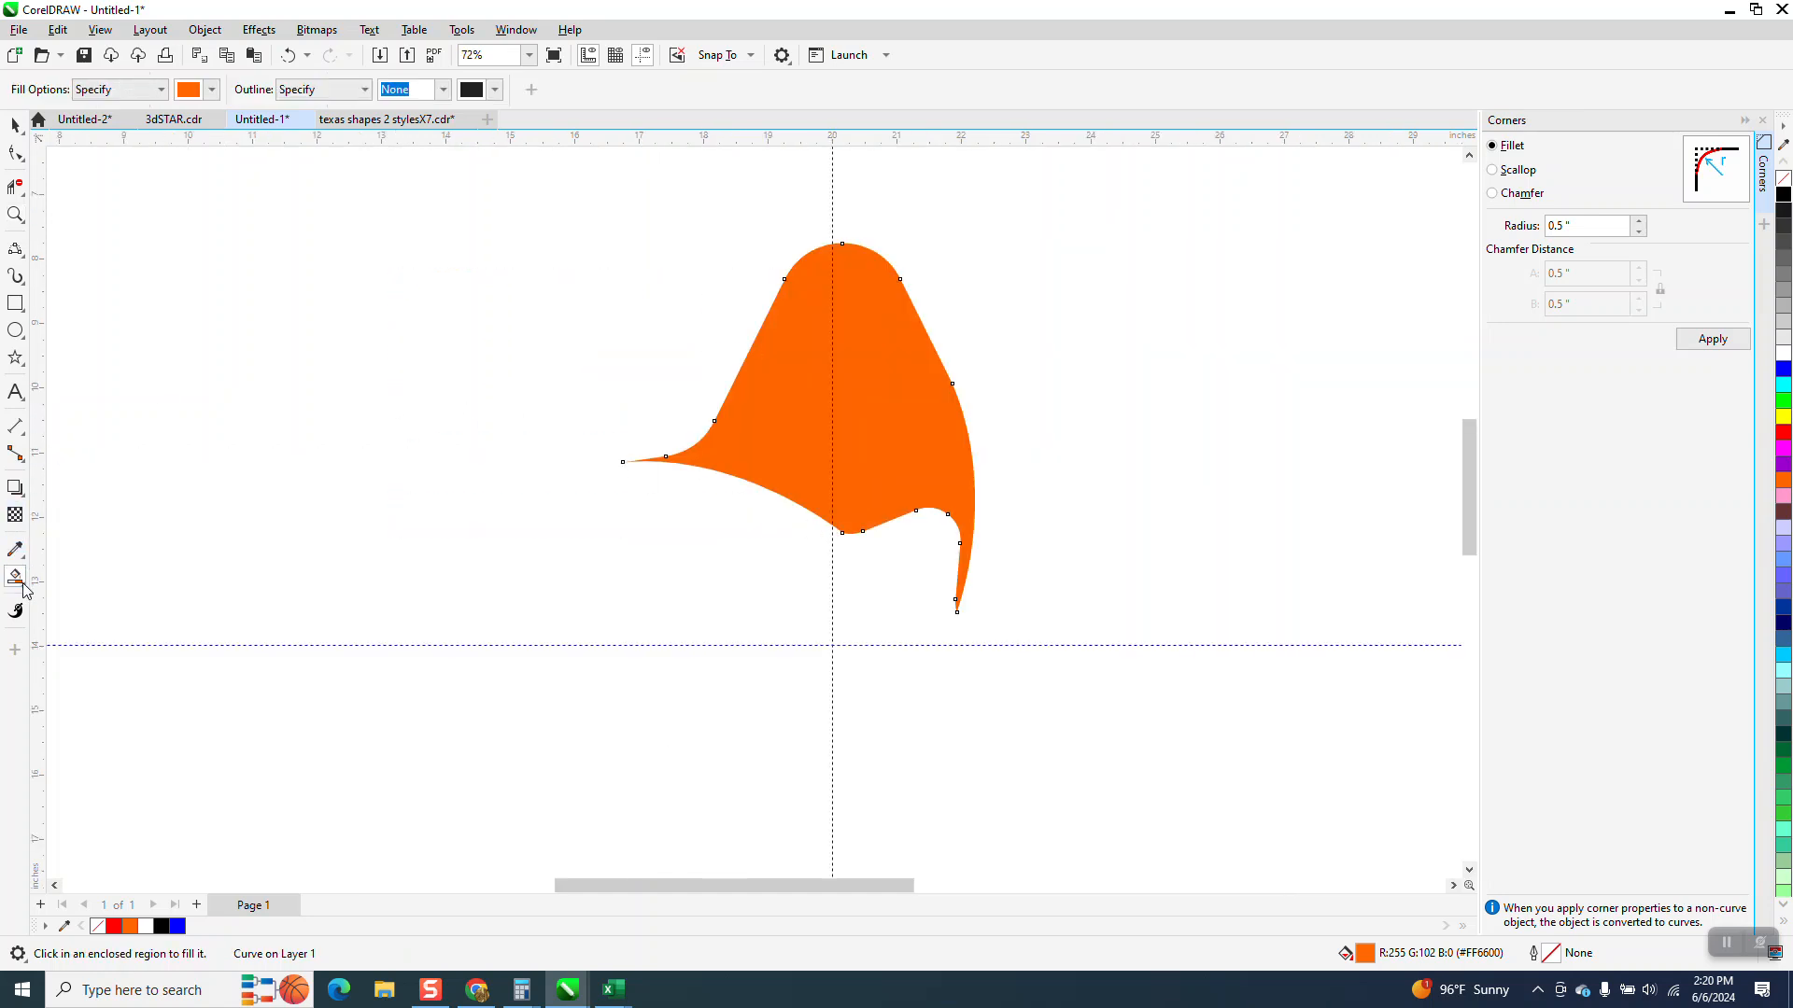
click(24, 590)
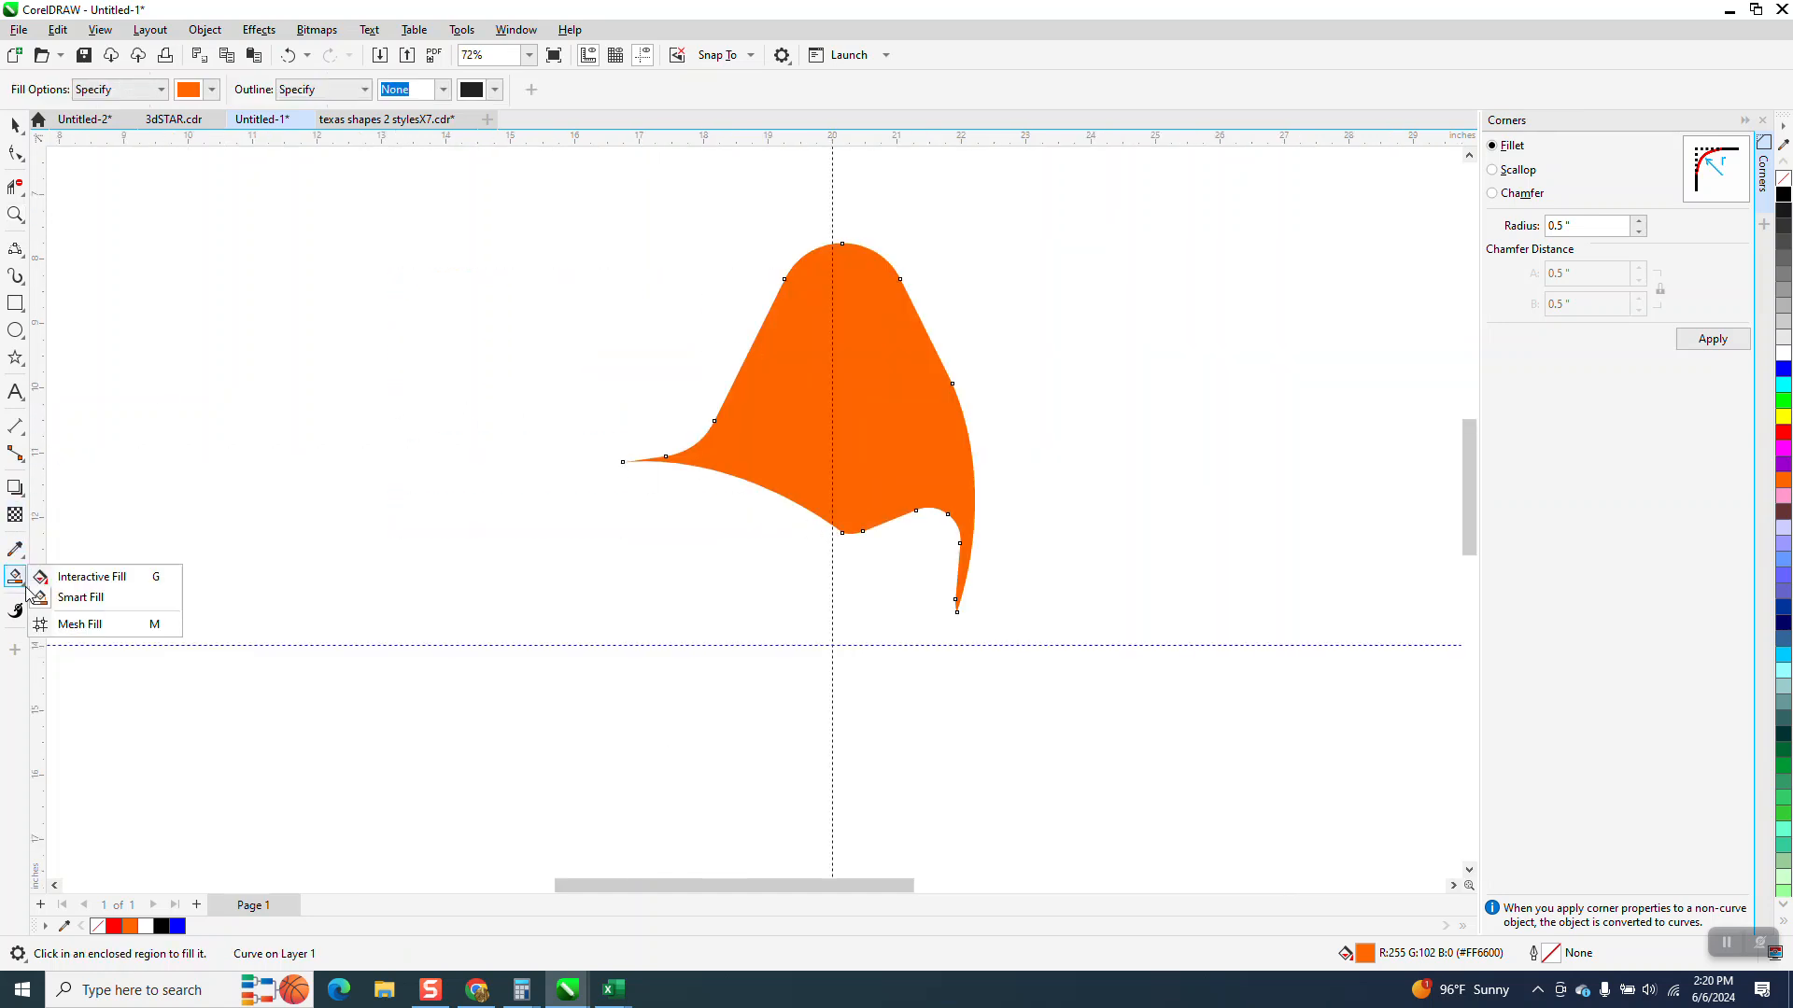
click(73, 577)
drag(743, 436, 1070, 321)
drag(1786, 198, 1127, 299)
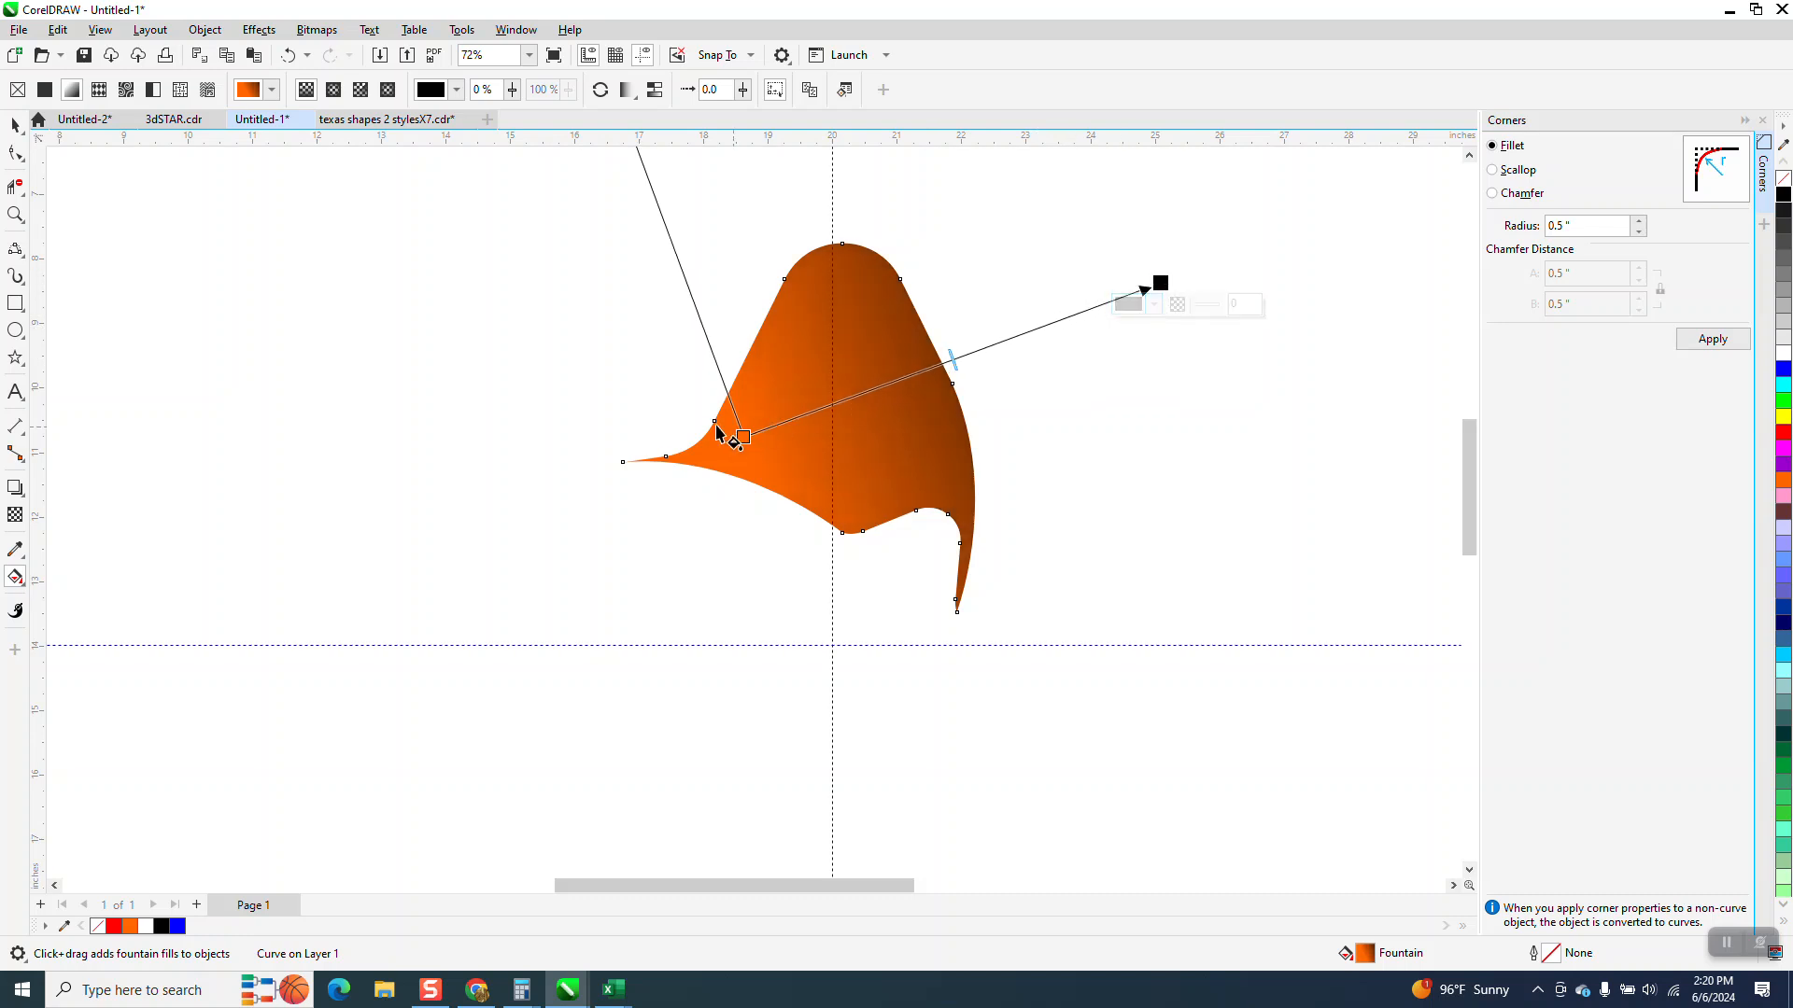
scroll(519, 419, down, 2)
click(13, 126)
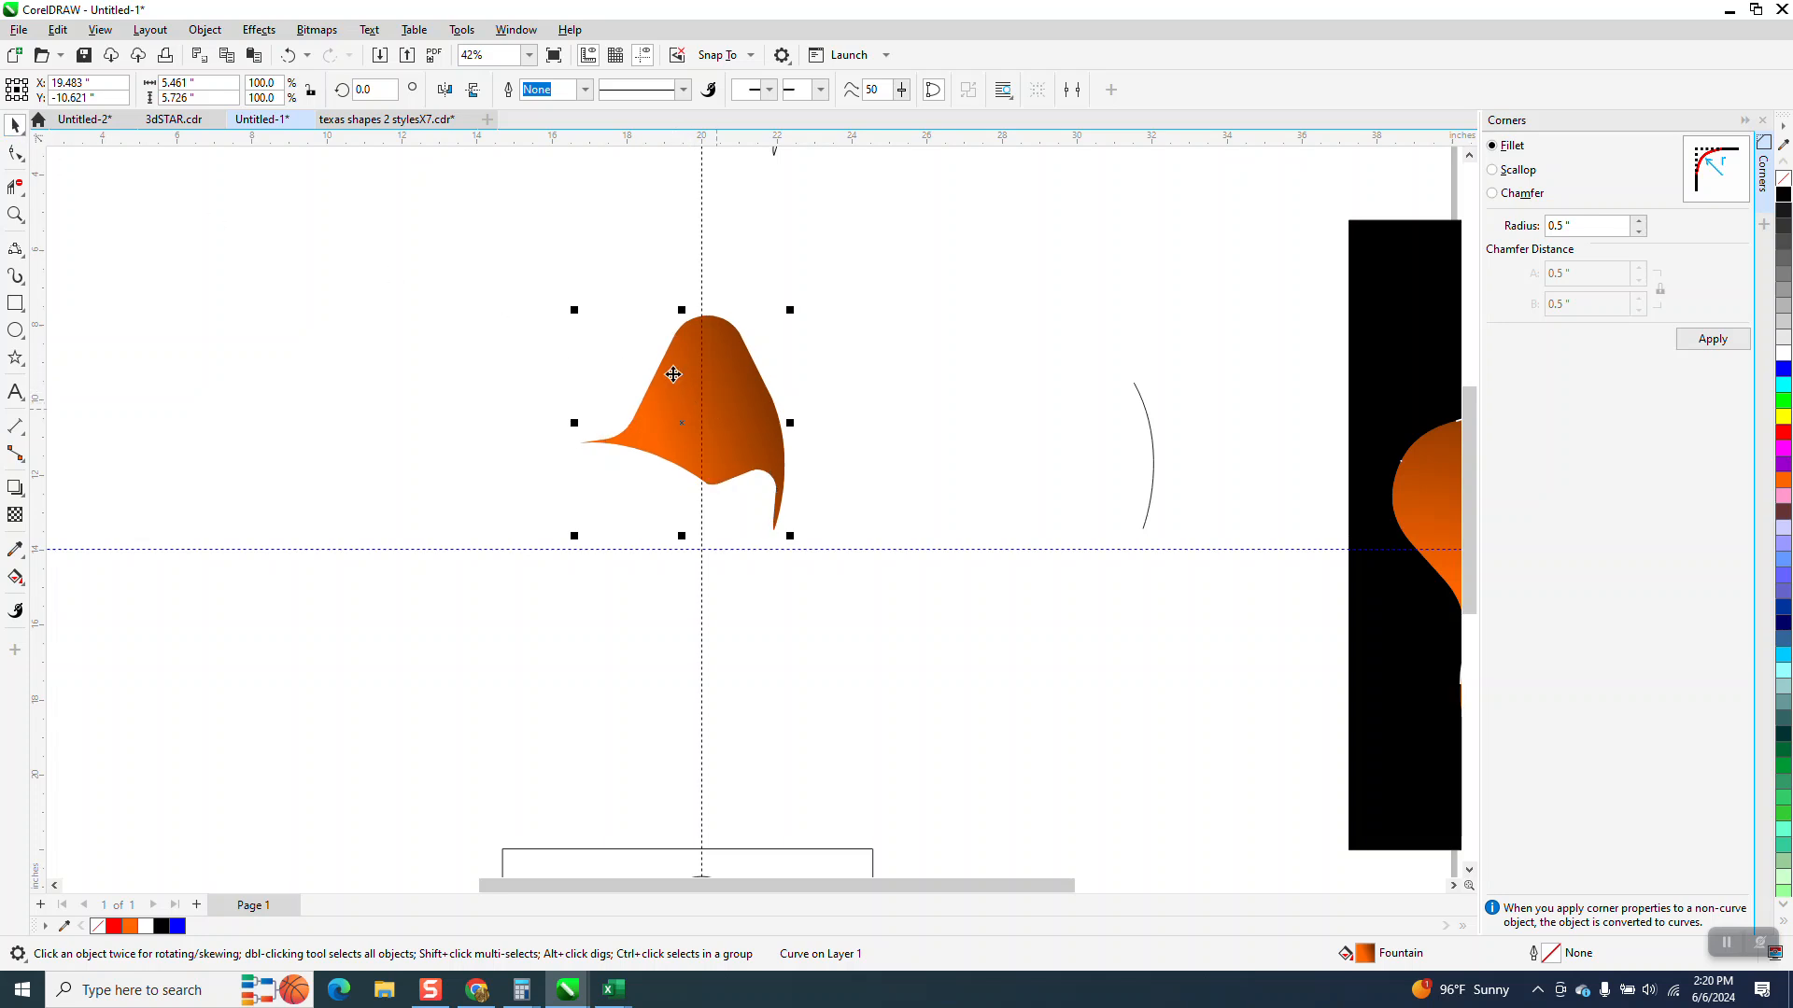
Rotate copies of the gradient piece by 72 degrees around the star's center to complete five pieces
click(698, 402)
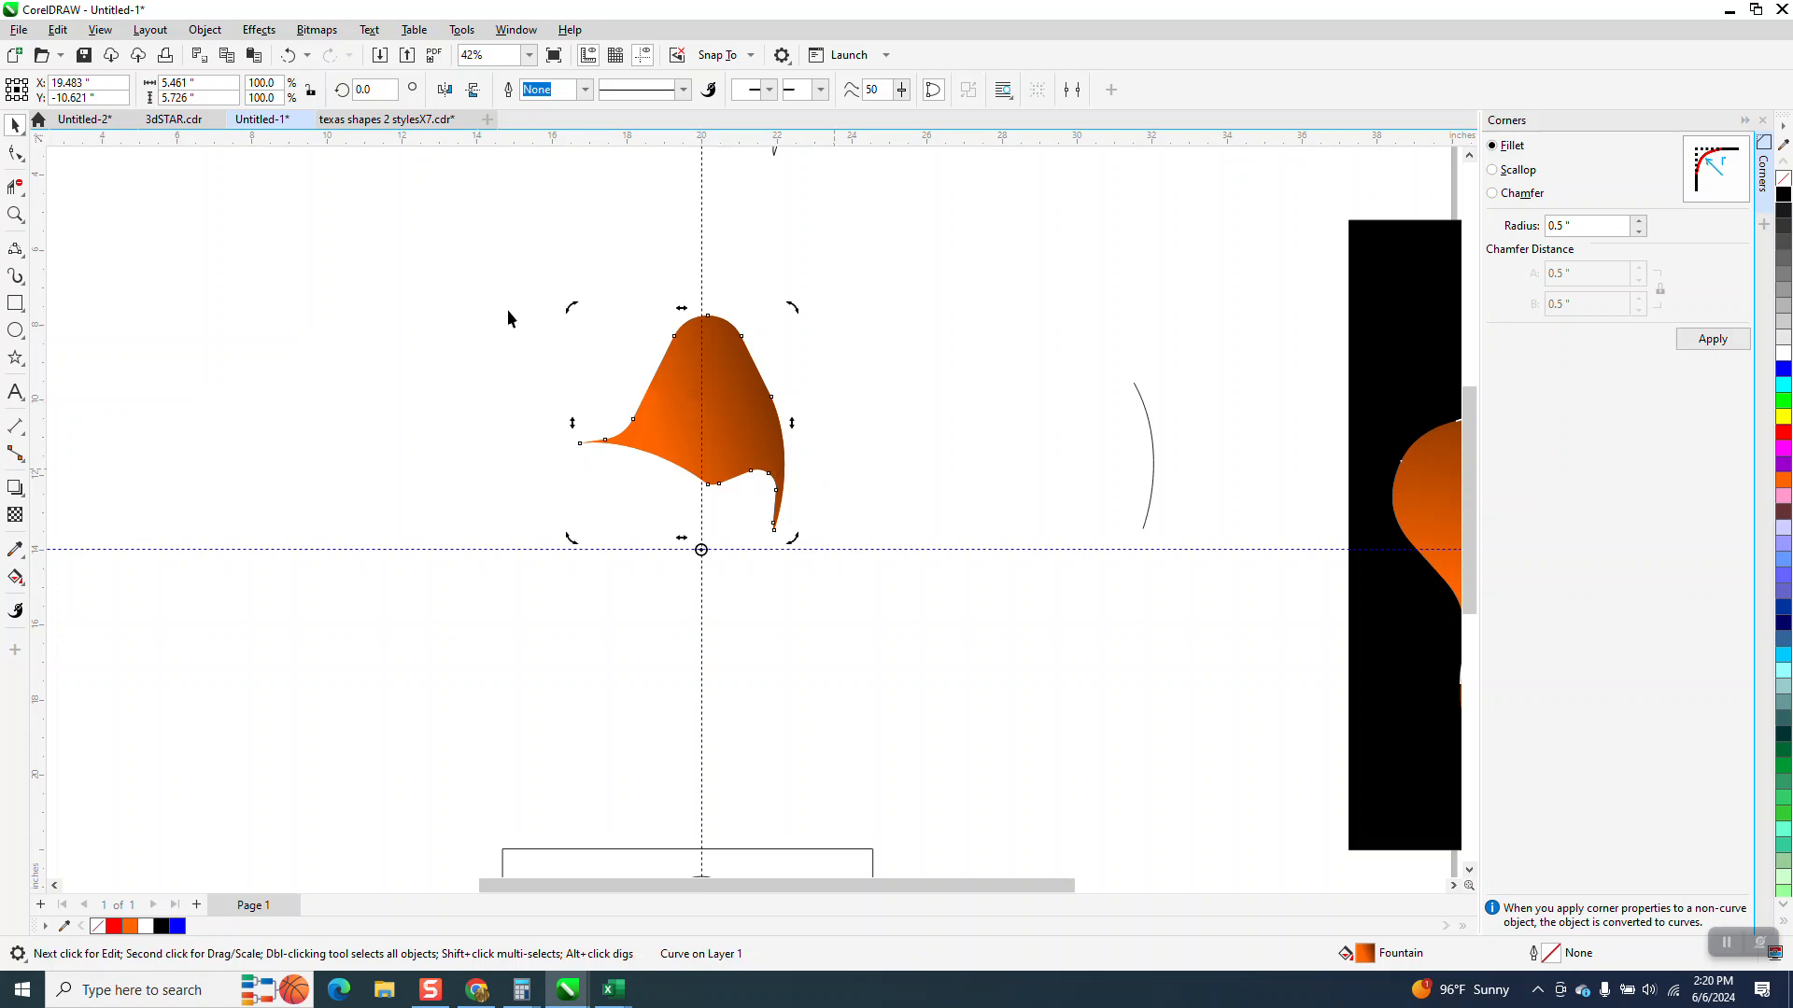
click(363, 91)
text(72)
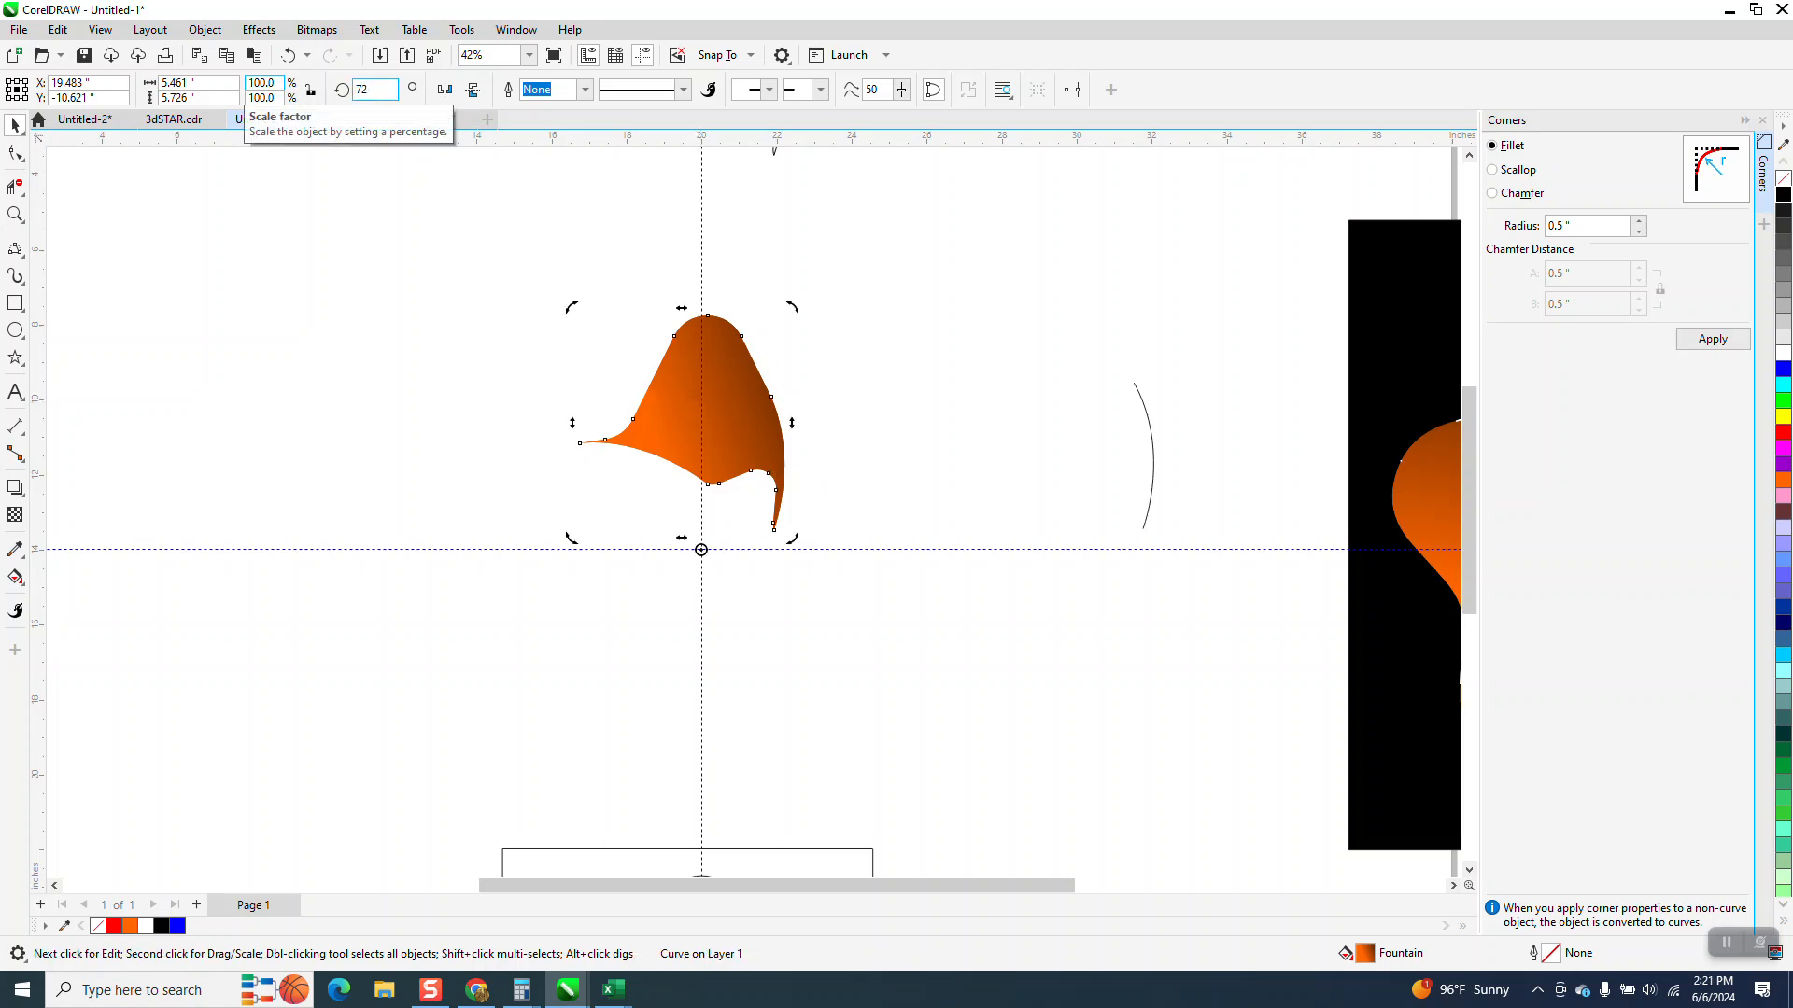
key(Return)
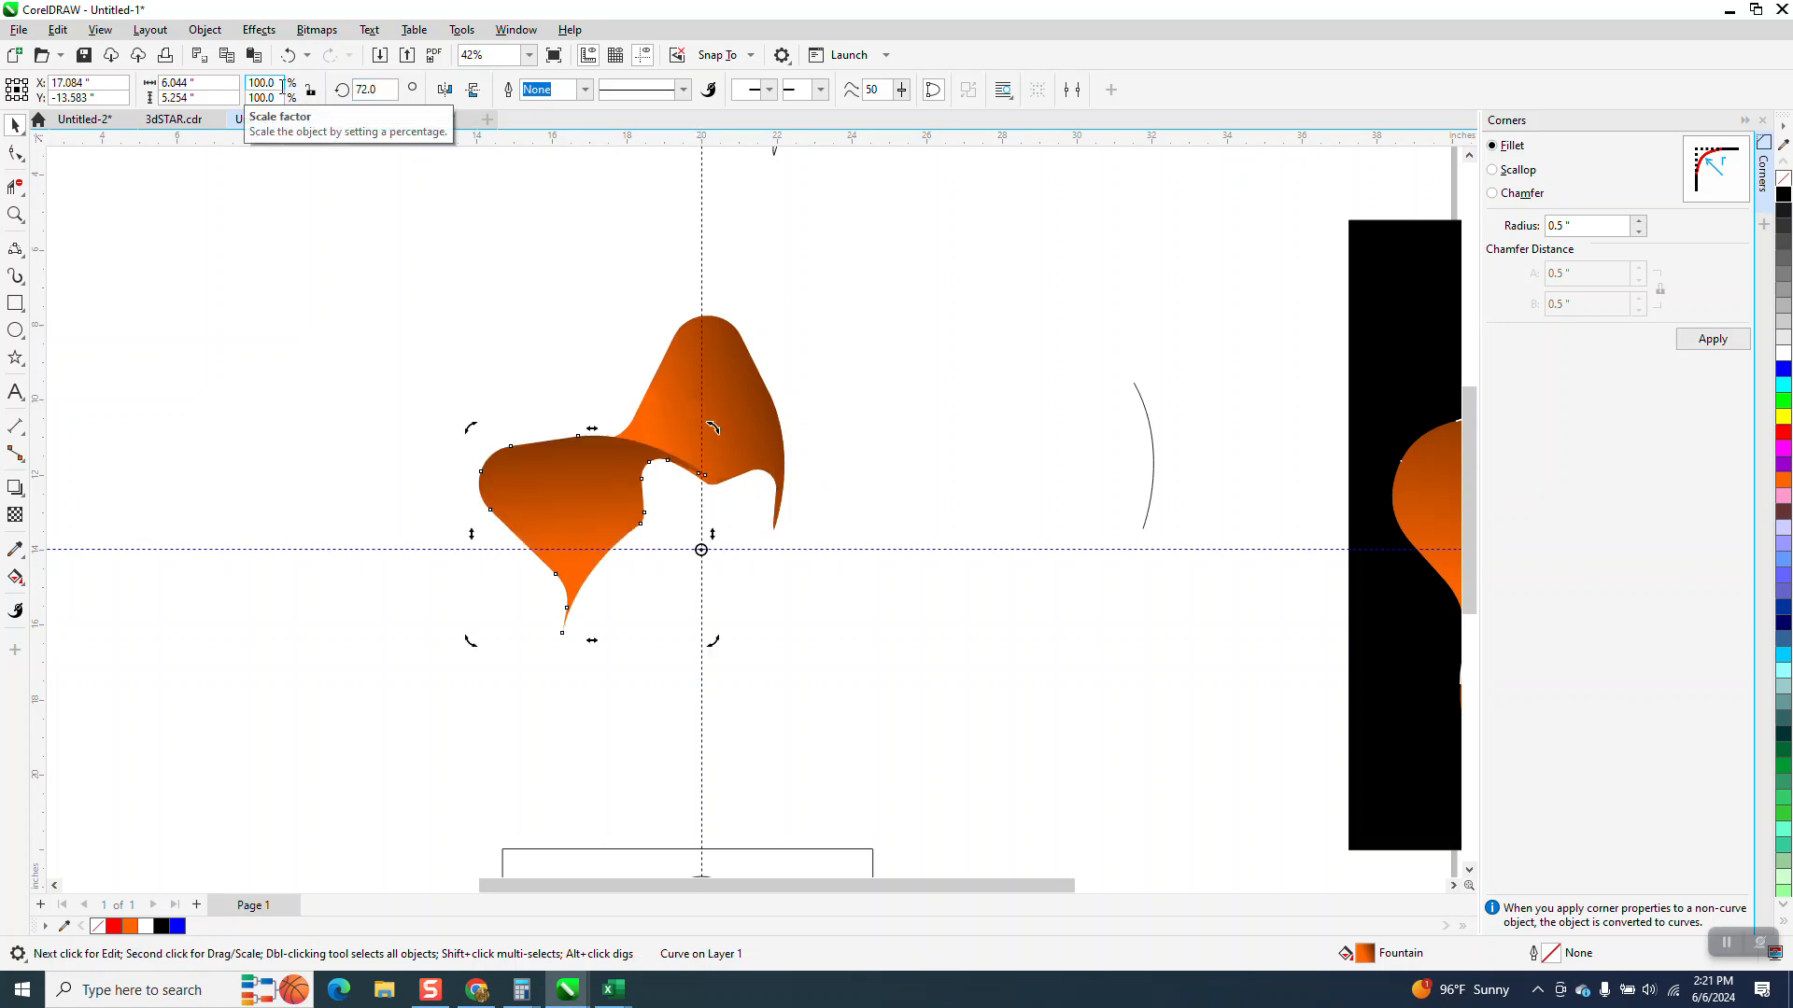
key(ctrl+r)
key(ctrl+r)
key(ctrl+r)
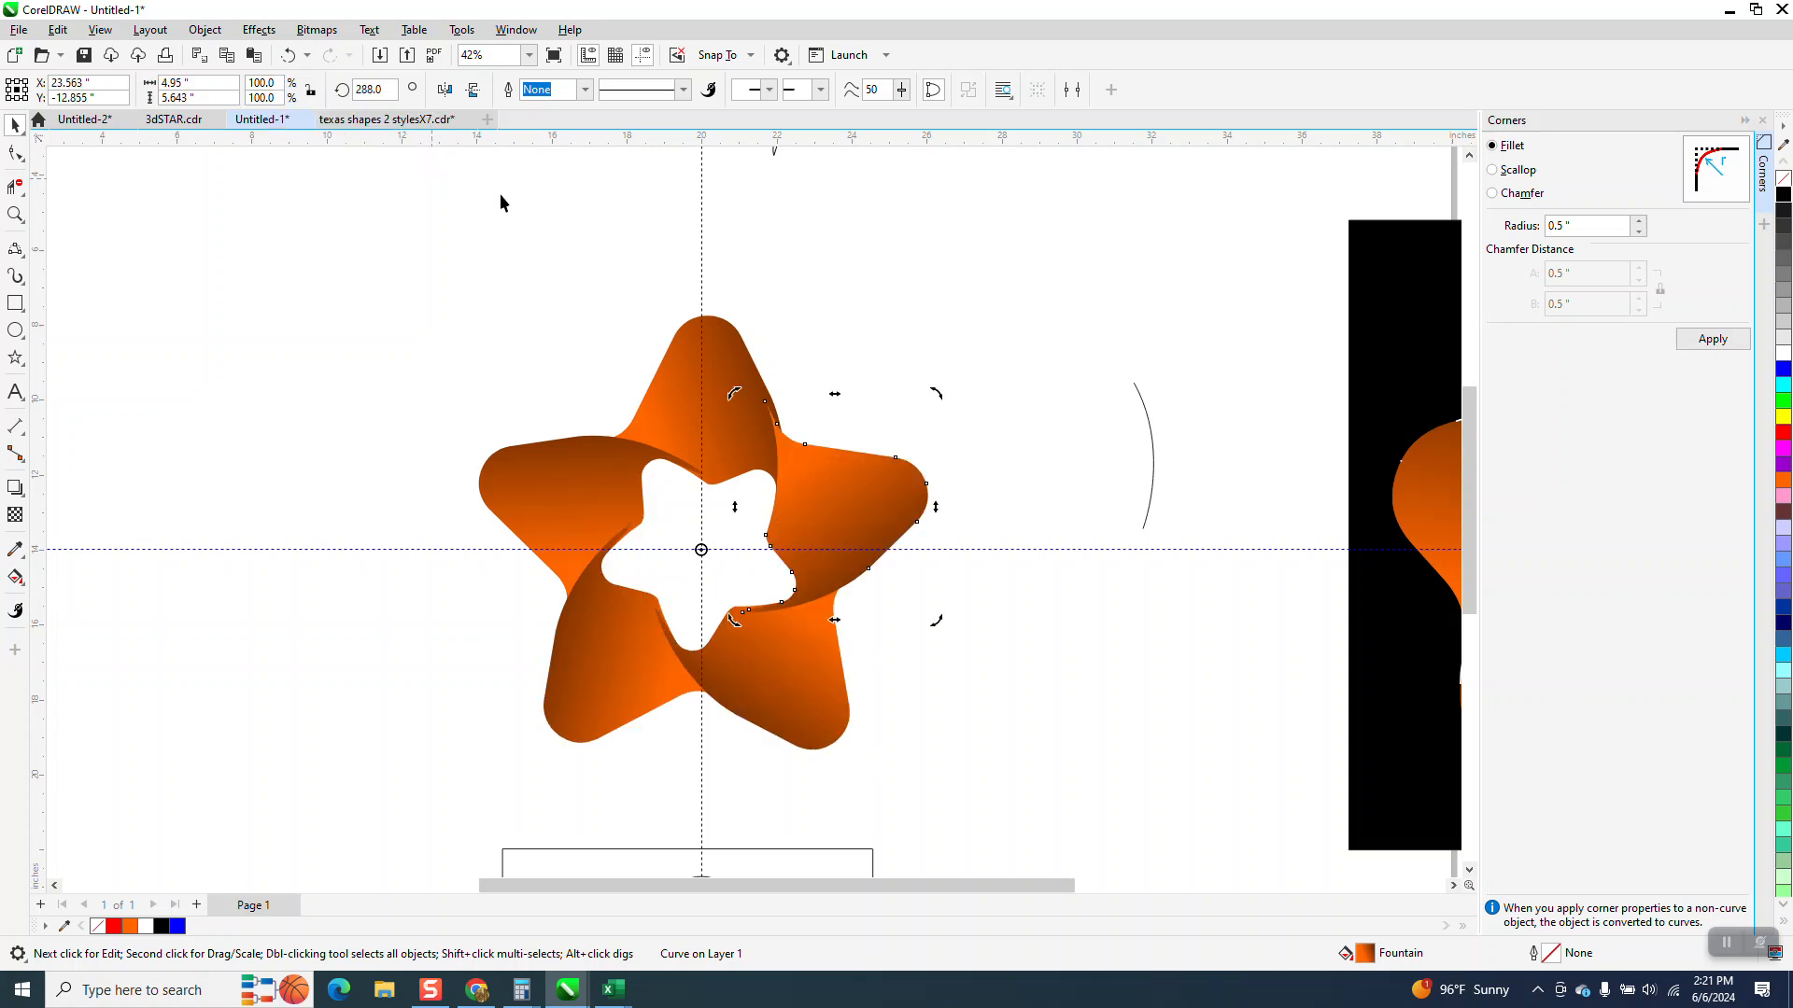
Undo the four rotated copies, returning to the single gradient piece
click(15, 215)
drag(596, 368, 921, 545)
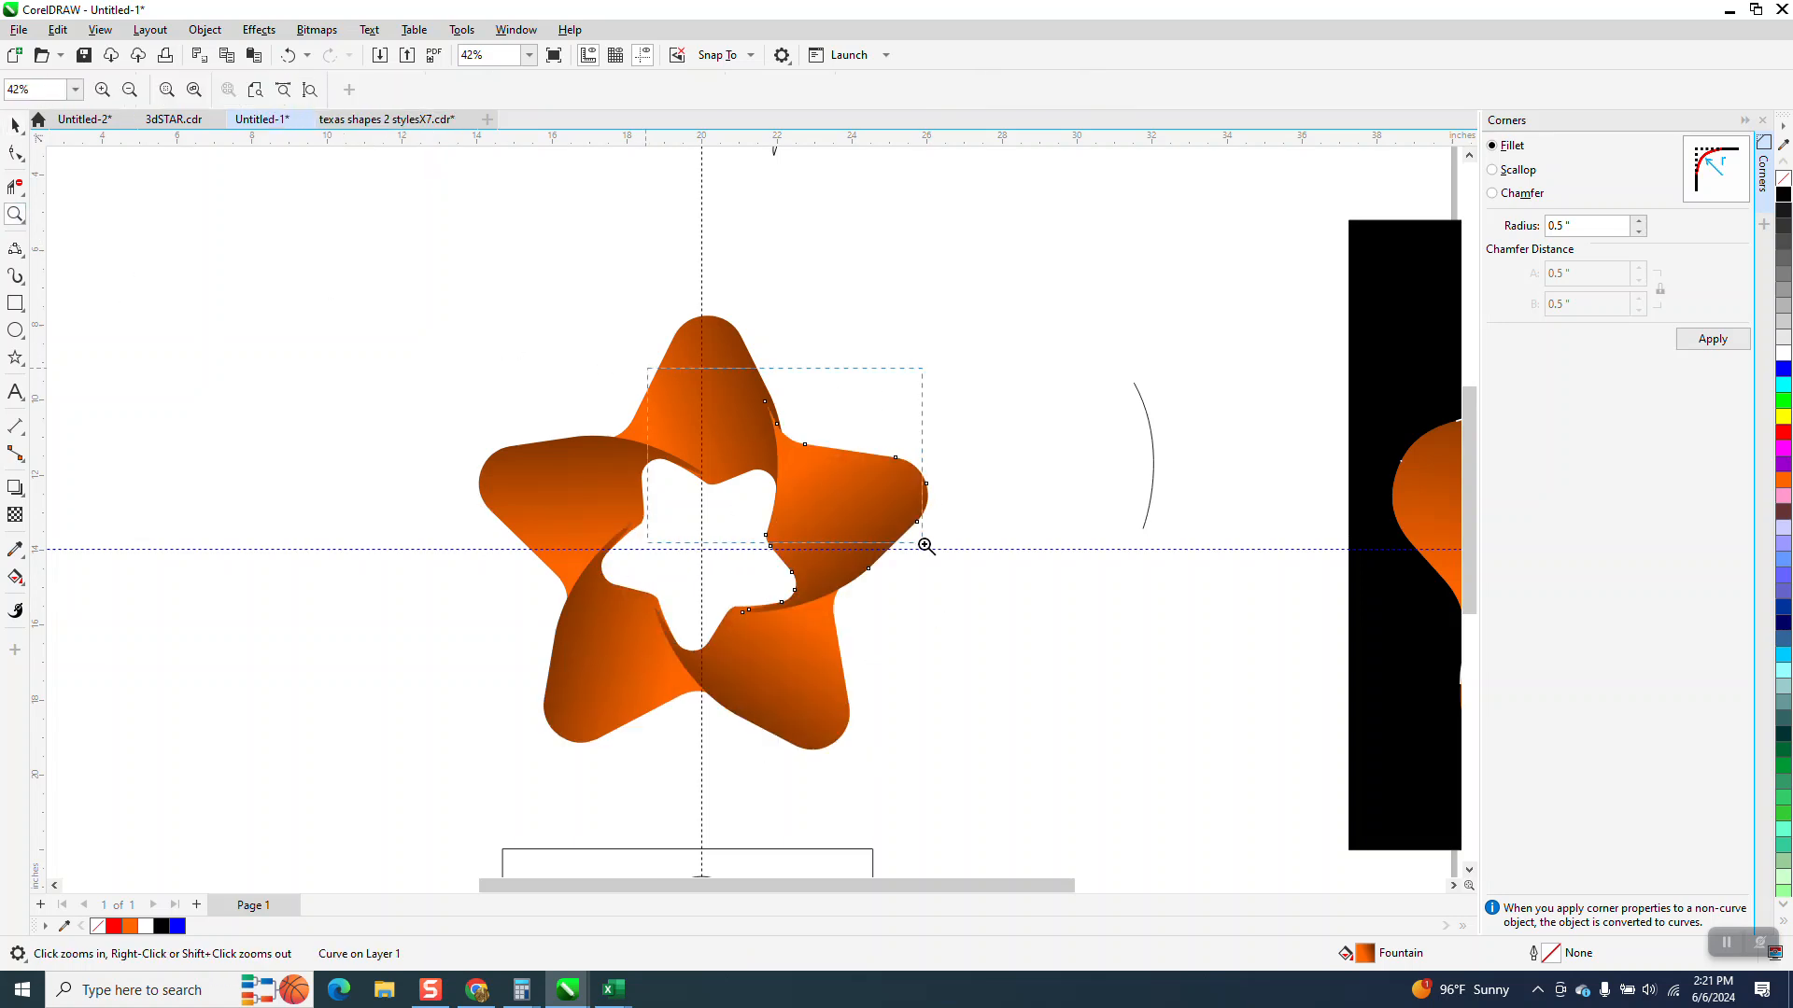
scroll(881, 515, down, 1)
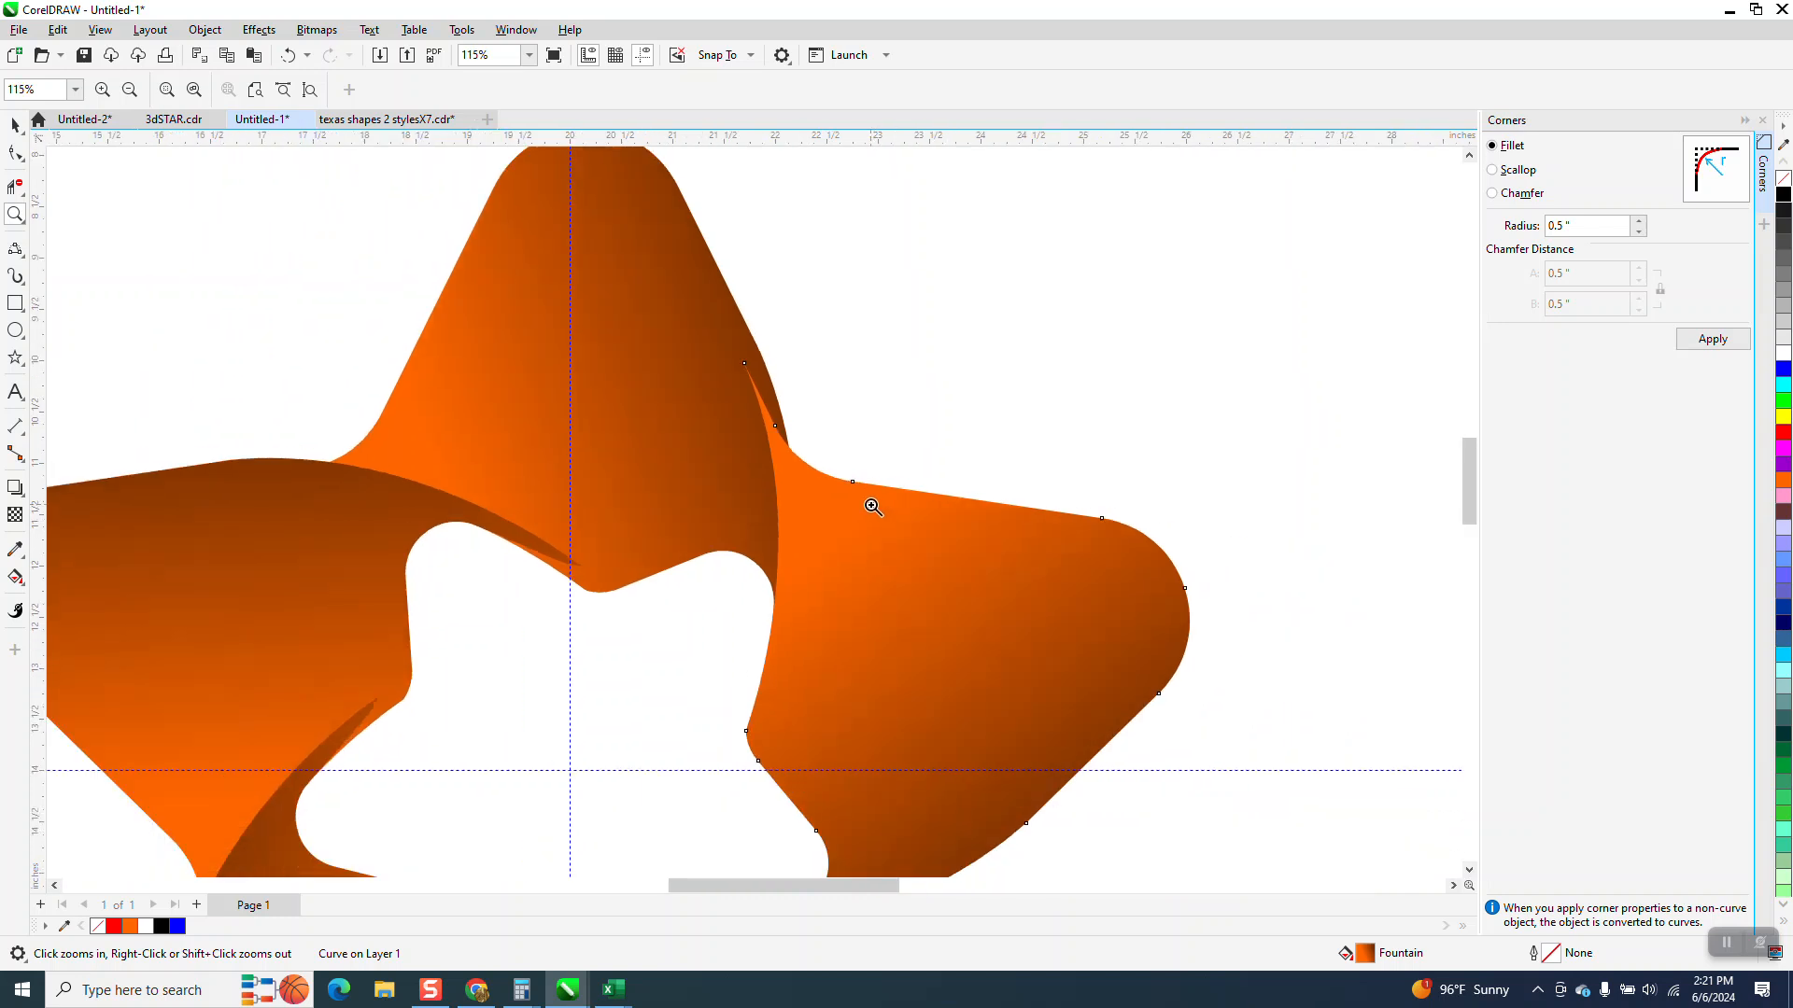
scroll(872, 506, down, 1)
scroll(866, 500, down, 1)
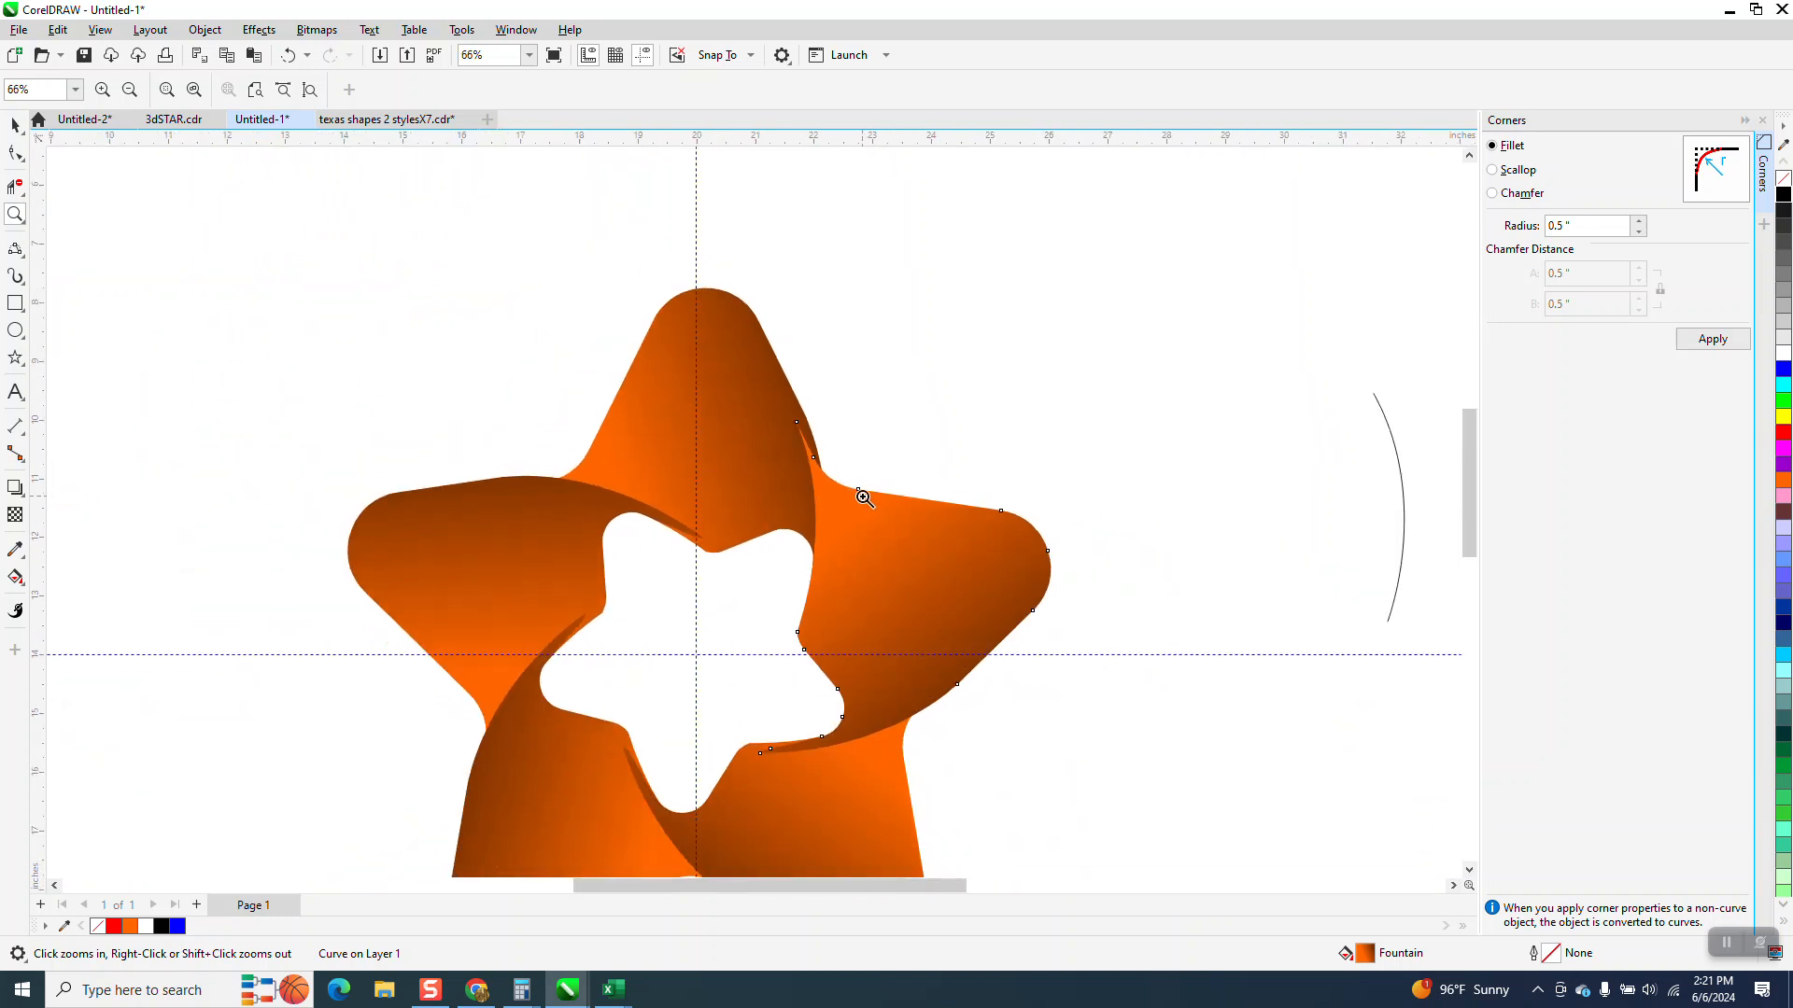
scroll(862, 497, down, 1)
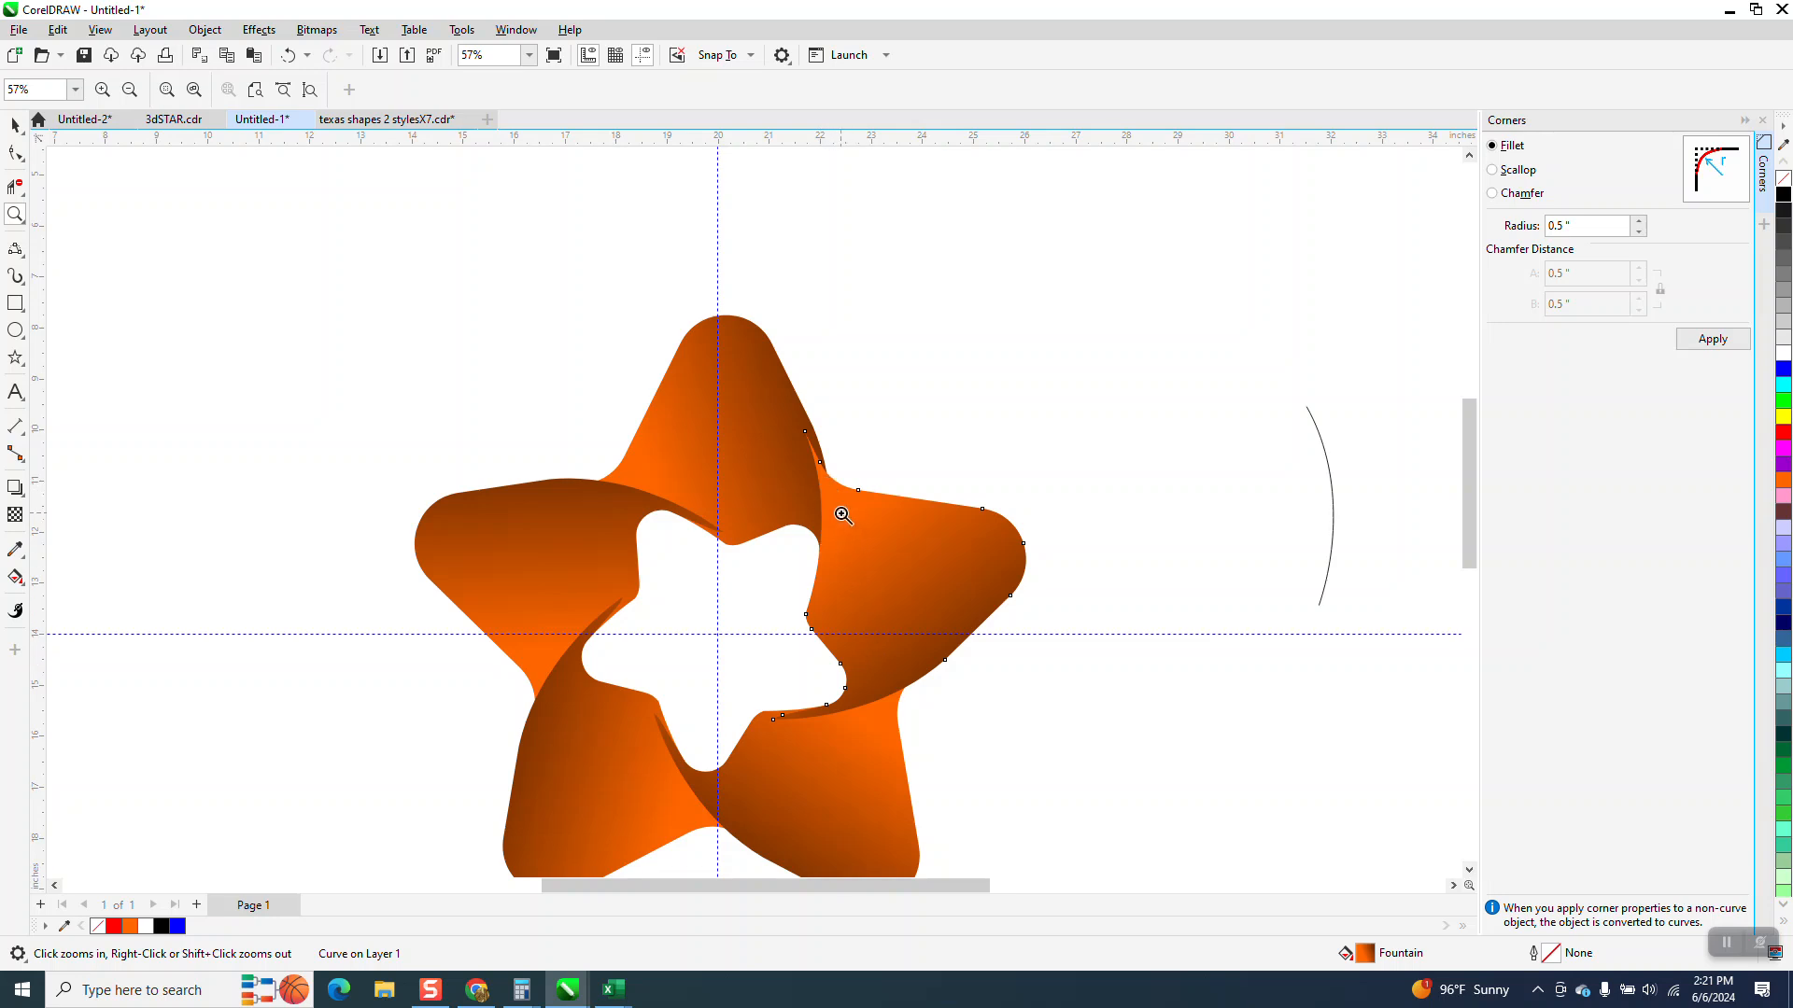
click(288, 56)
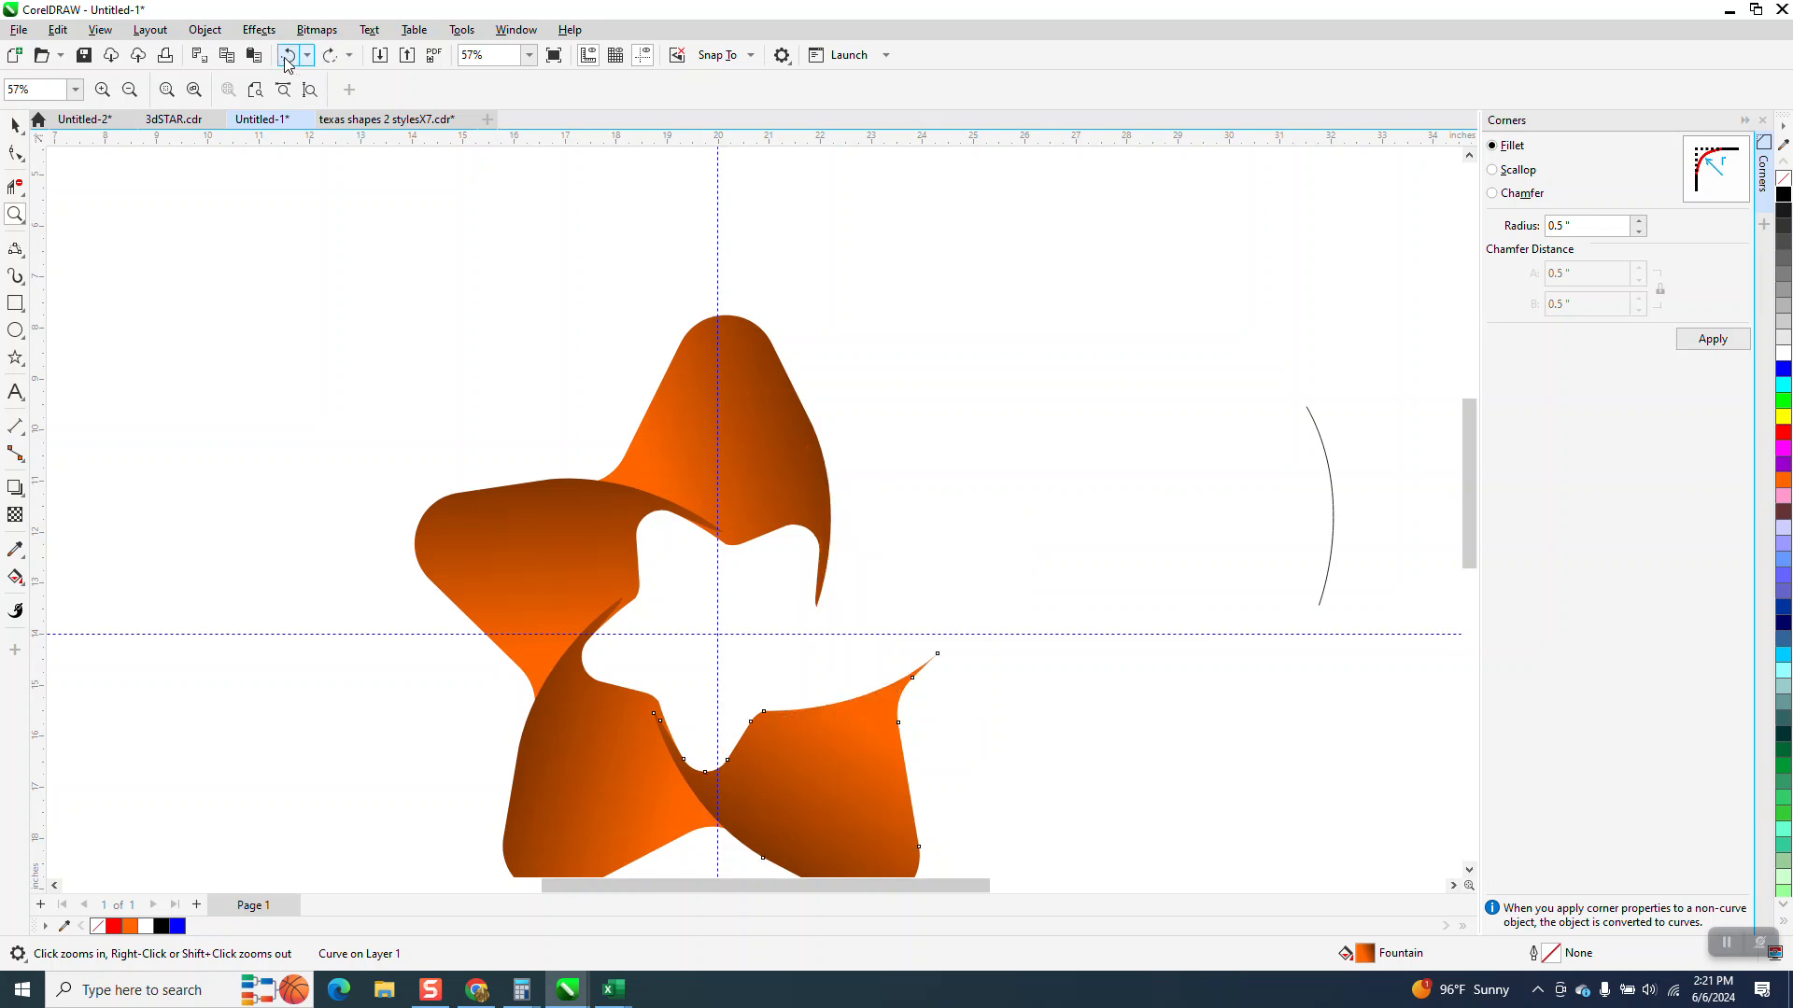
click(288, 56)
click(288, 56)
click(288, 56)
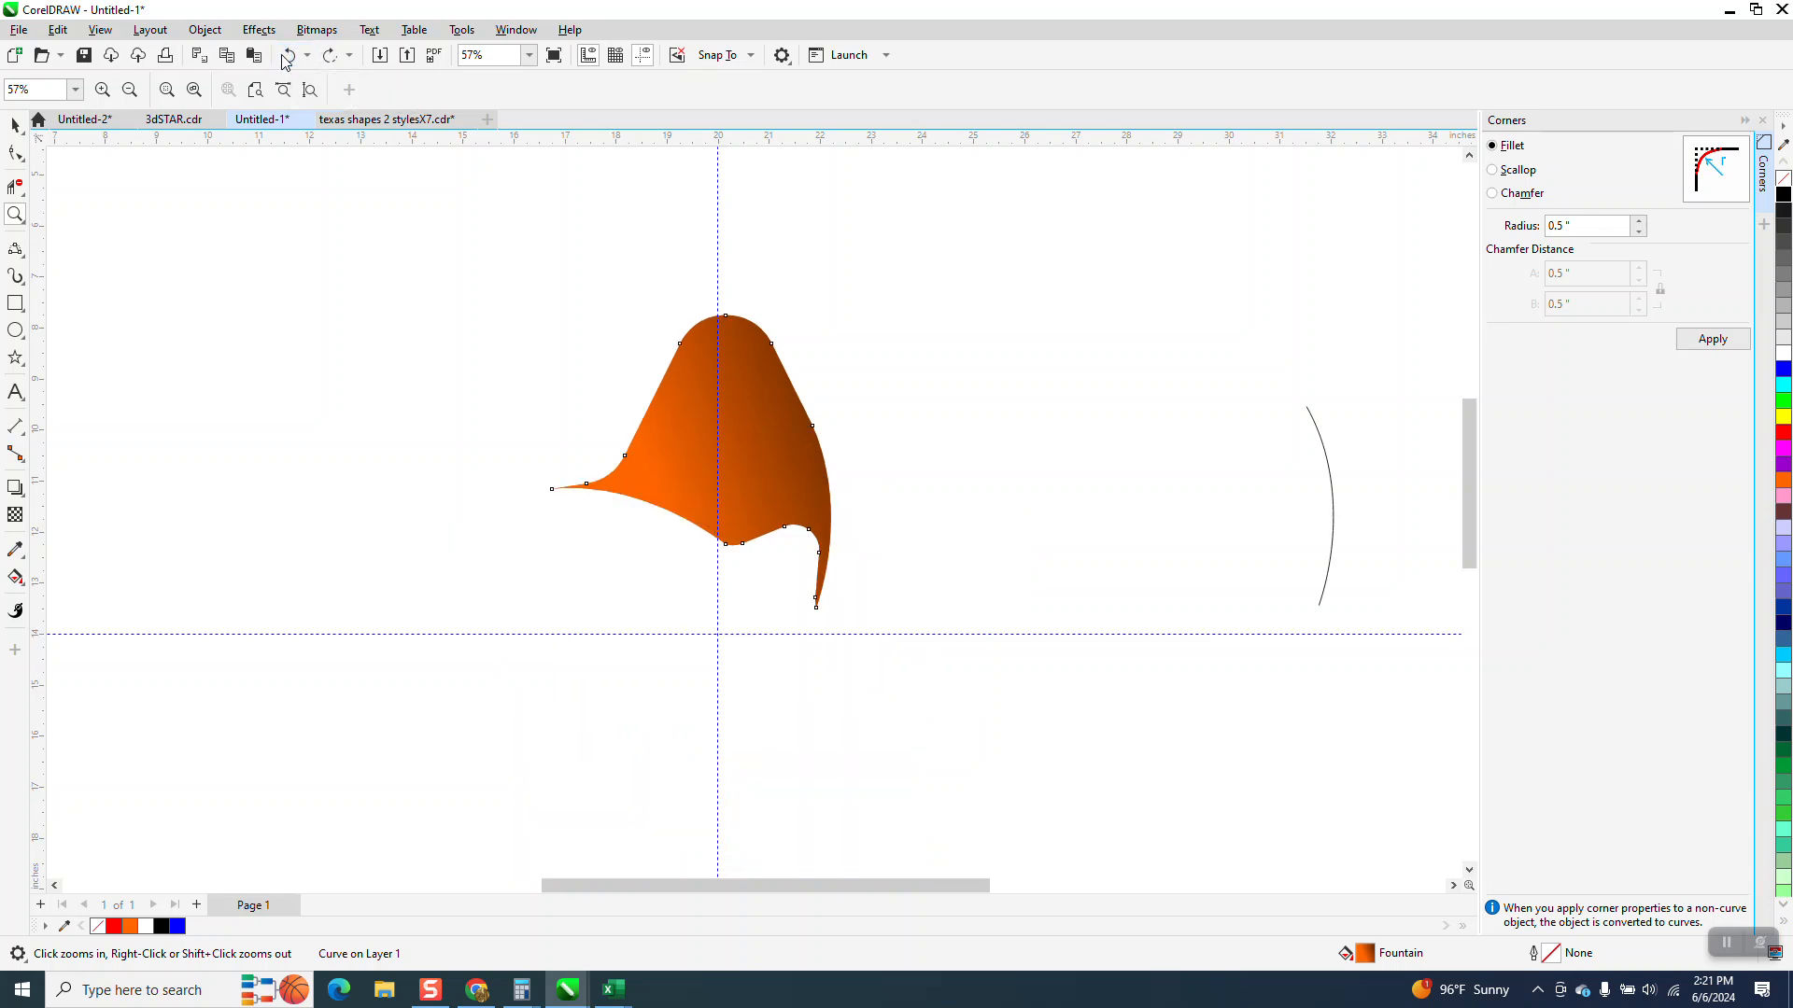
Try to rotate the gradient piece freehand around the star's center
click(15, 124)
click(707, 452)
drag(841, 306, 408, 425)
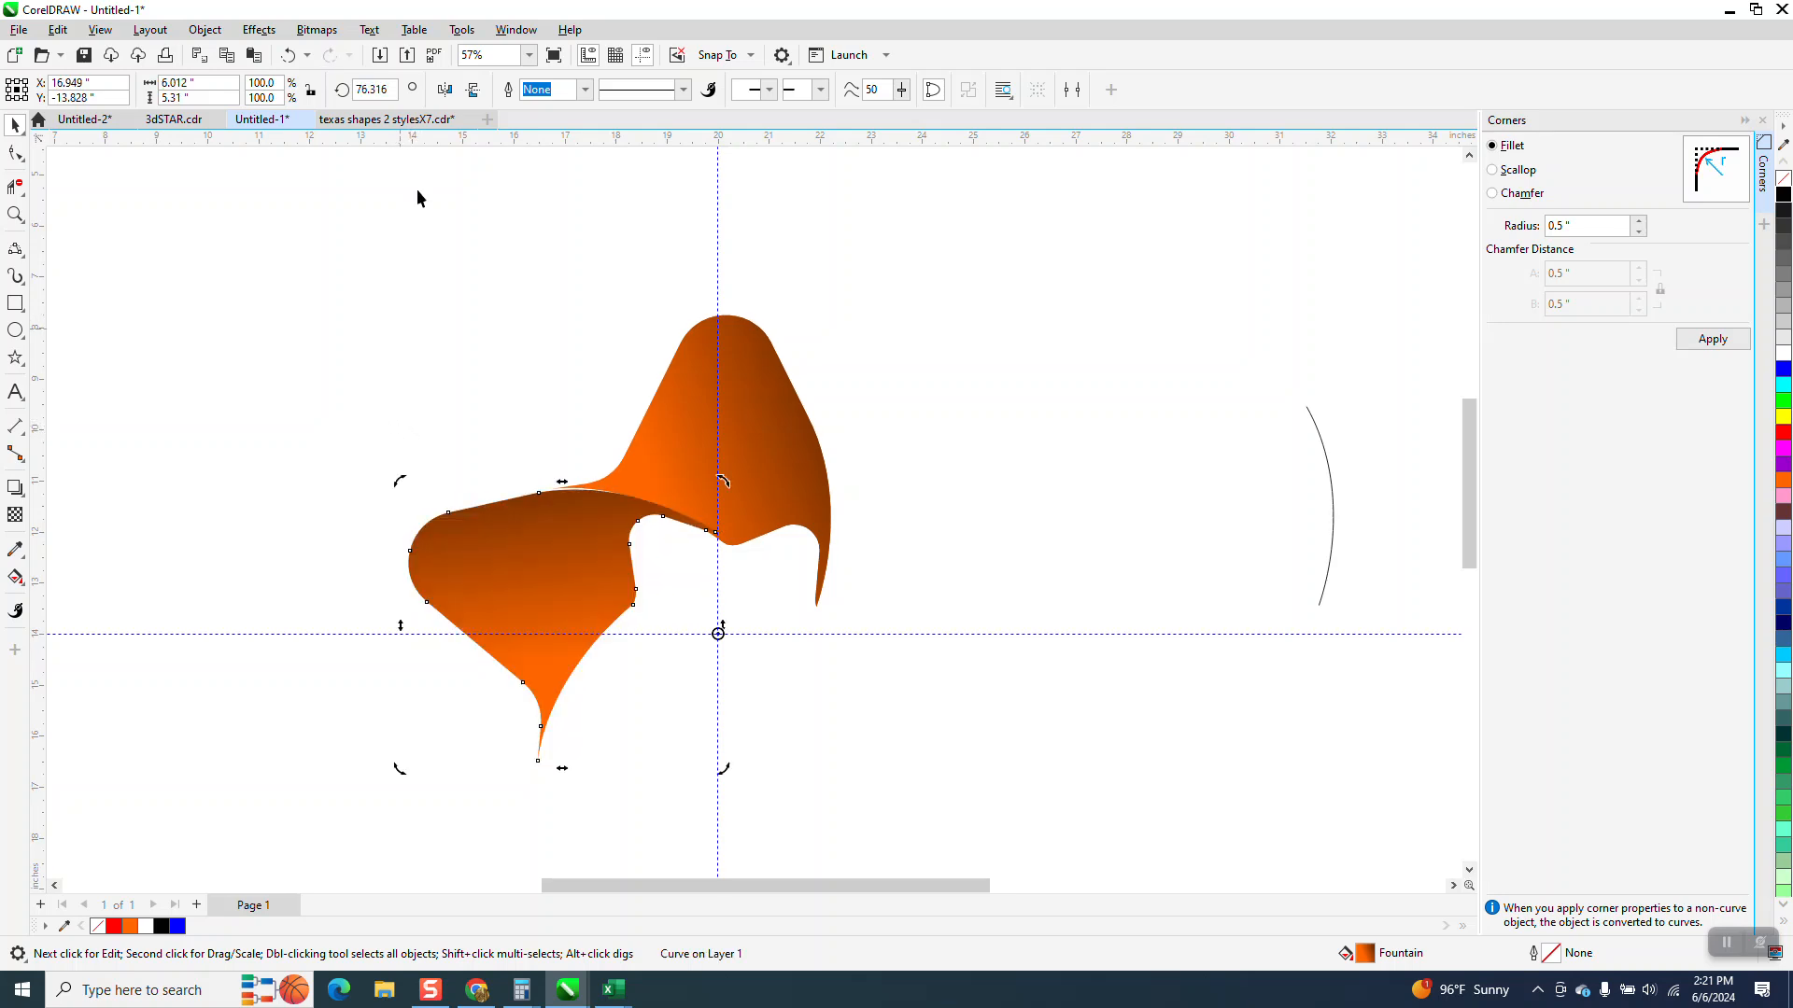
Undo repeatedly back to the star outlines with the rectangle, before the smart fill was made
click(290, 56)
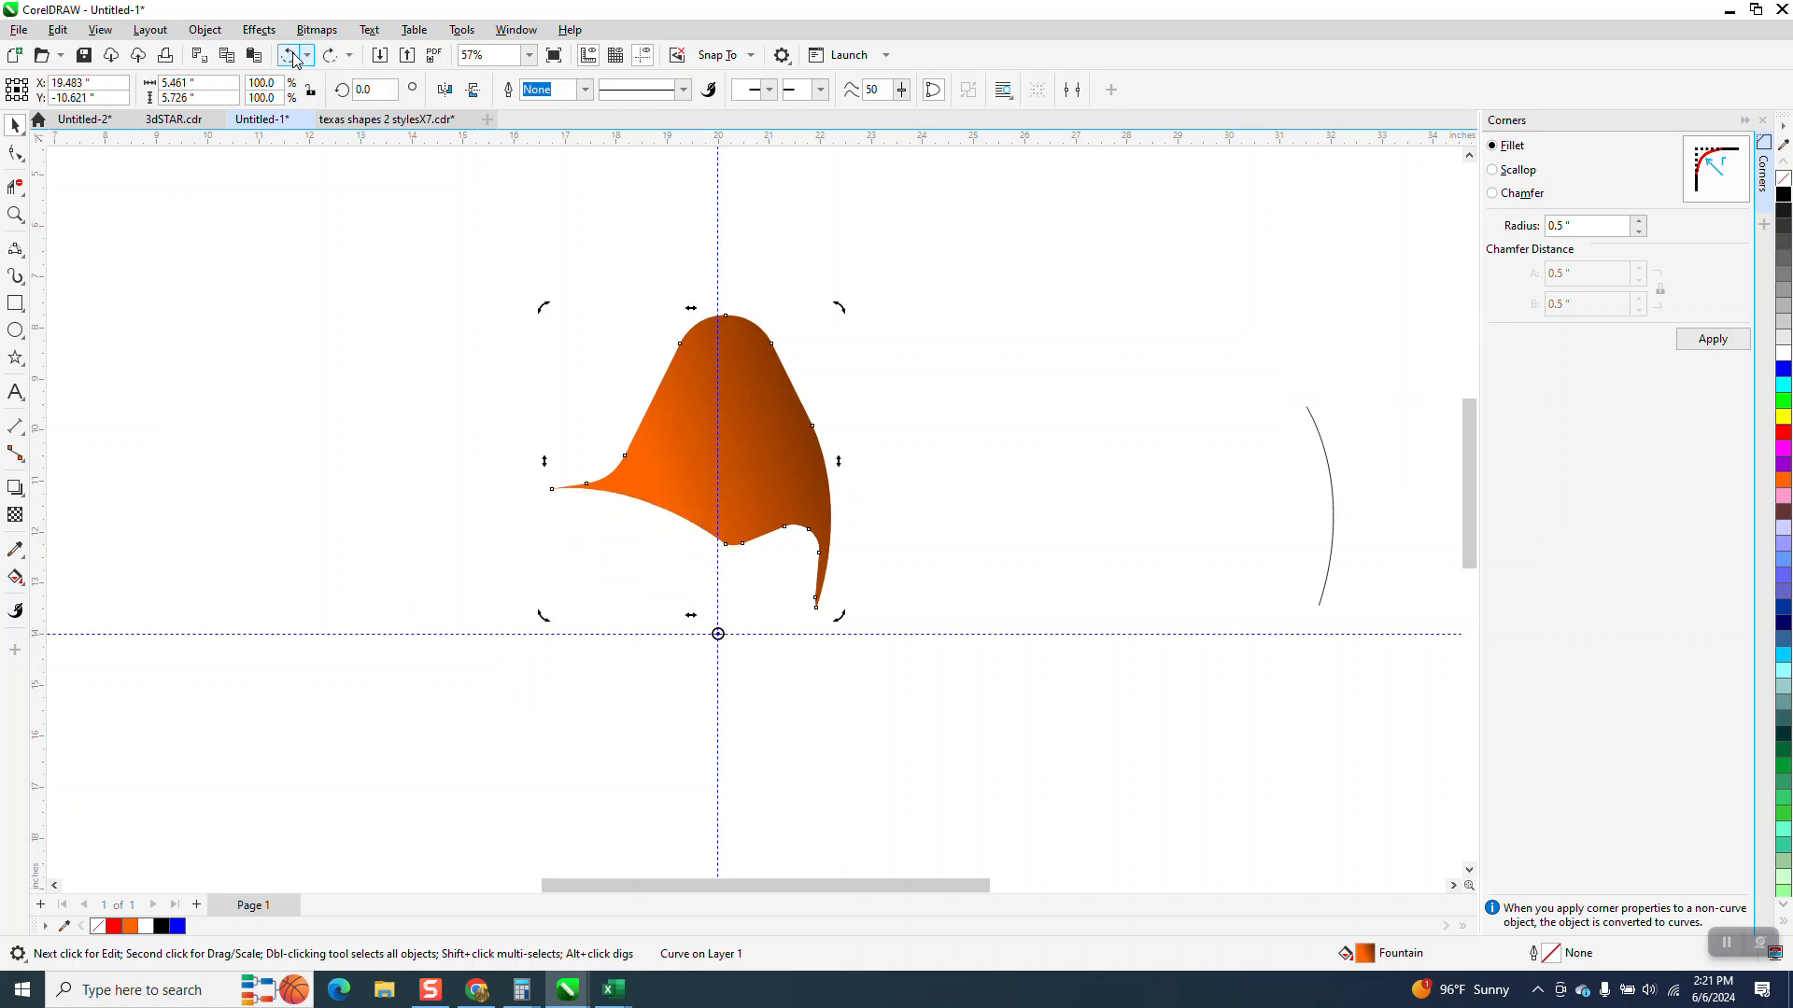
click(290, 55)
click(290, 56)
click(290, 56)
click(290, 56)
click(291, 56)
click(290, 56)
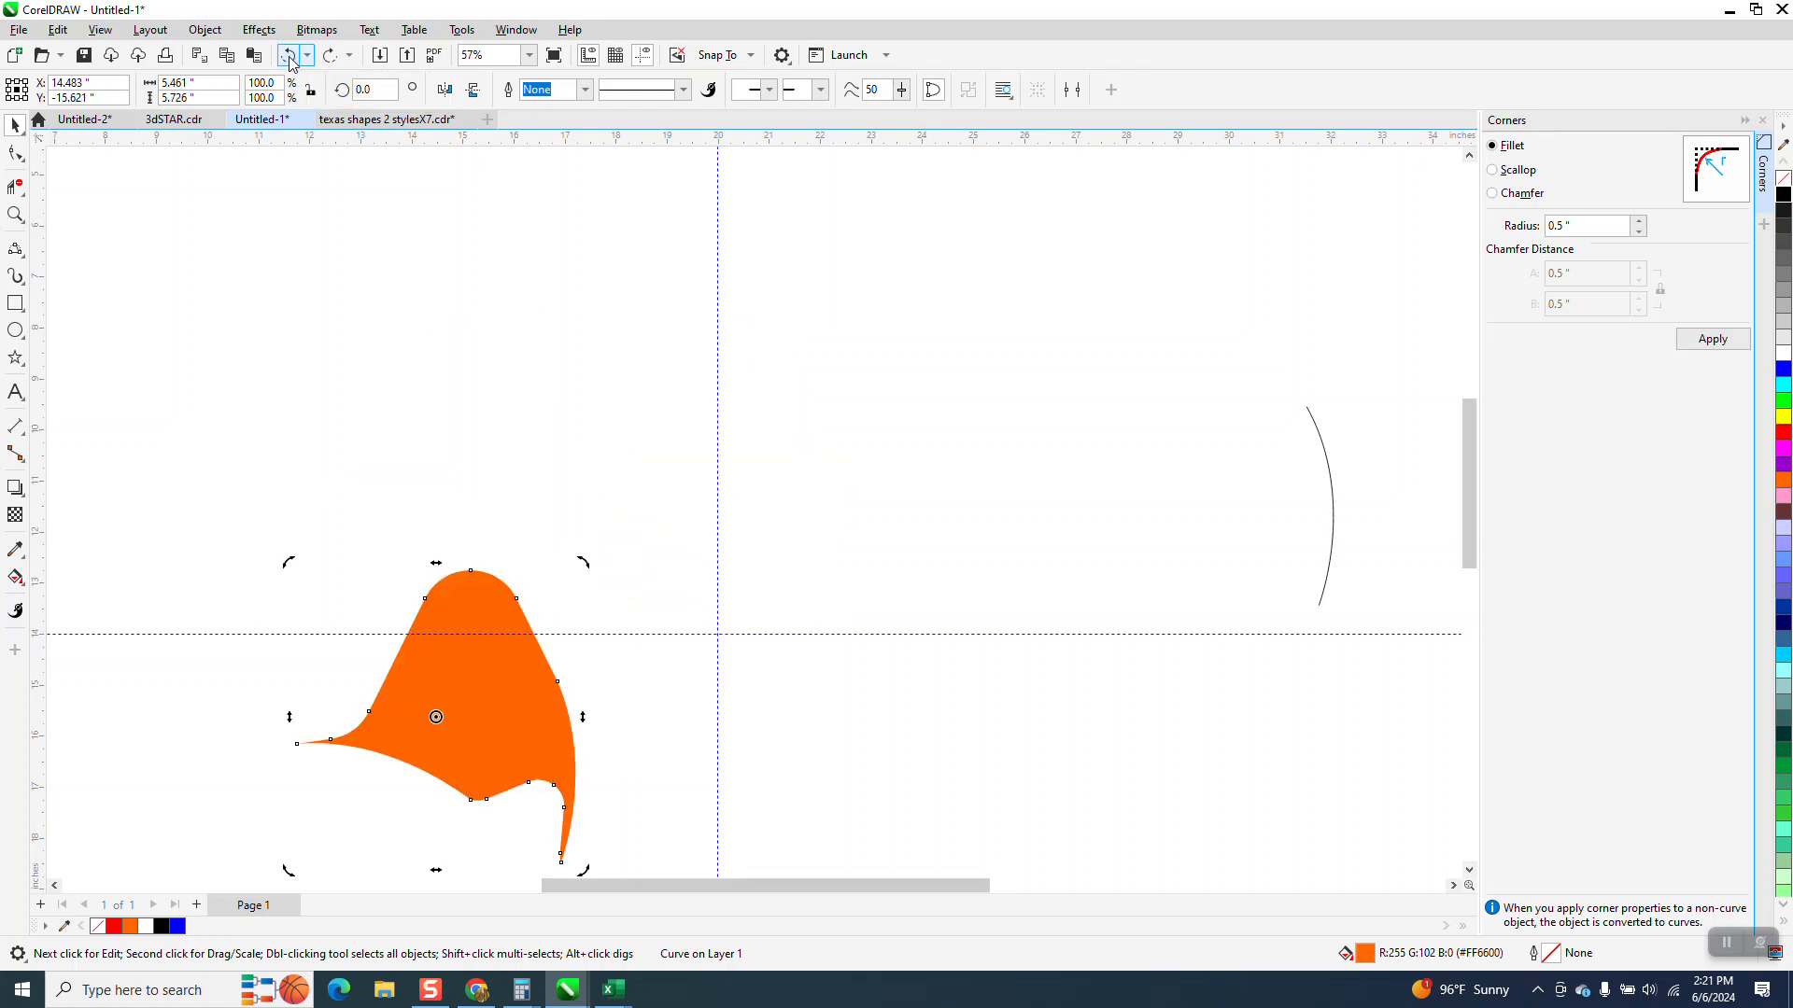
click(290, 56)
click(290, 56)
click(291, 56)
click(290, 56)
click(287, 62)
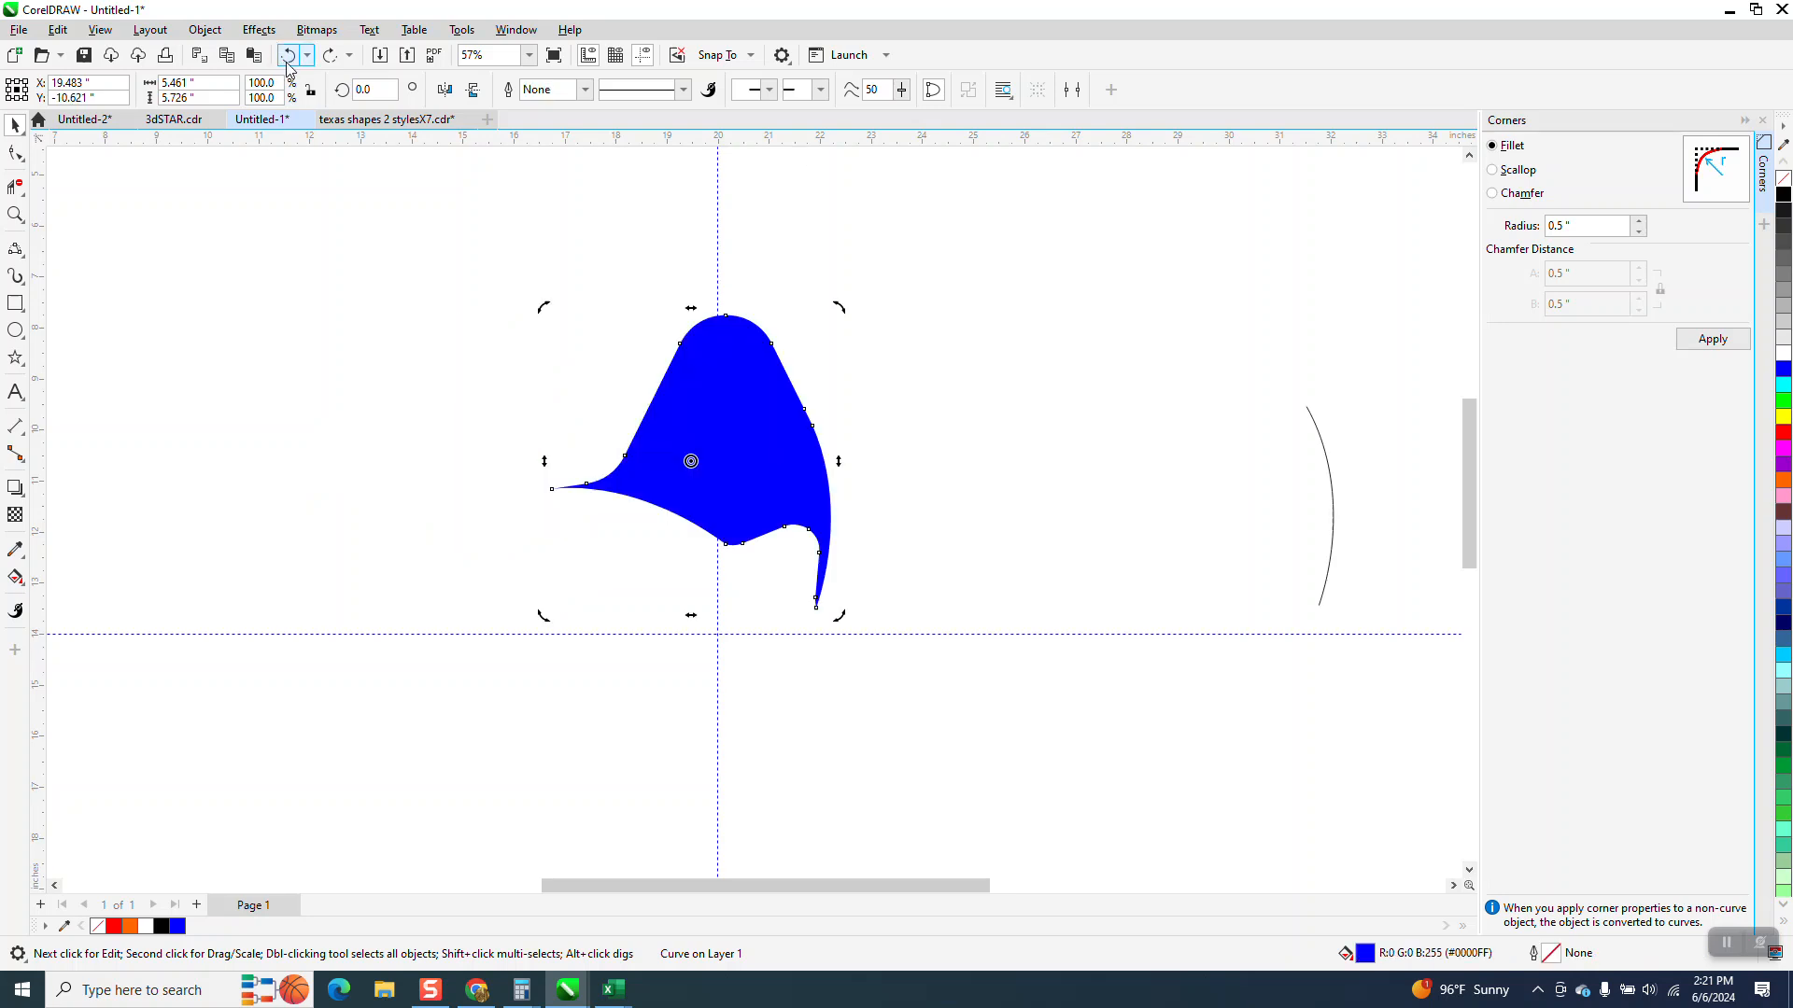
click(287, 61)
click(286, 61)
click(286, 62)
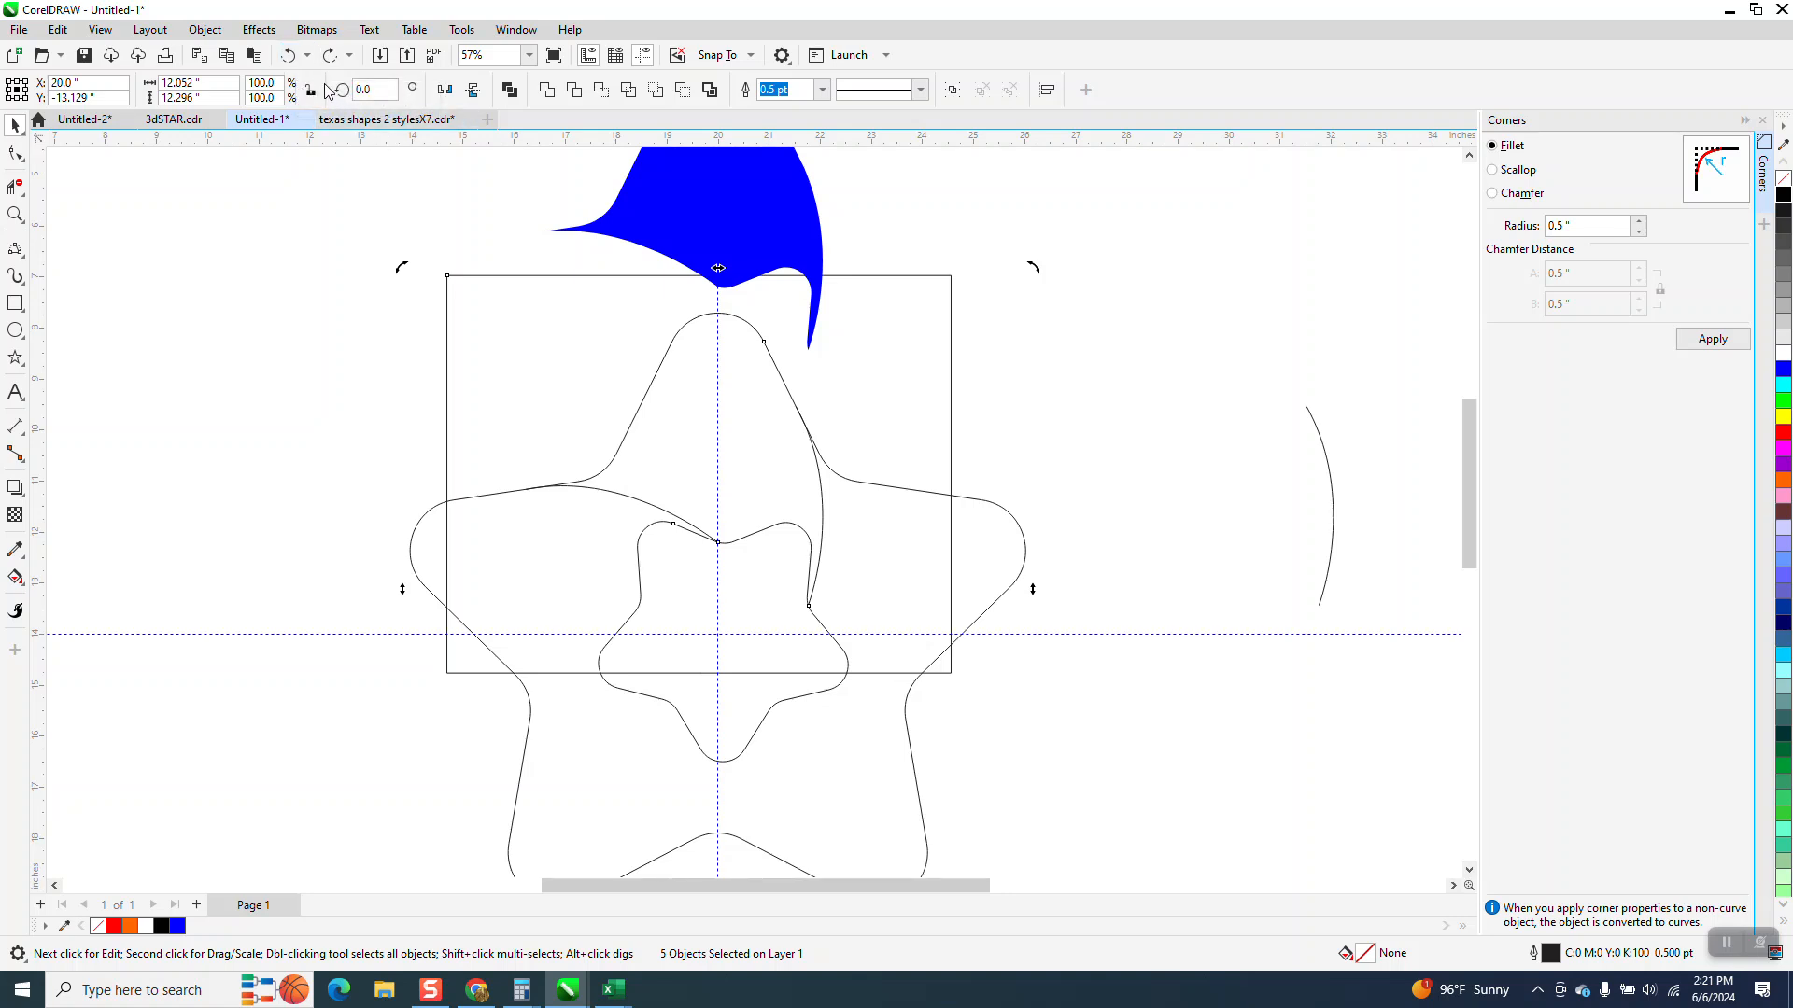
click(289, 57)
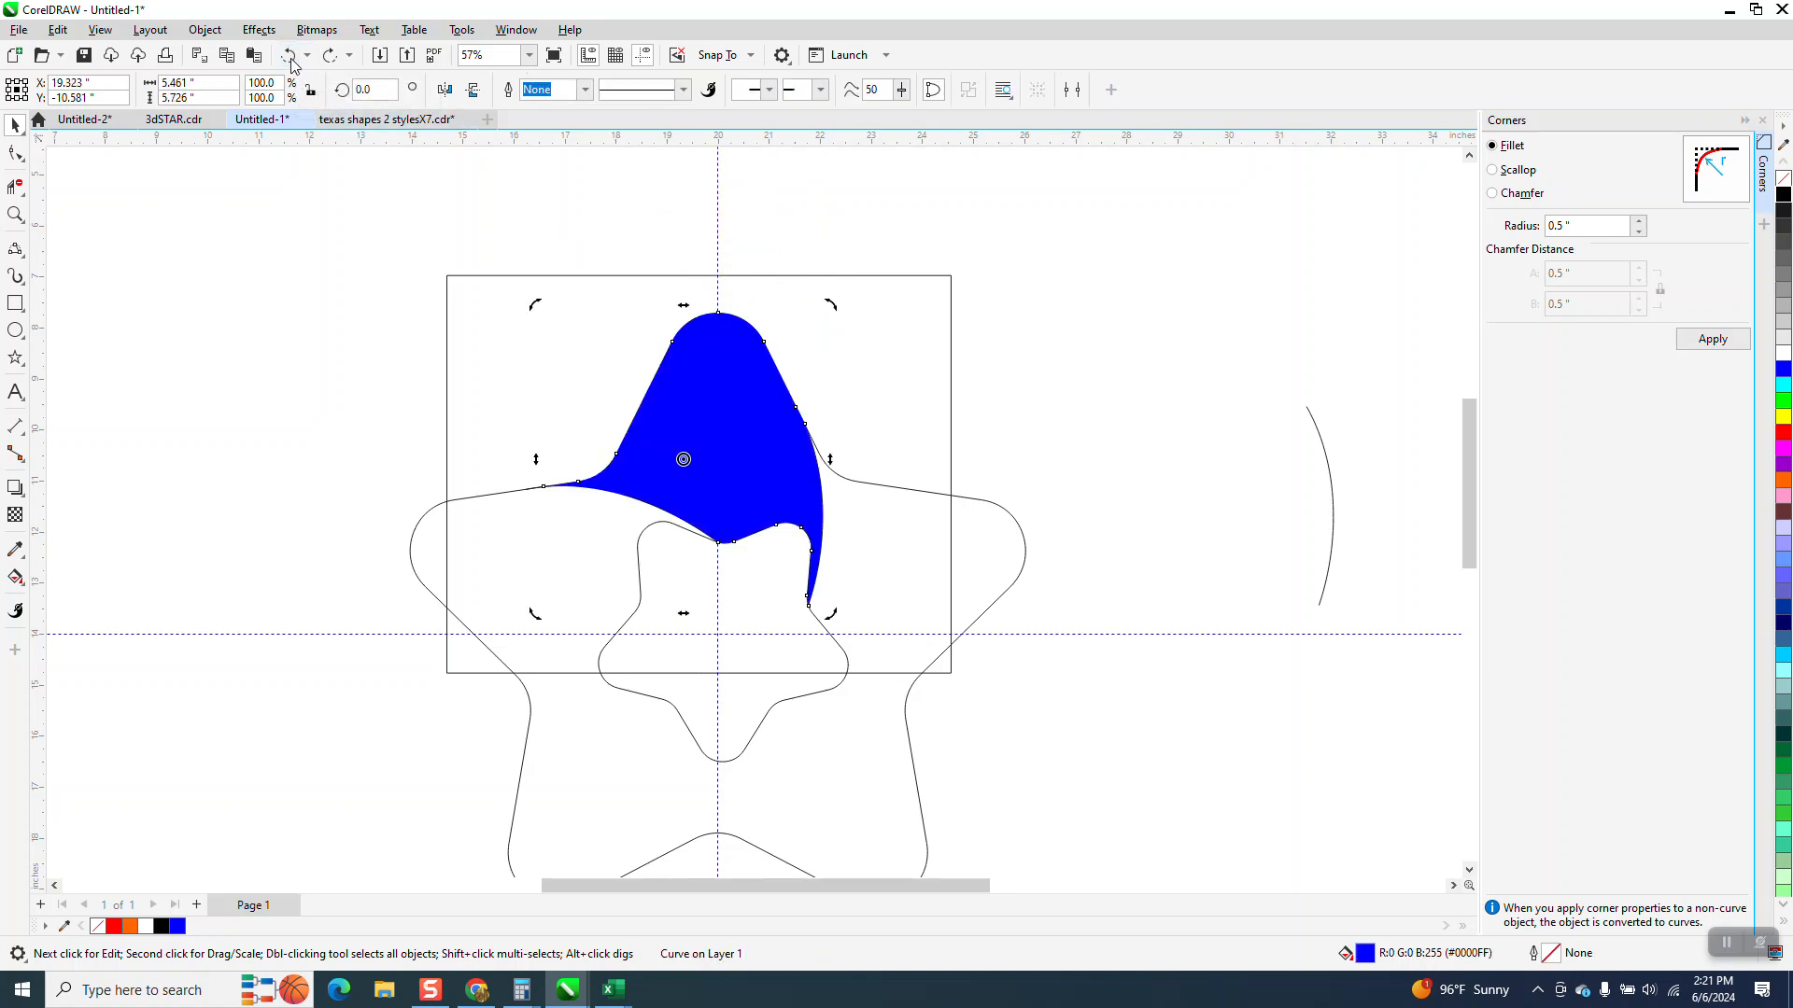
click(289, 58)
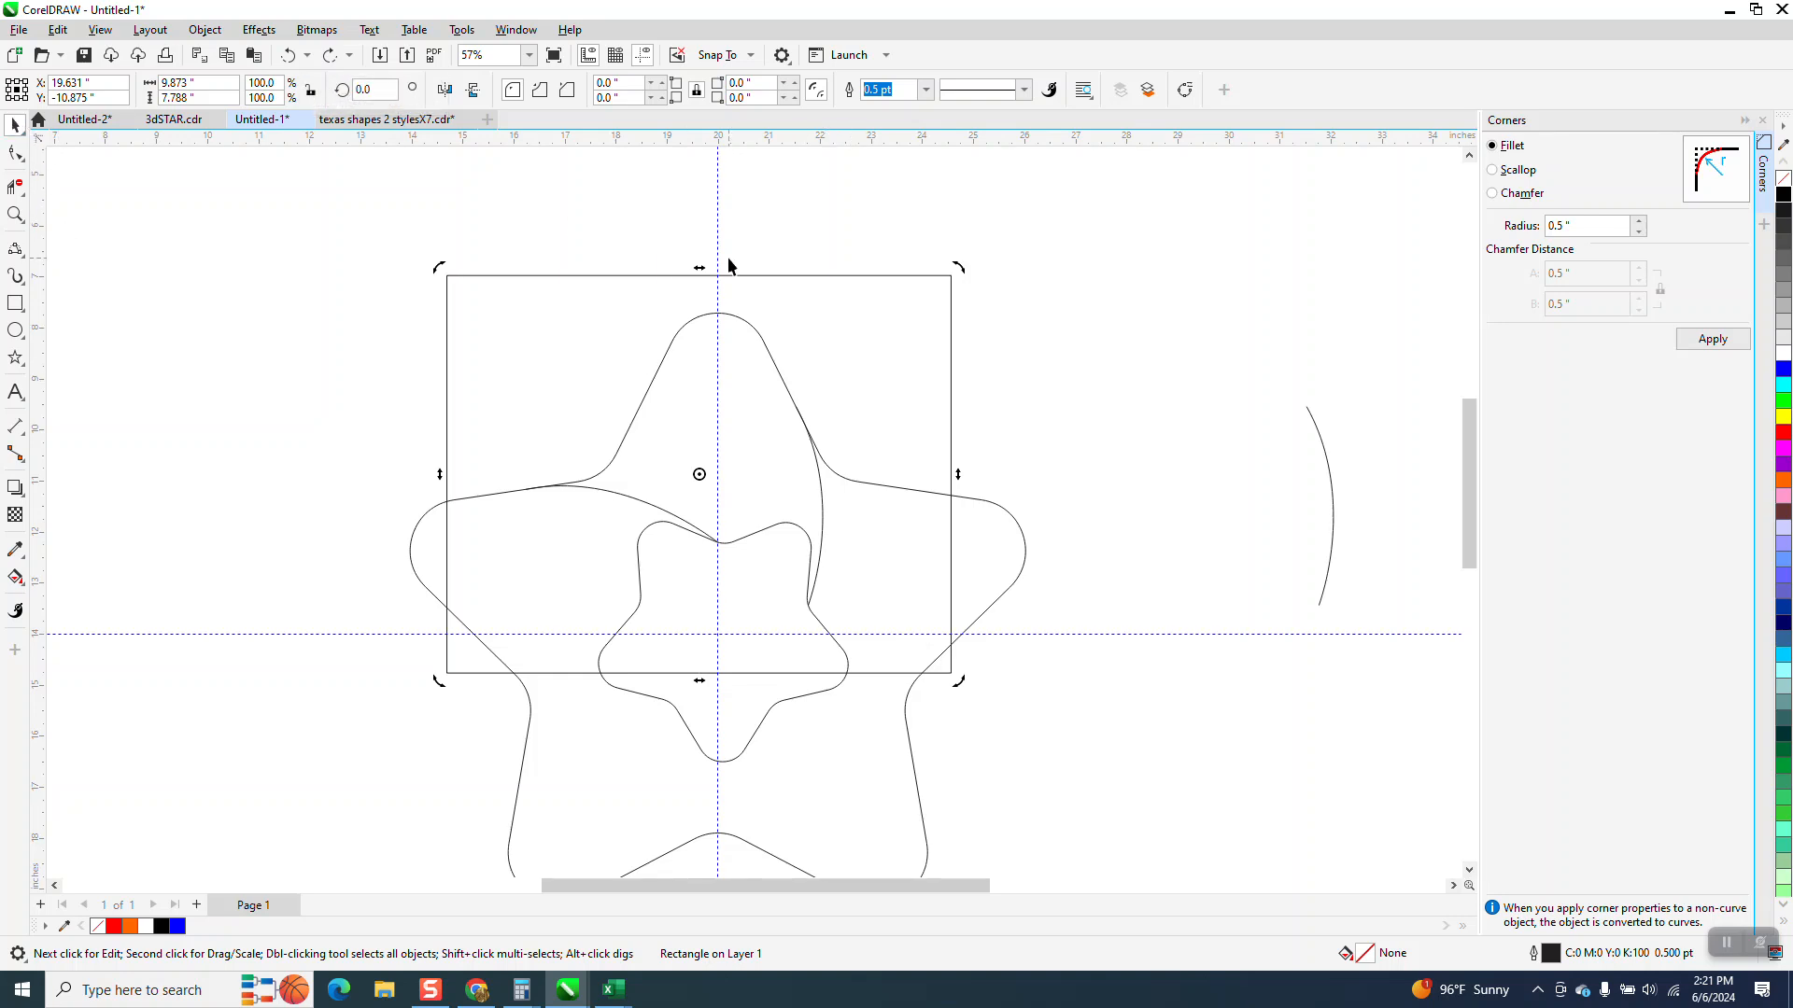
Delete the rectangle and the rotated curve in the star's upper right arm
click(794, 281)
click(891, 275)
key(Delete)
click(820, 493)
key(Delete)
Rotate the curve inside the star's left arm by 72 degrees
click(628, 496)
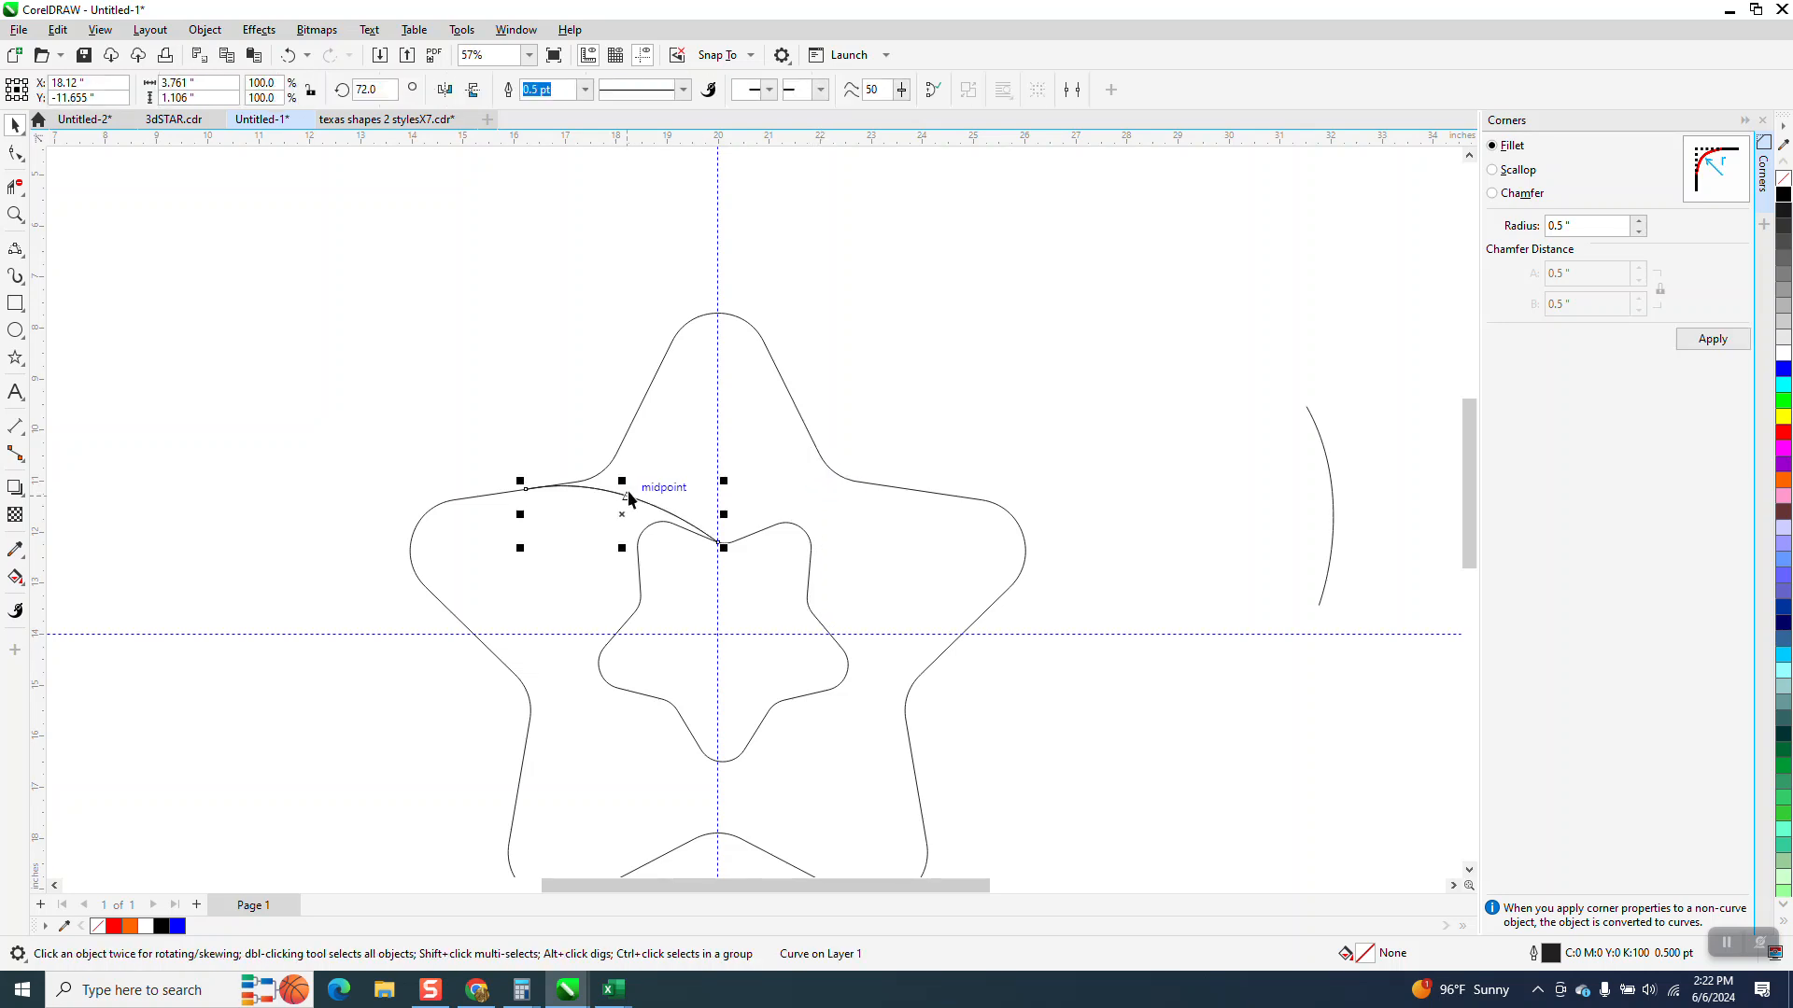
click(623, 504)
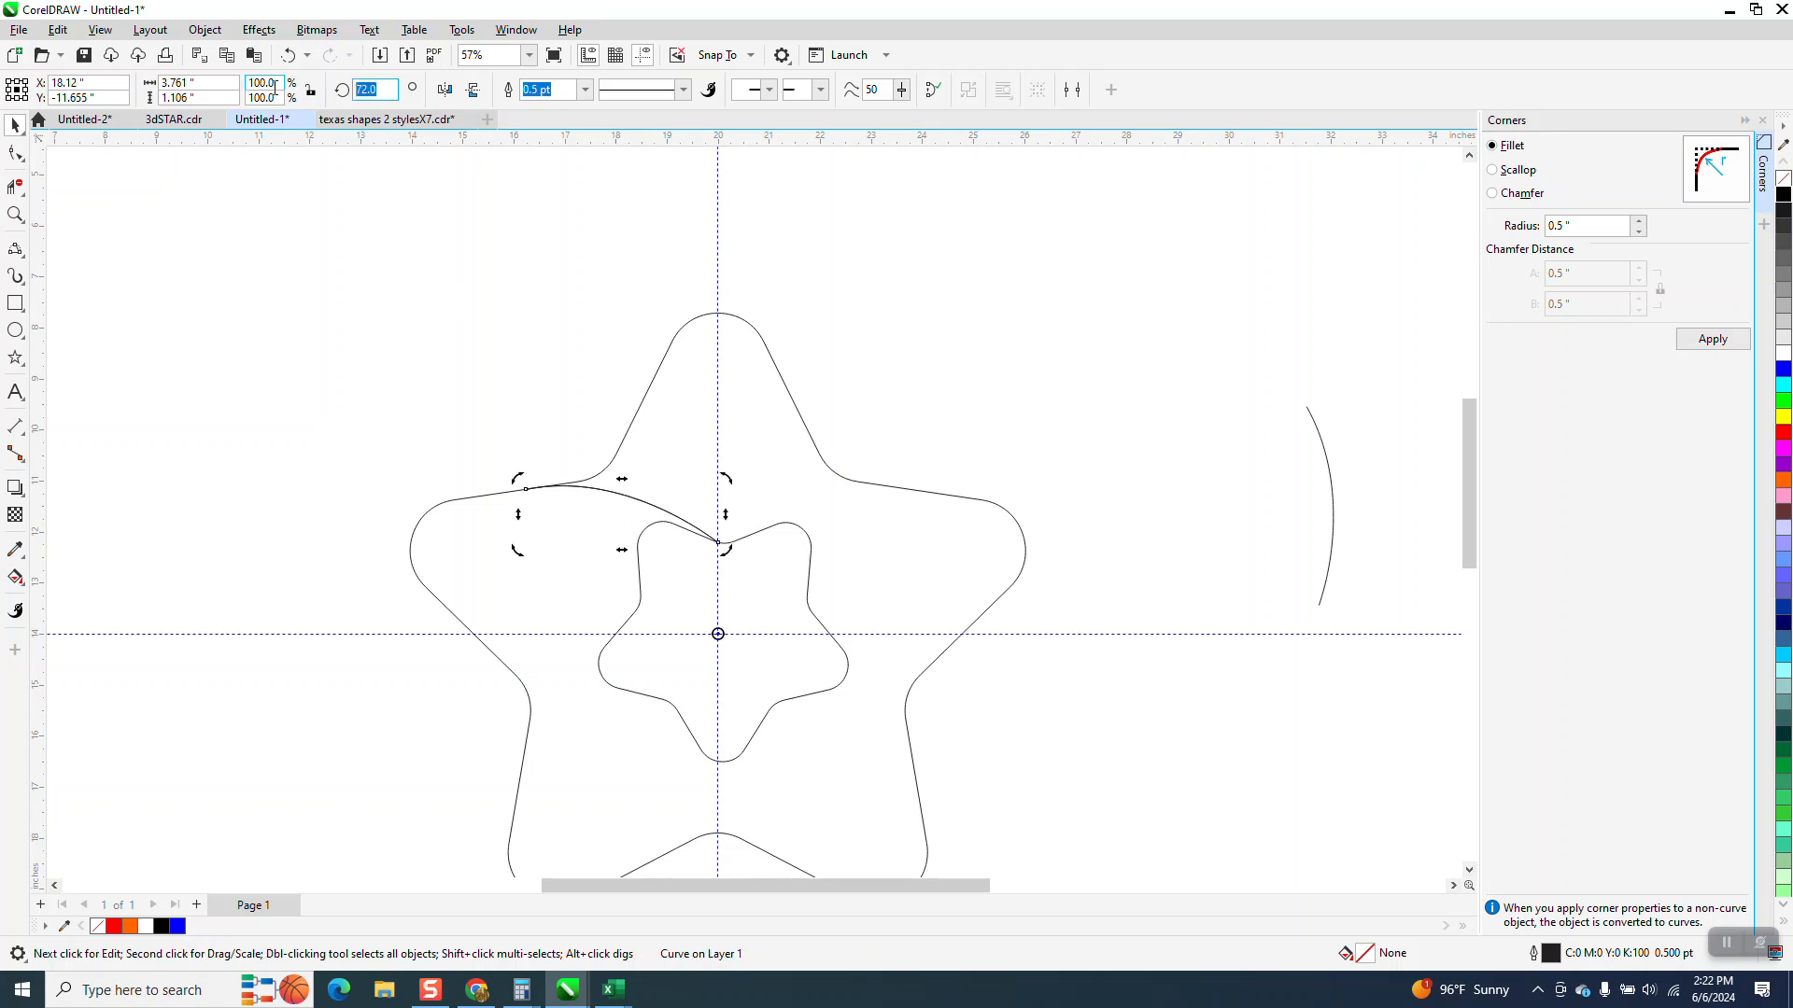
key(Return)
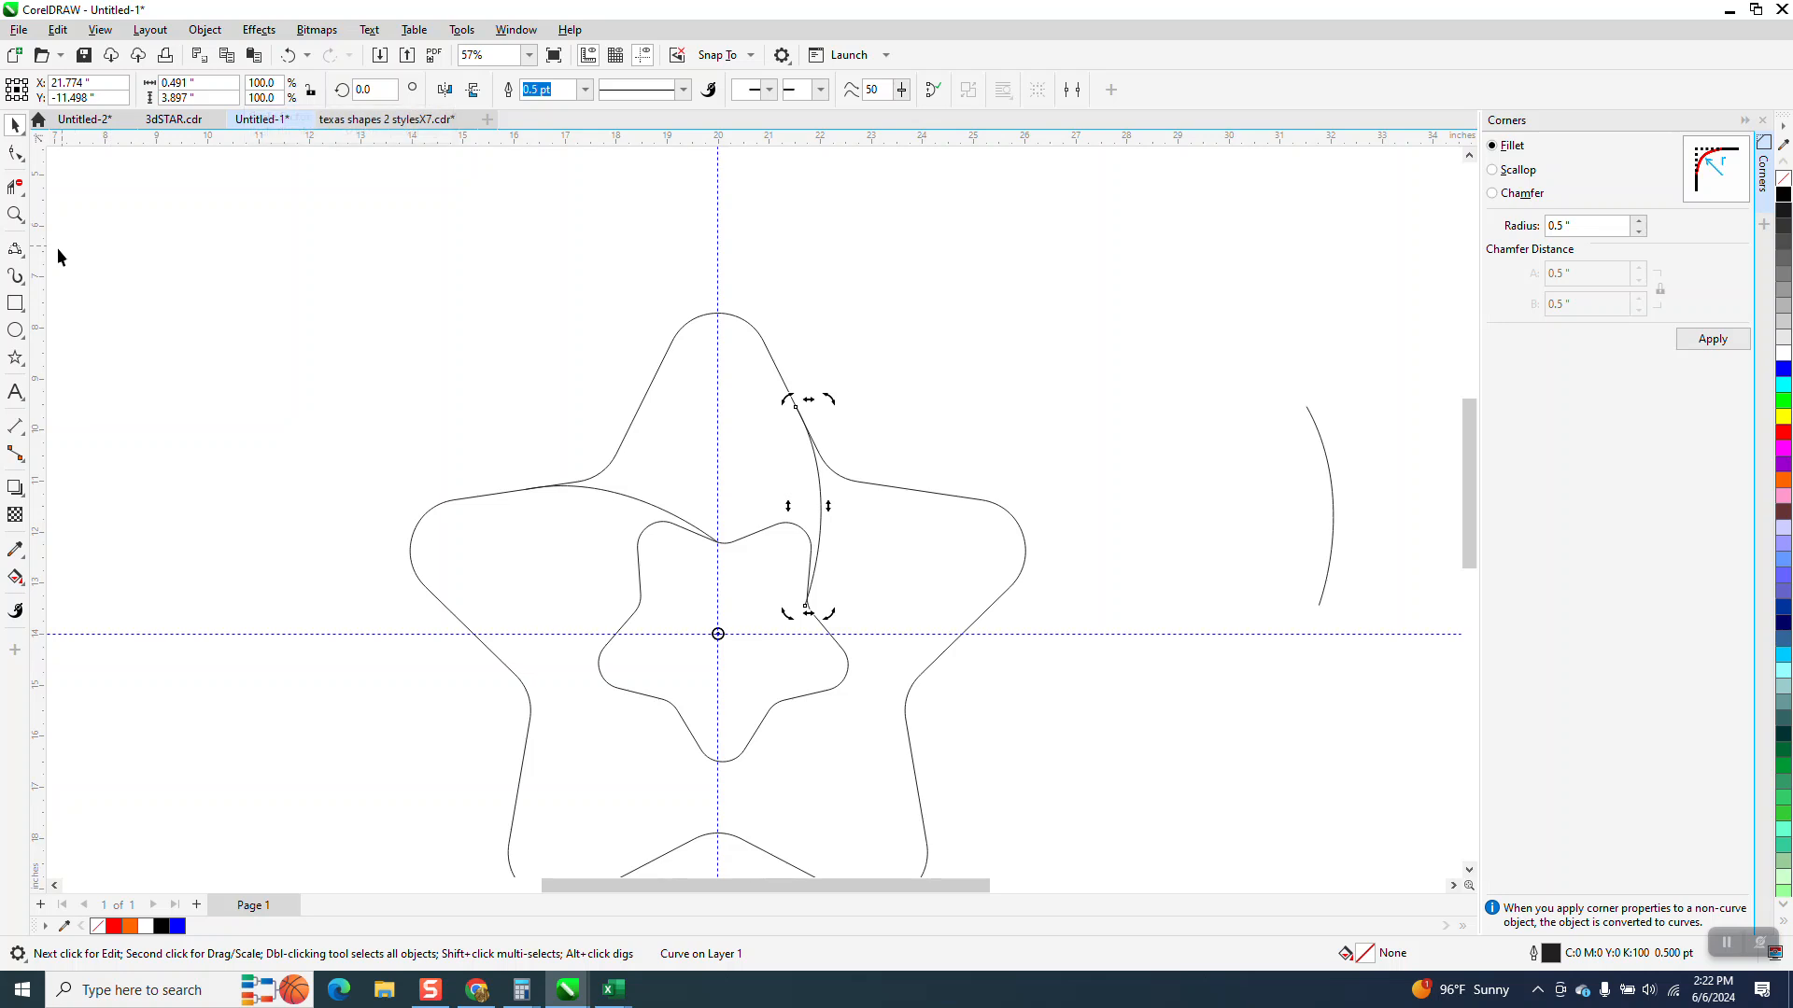
key(F6)
drag(718, 541, 827, 631)
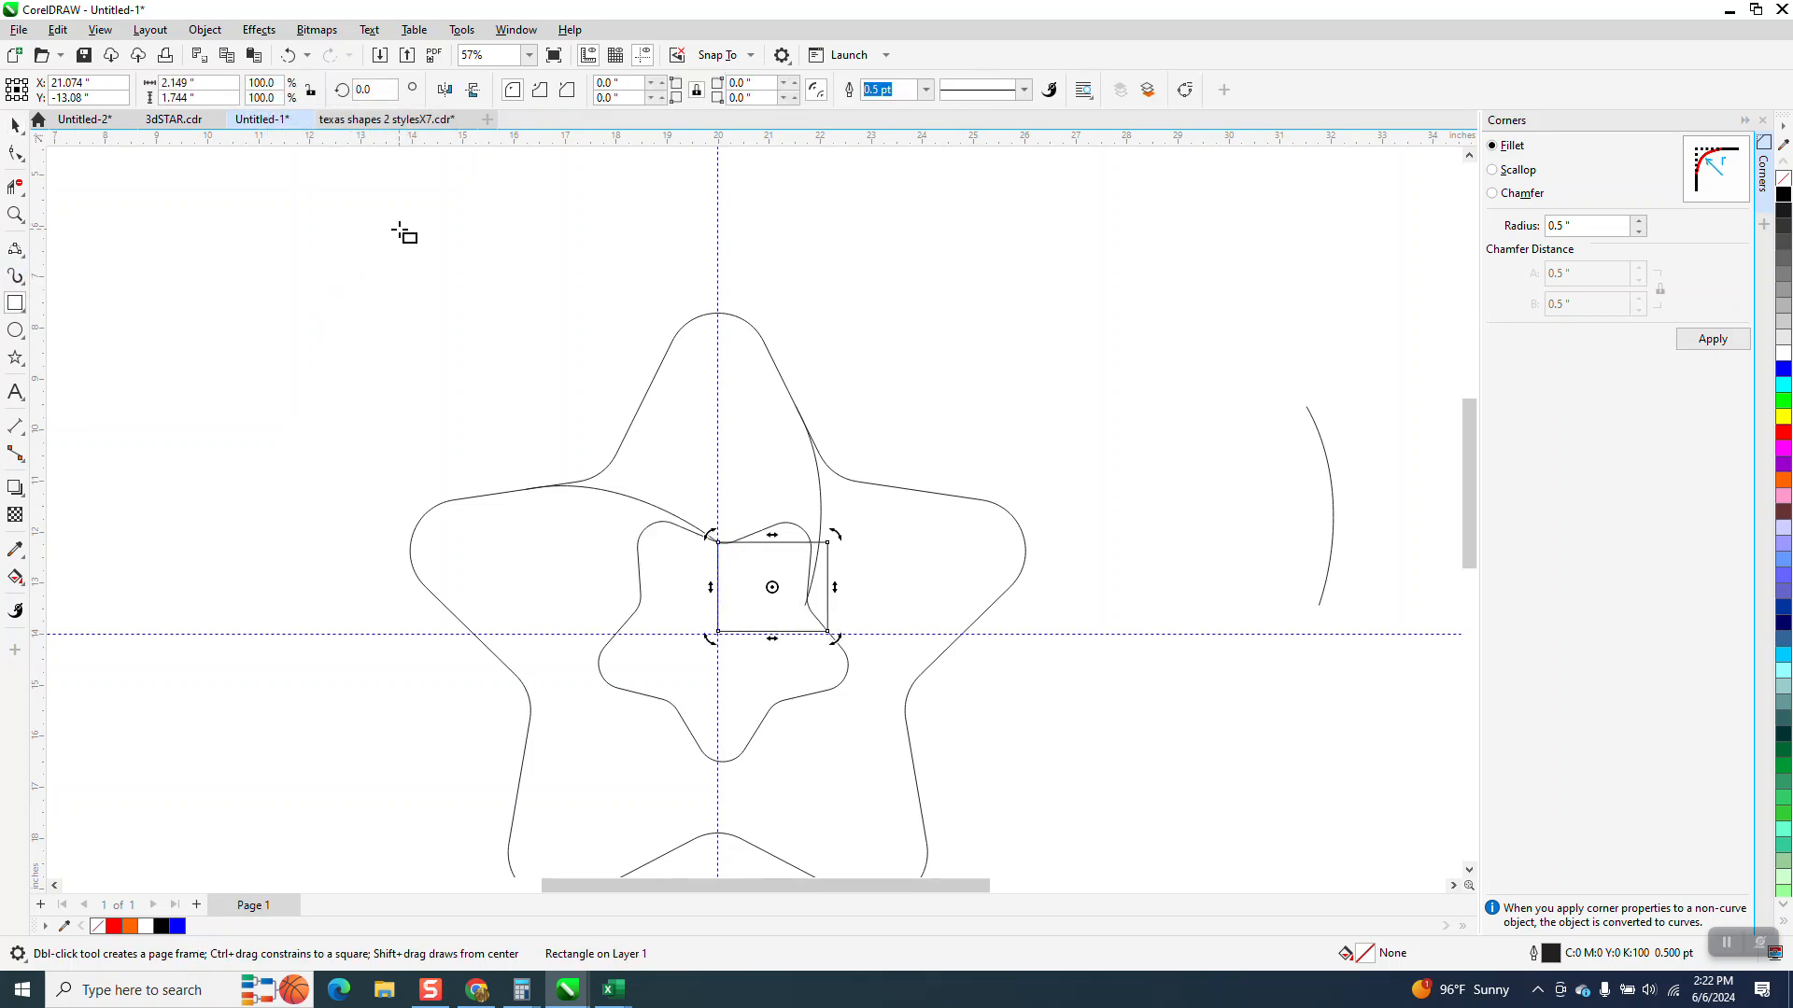
key(Delete)
Zoom in to inspect where the rotated curve meets the inner star outline
click(15, 214)
drag(716, 531, 950, 656)
click(15, 186)
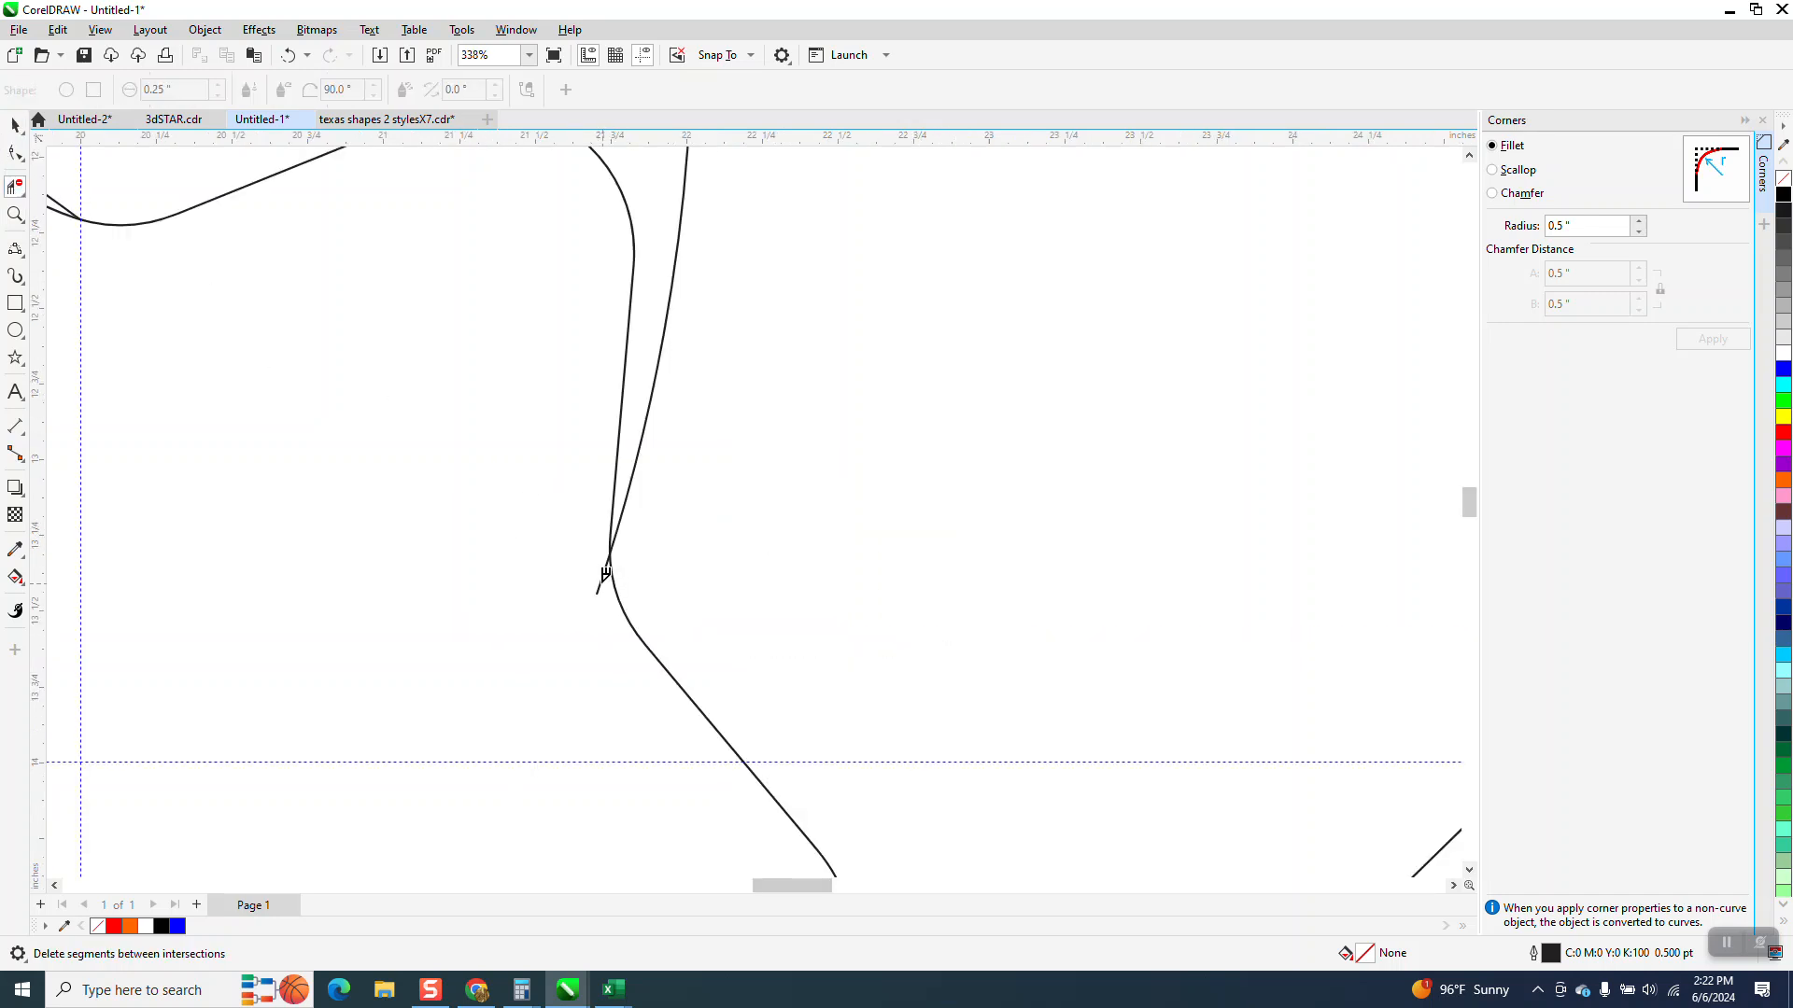
scroll(709, 635, down, 5)
scroll(686, 516, down, 3)
click(15, 124)
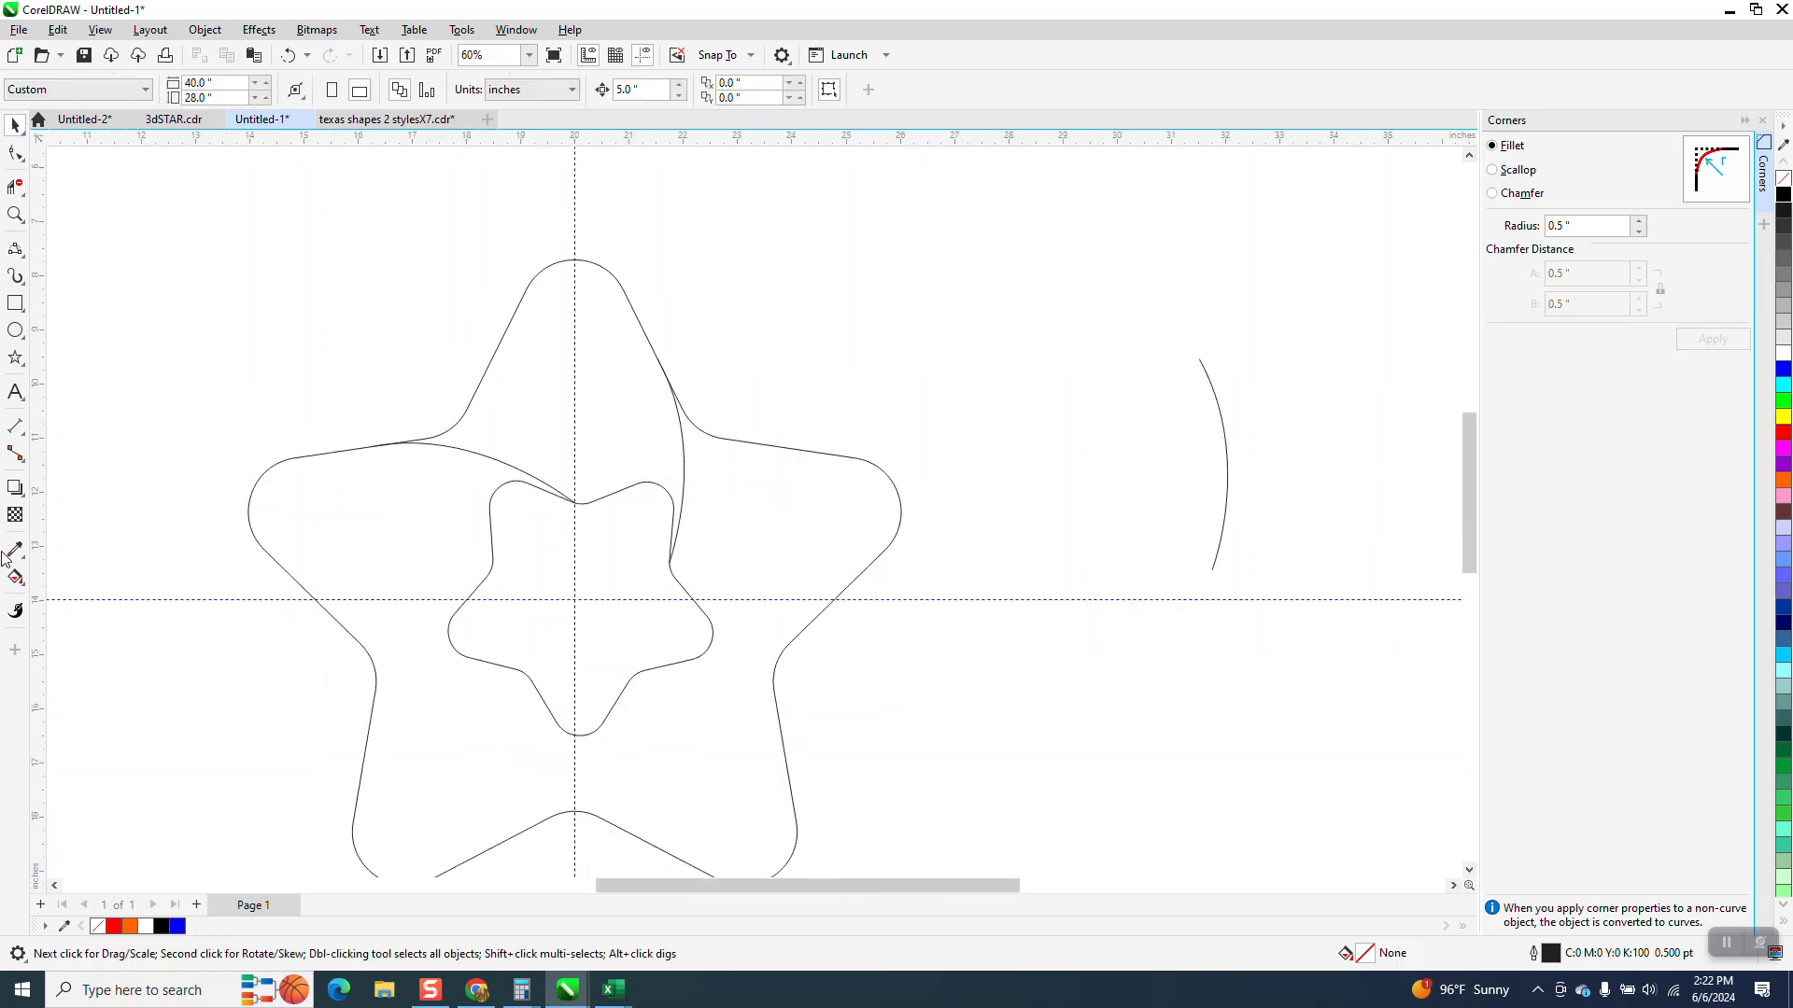
Smart Fill the star's upper arm region between the outer outline and the rotated curve with orange
click(14, 579)
click(23, 589)
click(75, 592)
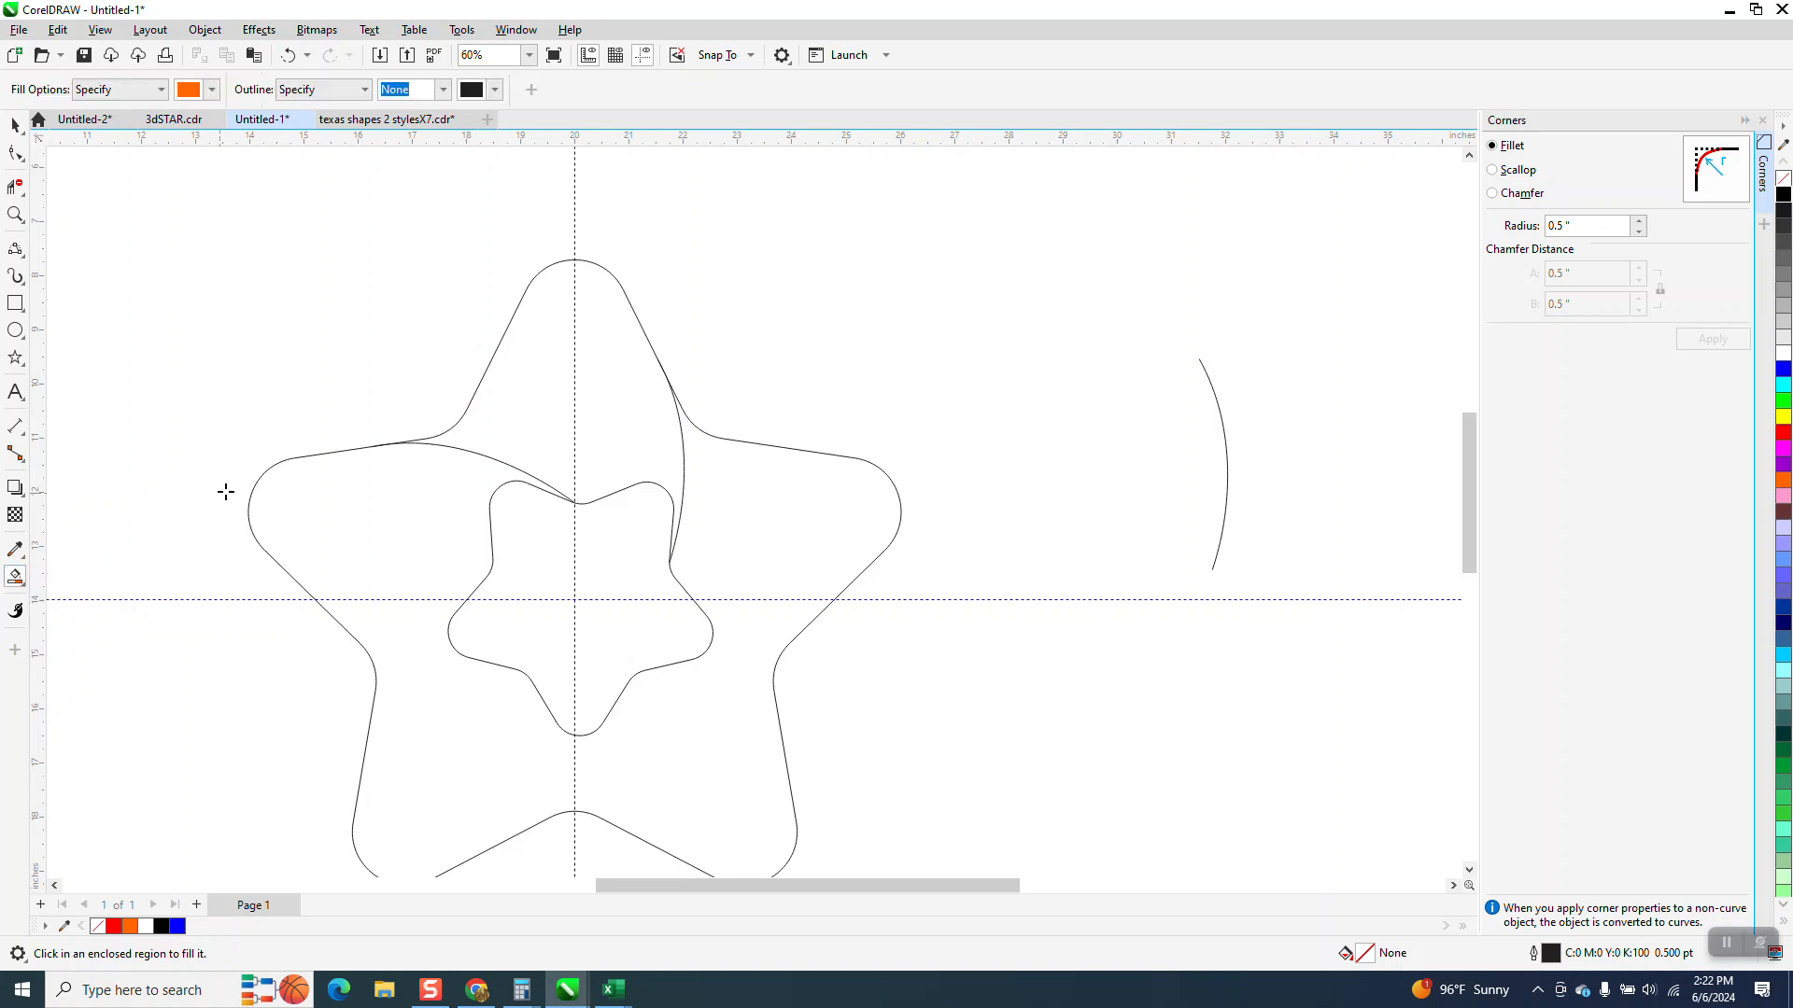
click(571, 406)
scroll(680, 612, down, 2)
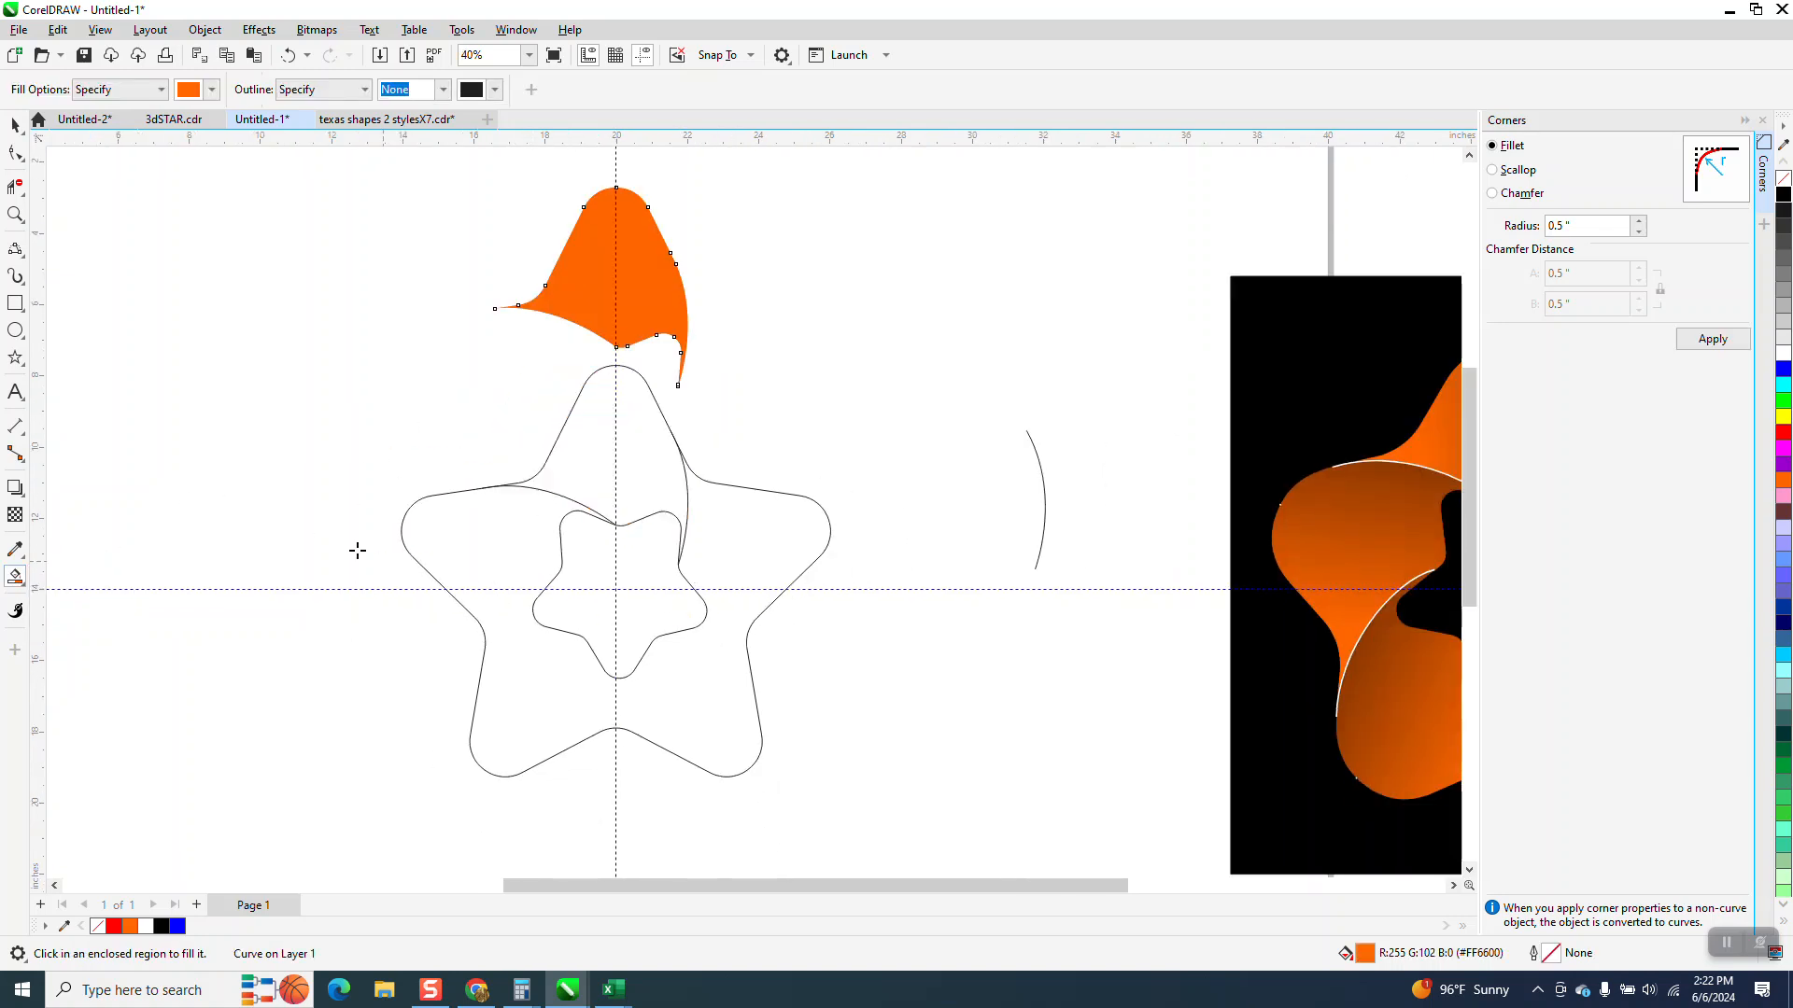
Delete the star outlines and nudge the filled segment down into place
click(15, 124)
drag(361, 342, 882, 836)
key(Delete)
click(635, 324)
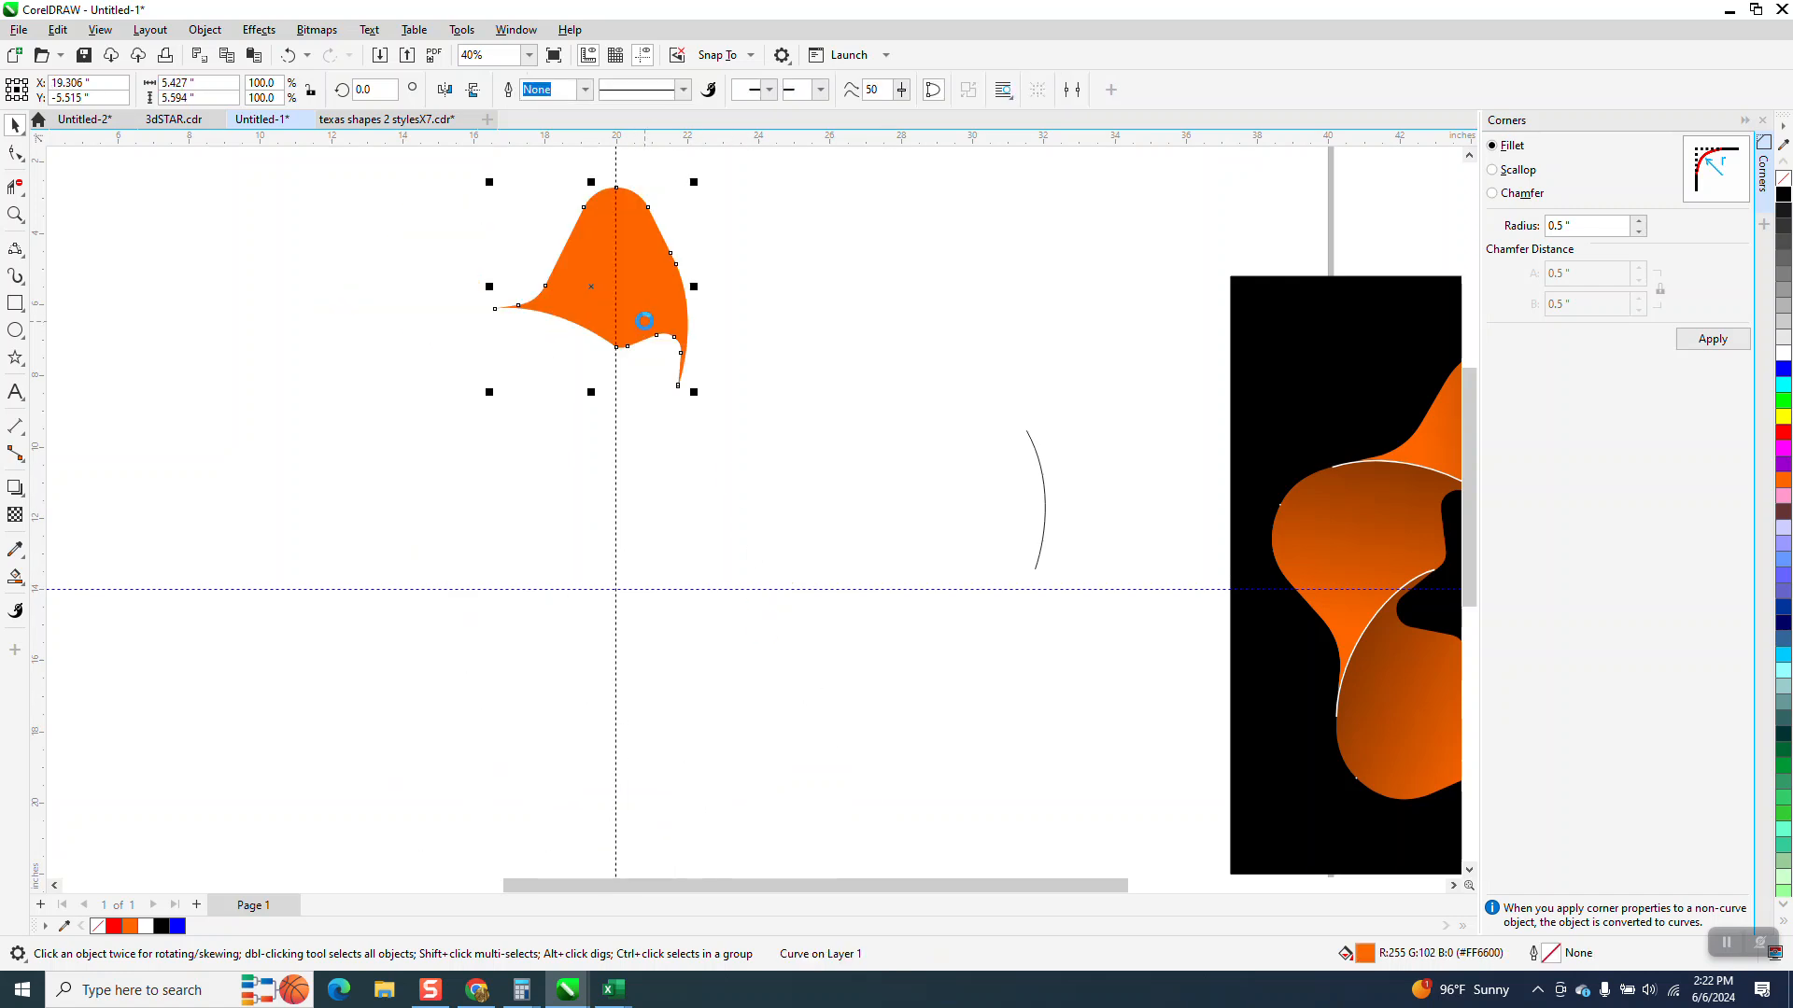
key(Down)
Apply an interactive fountain fill across the segment, dropping black onto the gradient's end node
click(23, 590)
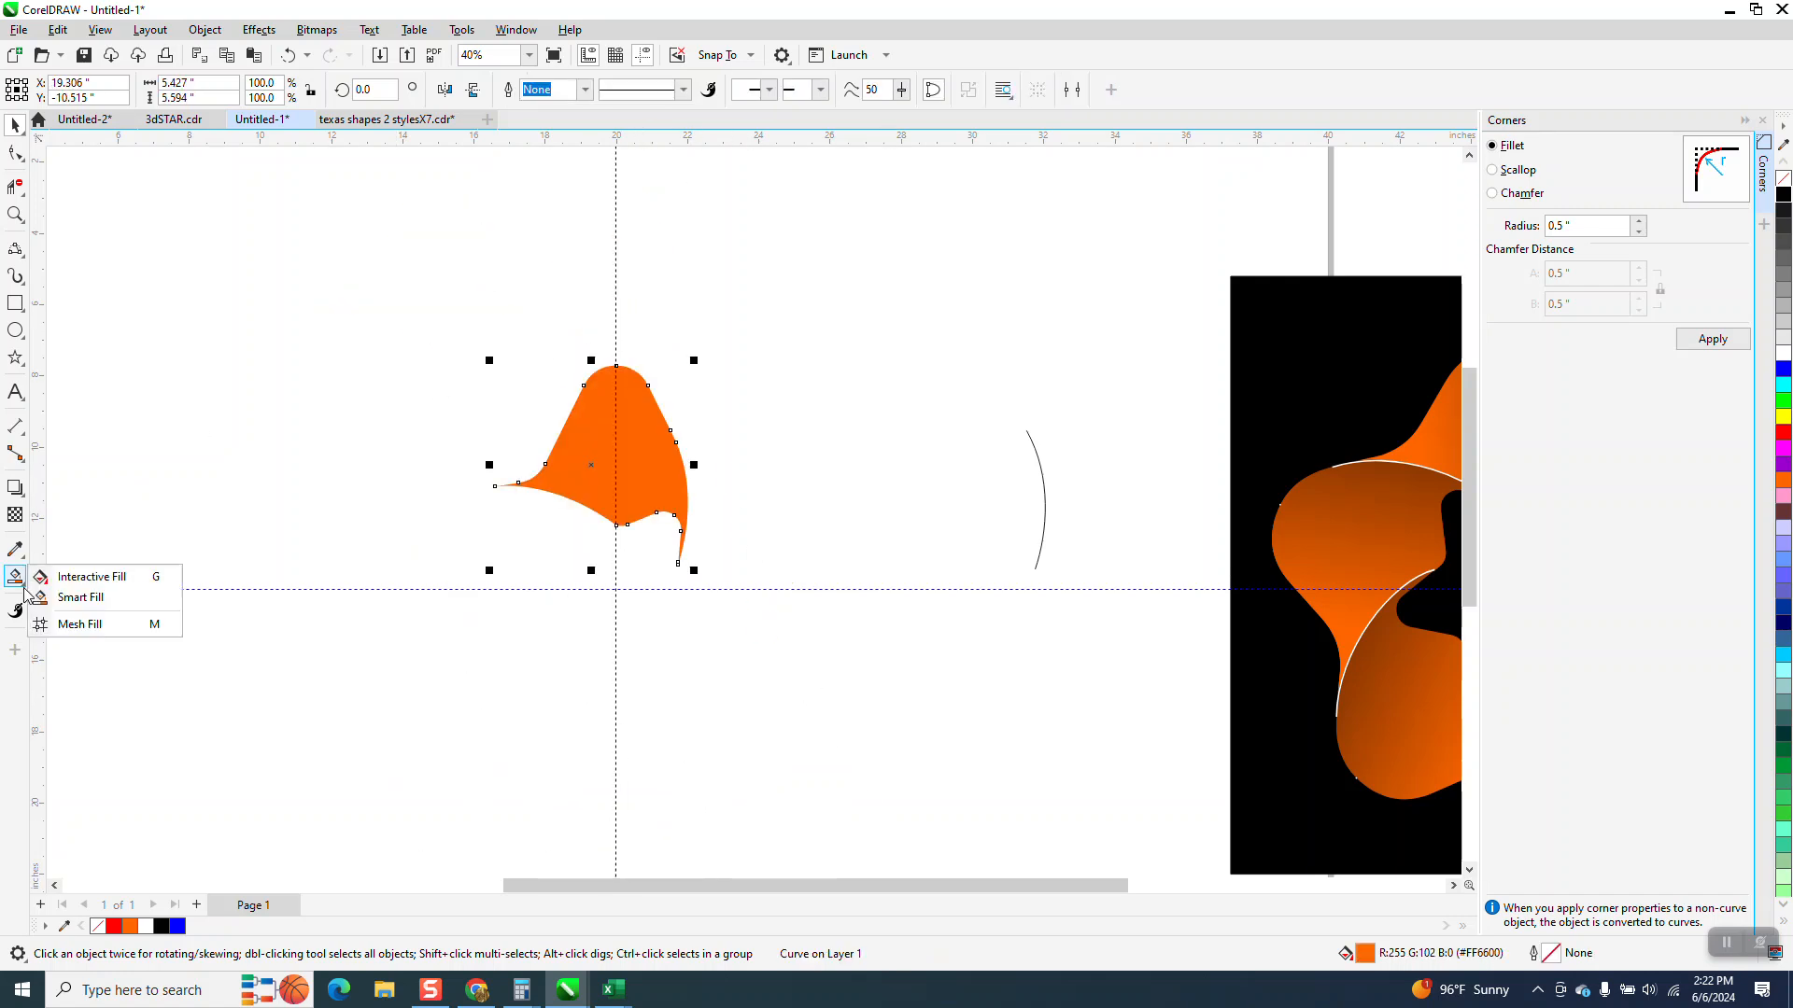
click(84, 577)
drag(591, 464, 816, 423)
drag(1783, 196, 752, 413)
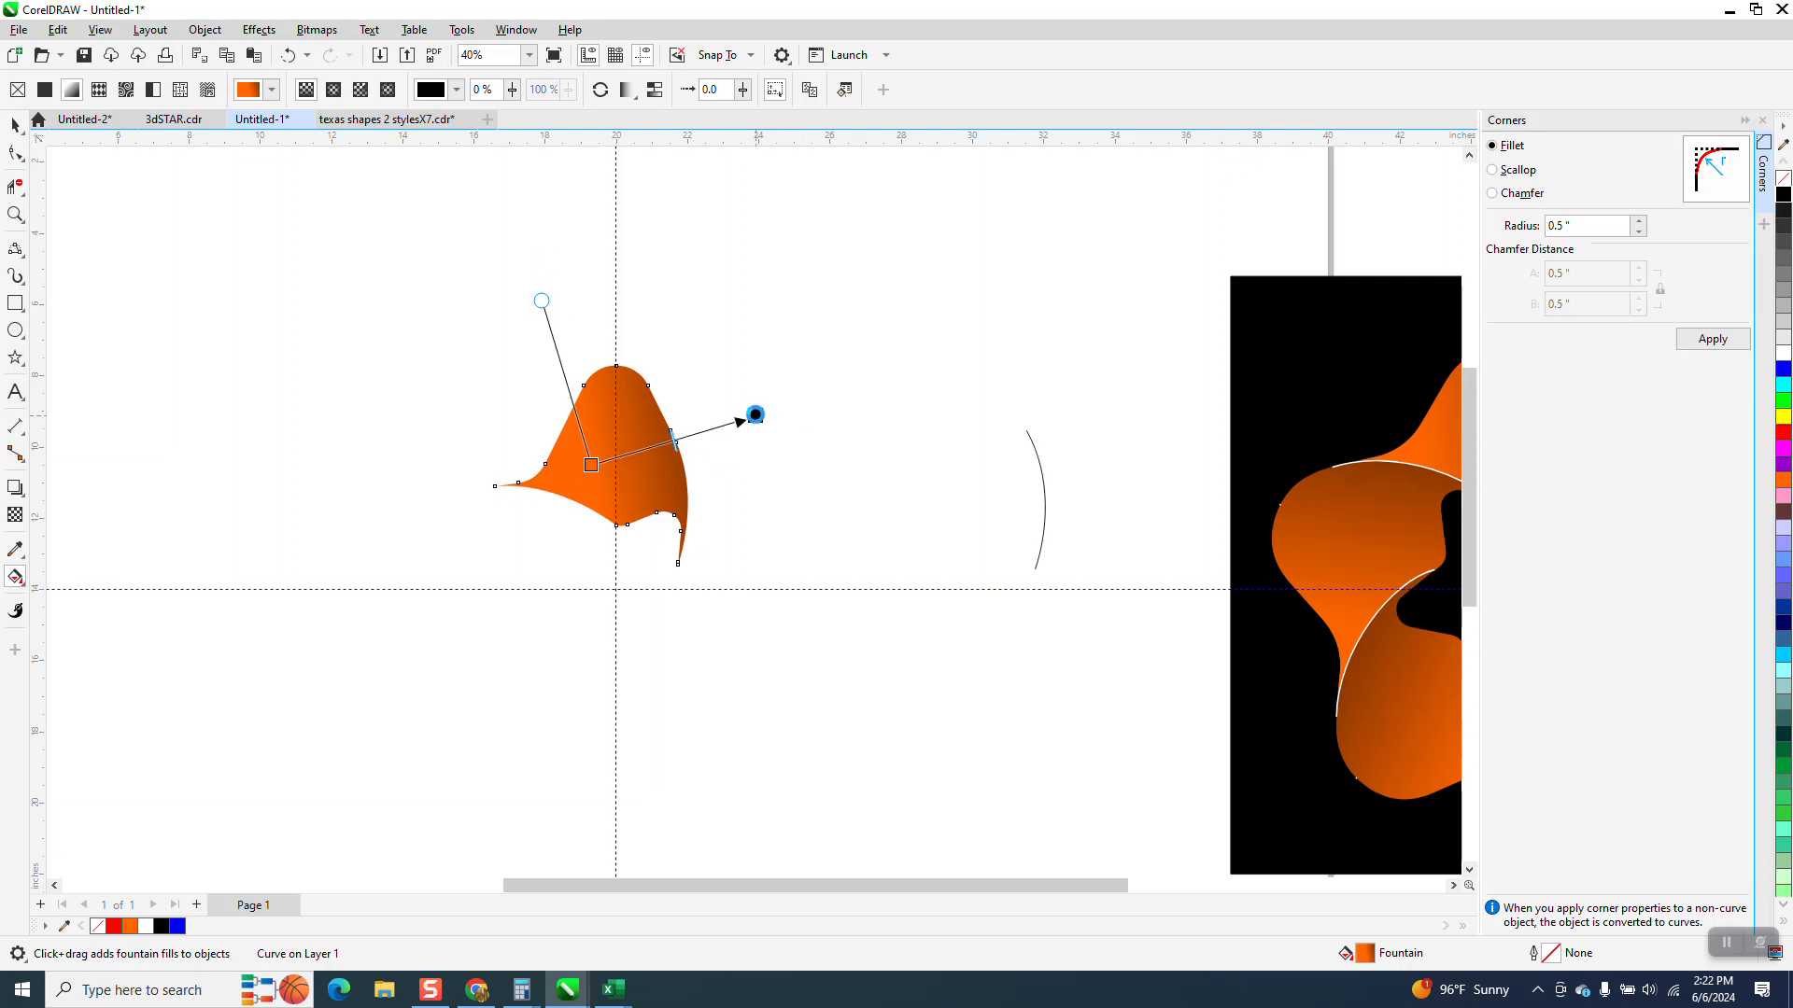
Rotate the segment by 72 degrees around the star's centre and repeat three times to complete the star
click(15, 125)
key(space)
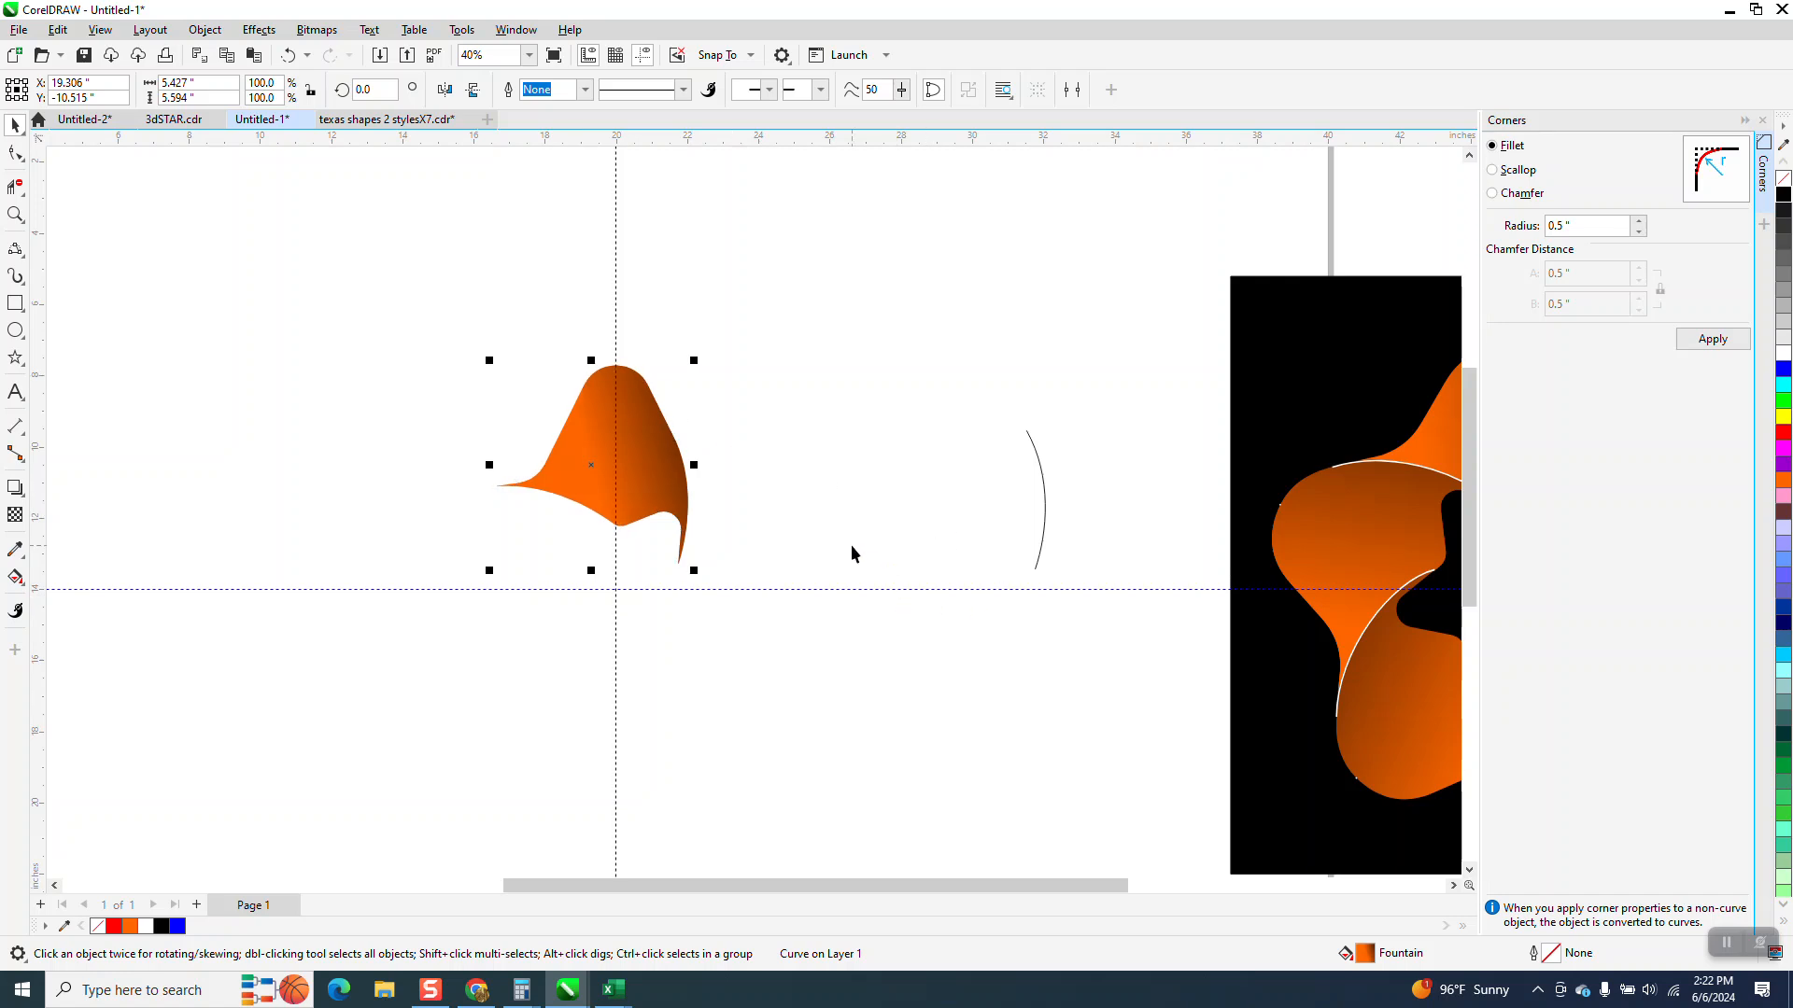
click(638, 458)
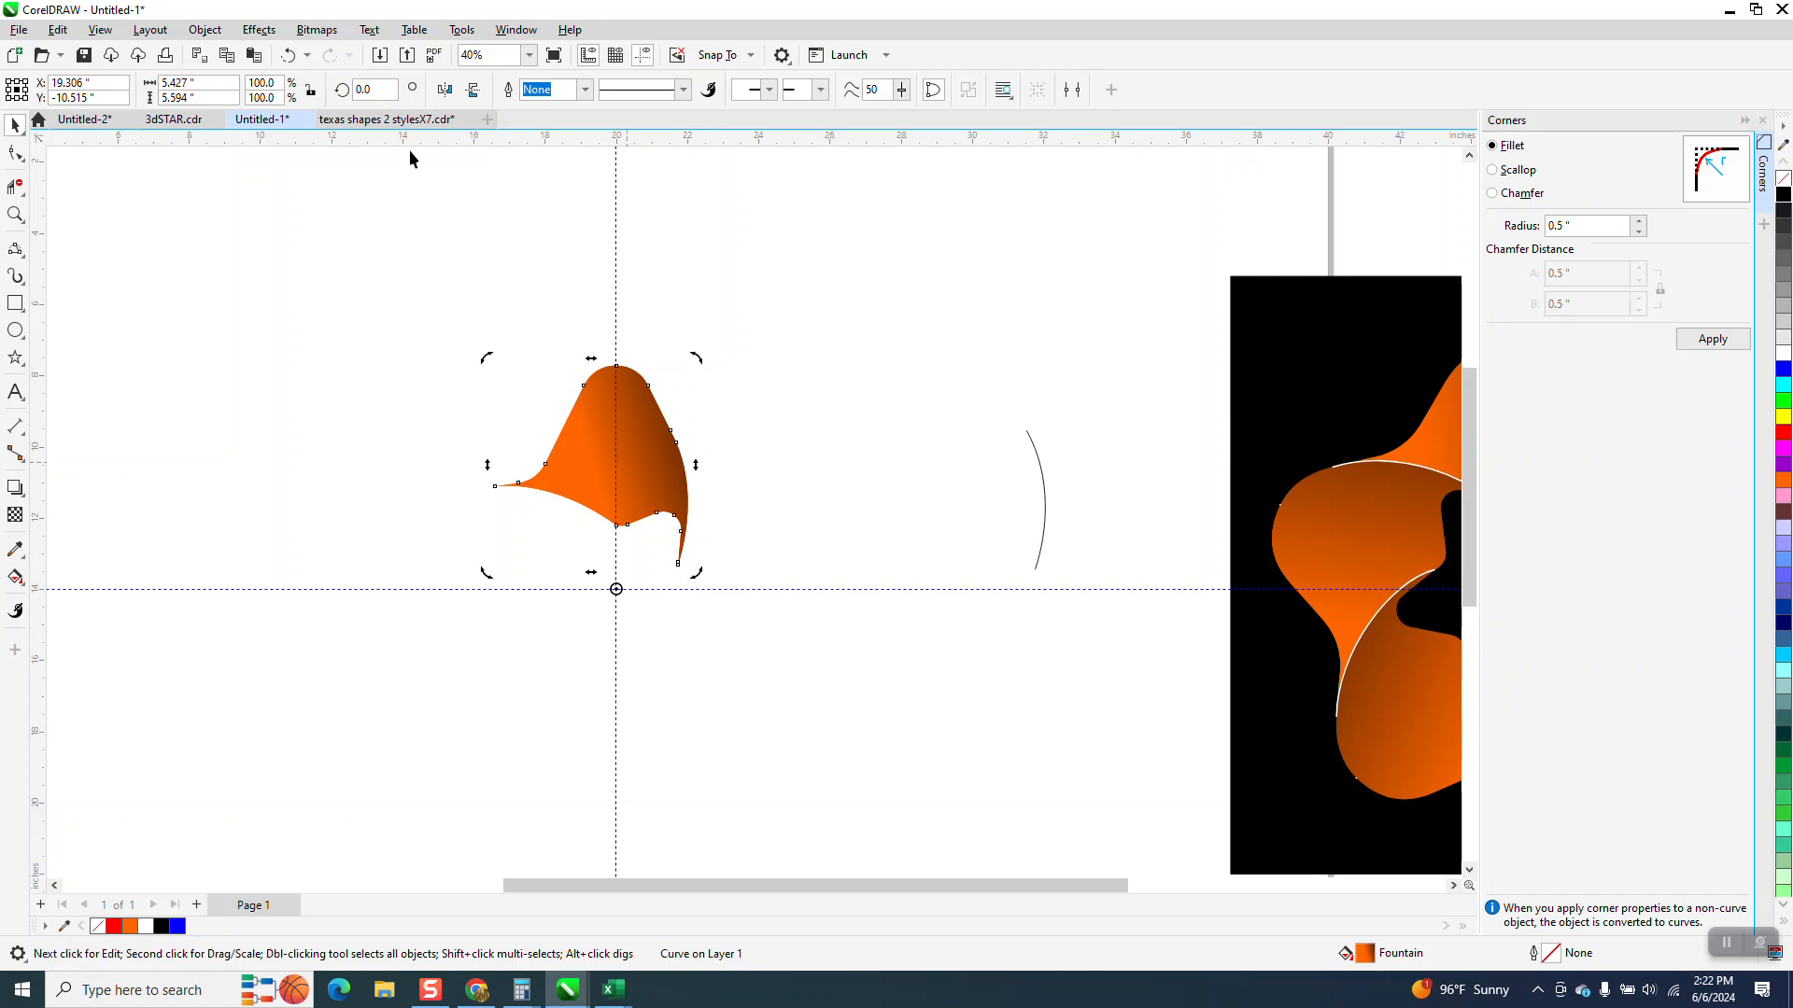
text(72)
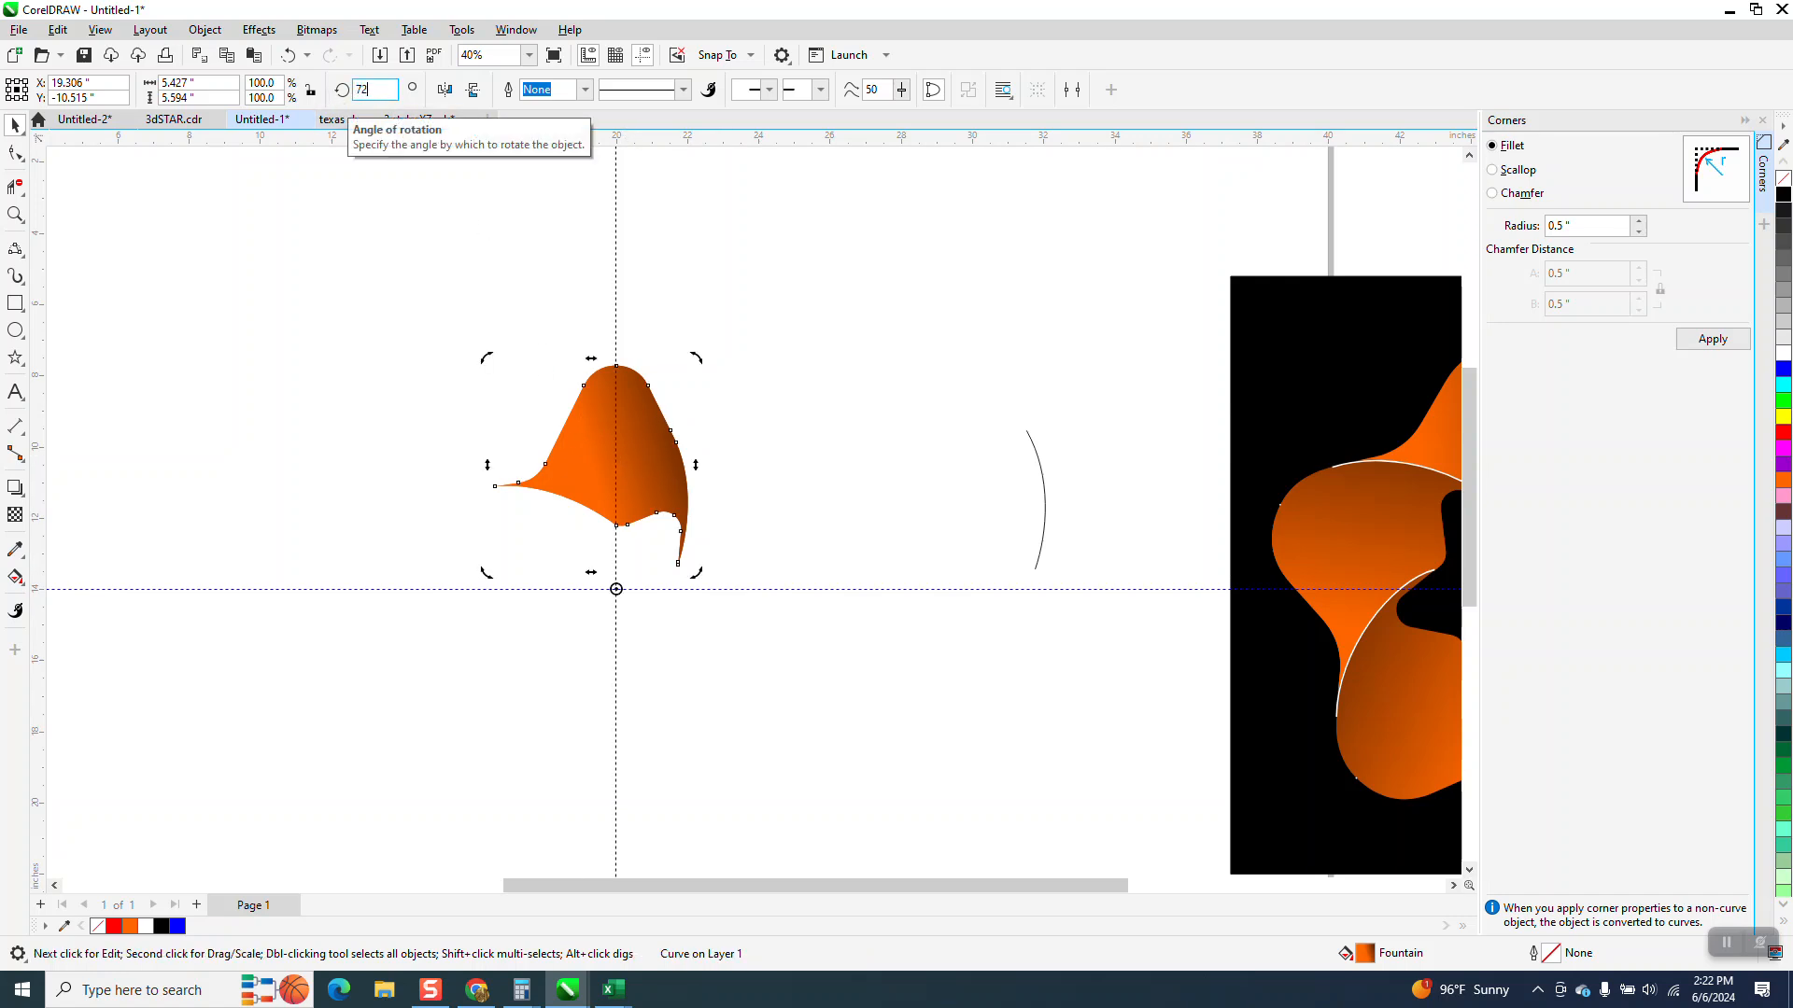
key(Return)
key(ctrl+r)
key(ctrl+r)
key(ctrl+r)
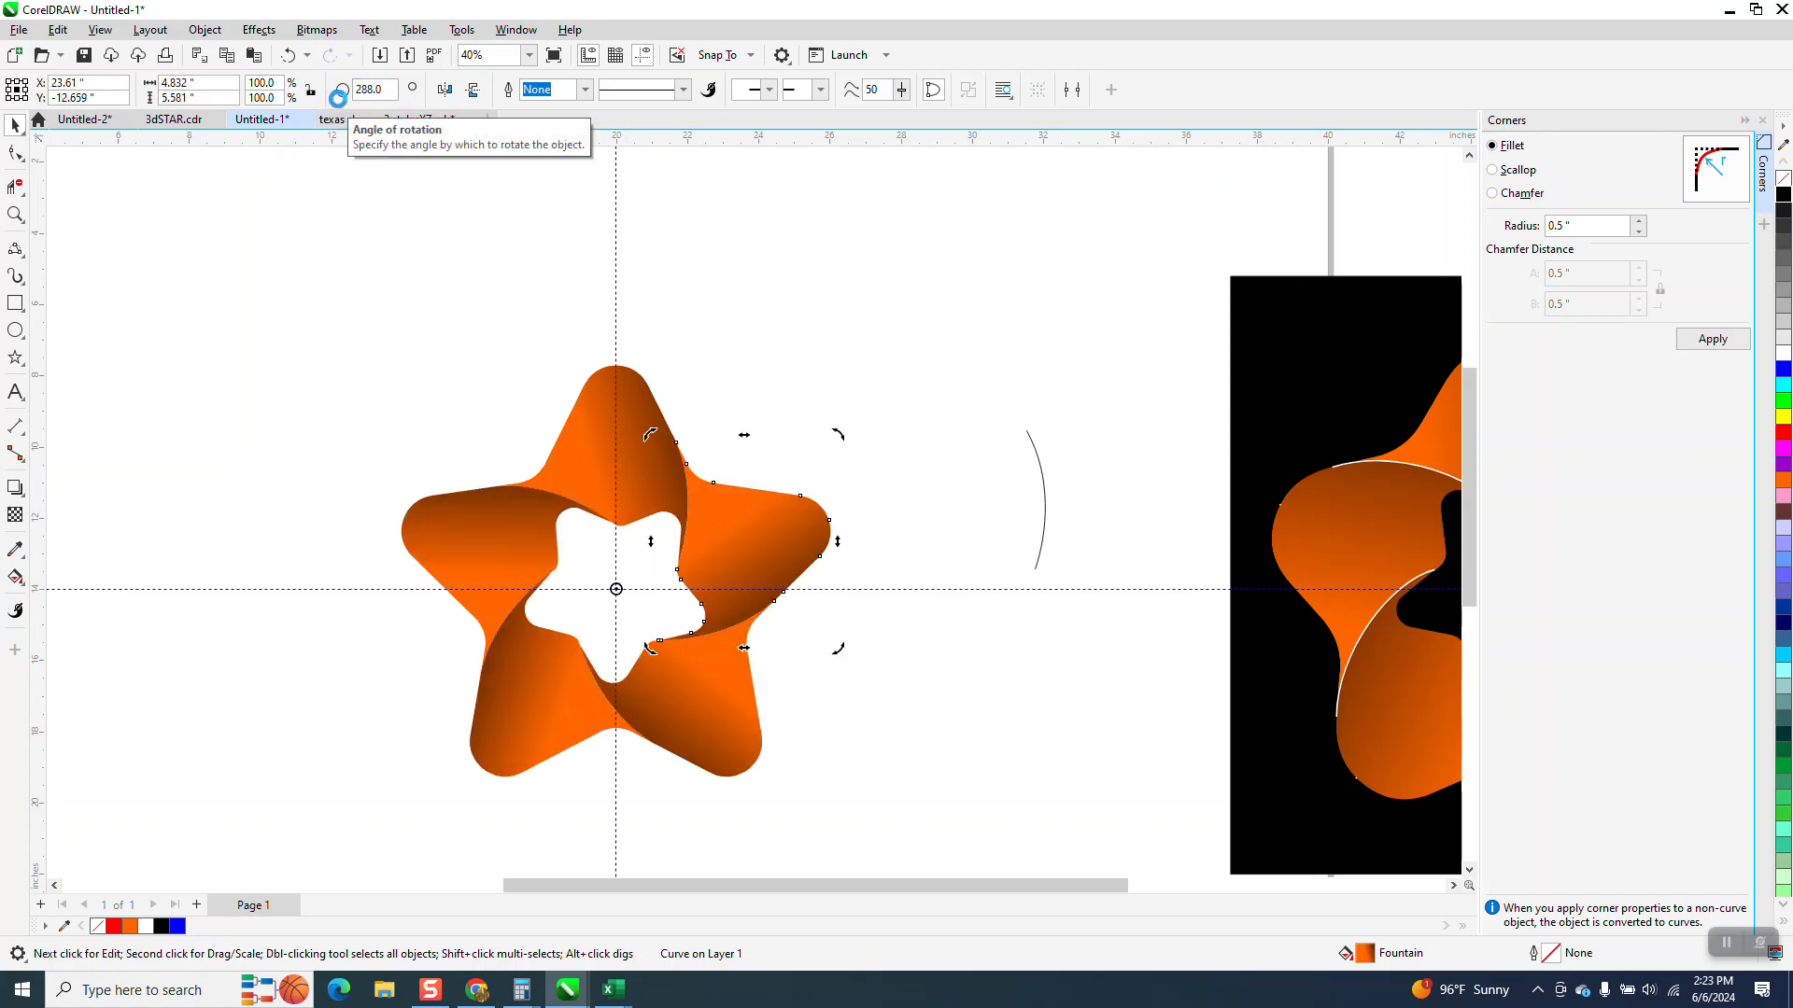
Move the separate arc into the star's upper right arm and set its outline width to 2.0 pt
click(1038, 465)
key(shift+Left)
key(shift+Left)
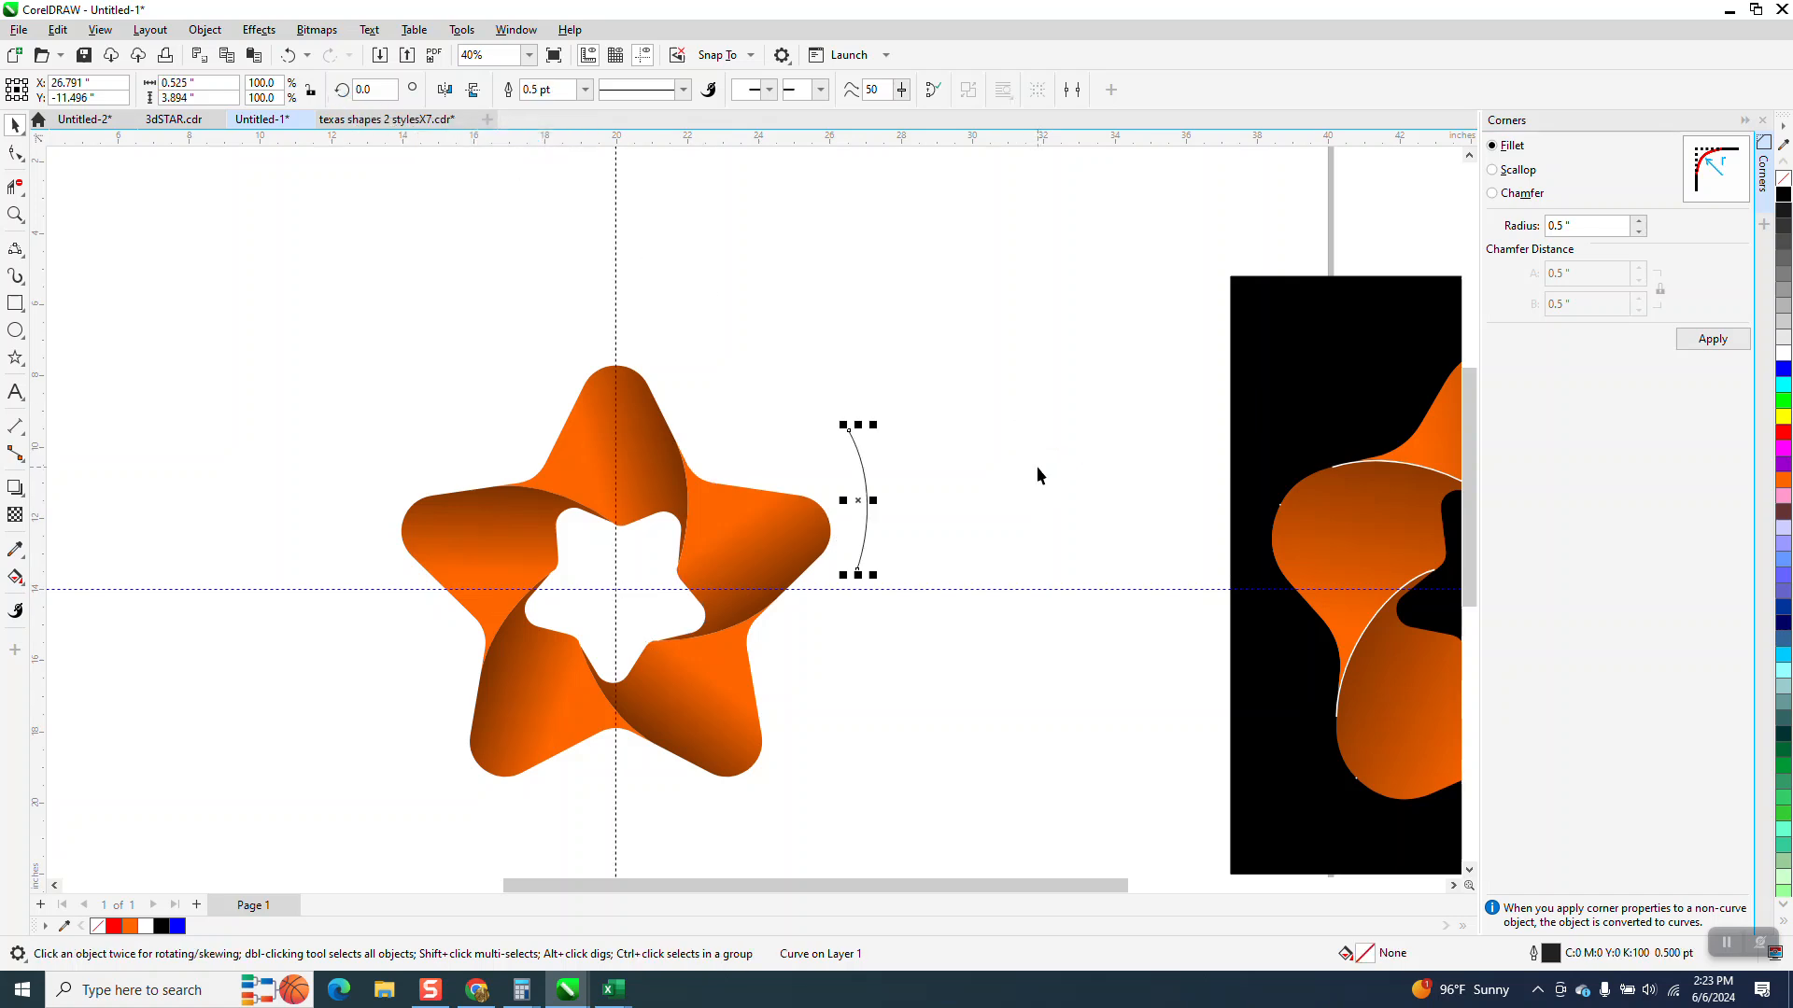
click(584, 90)
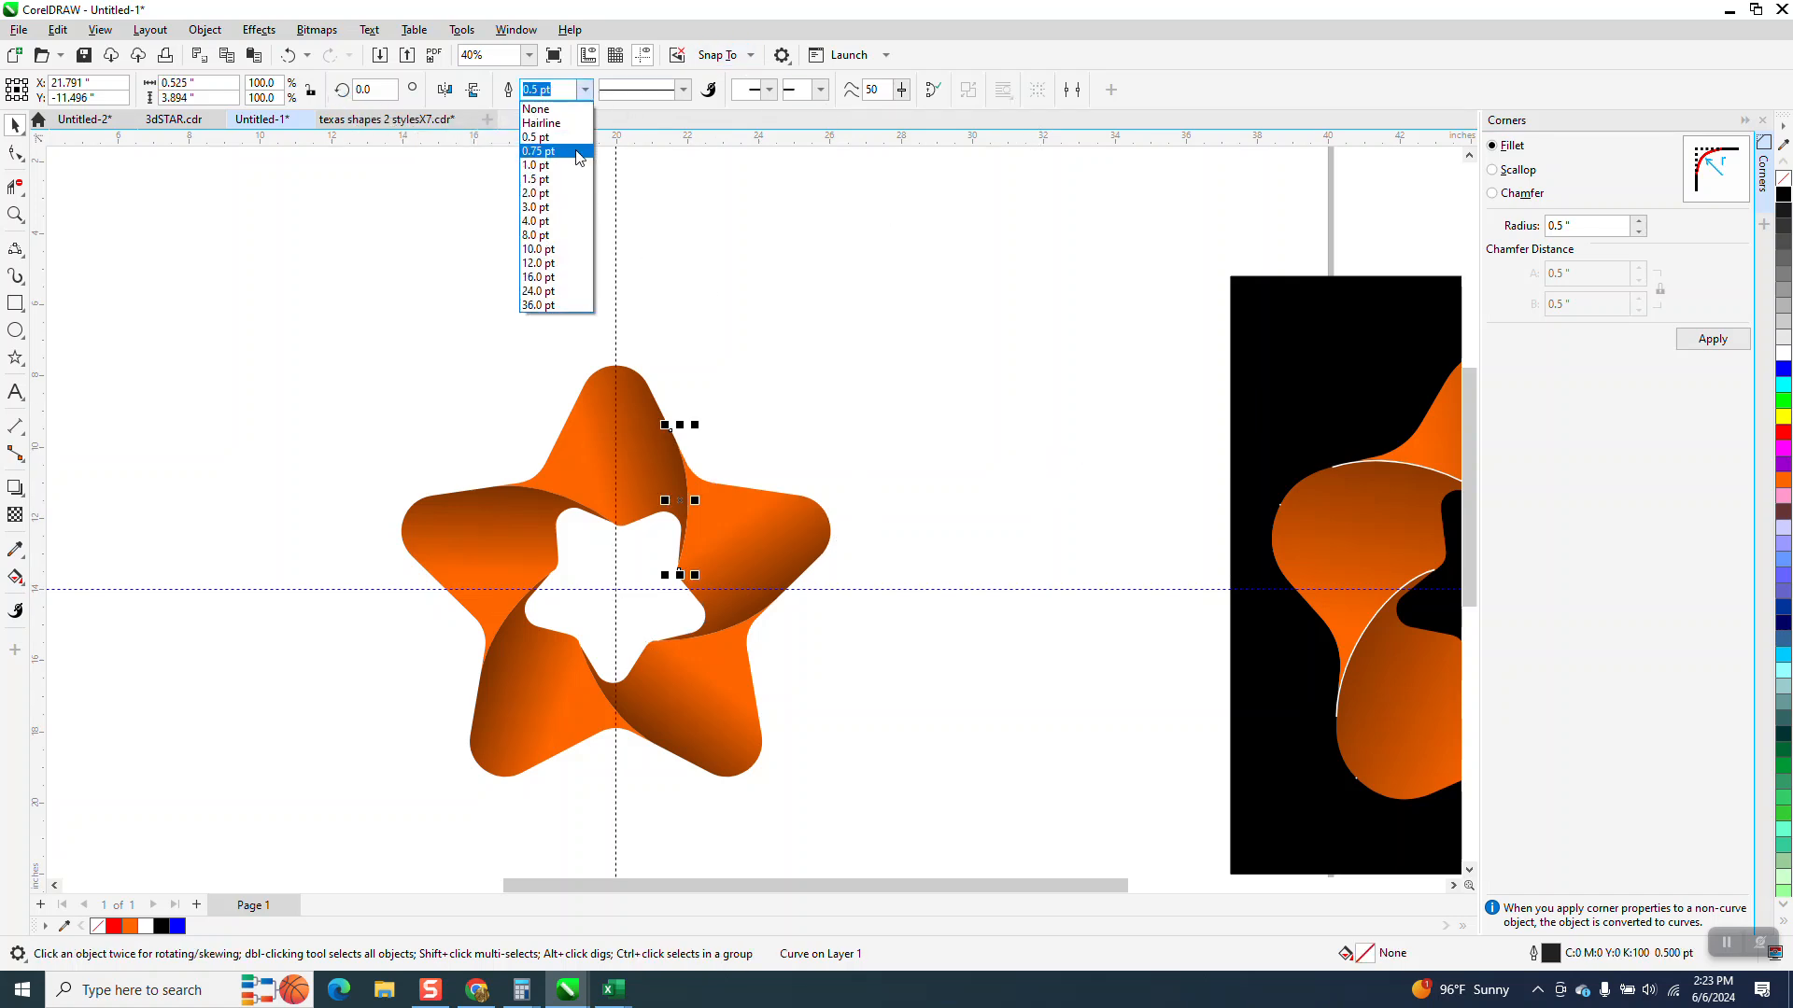
click(563, 186)
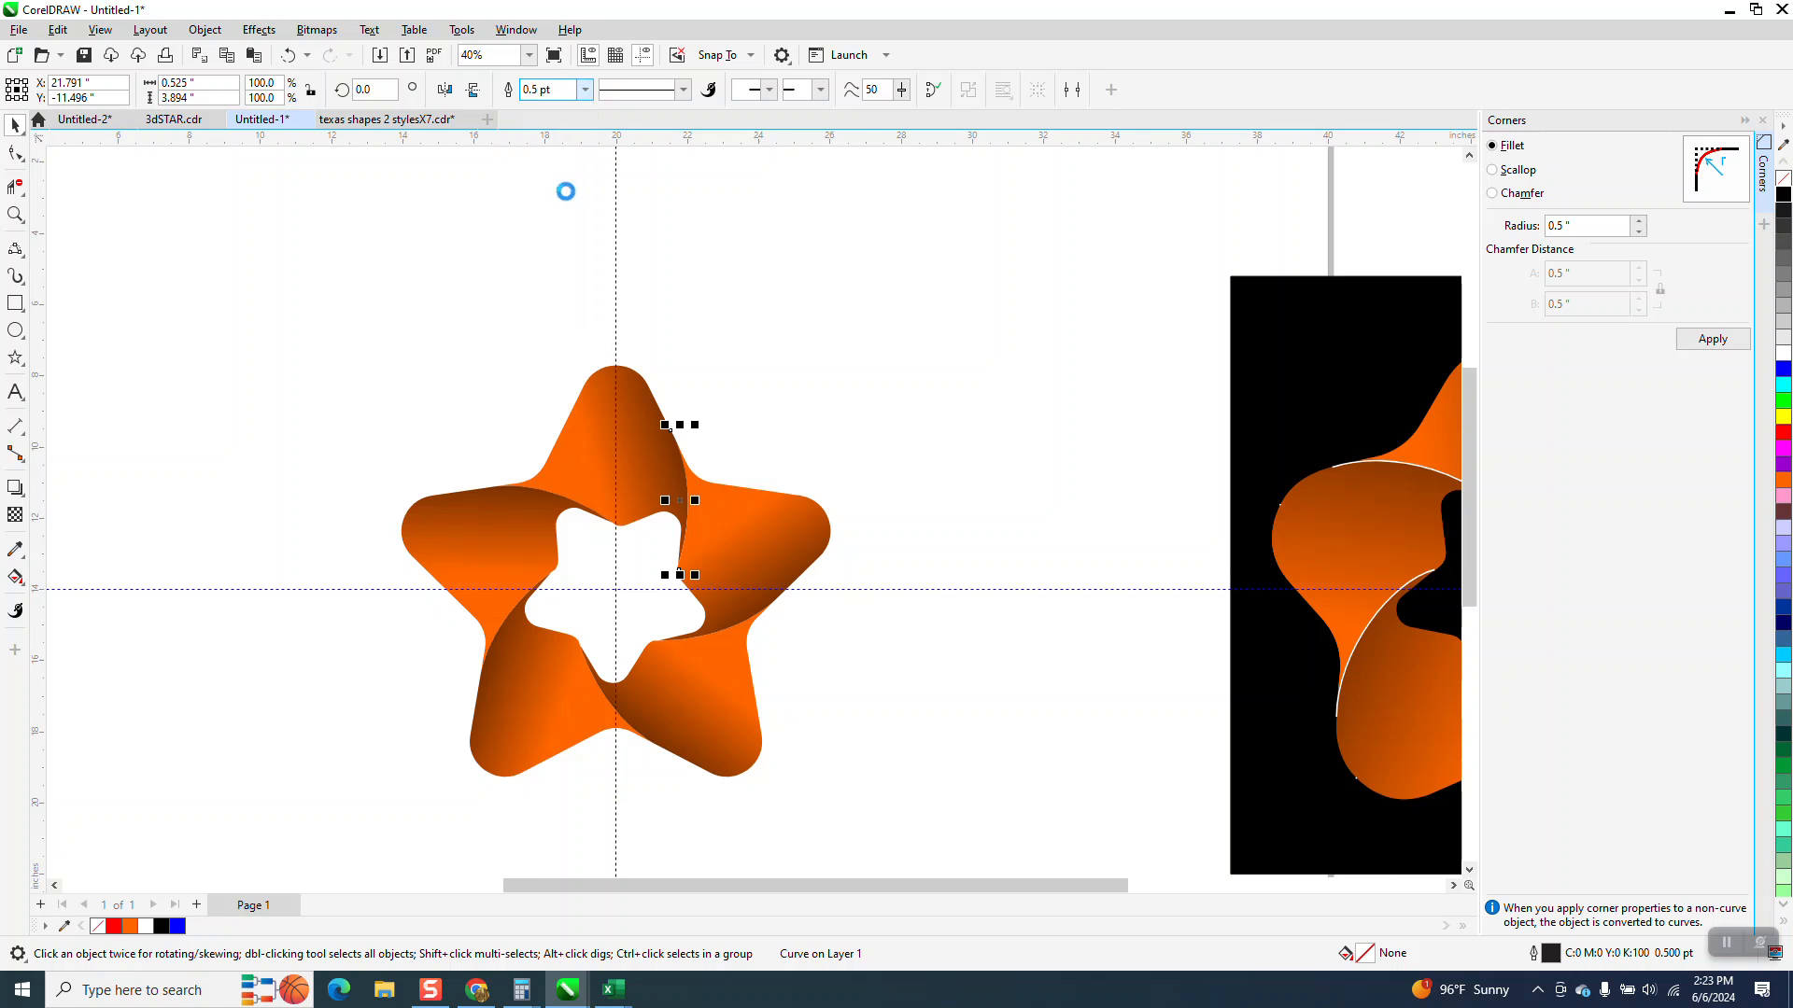
Bring the arc to the front of the page
click(205, 31)
mouse_move(248, 326)
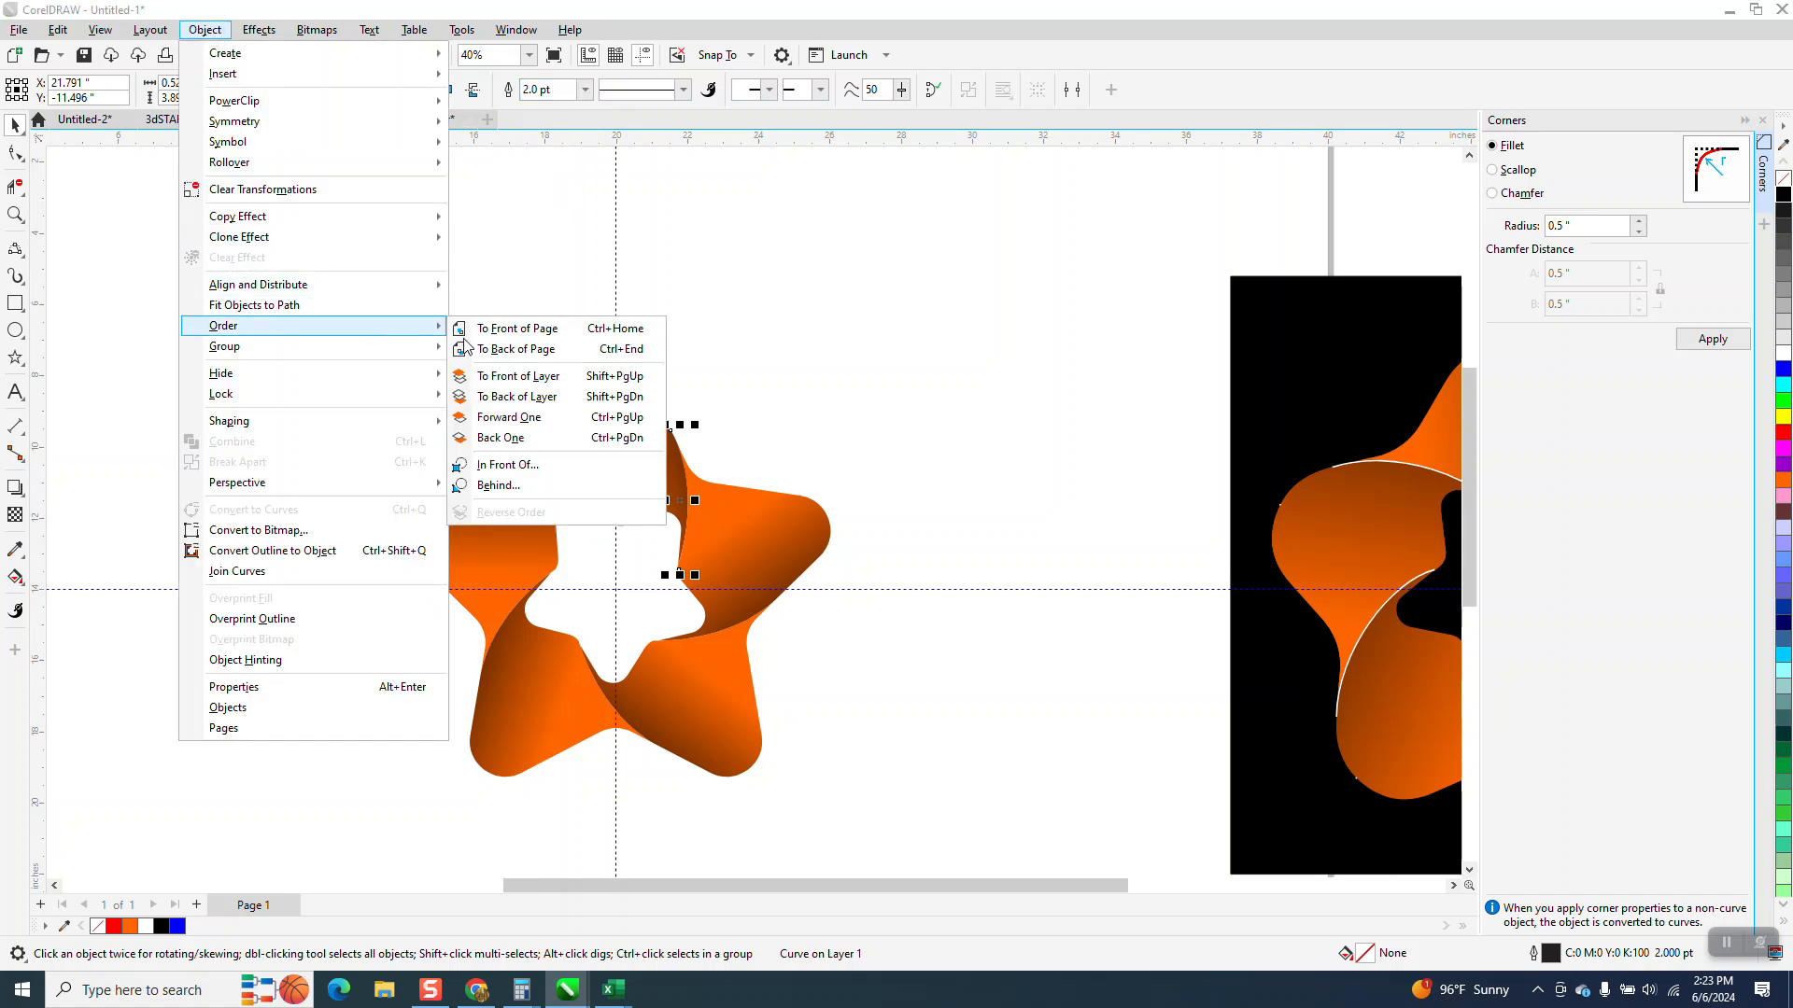
click(516, 329)
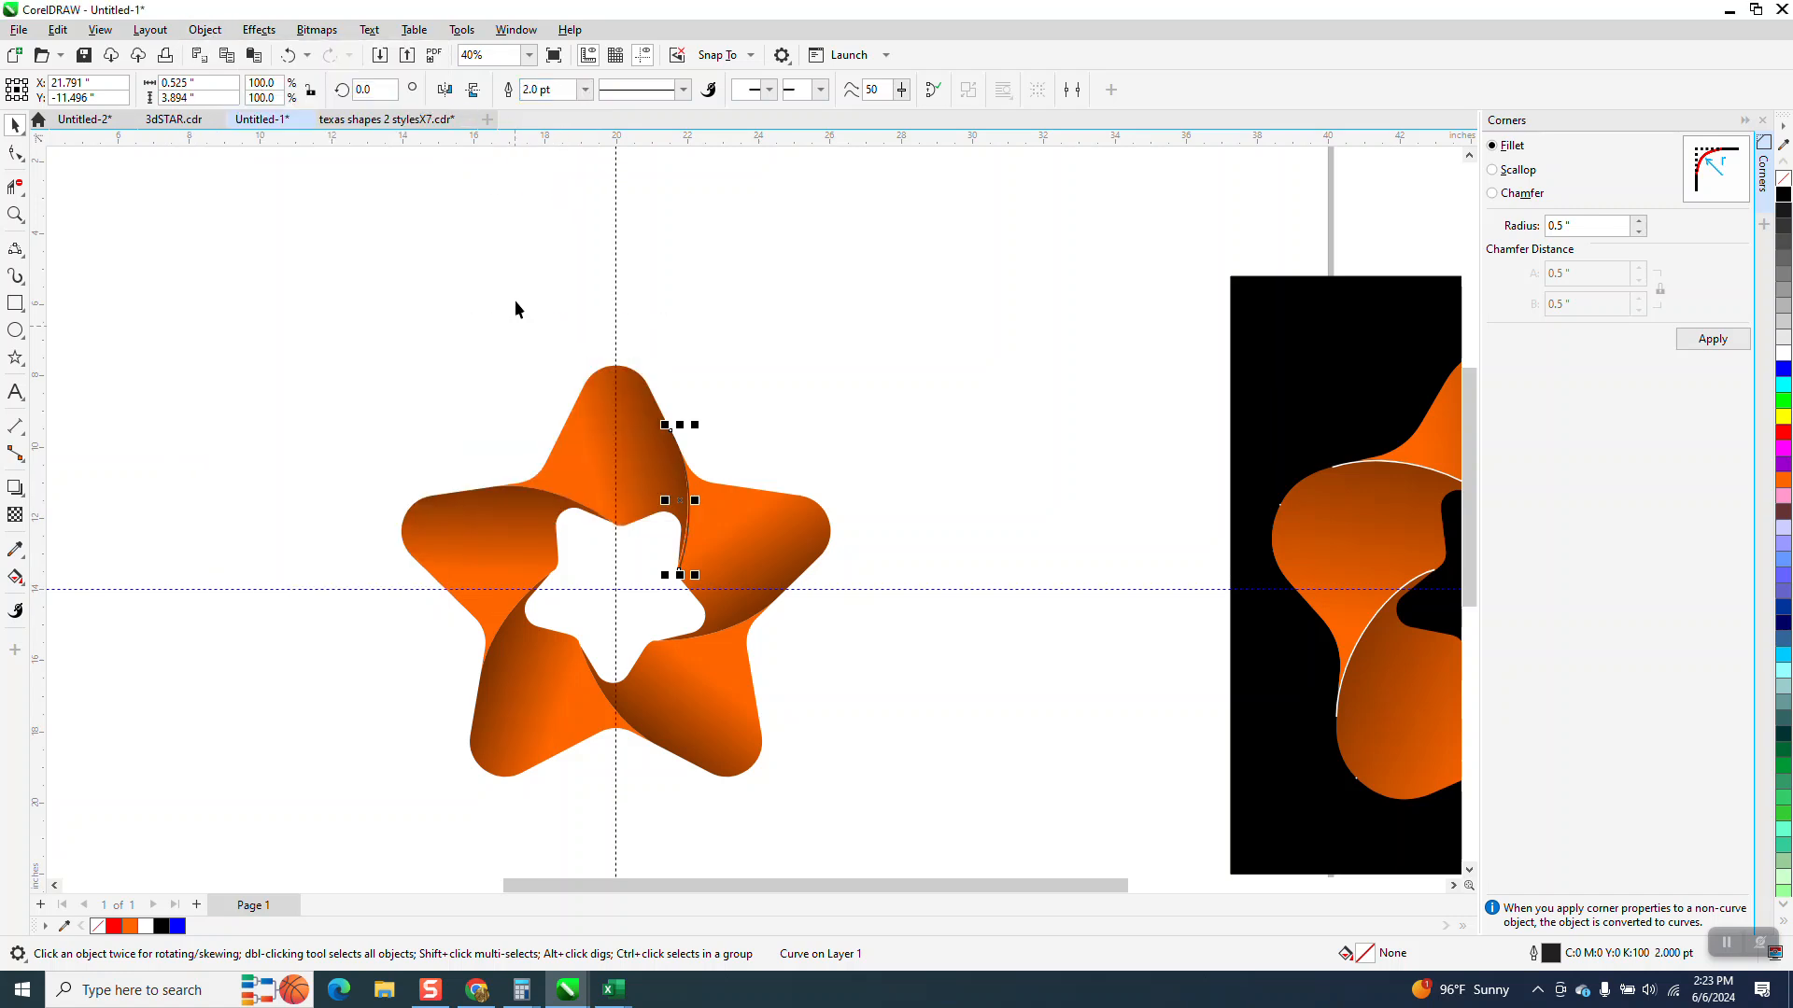
Adjust the arc's lower end node so it meets the inner star corner
click(20, 220)
drag(454, 360, 894, 665)
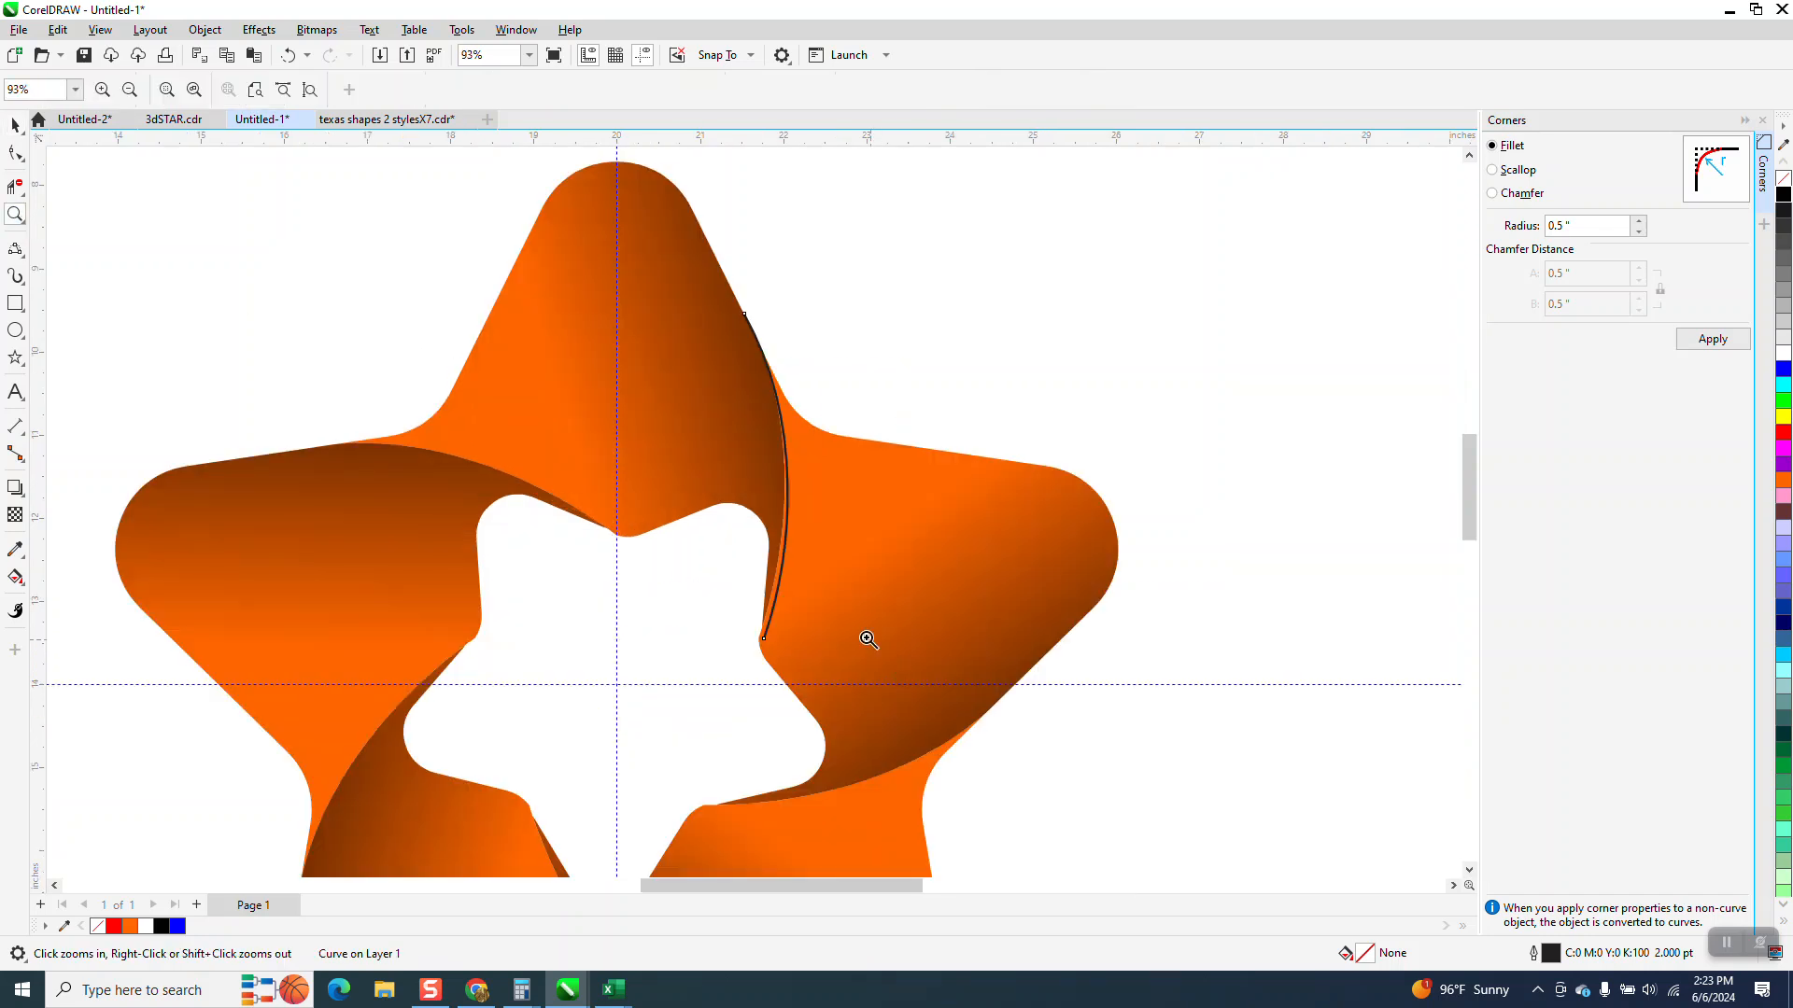
click(15, 124)
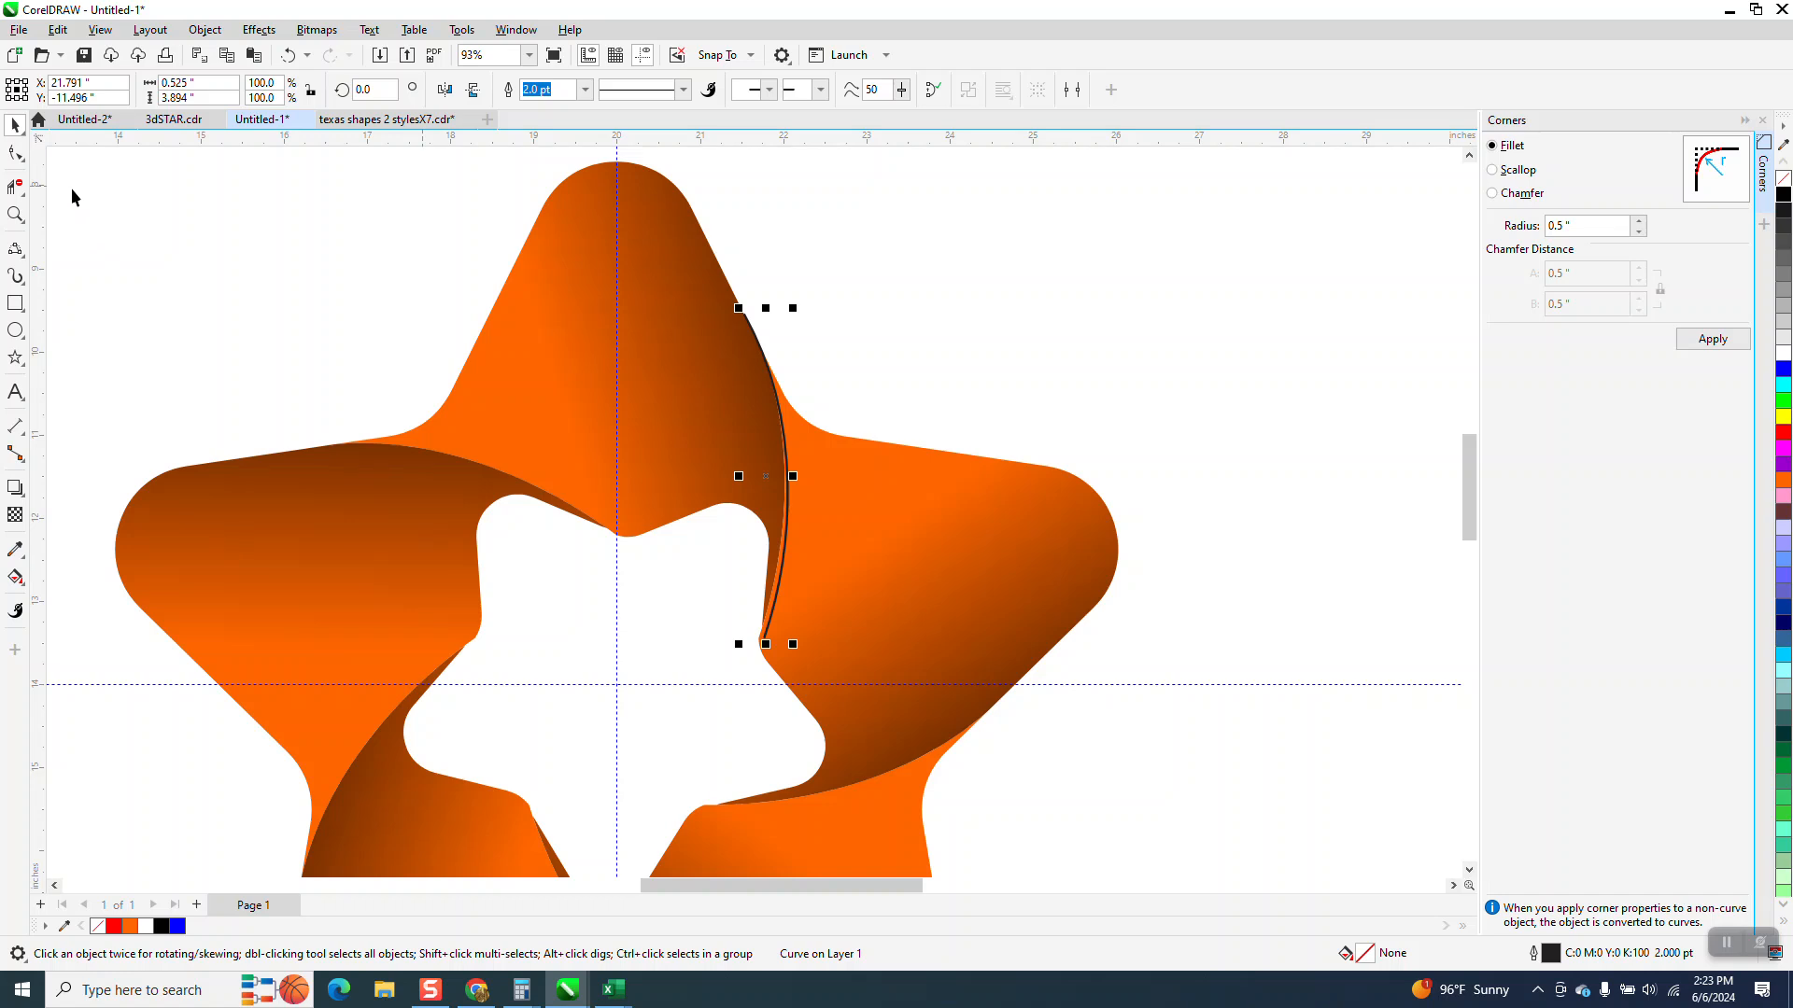
click(15, 153)
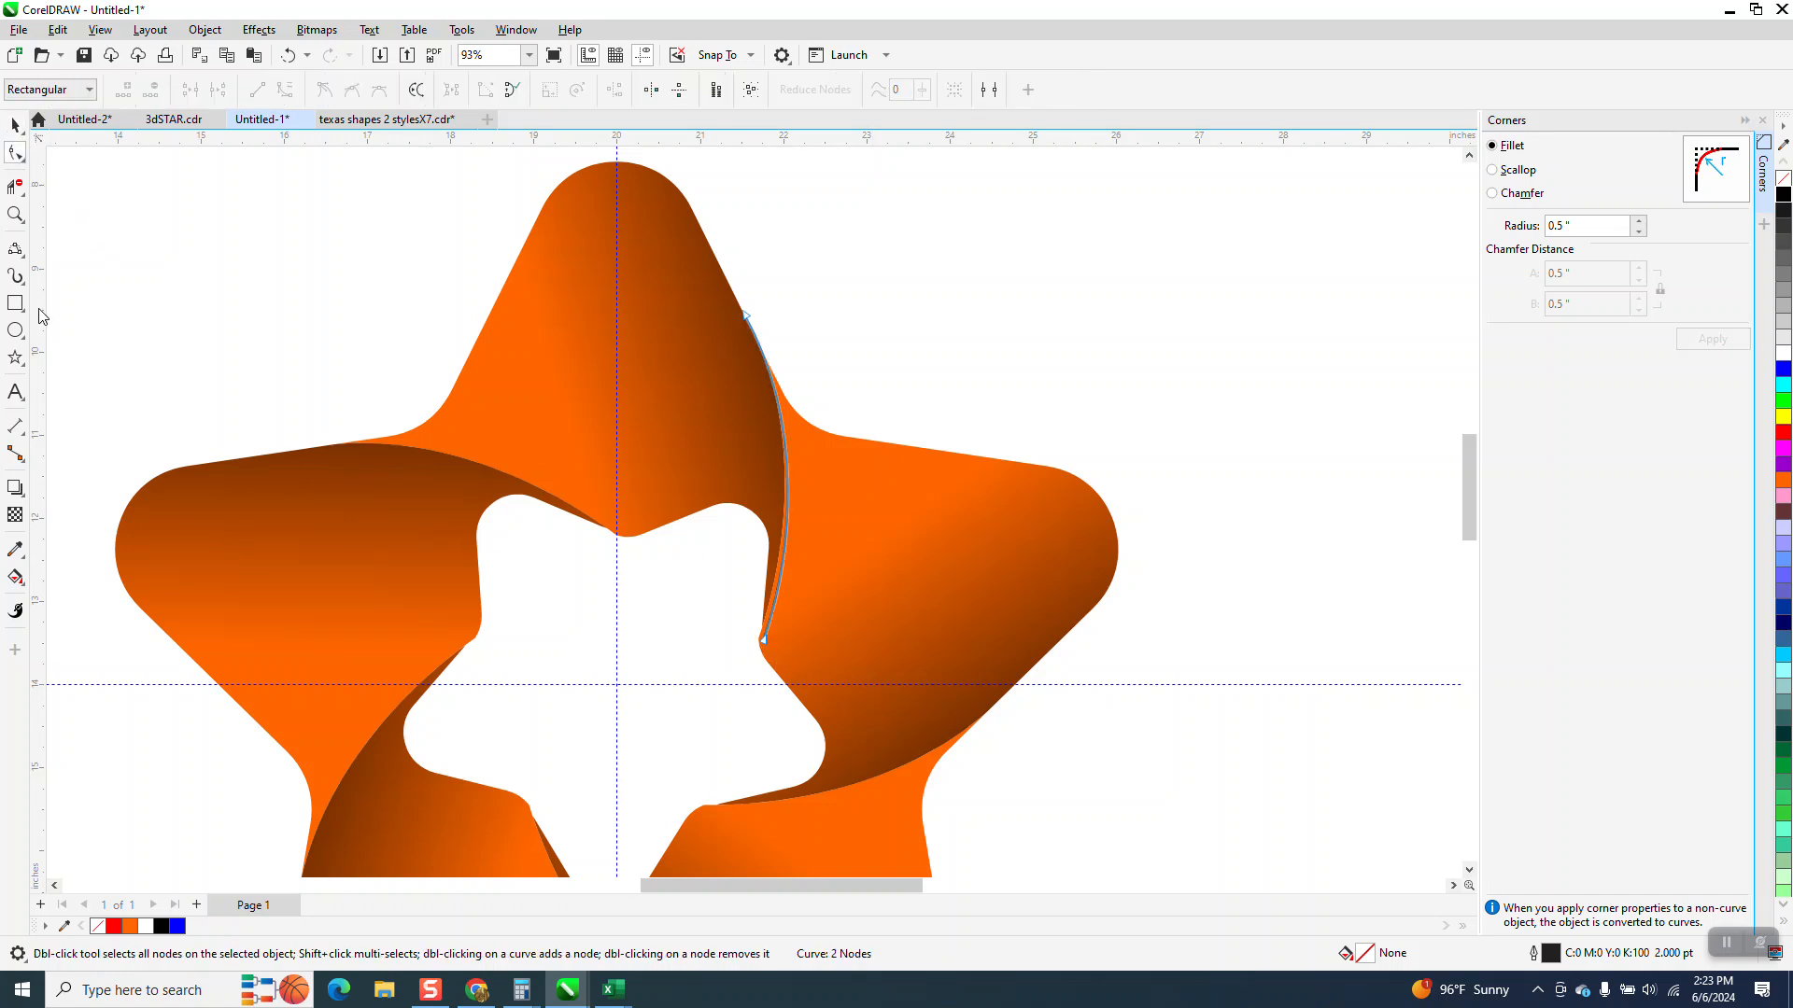
click(15, 214)
drag(667, 376, 997, 818)
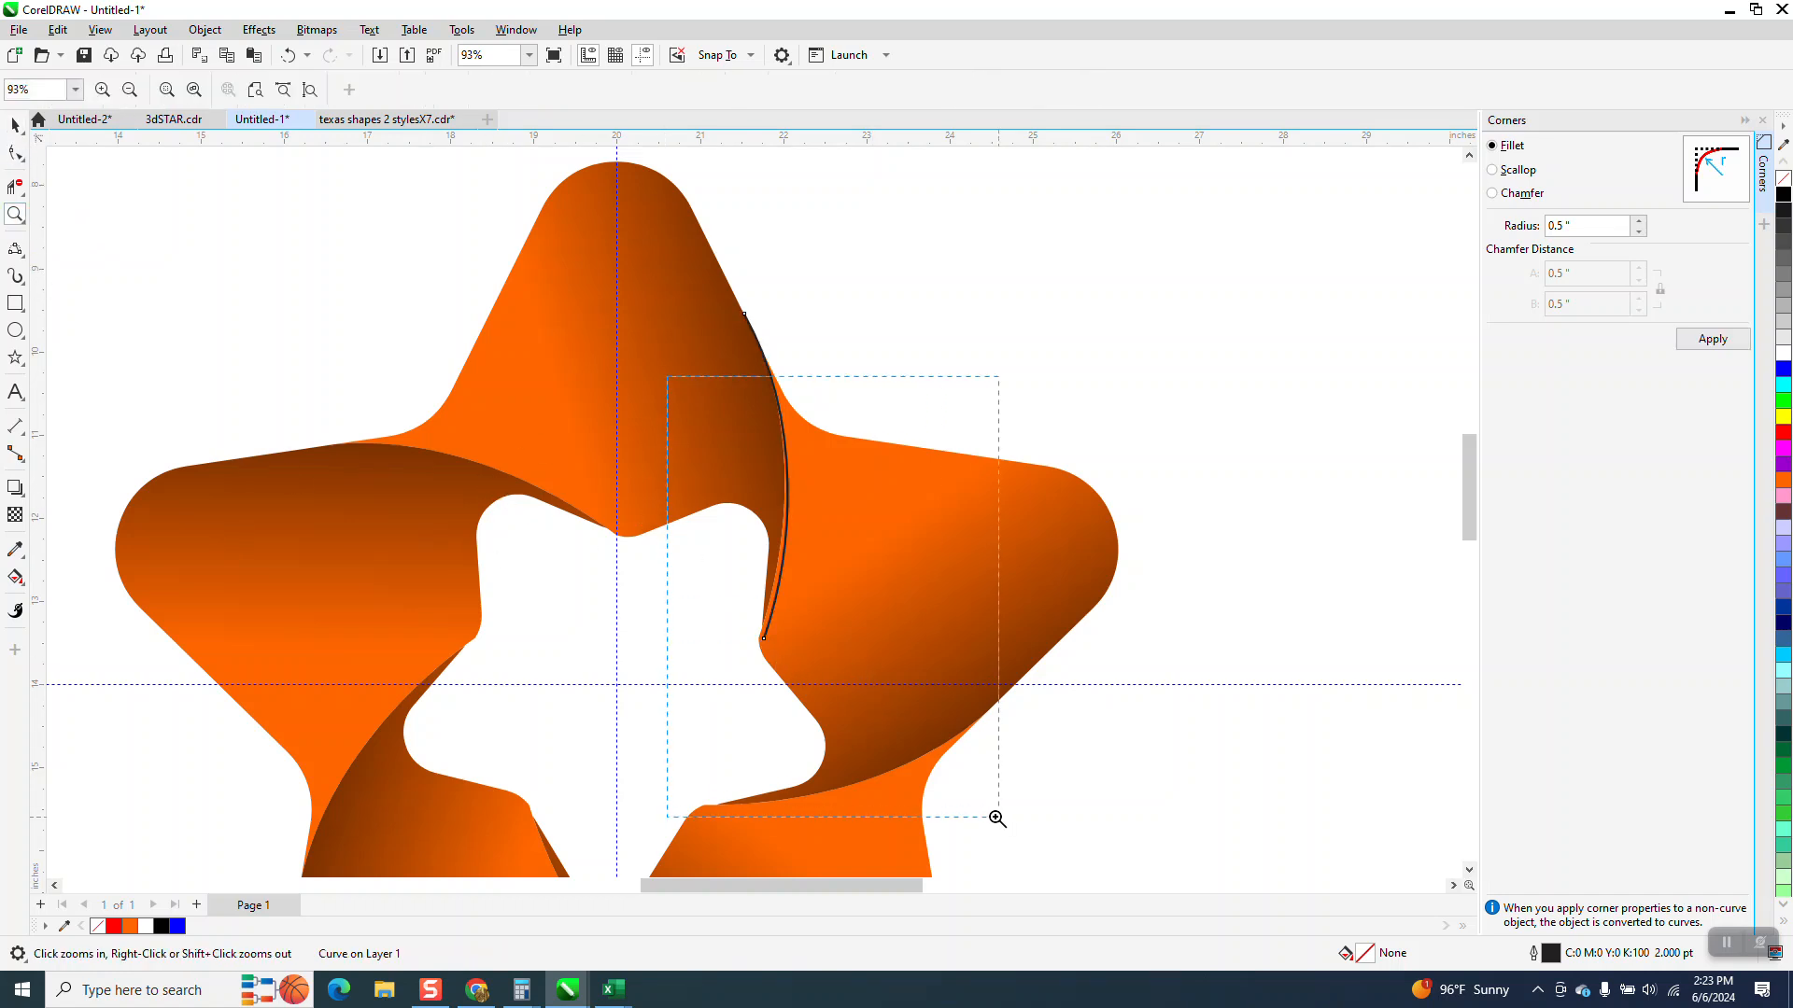
click(15, 153)
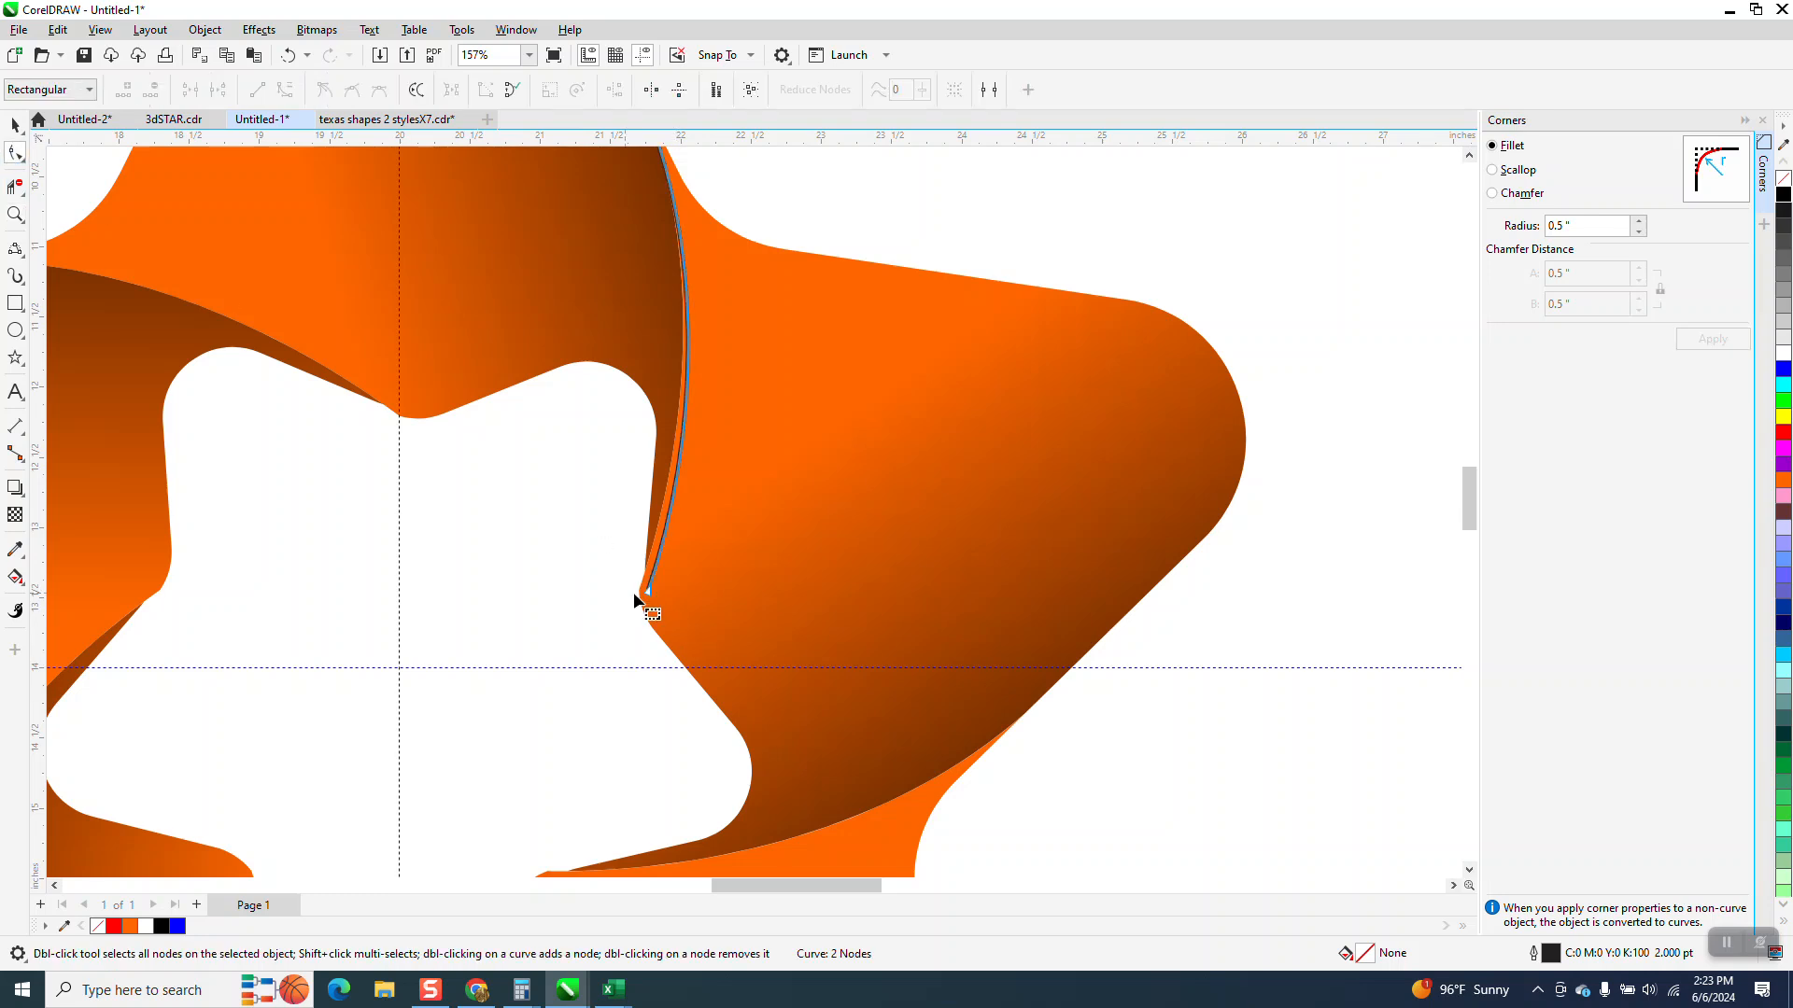
drag(647, 591, 639, 586)
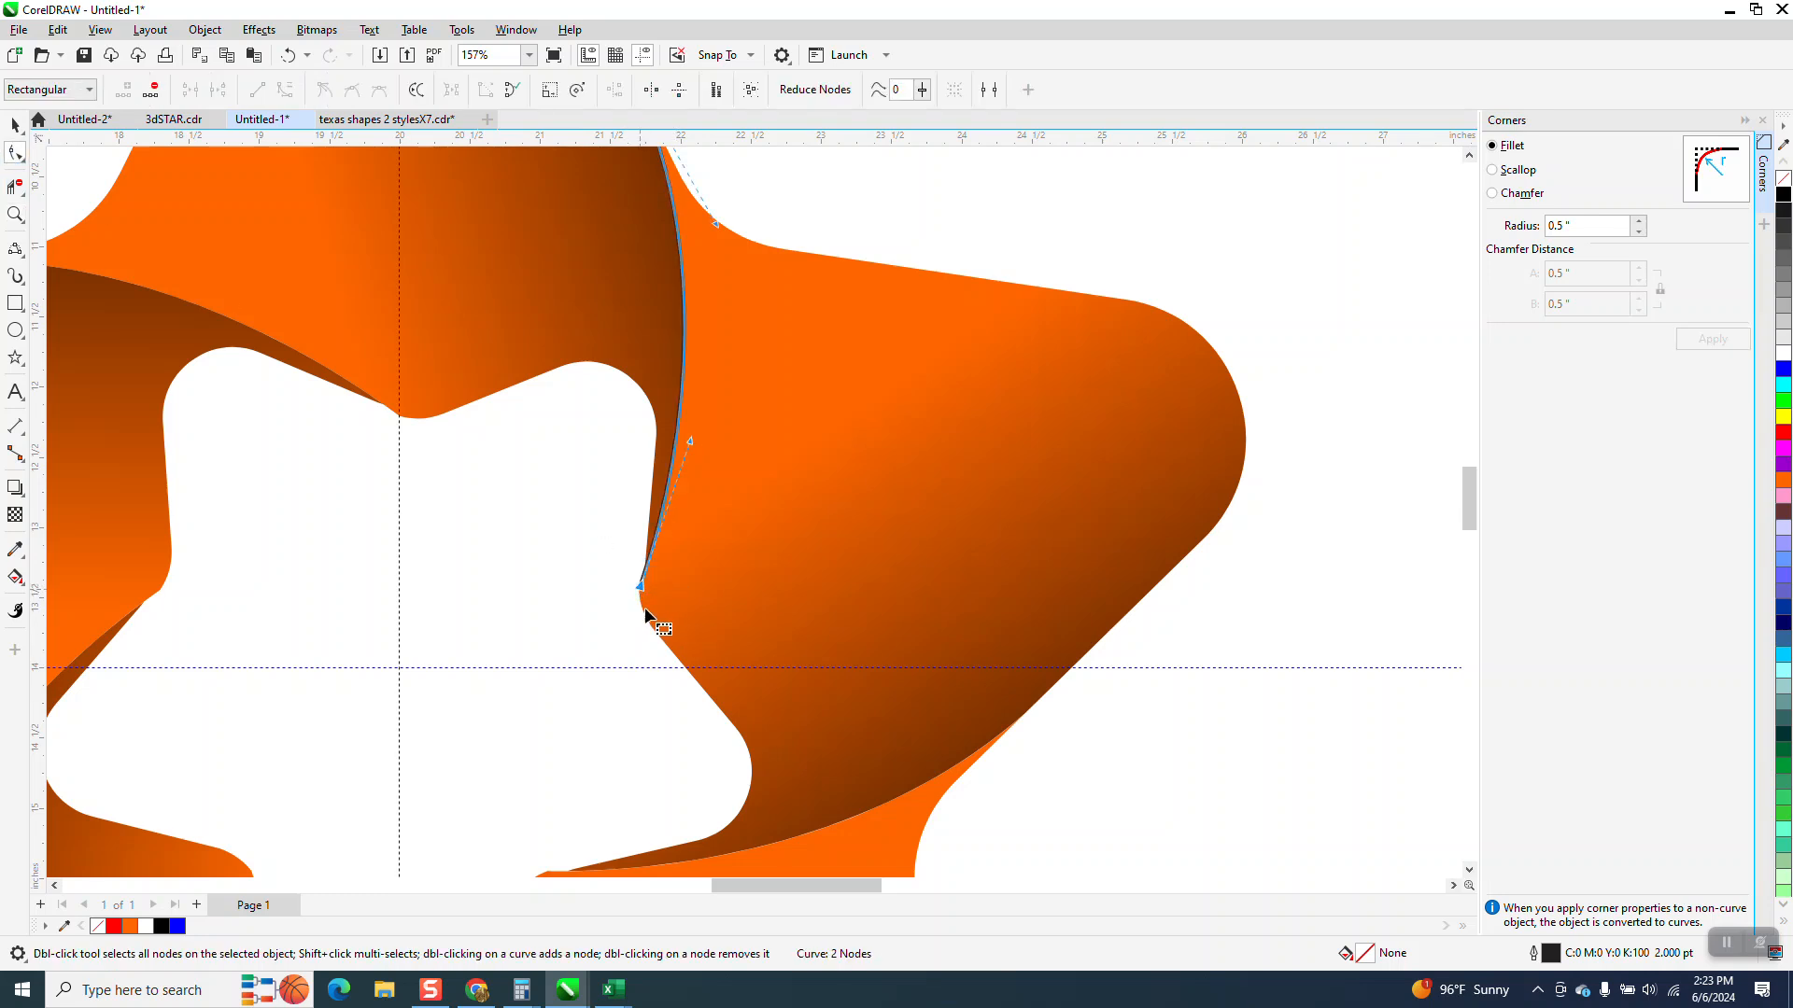
scroll(631, 617, down, 2)
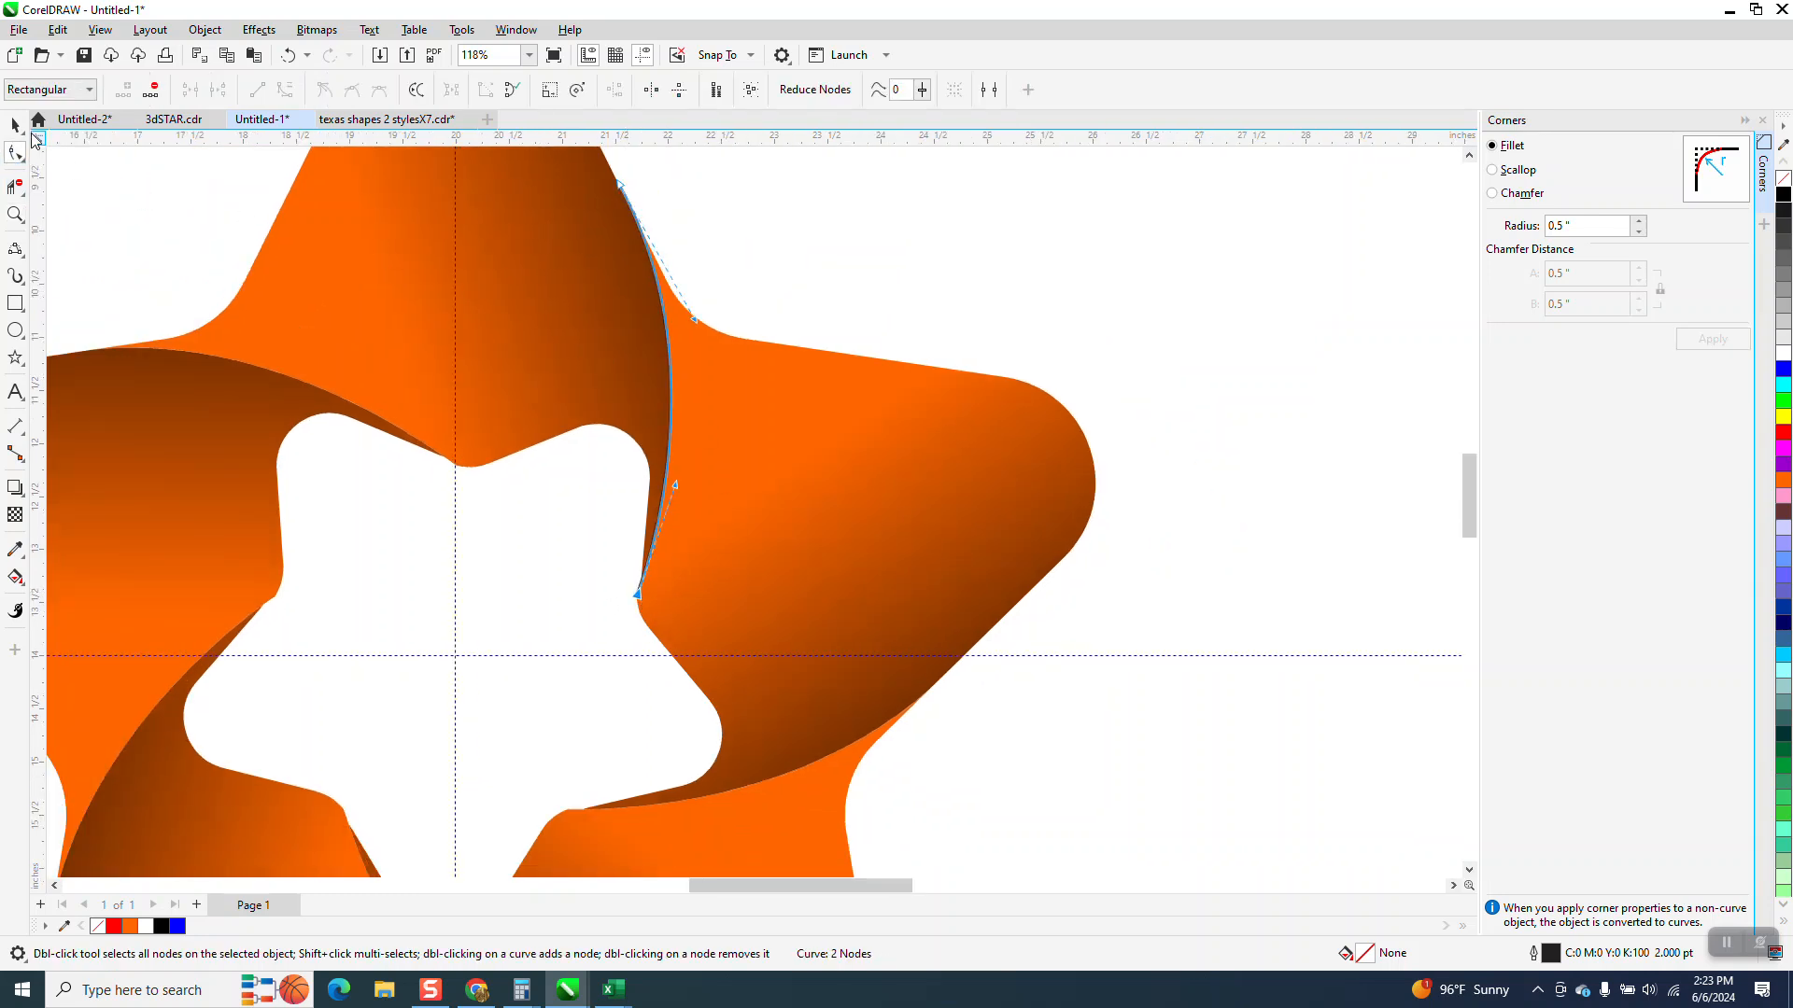
Set the arc's outline colour to white
right_click(1783, 353)
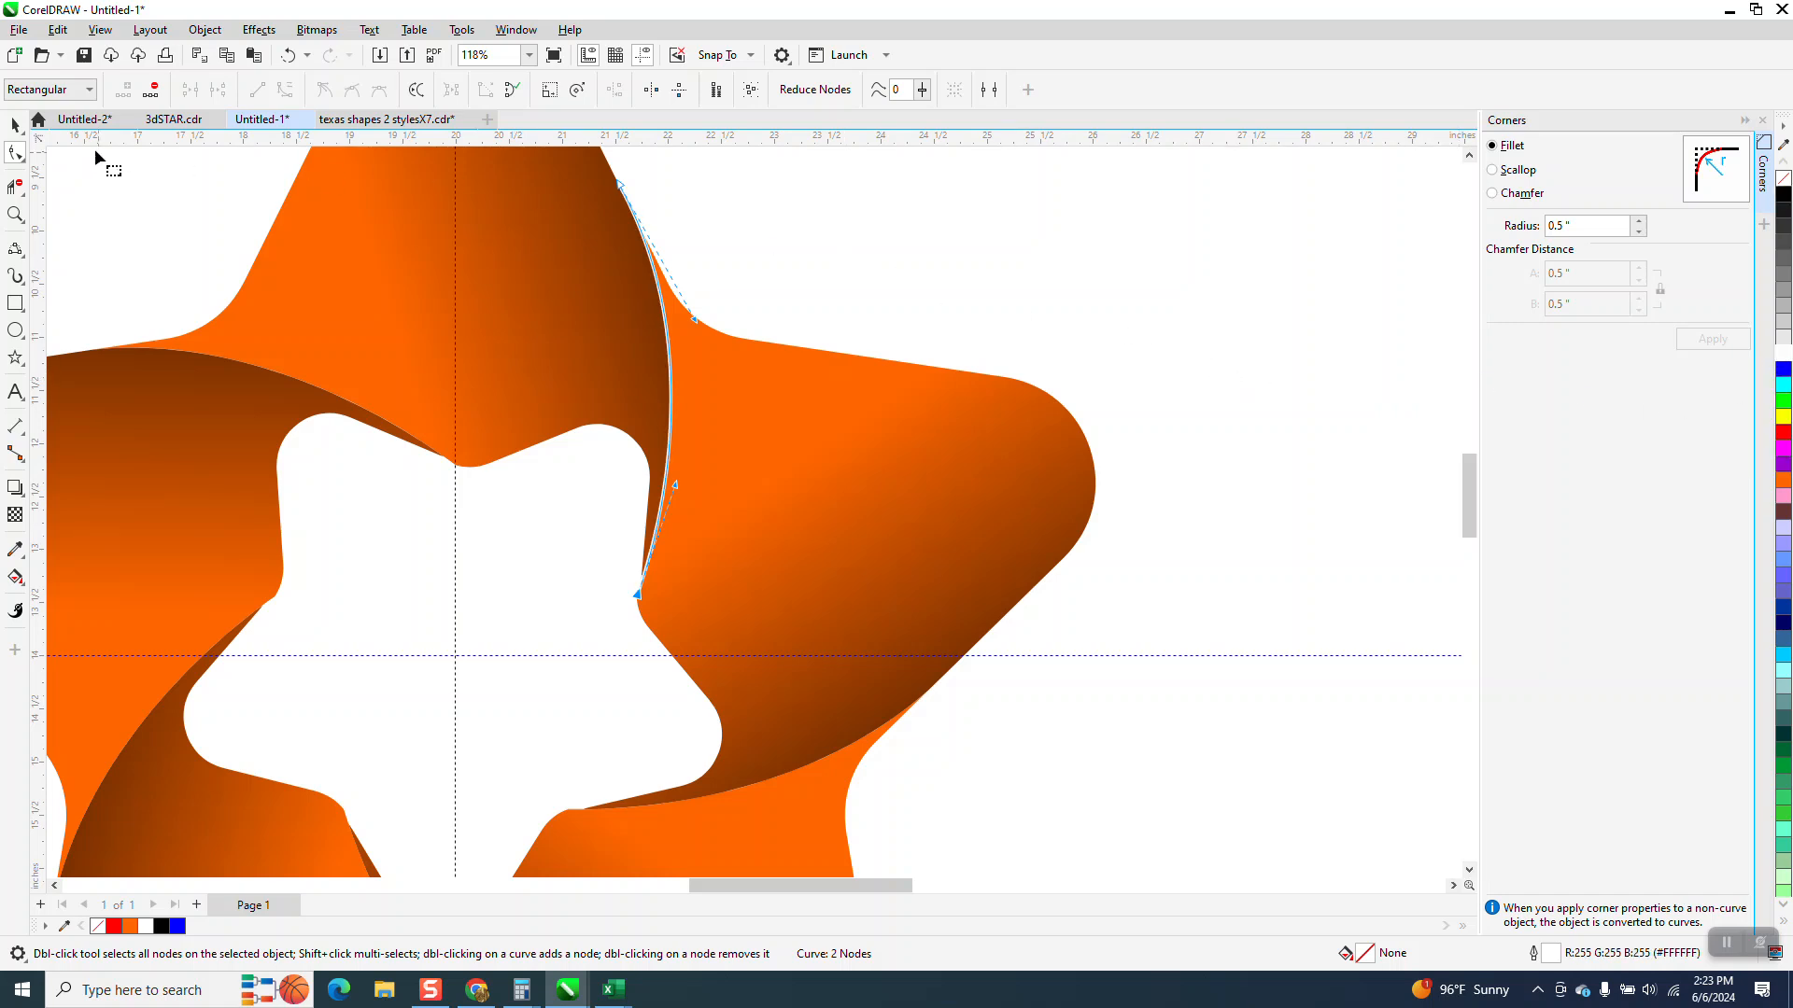
click(15, 124)
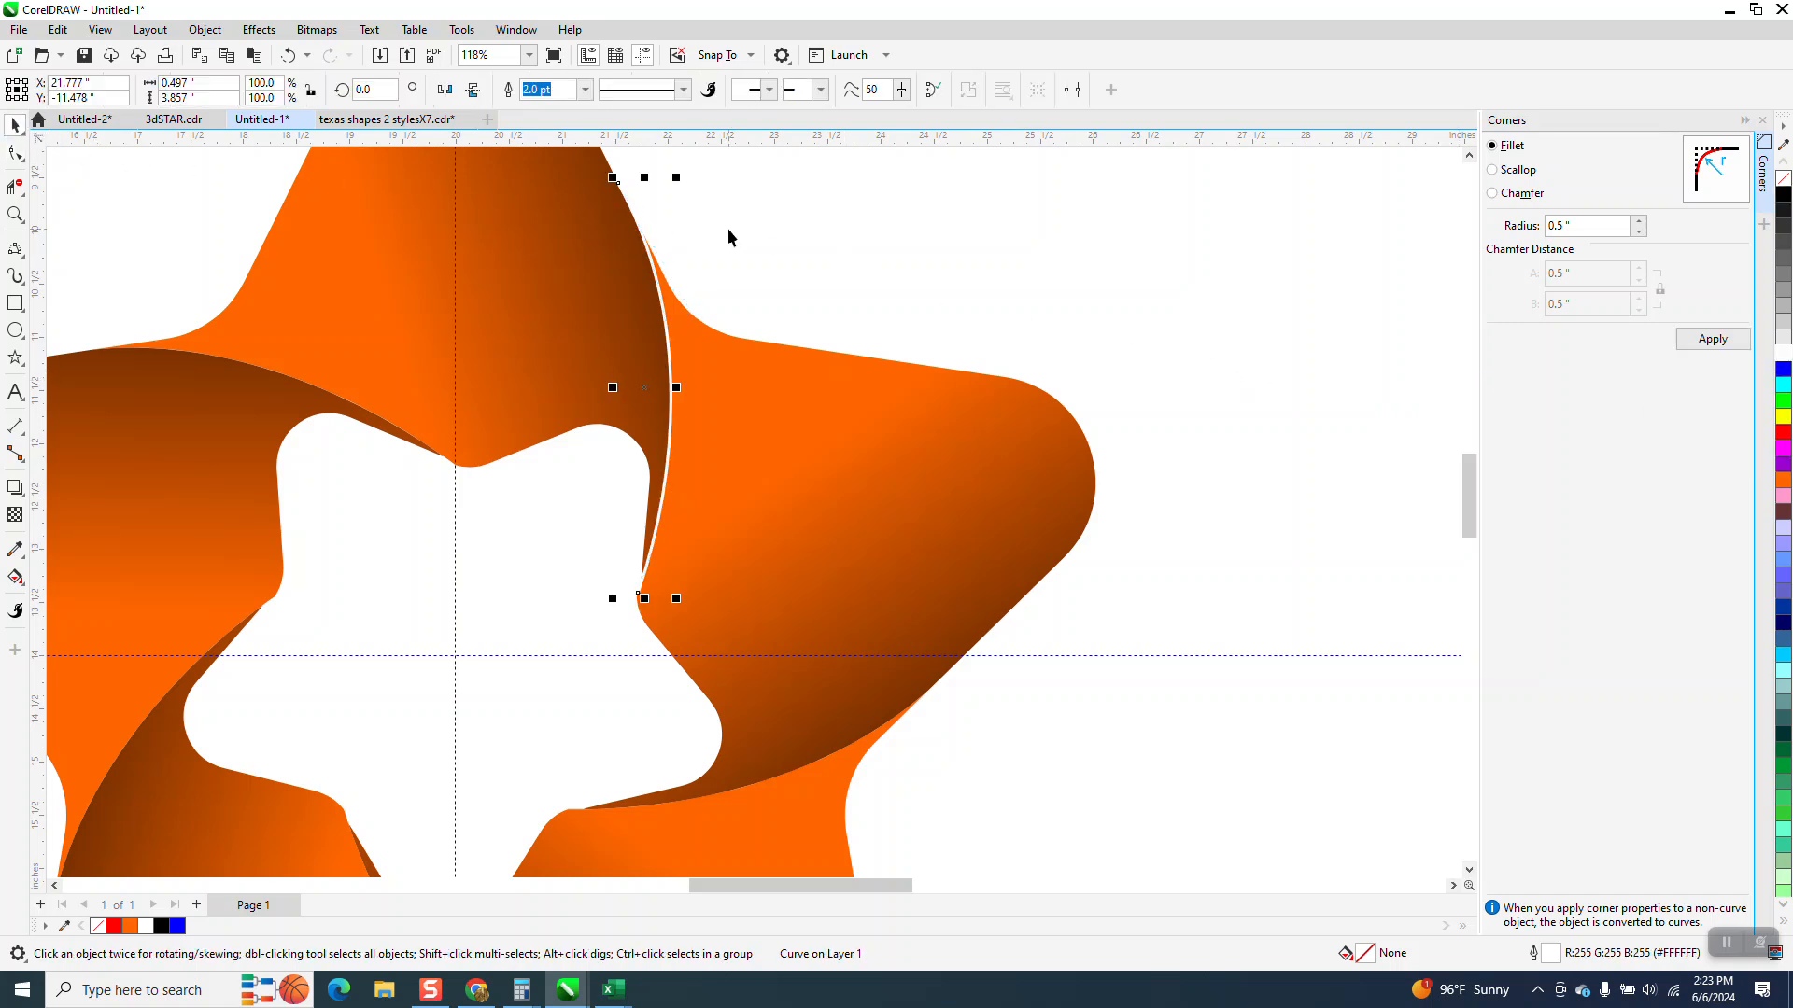
scroll(728, 228, down, 3)
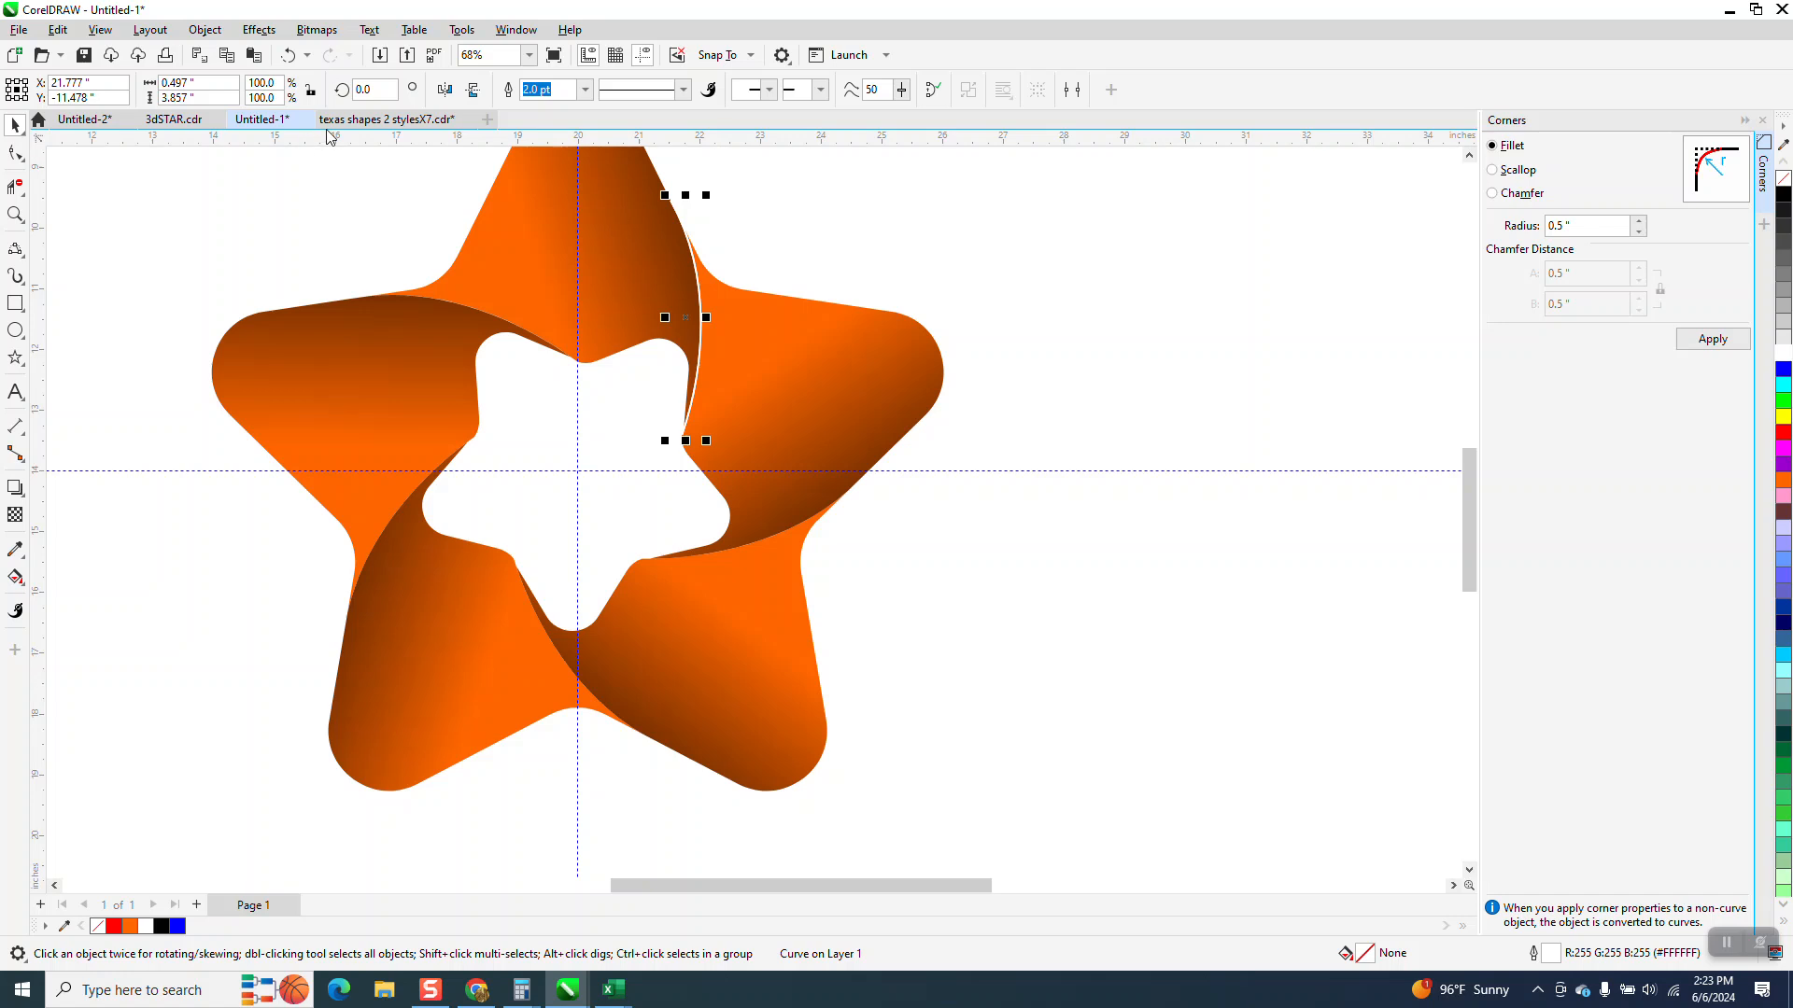
Rotate the white arc by 72 degrees and repeat three times to place an arc in every arm
double_click(366, 88)
text(7)
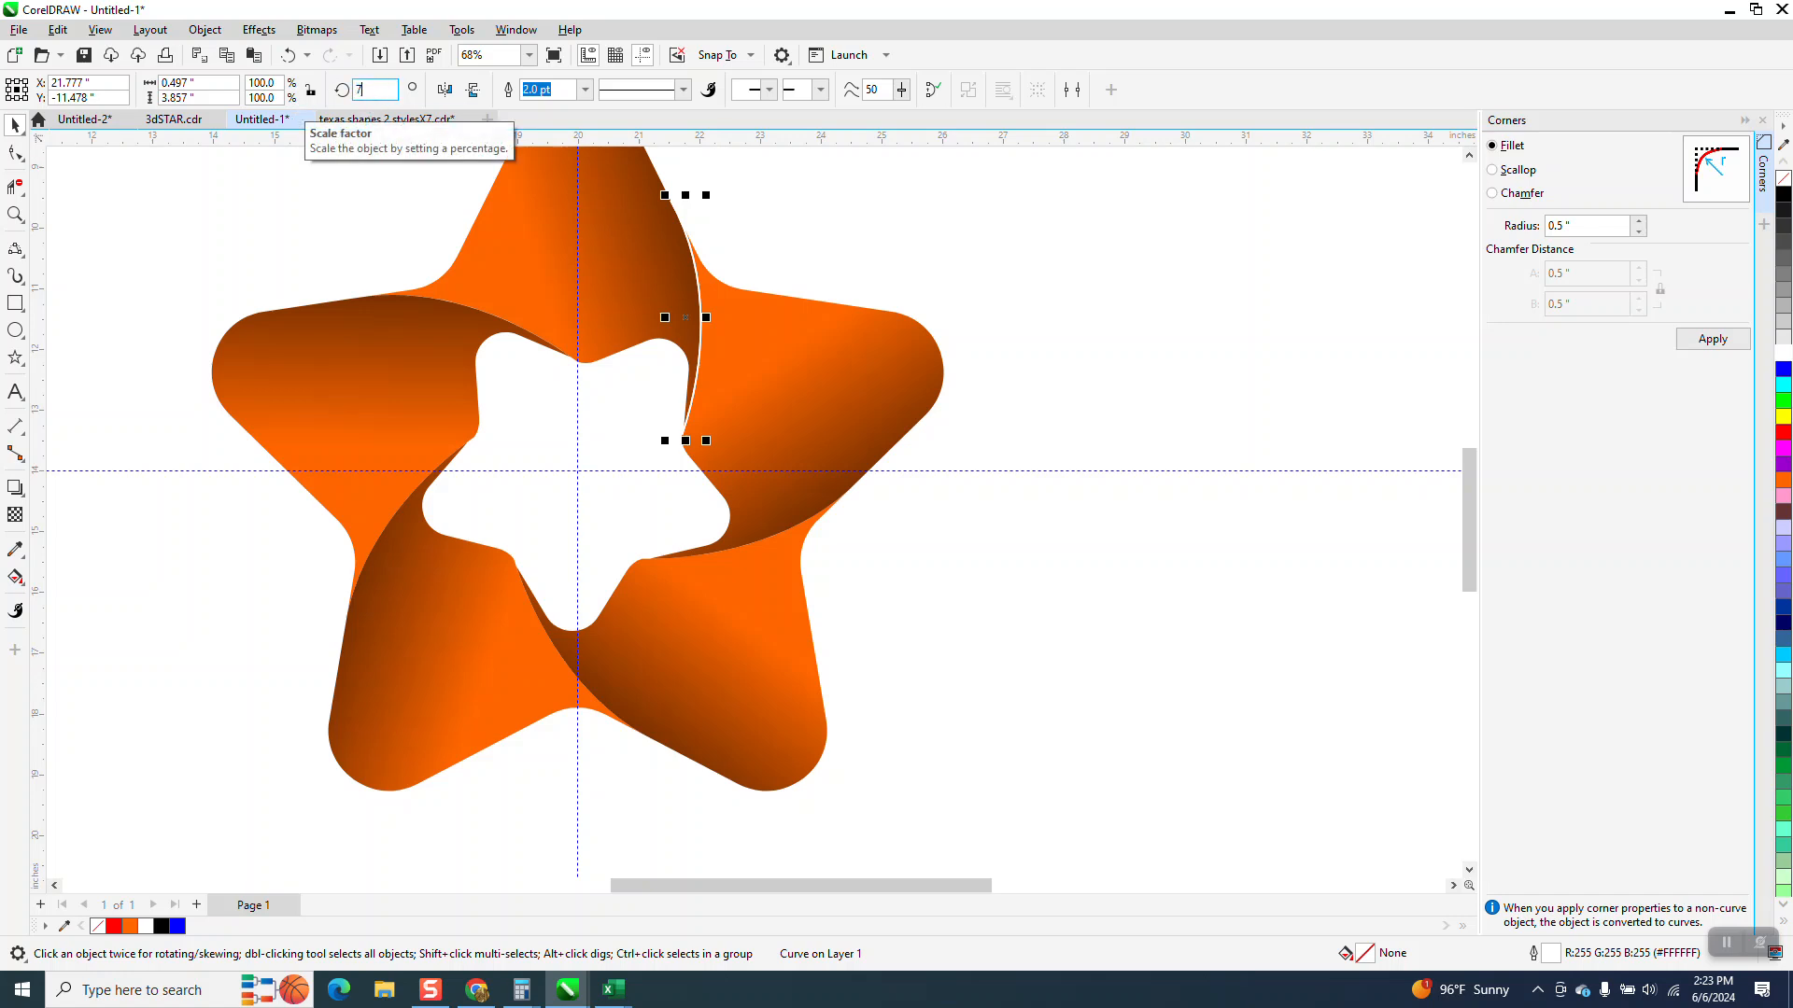
text(2)
key(Return)
key(ctrl+r)
key(ctrl+r)
key(ctrl+r)
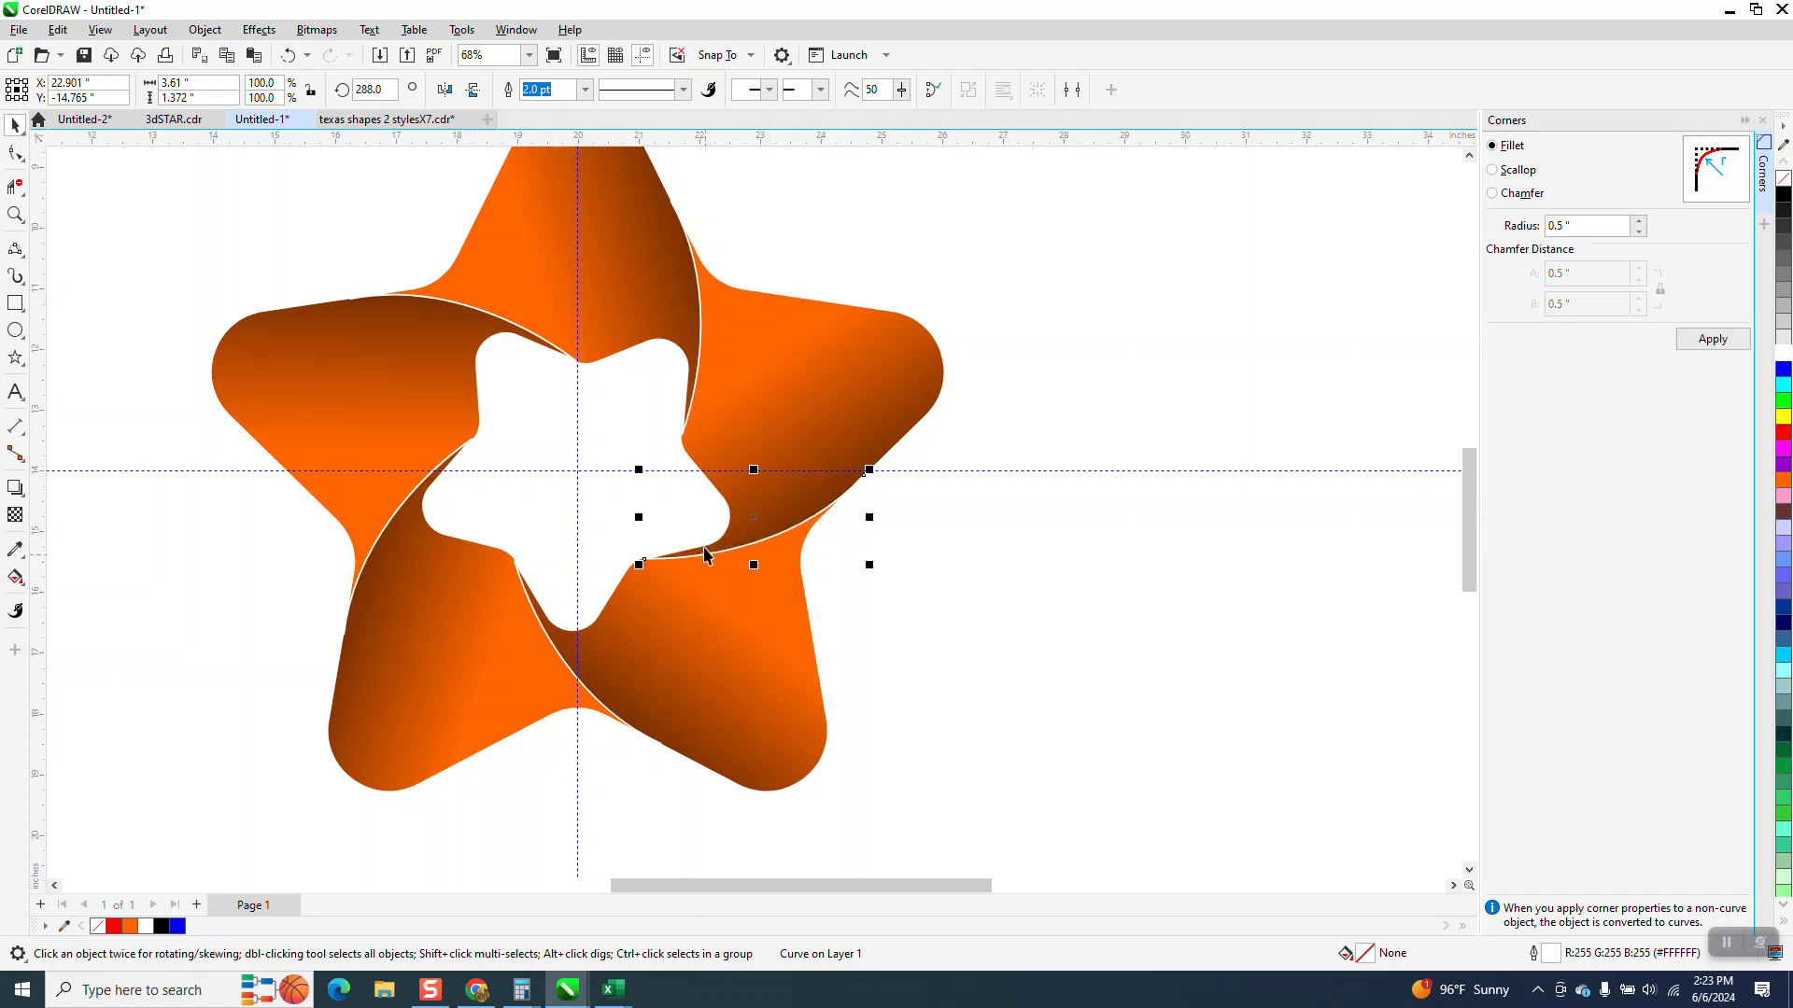
Move the black background rectangle behind the finished star
scroll(705, 537, down, 1)
scroll(671, 517, down, 1)
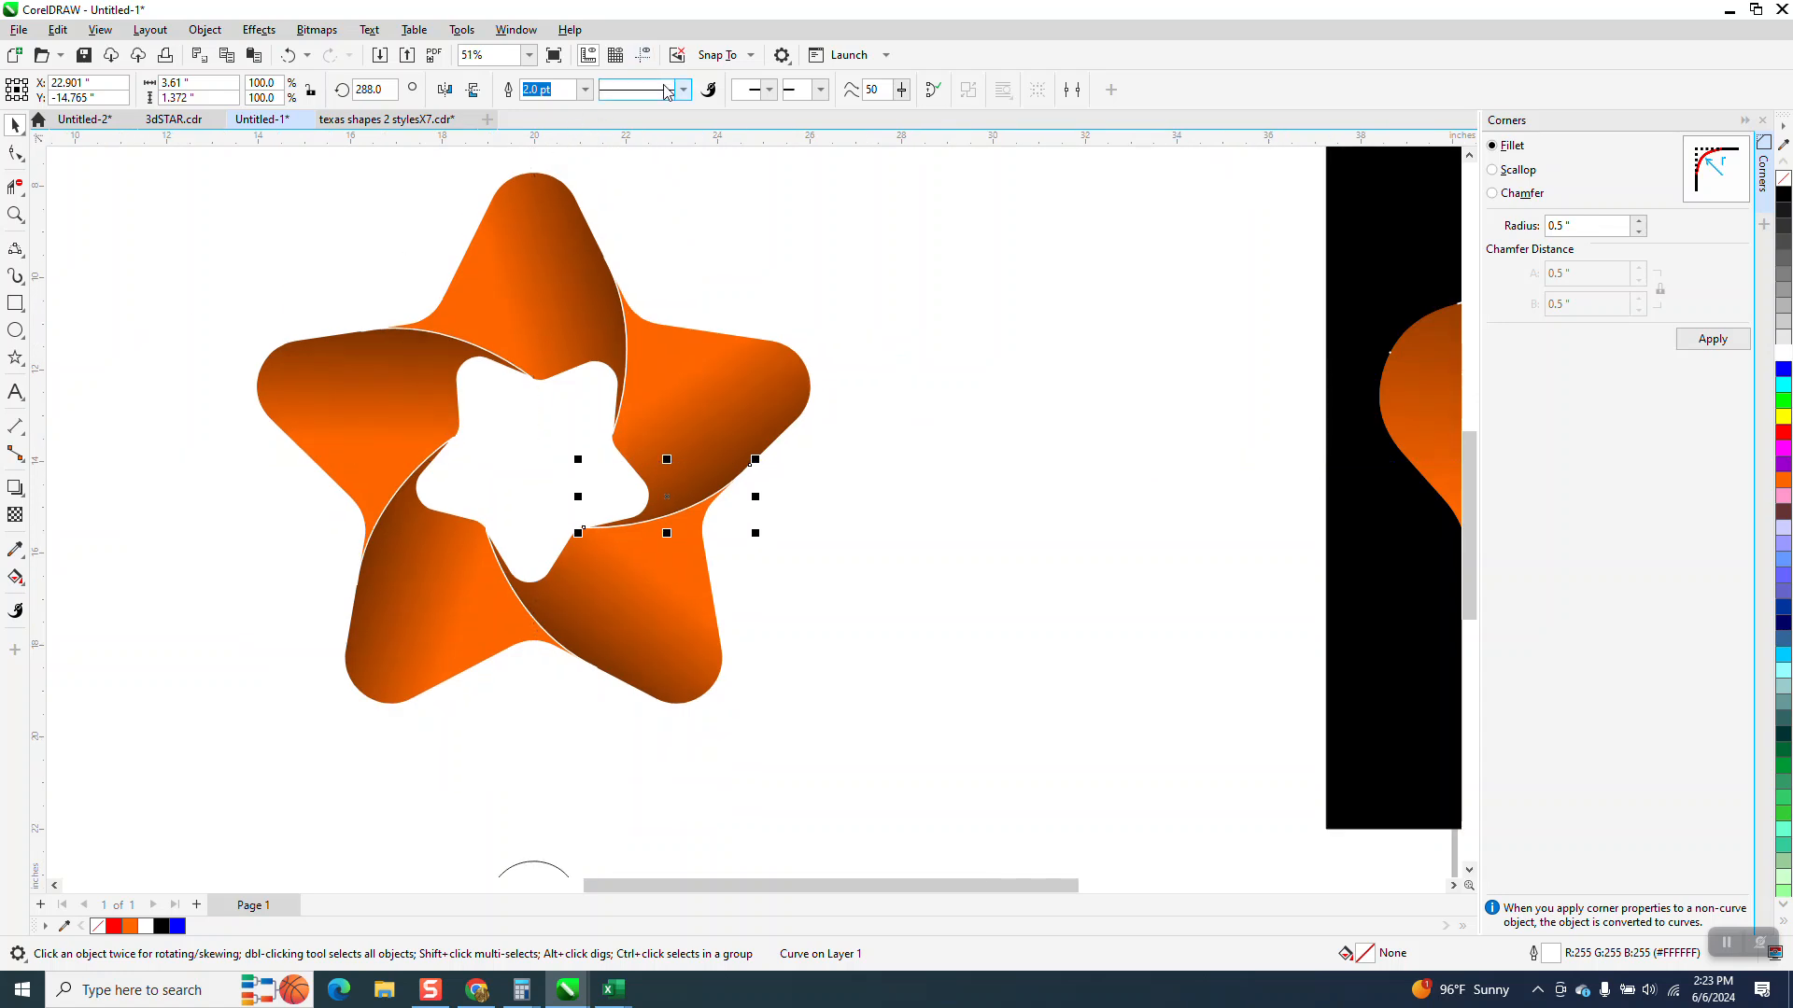
drag(1324, 372, 160, 326)
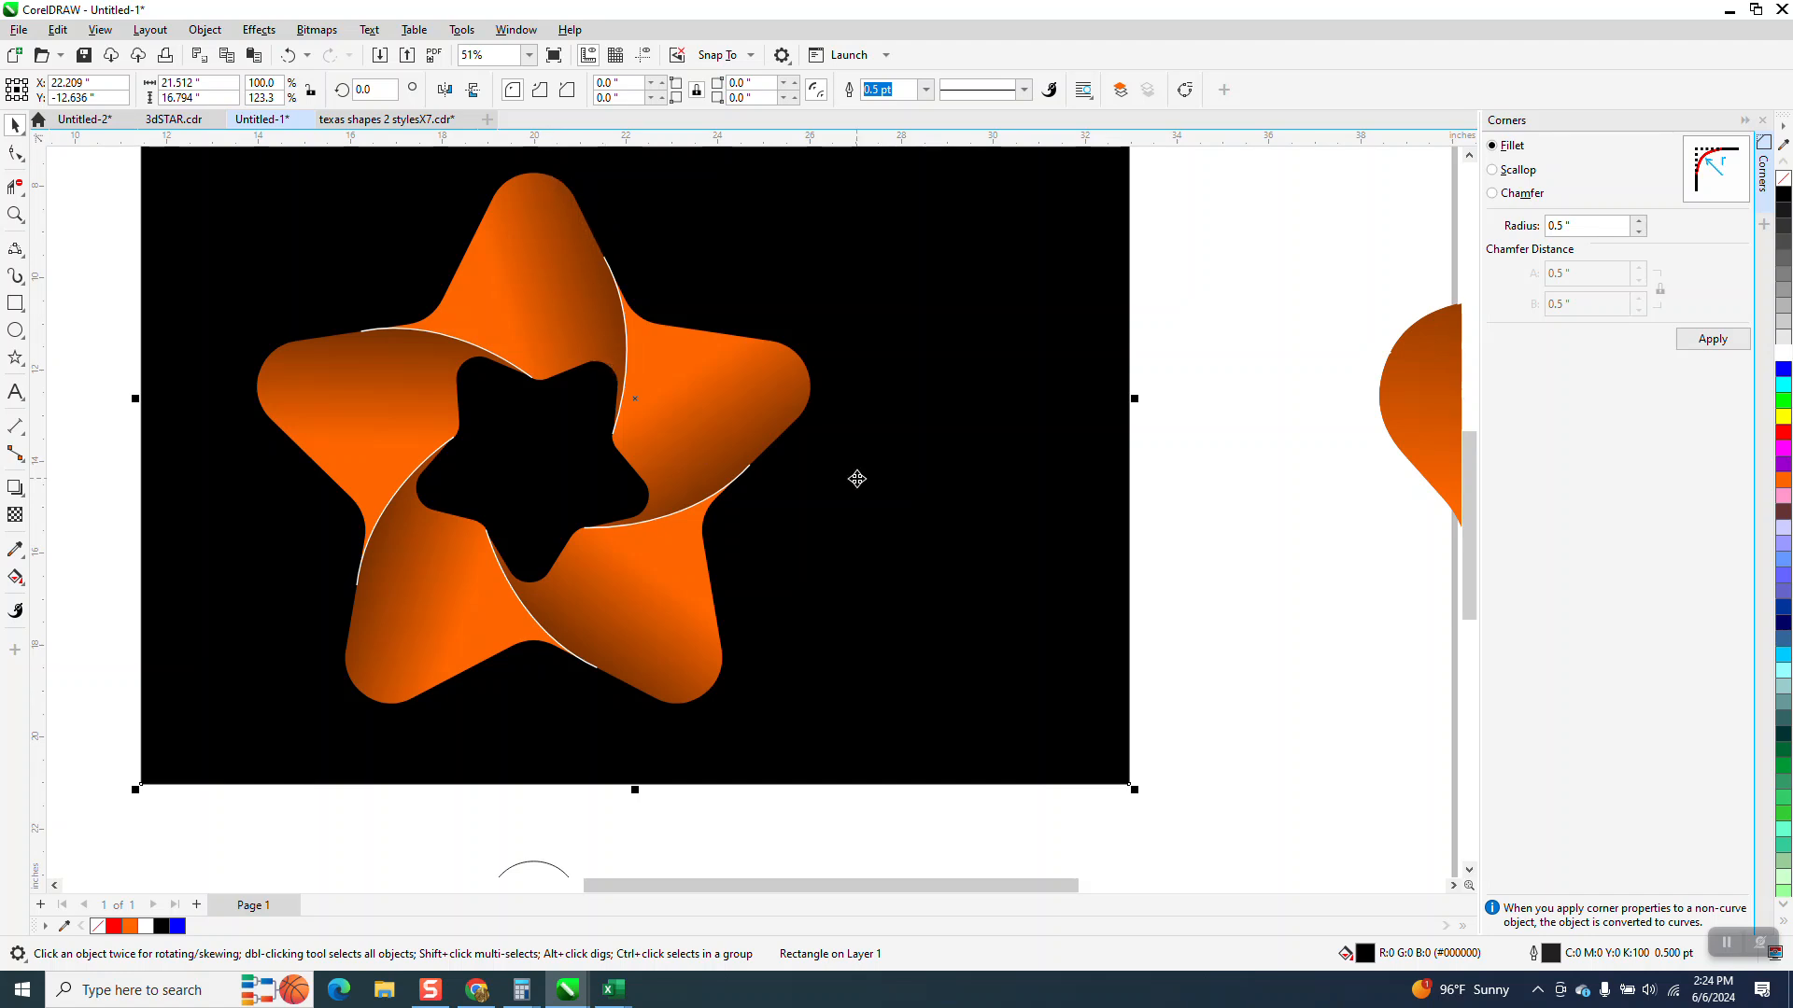
scroll(857, 479, down, 1)
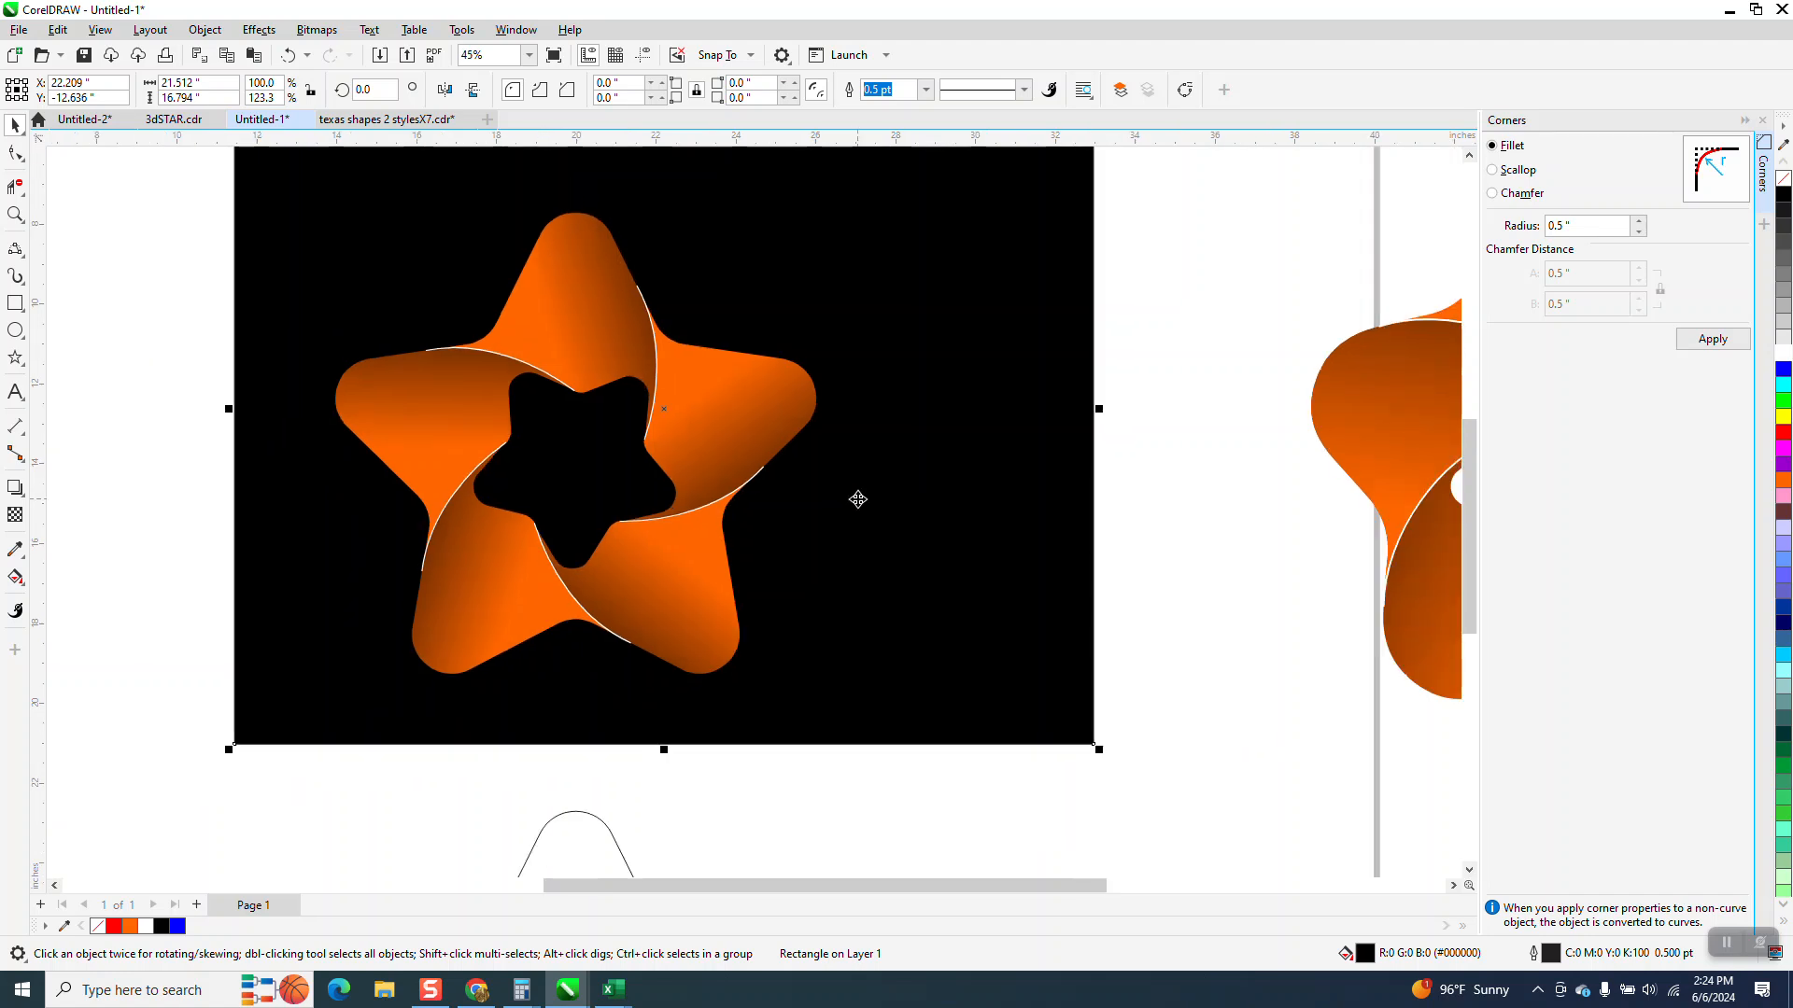